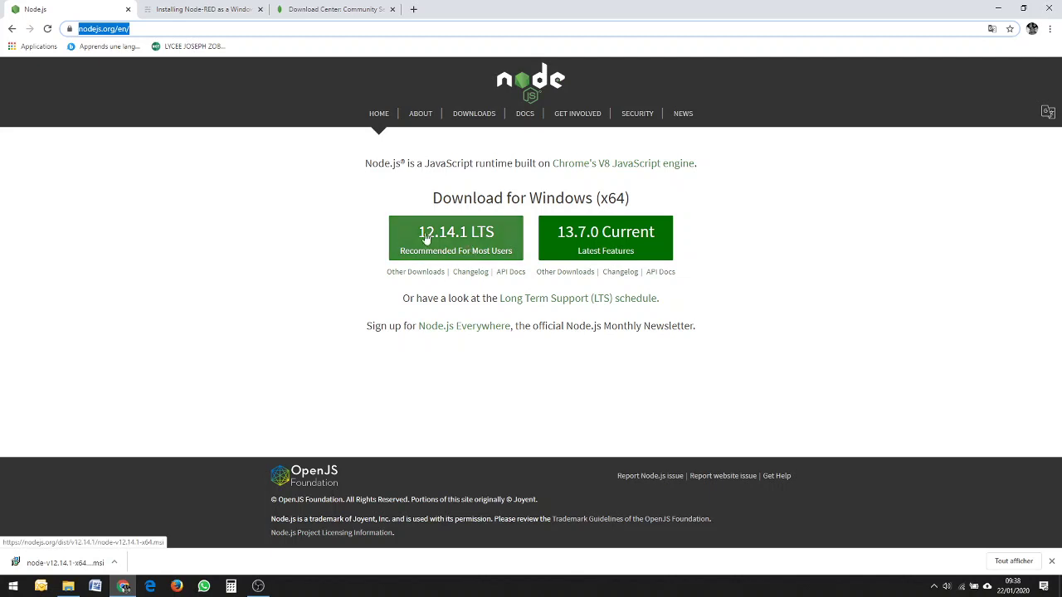
Download the Node.js 12.14.1 LTS Windows installer and launch node-v12.14.1-x64.msi from the downloads folder.
click(465, 237)
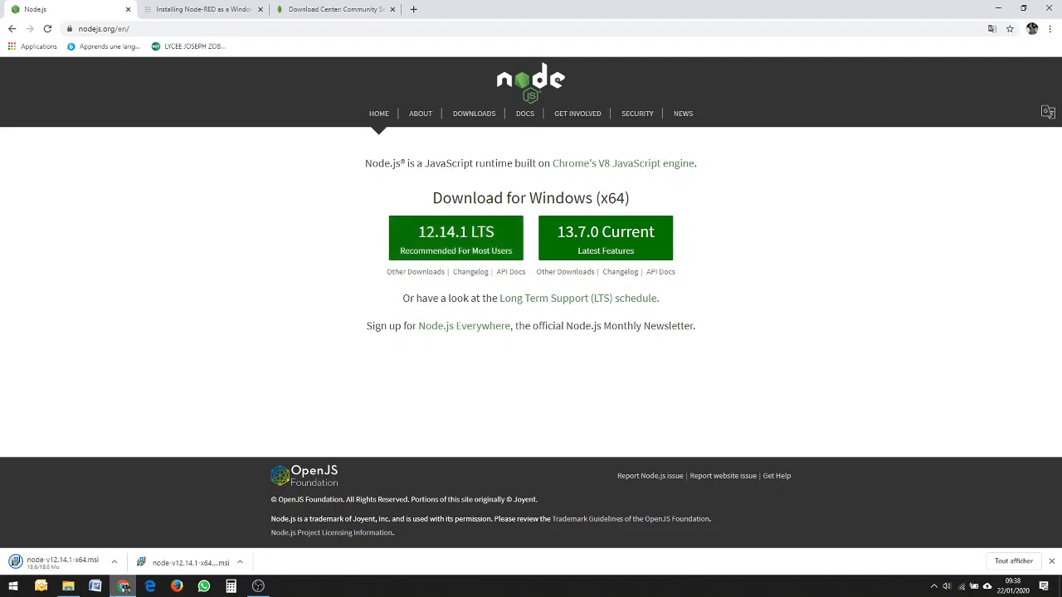
click(68, 586)
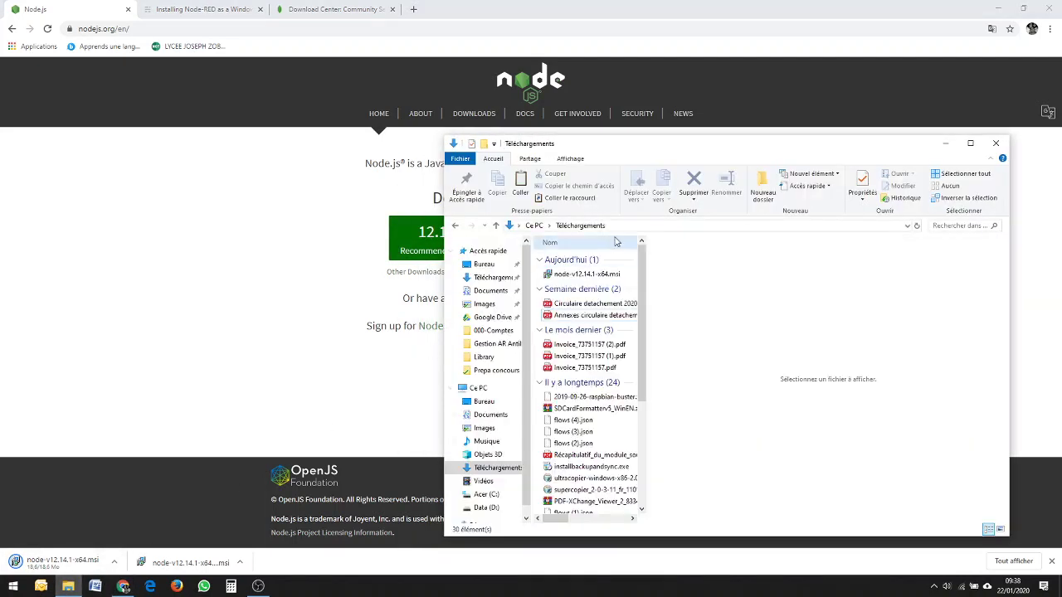
click(612, 275)
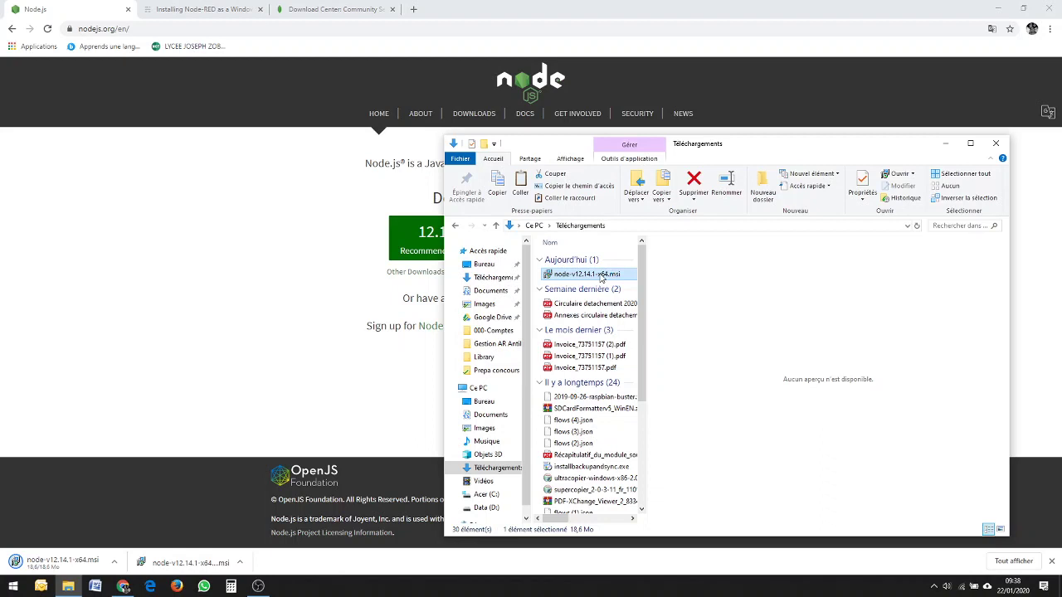
double_click(601, 276)
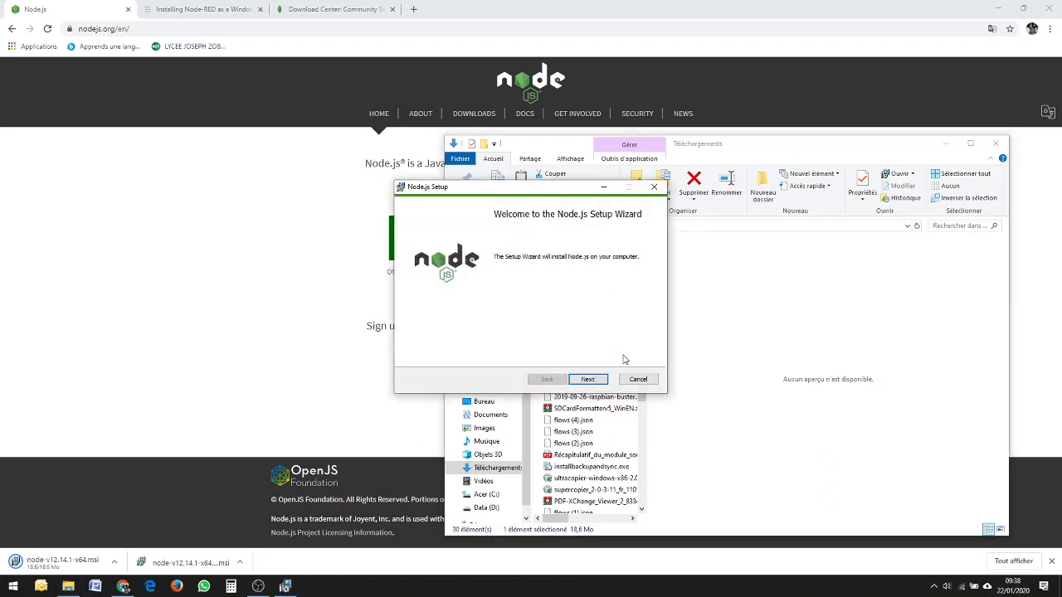
Accept the Node.js licence terms and start the installation with the default folder and features, without the native module tools.
click(603, 381)
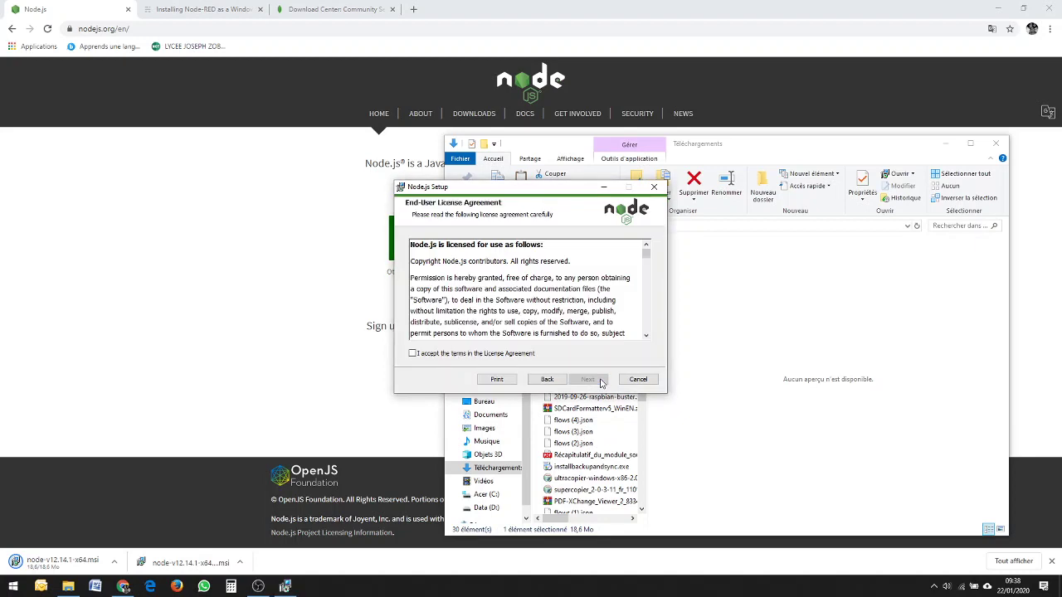
click(497, 353)
click(587, 379)
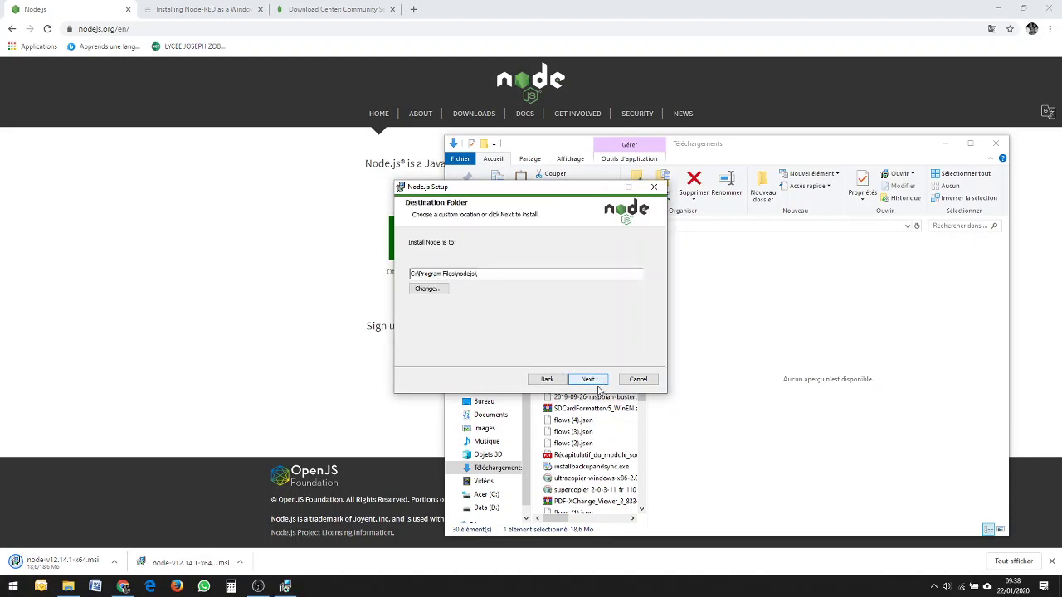
click(595, 383)
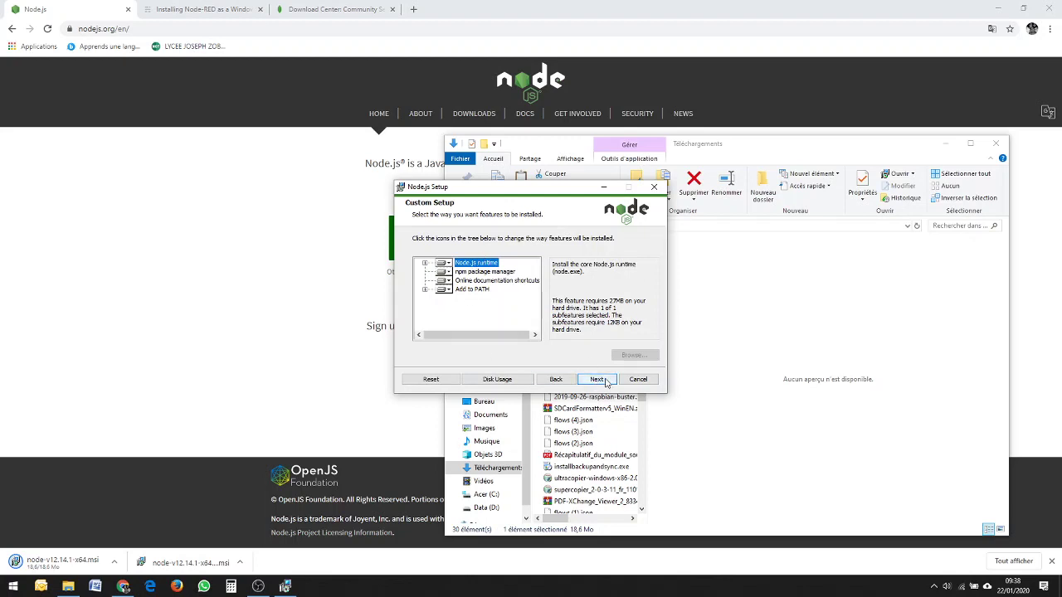
click(606, 383)
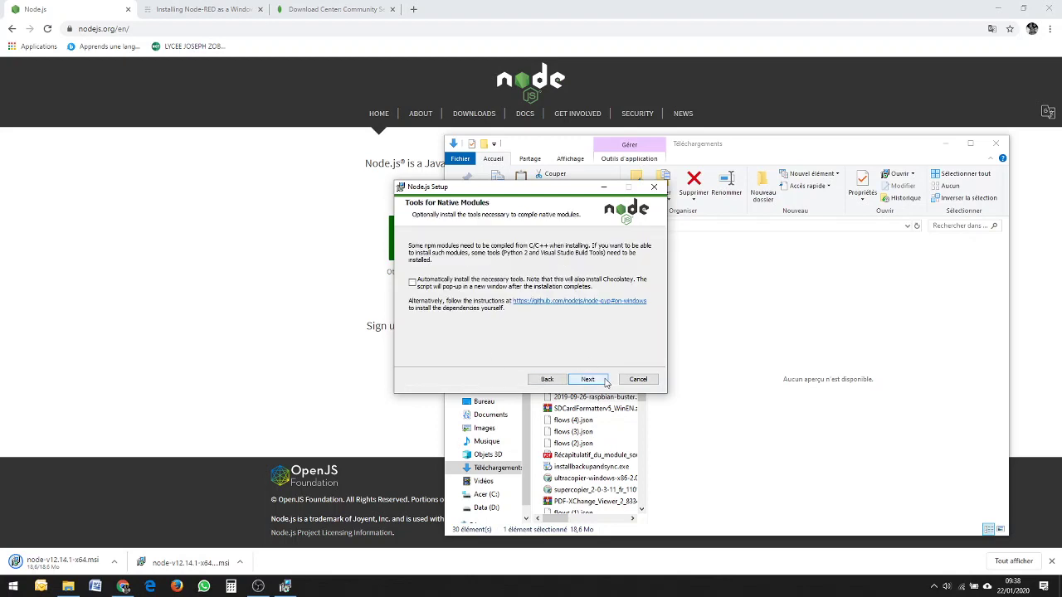
click(604, 383)
click(603, 382)
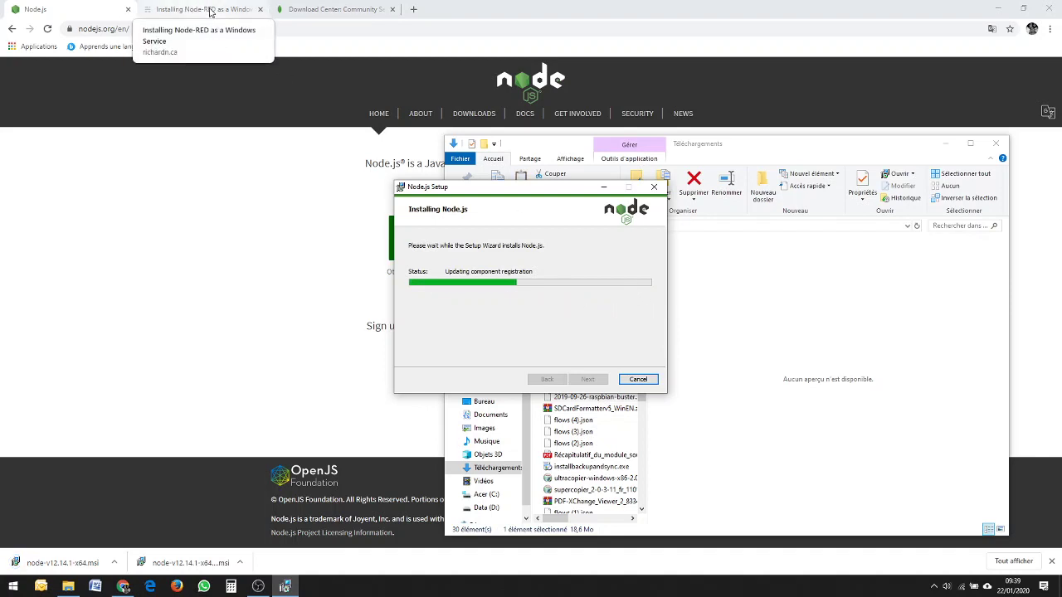
Start downloading the MongoDB Community Server 4.2.2 MSI package for Windows x64.
click(318, 12)
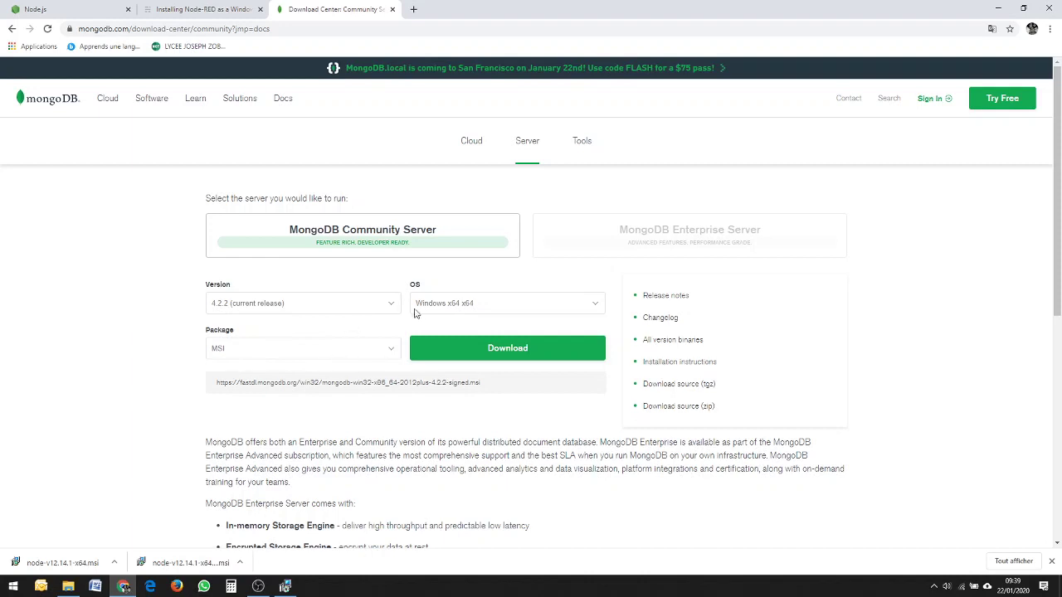
click(495, 352)
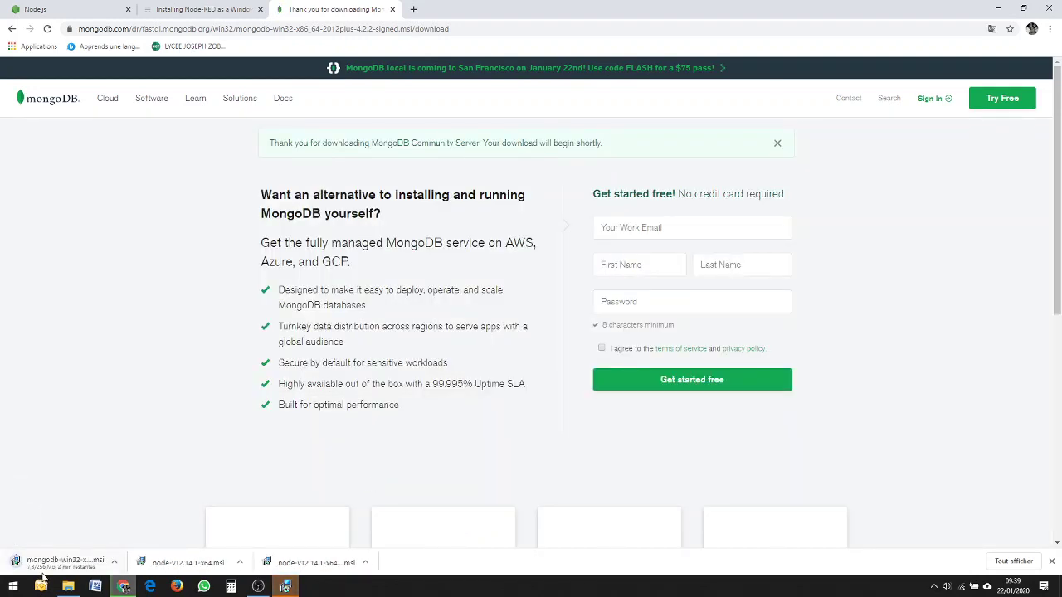
Finish the Node.js setup wizard and close the Node.js download page.
click(202, 10)
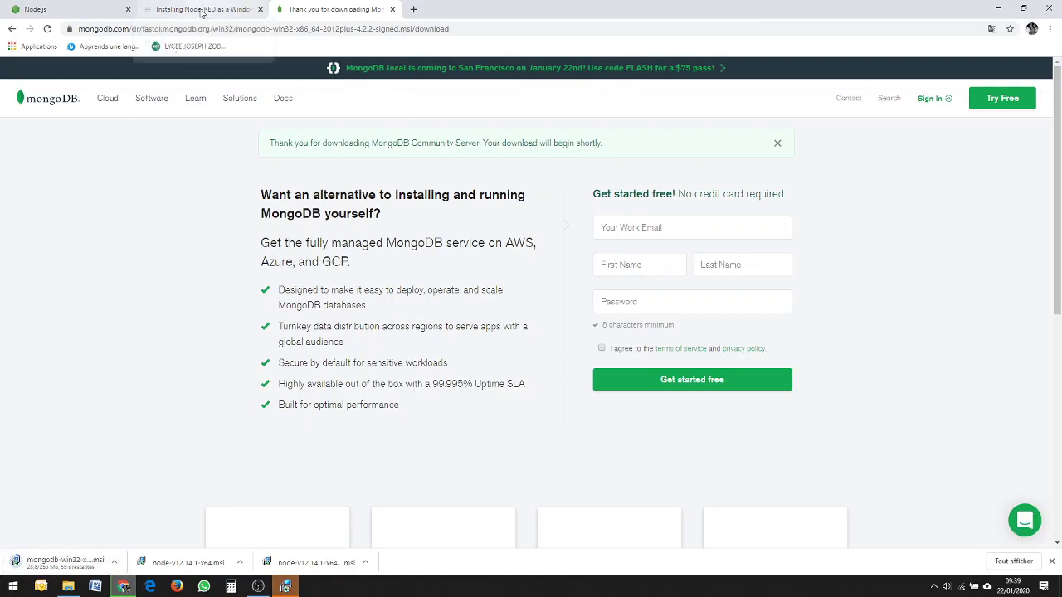
click(89, 9)
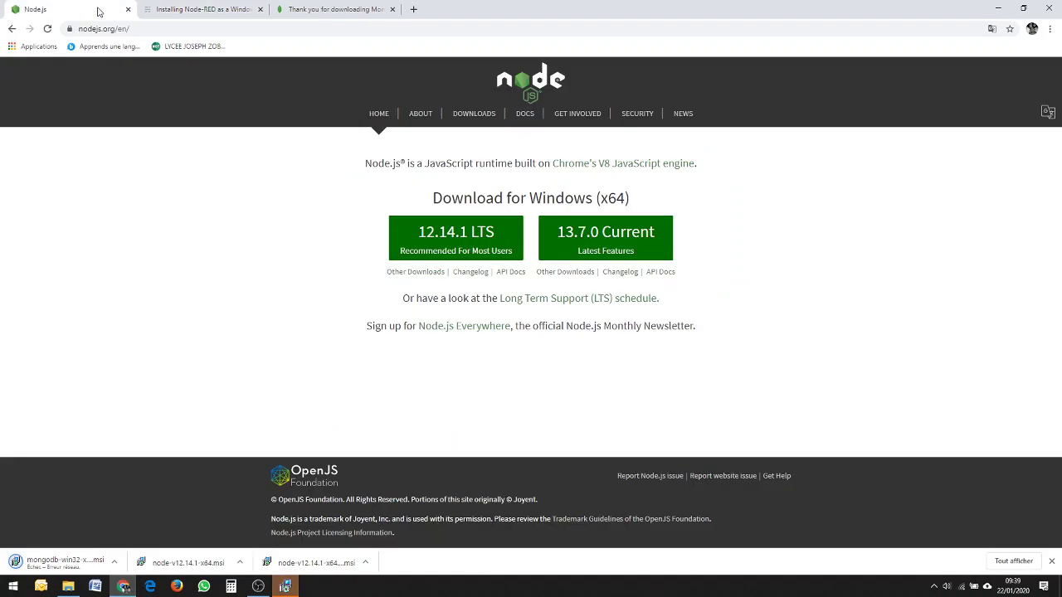
click(295, 589)
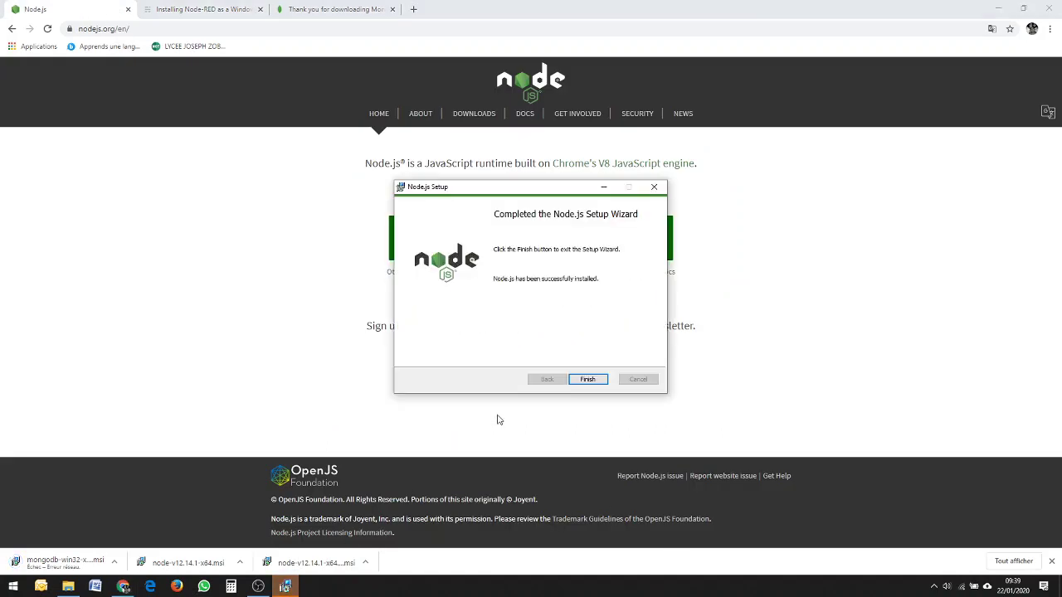
click(589, 379)
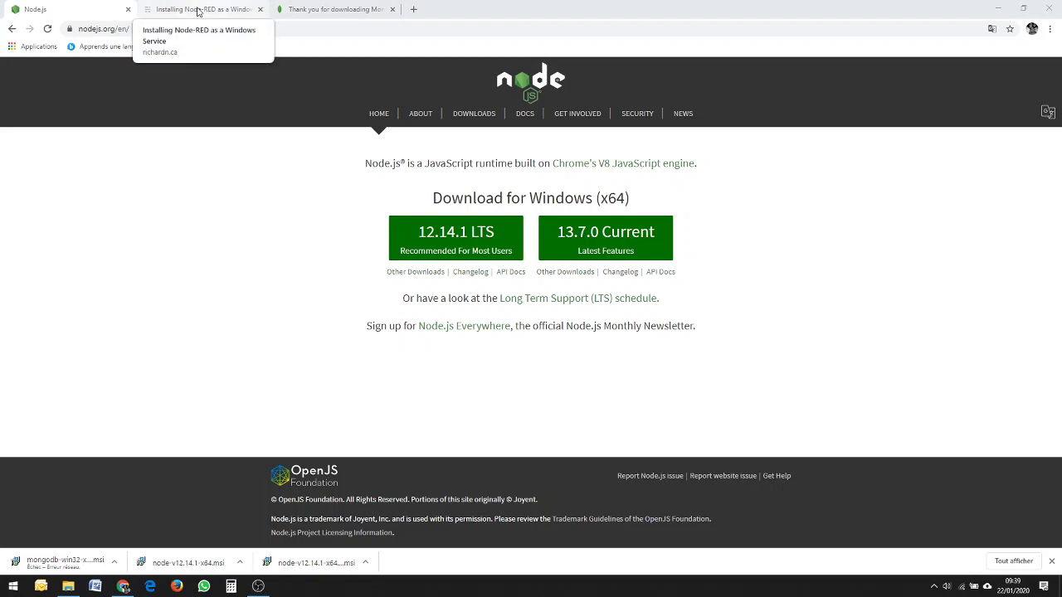
click(128, 11)
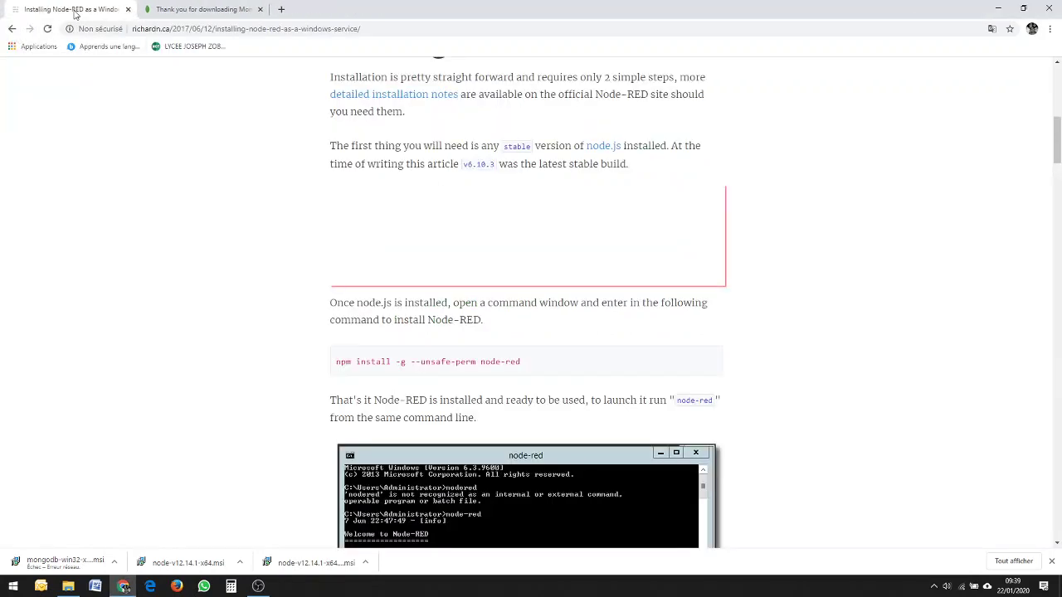
Copy the command "npm install -g --unsafe-perm node-red" from the article on installing Node-RED as a Windows service.
scroll(440, 249, up, 7)
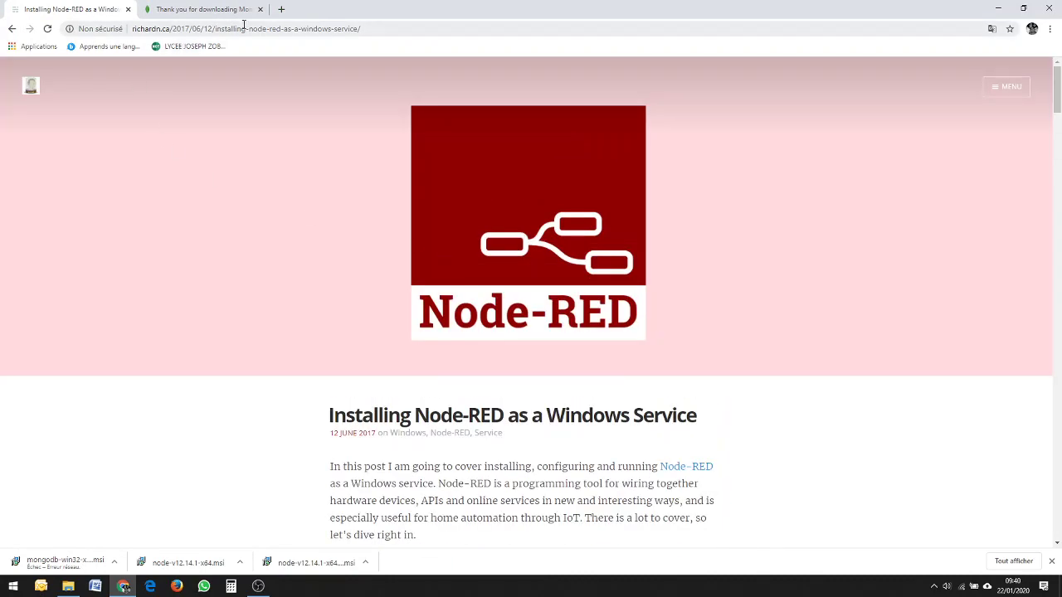
scroll(368, 173, down, 7)
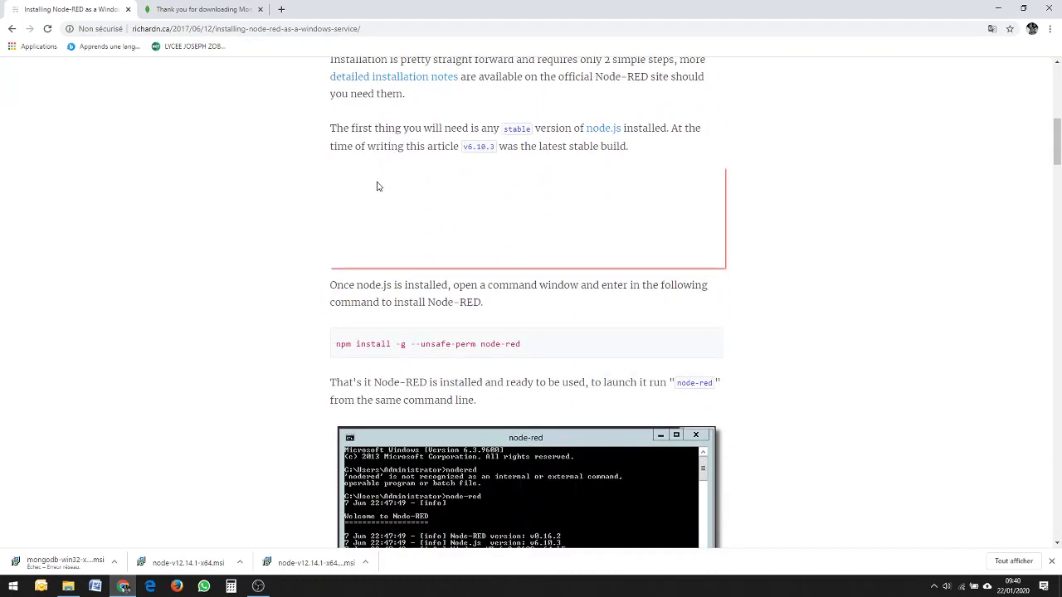
scroll(377, 186, down, 1)
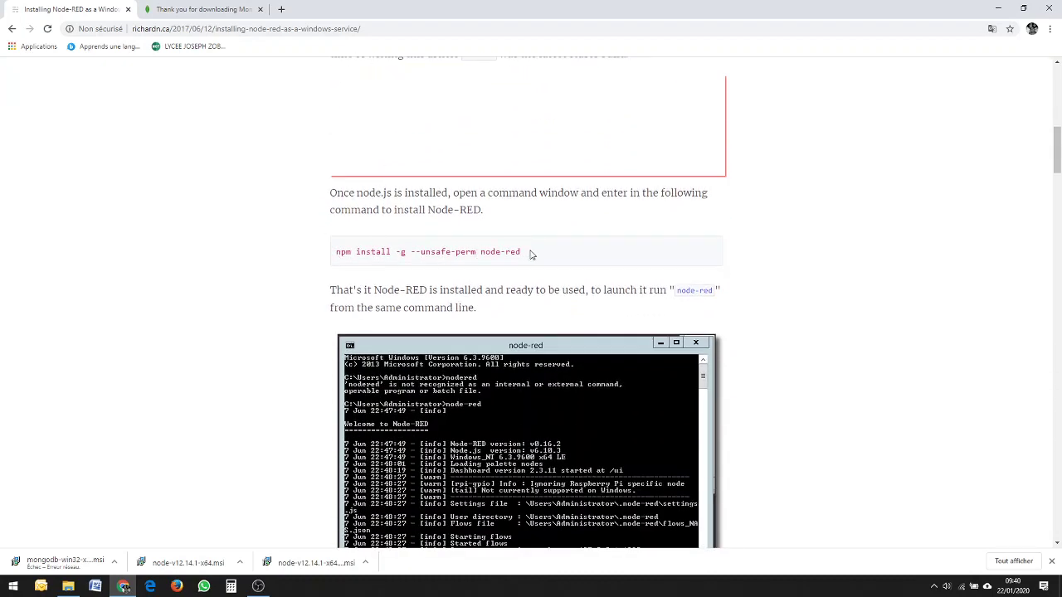
drag(330, 252, 393, 263)
key(ctrl+c)
right_click(394, 258)
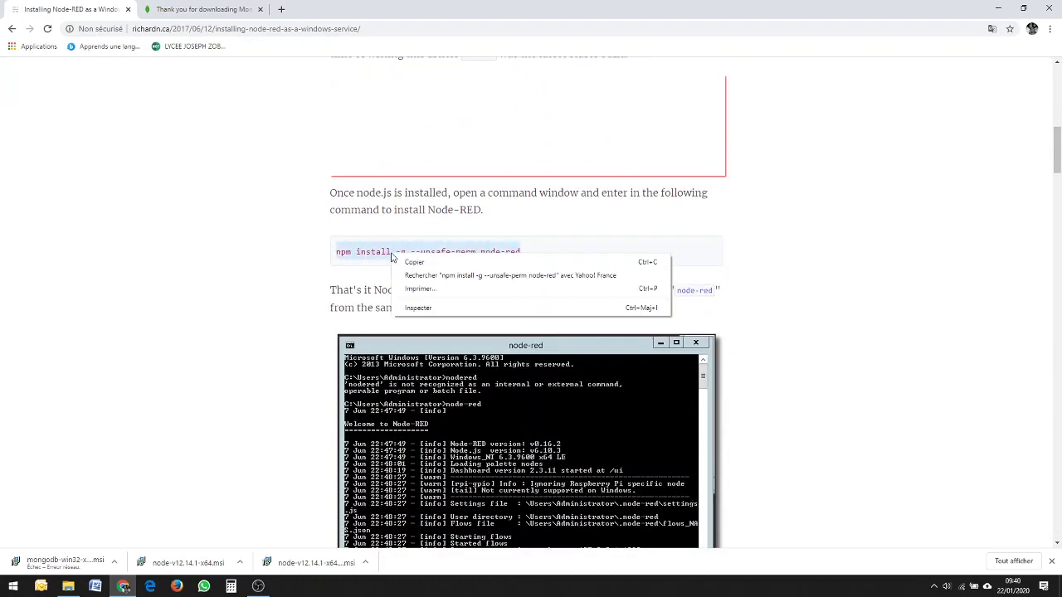
click(410, 263)
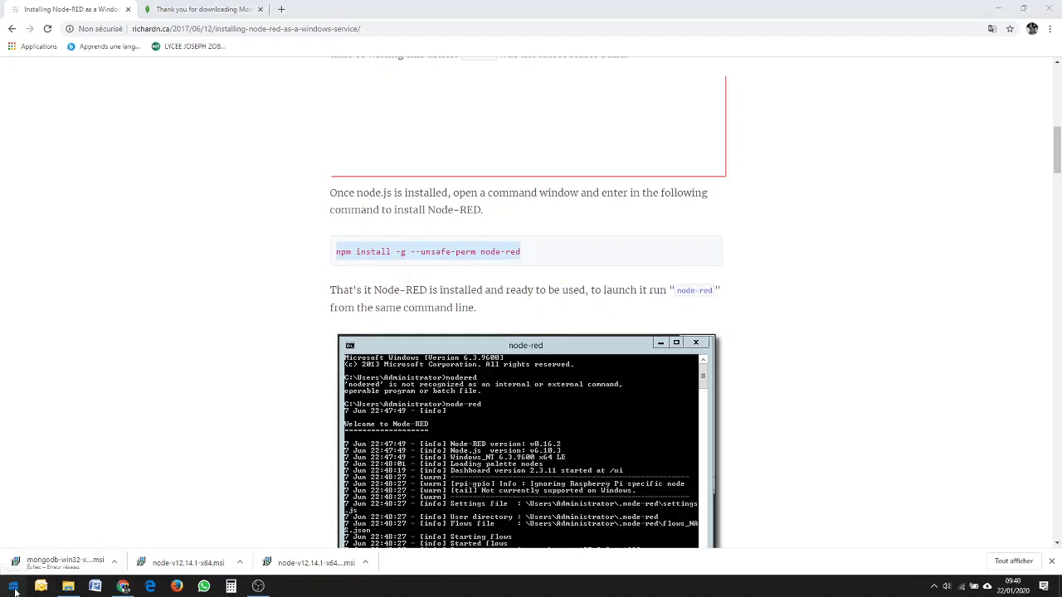
Open the Windows command prompt as administrator and run the copied "npm install -g --unsafe-perm node-red" command.
click(14, 591)
text(inv)
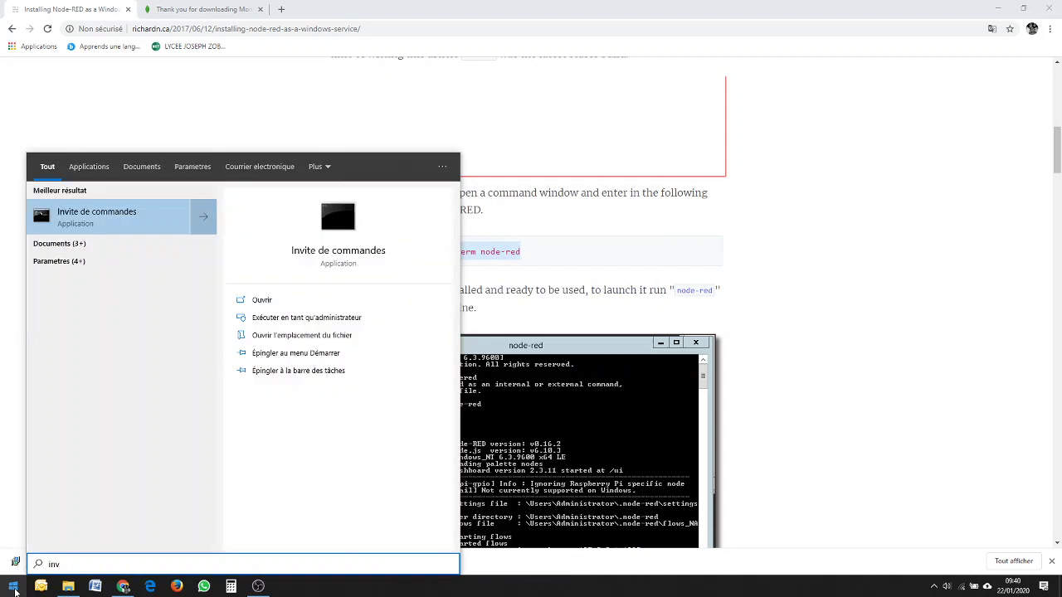
click(211, 226)
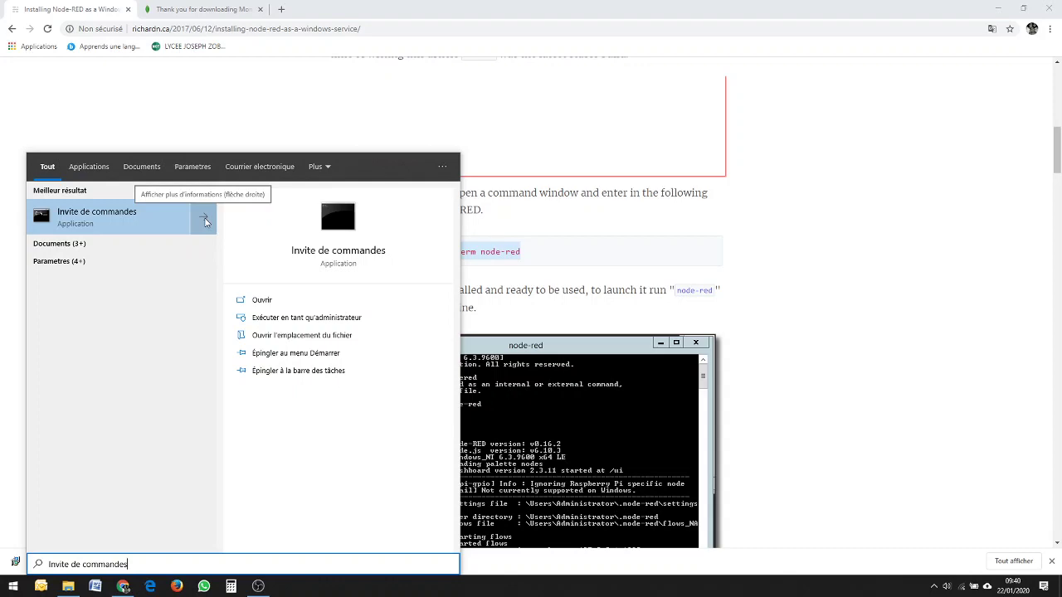
click(304, 318)
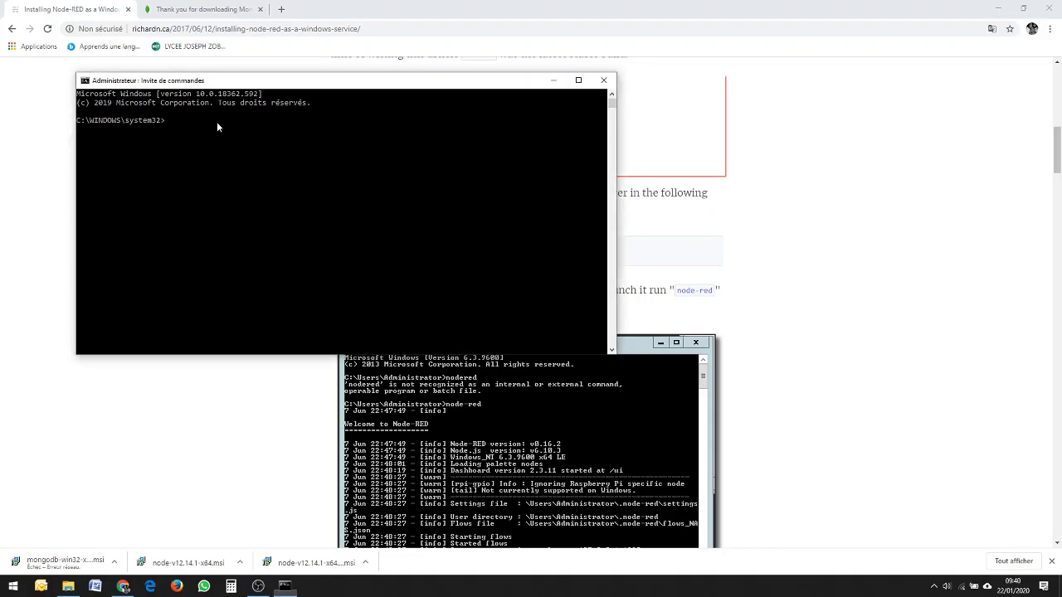
key(ctrl+v)
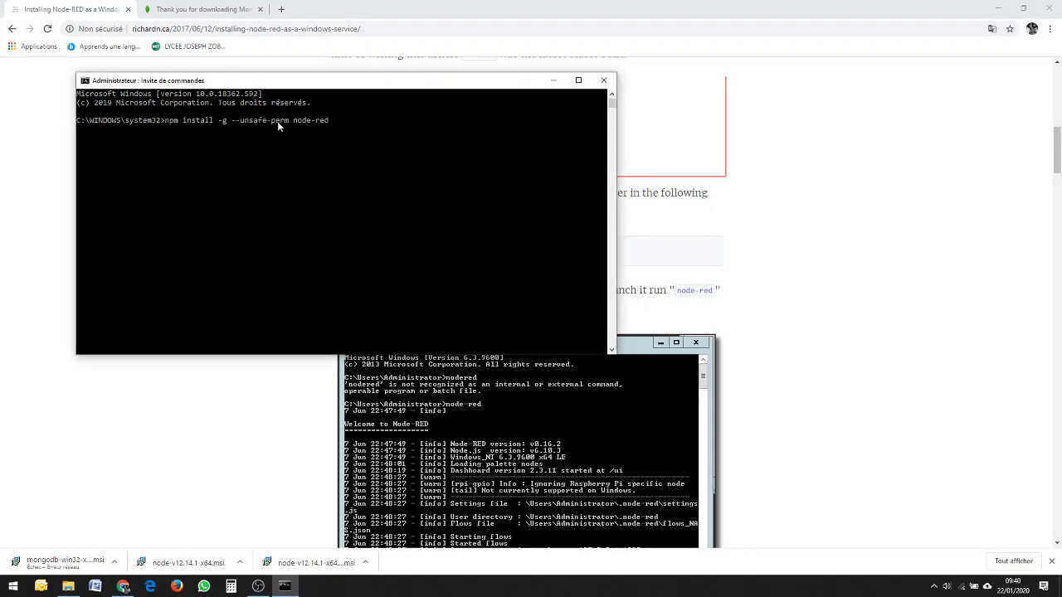
key(Return)
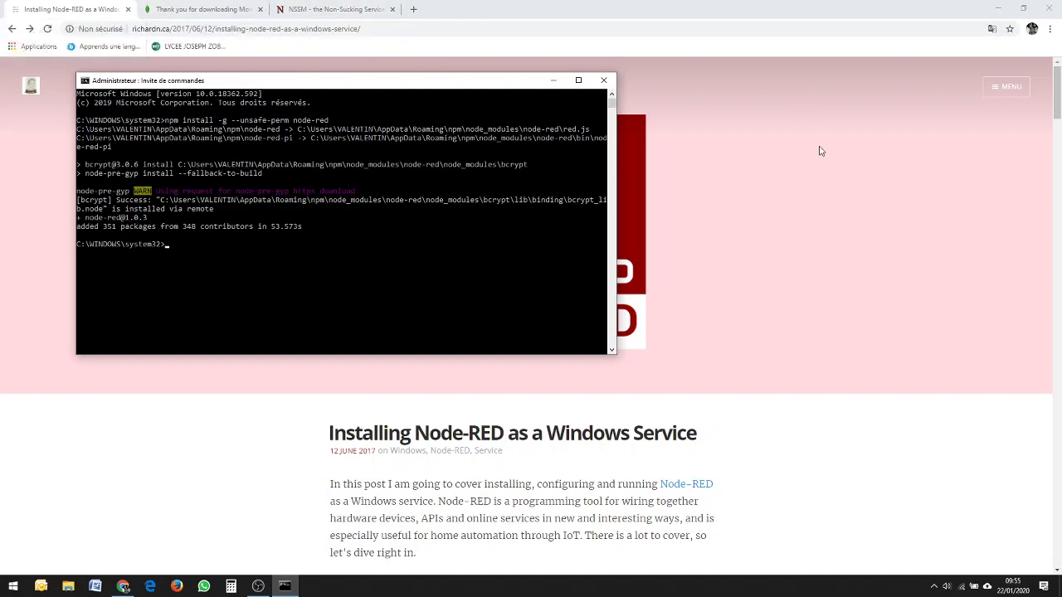
Return to the Node-RED article and review its sections on securing Node-RED and setting up the service with NSSM.
click(771, 196)
scroll(469, 274, down, 12)
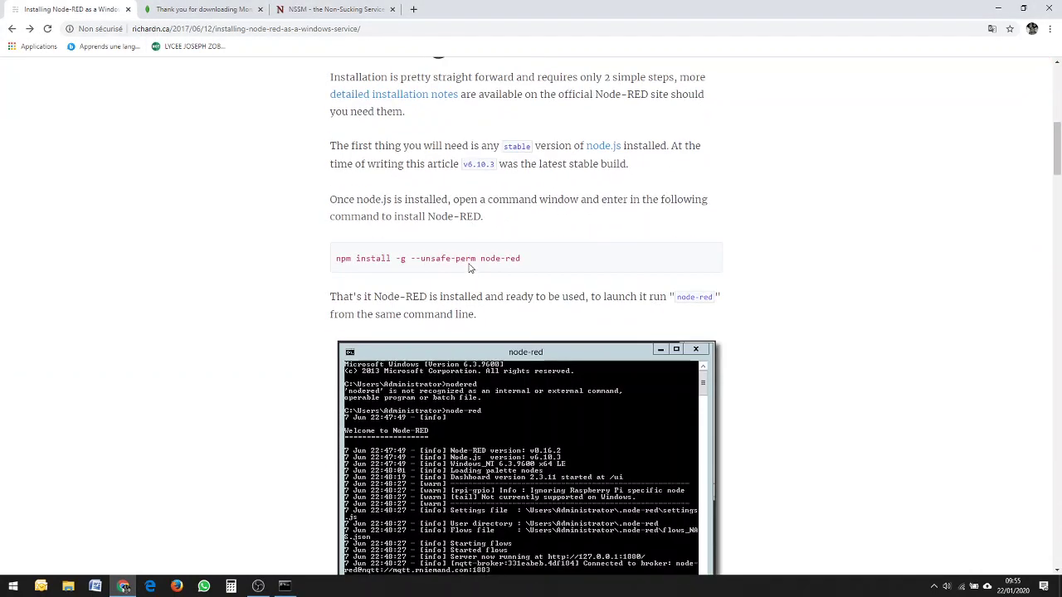
scroll(470, 262, down, 3)
scroll(470, 264, up, 8)
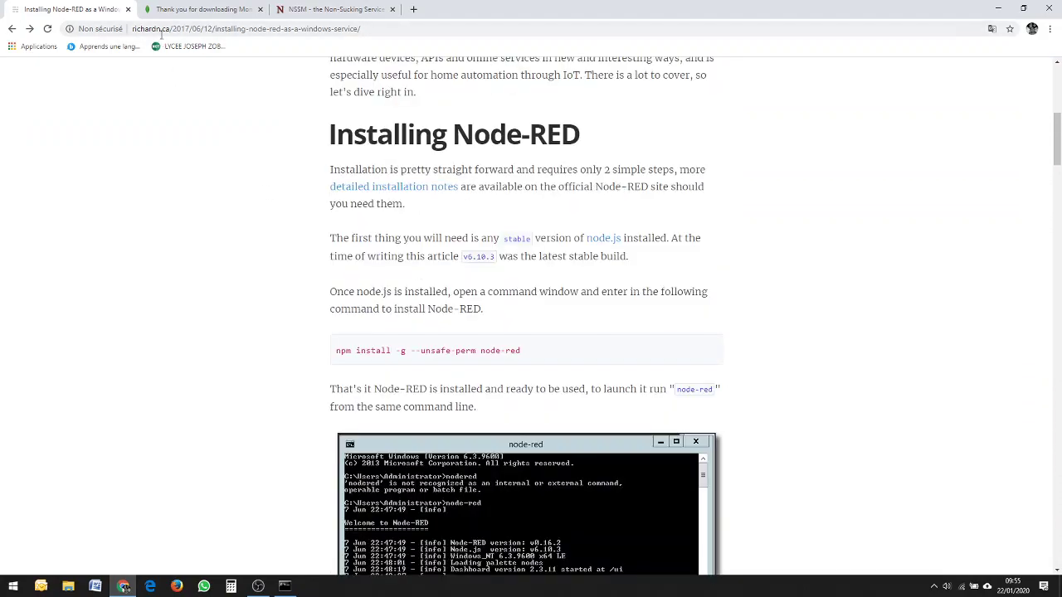
scroll(357, 204, down, 9)
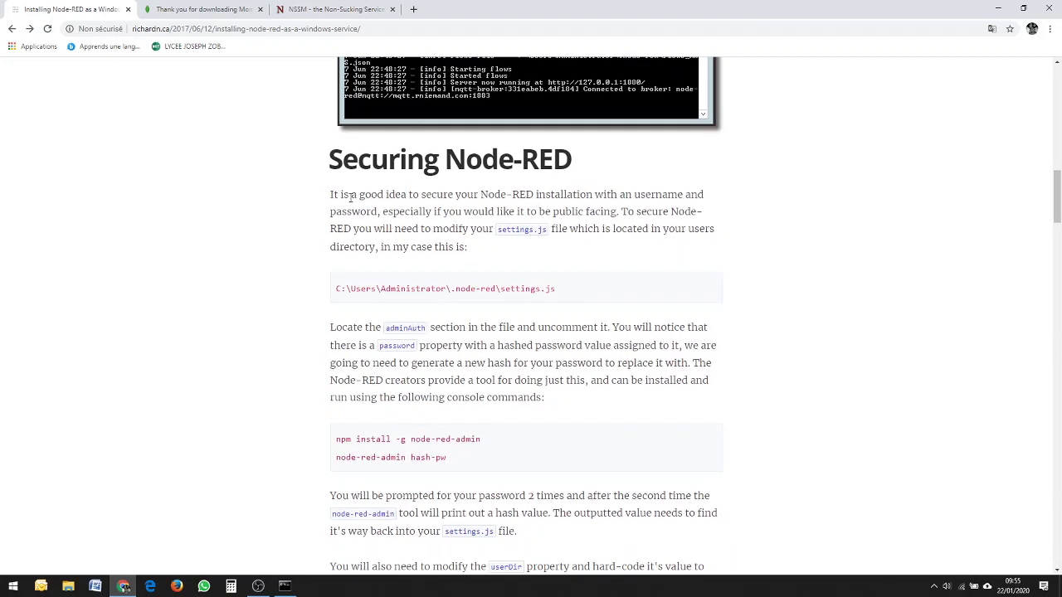
scroll(351, 198, up, 4)
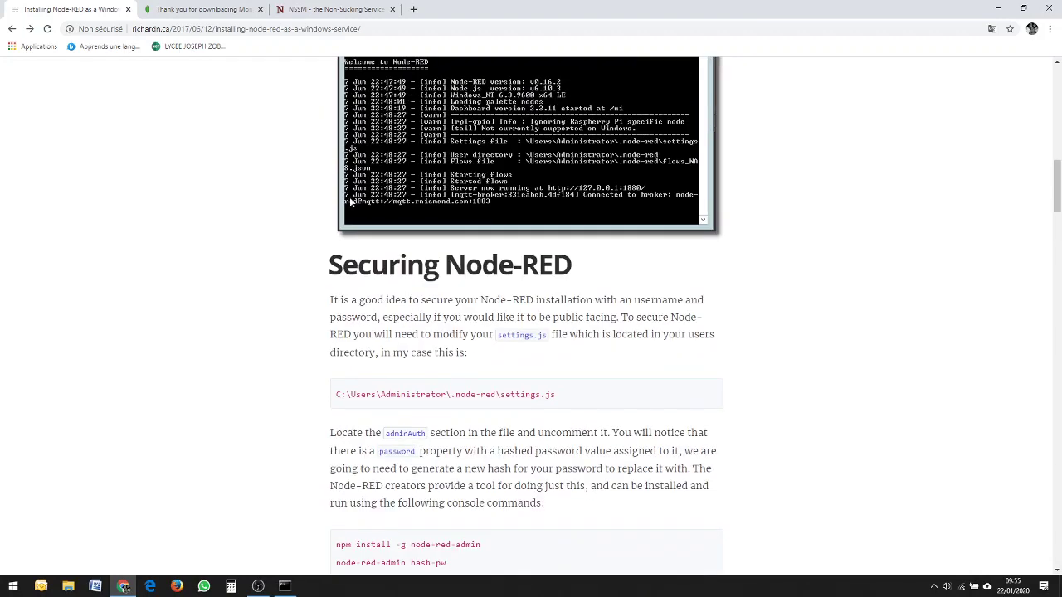
scroll(352, 199, down, 2)
scroll(352, 204, up, 1)
scroll(350, 202, up, 1)
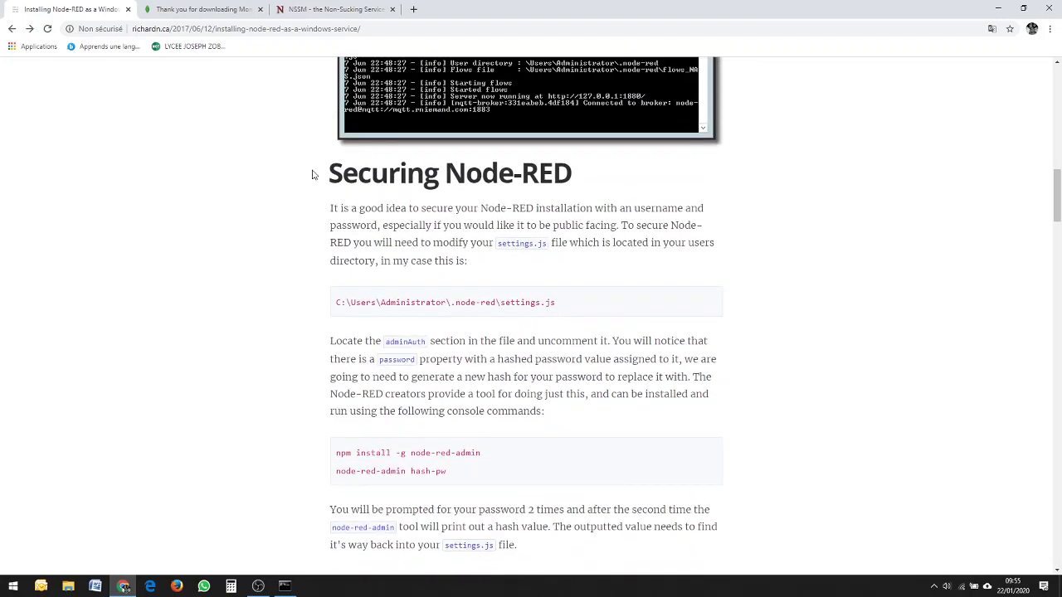
scroll(403, 147, up, 5)
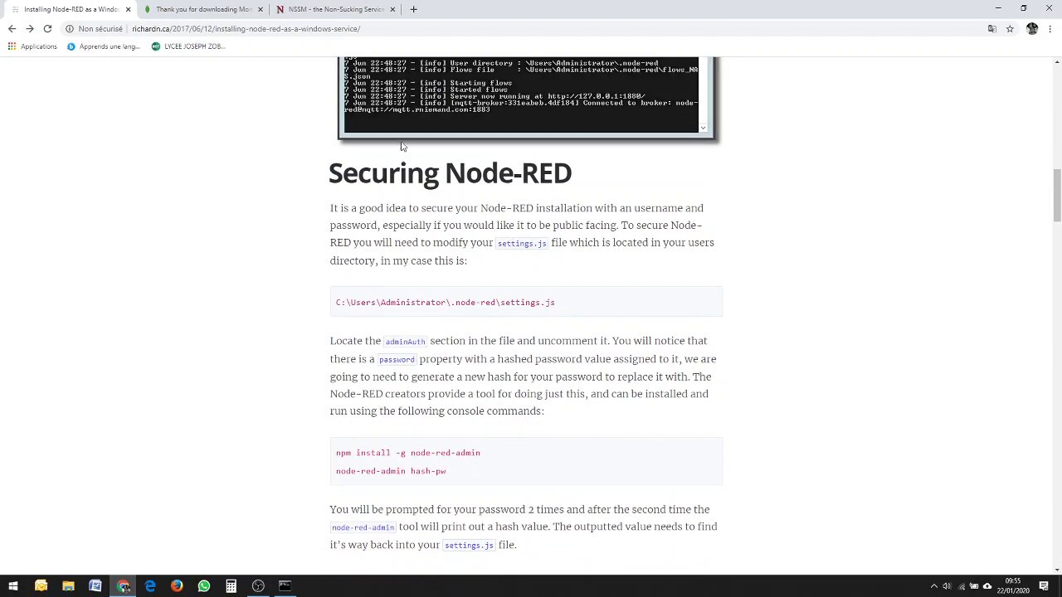
scroll(394, 162, down, 6)
scroll(389, 191, down, 10)
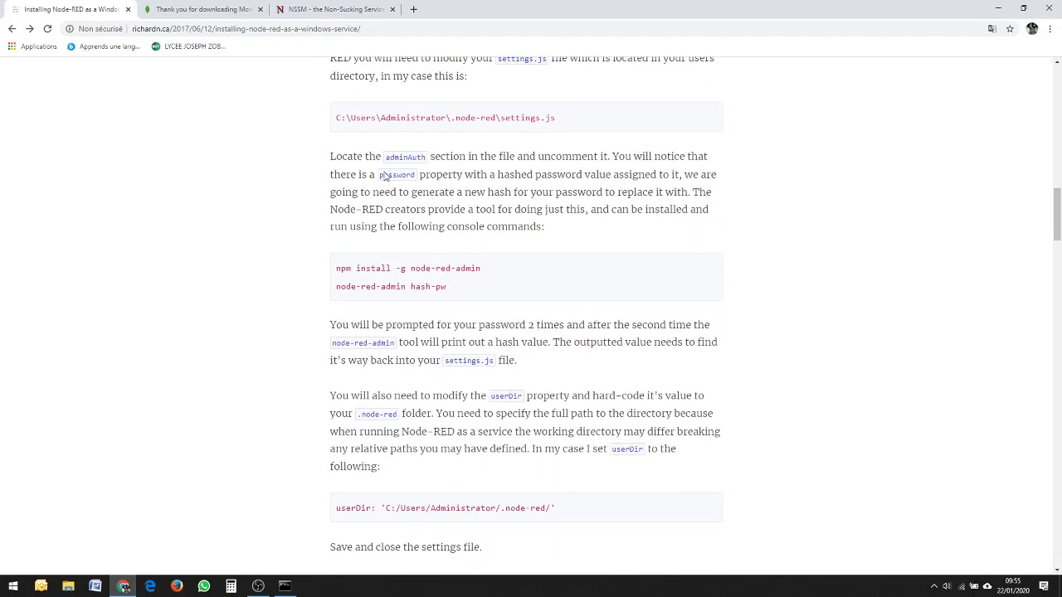
scroll(385, 212, down, 2)
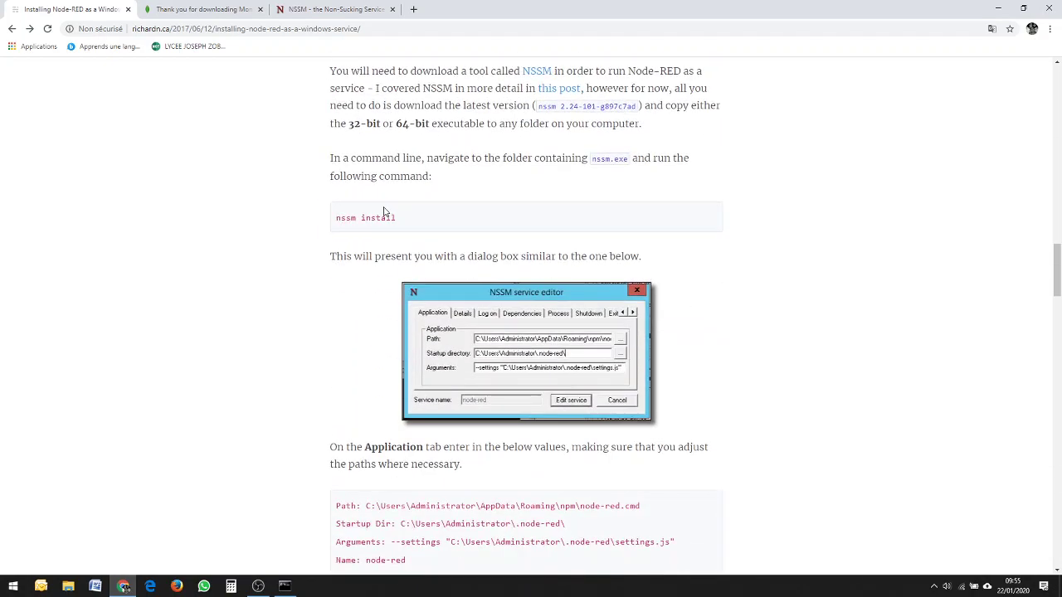
scroll(384, 212, up, 4)
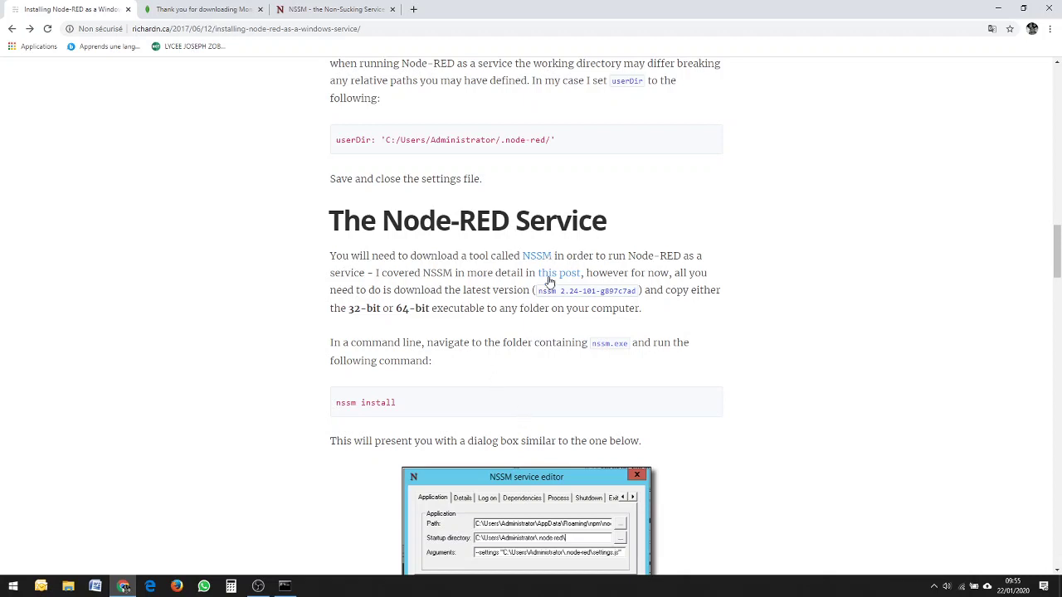
Download the latest release, nssm 2.24, from the NSSM download page.
scroll(515, 387, down, 1)
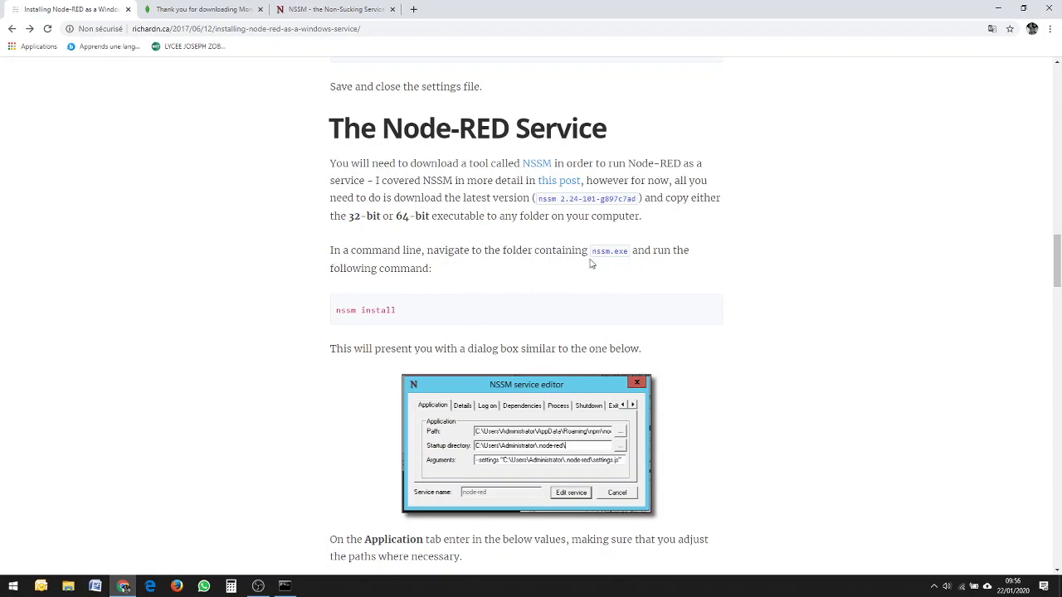
click(317, 11)
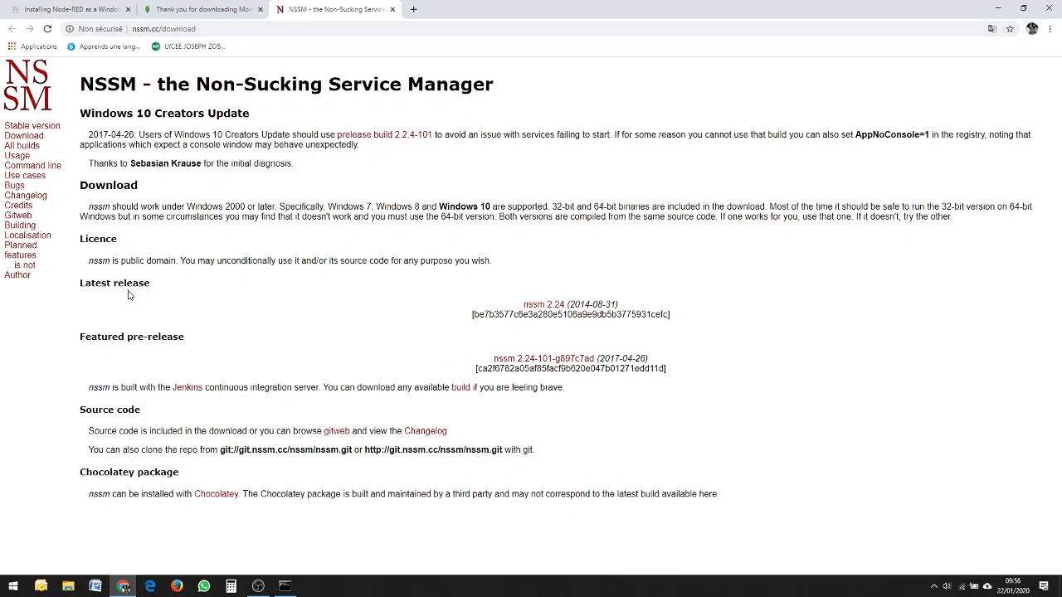
click(552, 306)
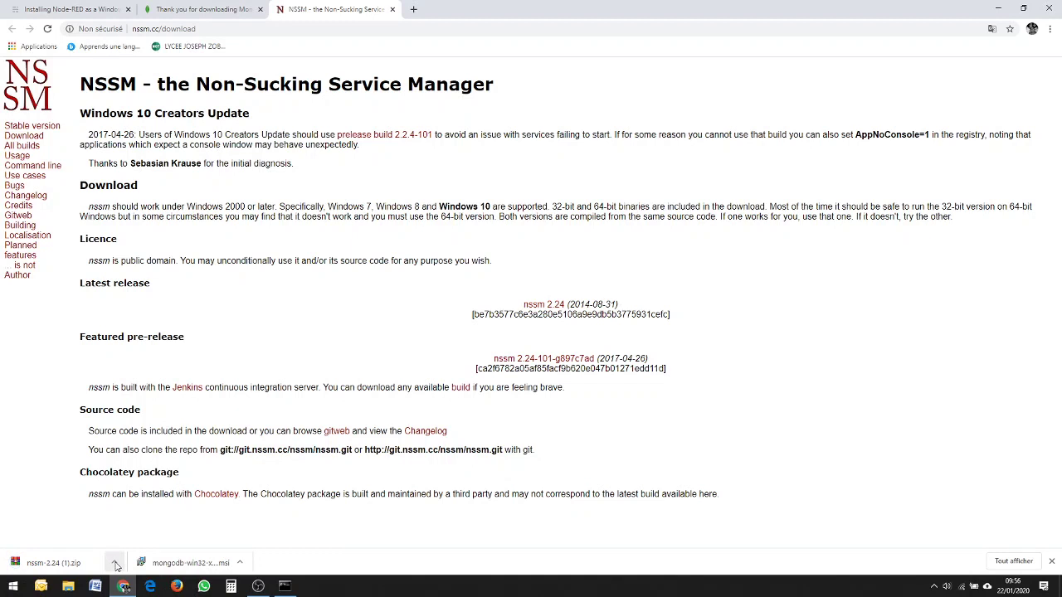
Minimize the browser and command prompt, move nssm-2.24.zip from the Downloads folder to the desktop, and close the folder window.
click(996, 9)
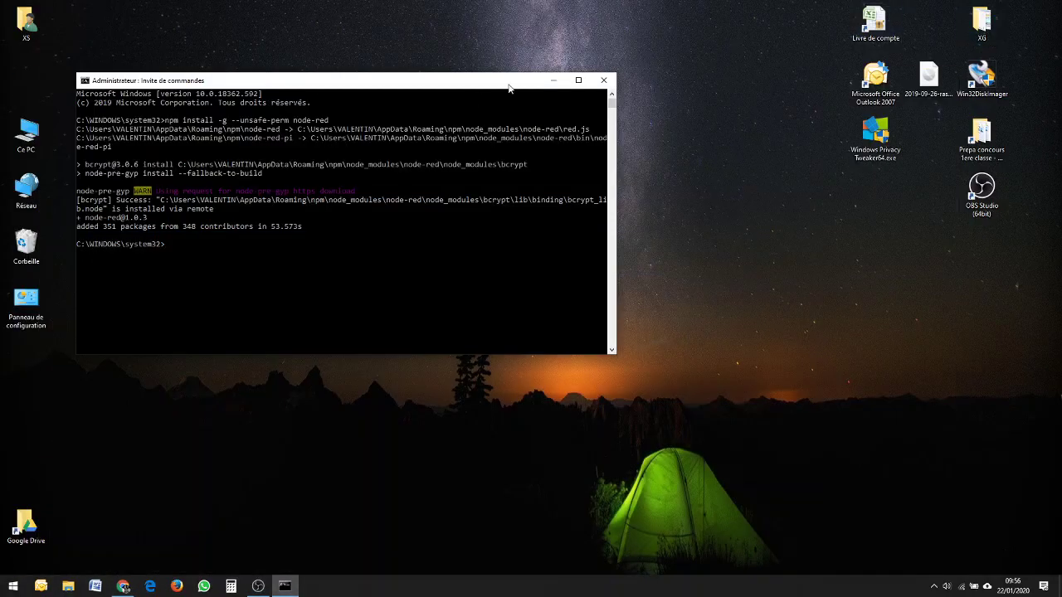
click(554, 79)
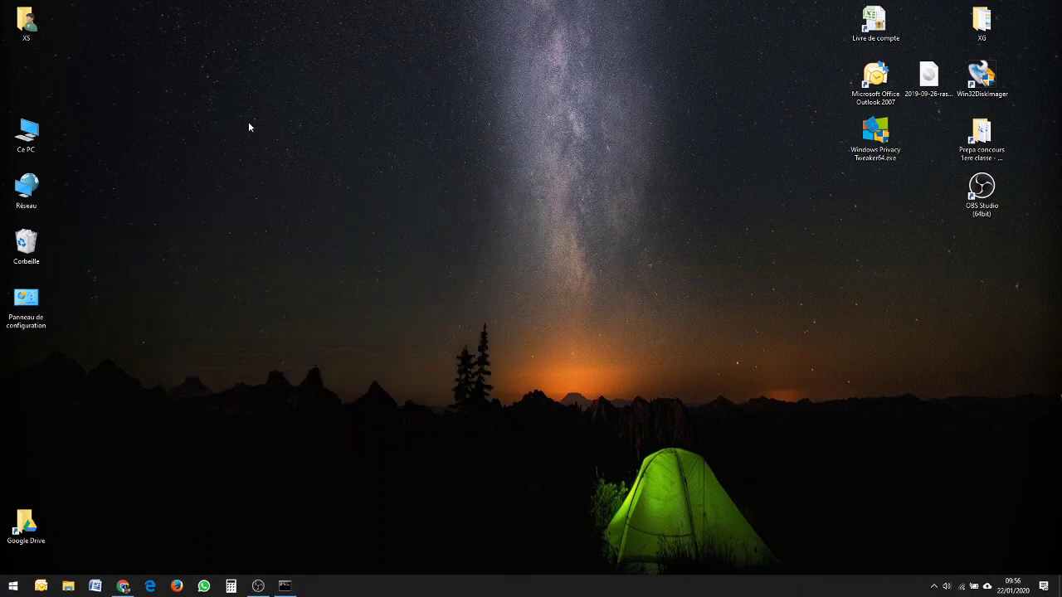
double_click(25, 137)
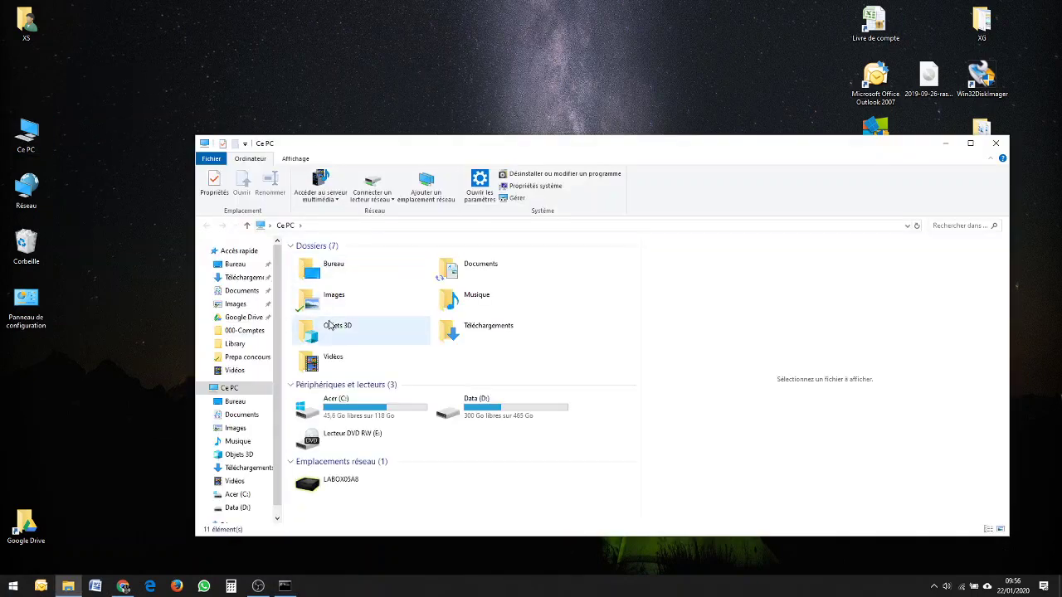
double_click(481, 332)
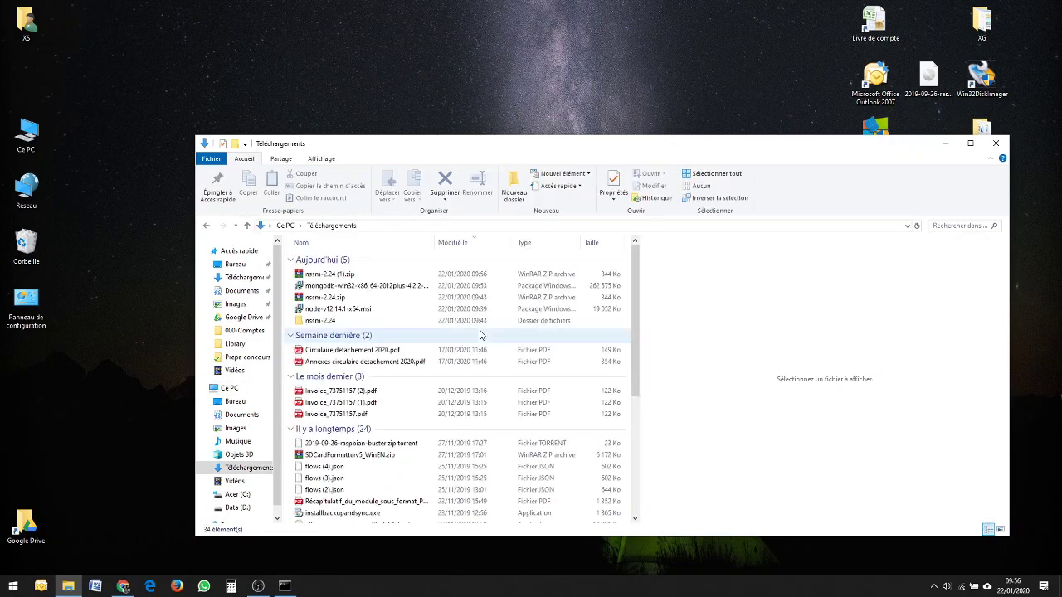
click(334, 298)
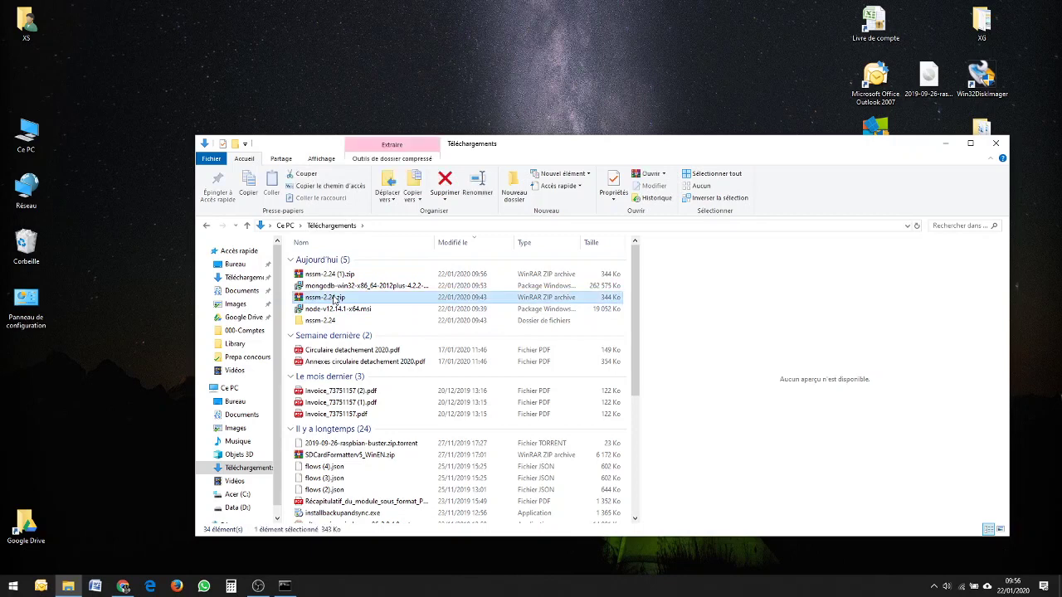
right_click(335, 300)
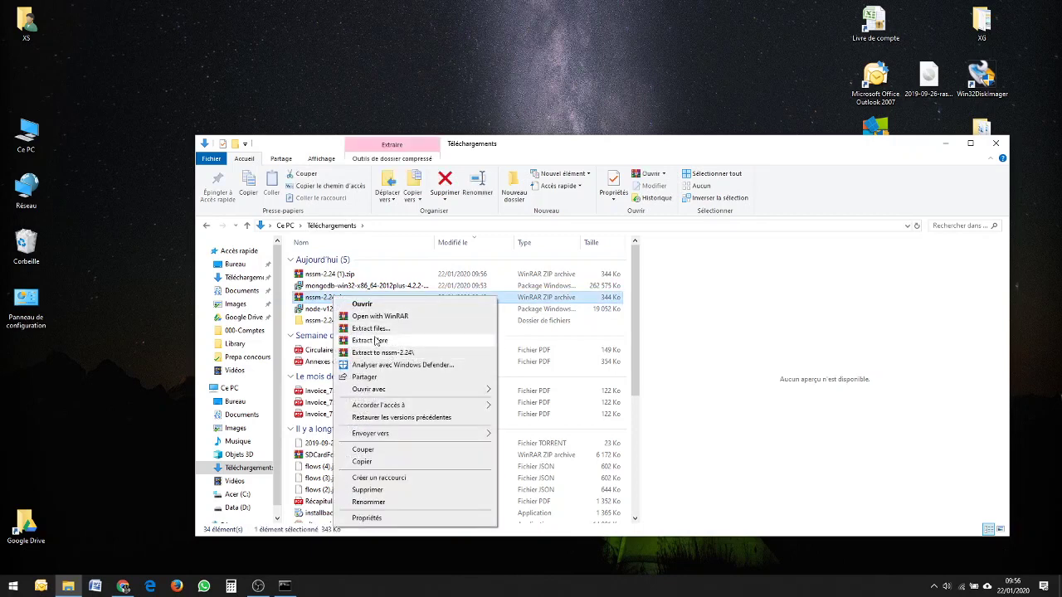
click(322, 303)
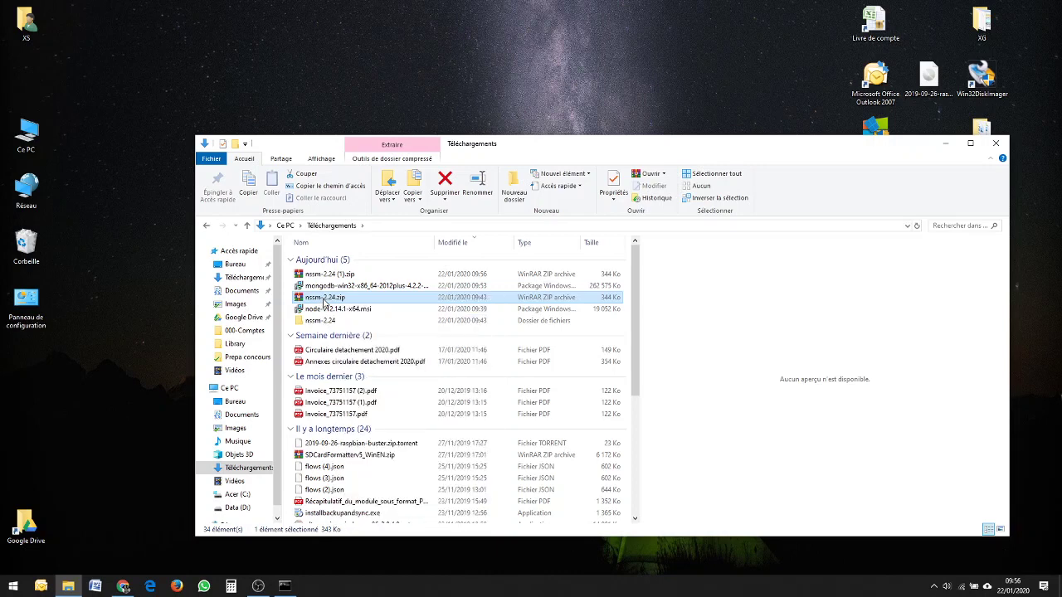
drag(319, 299, 26, 135)
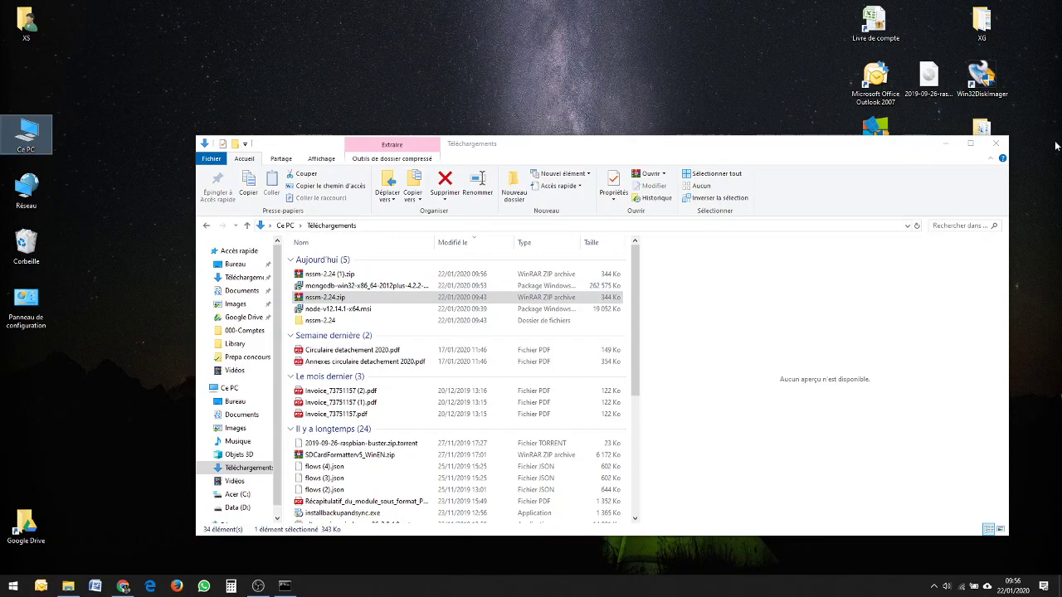
click(996, 146)
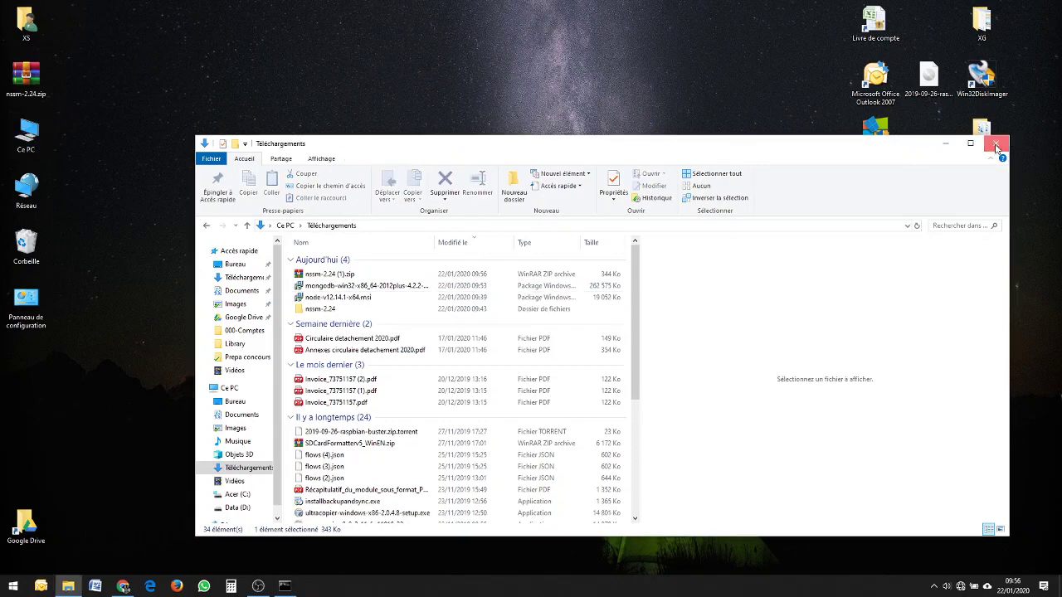
click(996, 146)
Extract nssm-2.24.zip directly onto the desktop and place the extracted folder in the free area below the archive.
drag(26, 76, 256, 152)
right_click(243, 132)
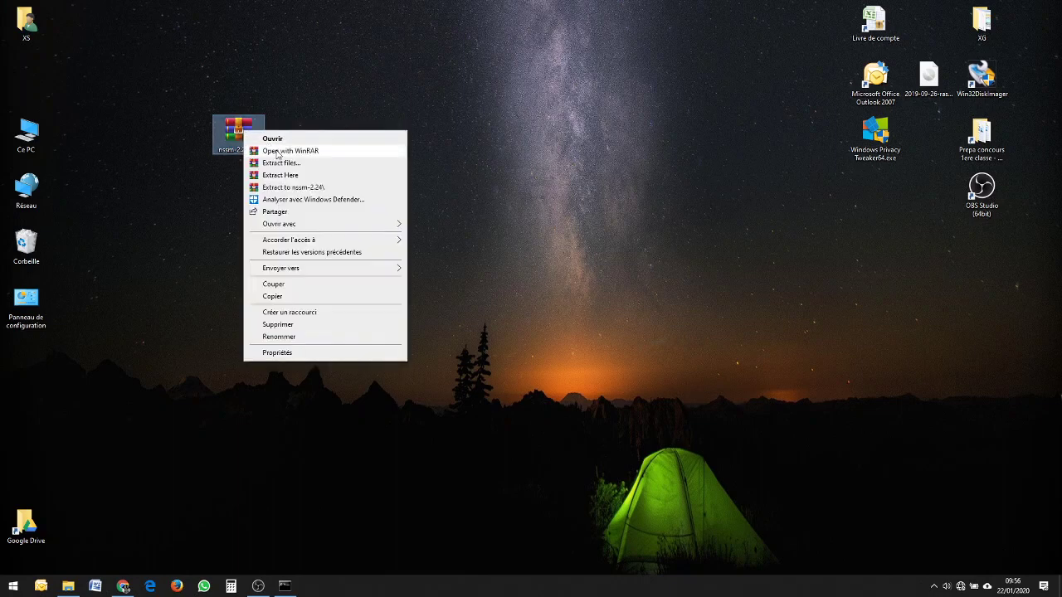
click(291, 176)
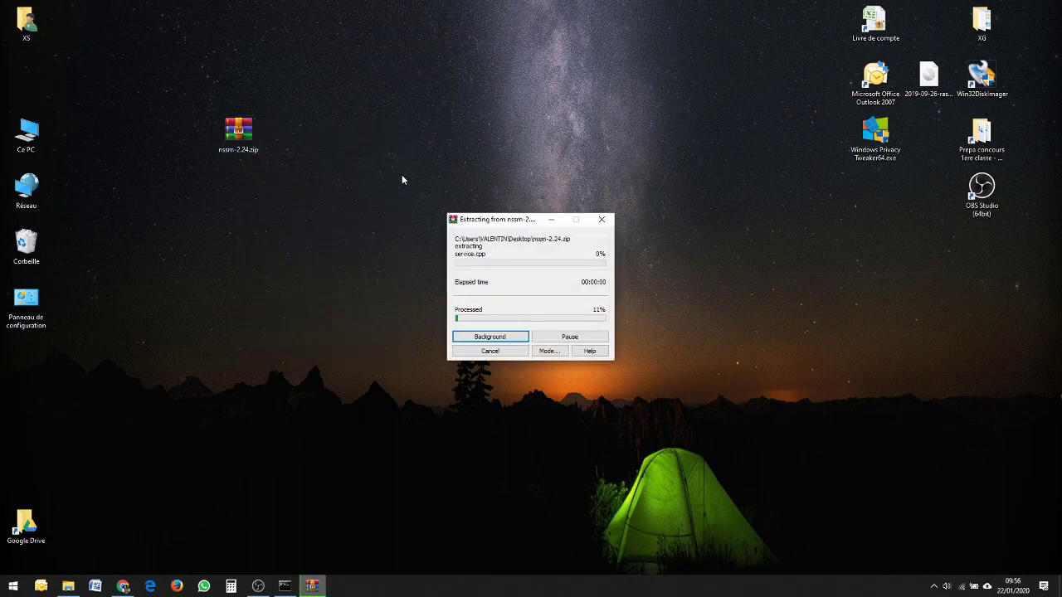
drag(26, 76, 197, 246)
Open the extracted nssm-2.24 folder to check its contents, and close it again.
double_click(191, 241)
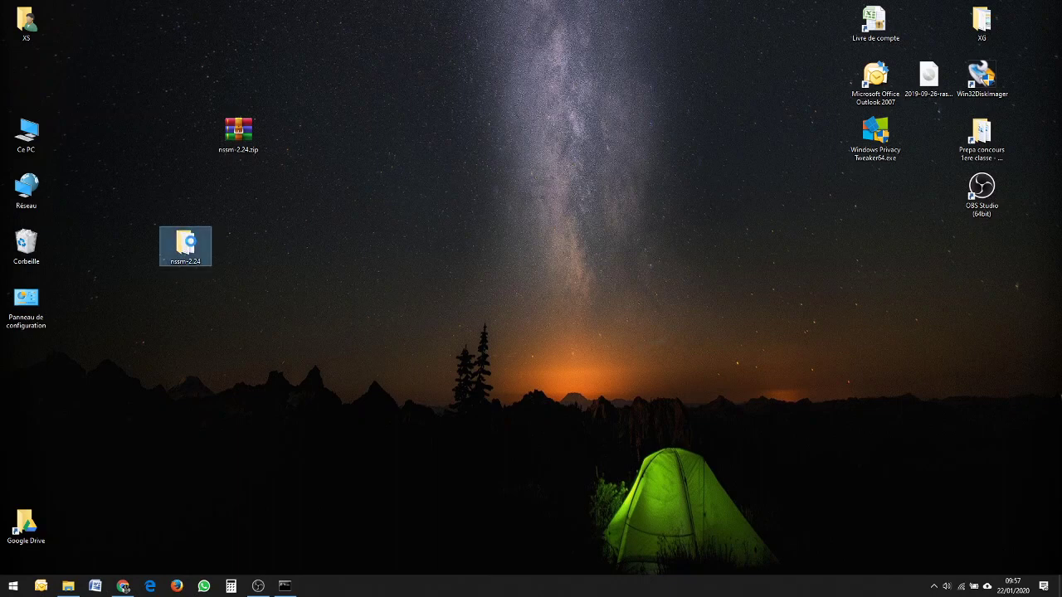
right_click(191, 243)
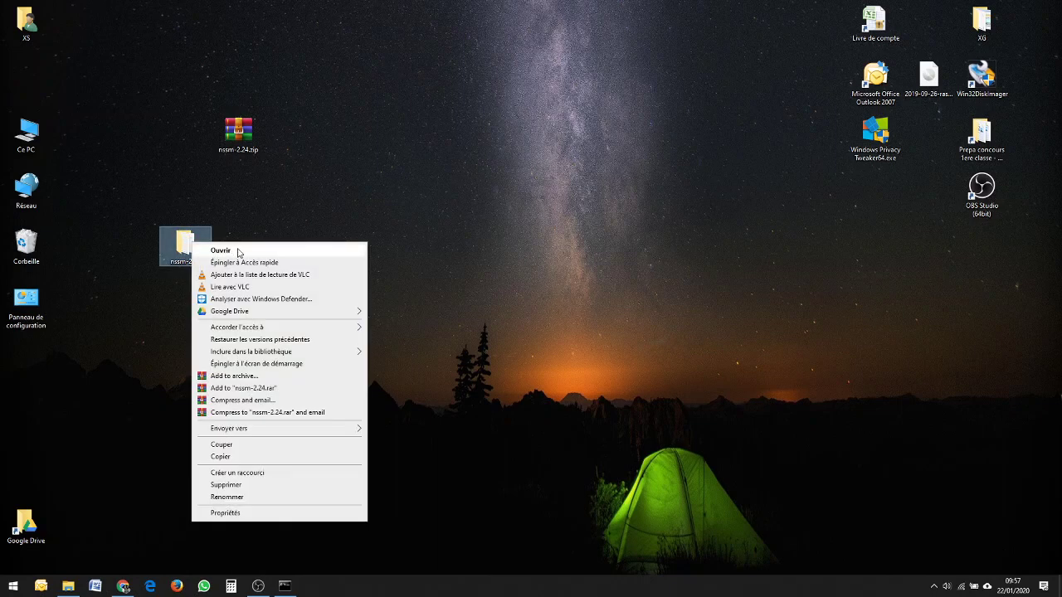
click(190, 249)
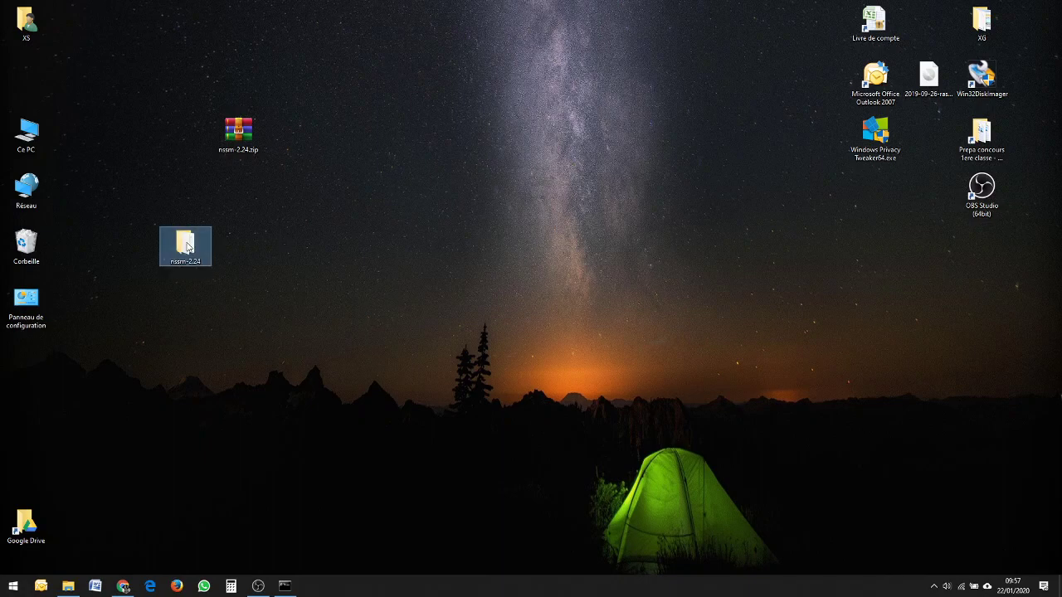
double_click(187, 246)
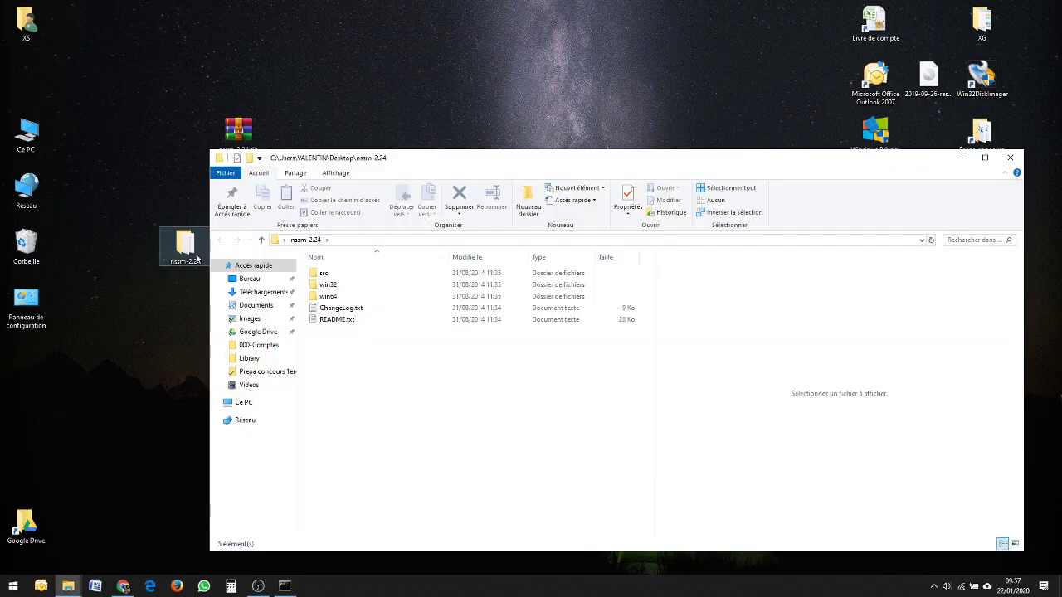
click(1008, 158)
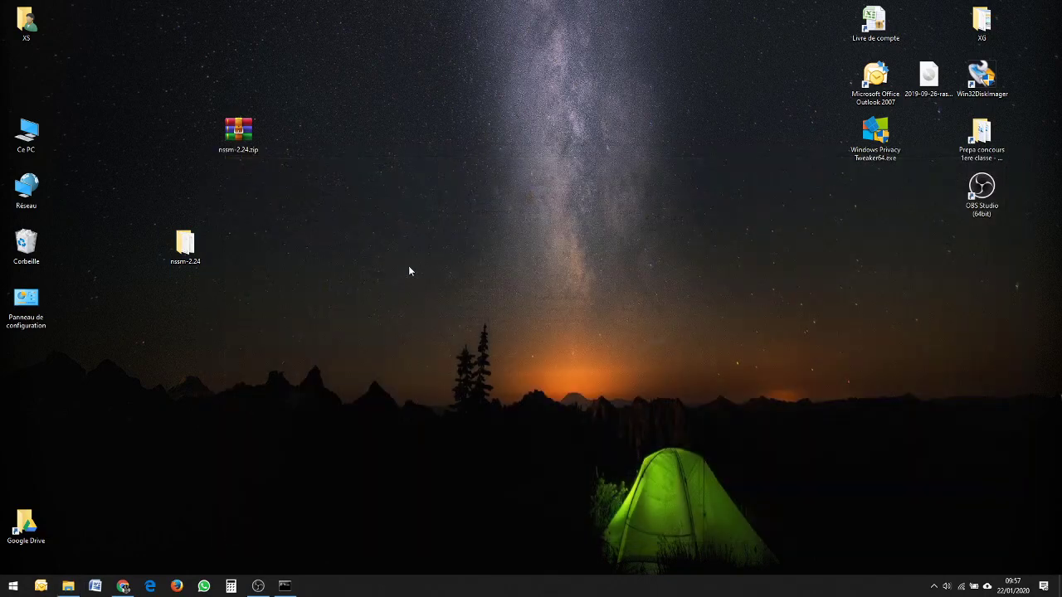
Rename the extracted nssm-2.24 folder on the desktop as nssm.
click(185, 261)
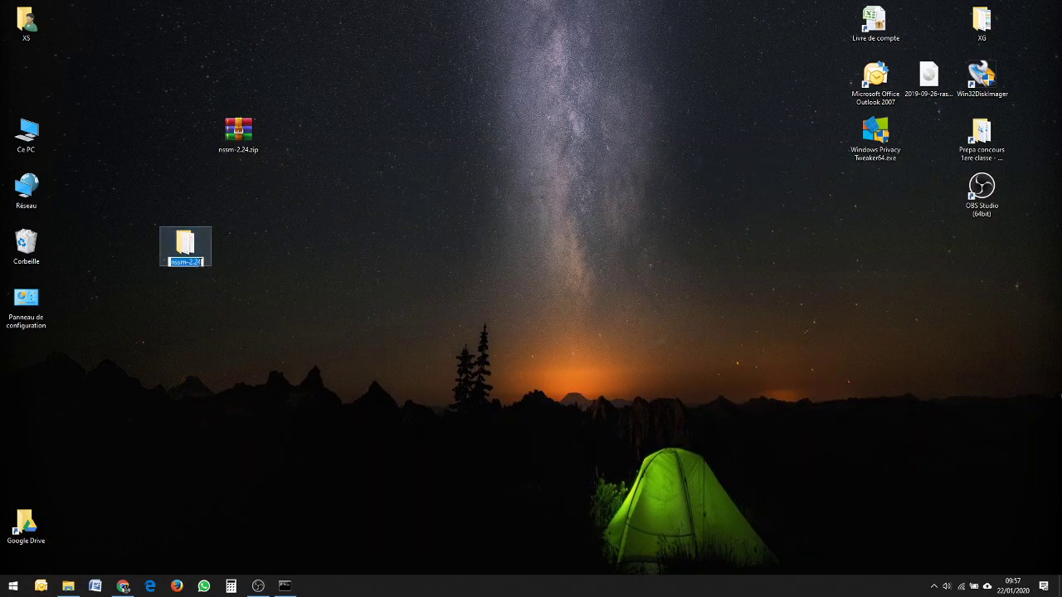
key(End)
key(BackSpace)
key(BackSpace)
key(BackSpace)
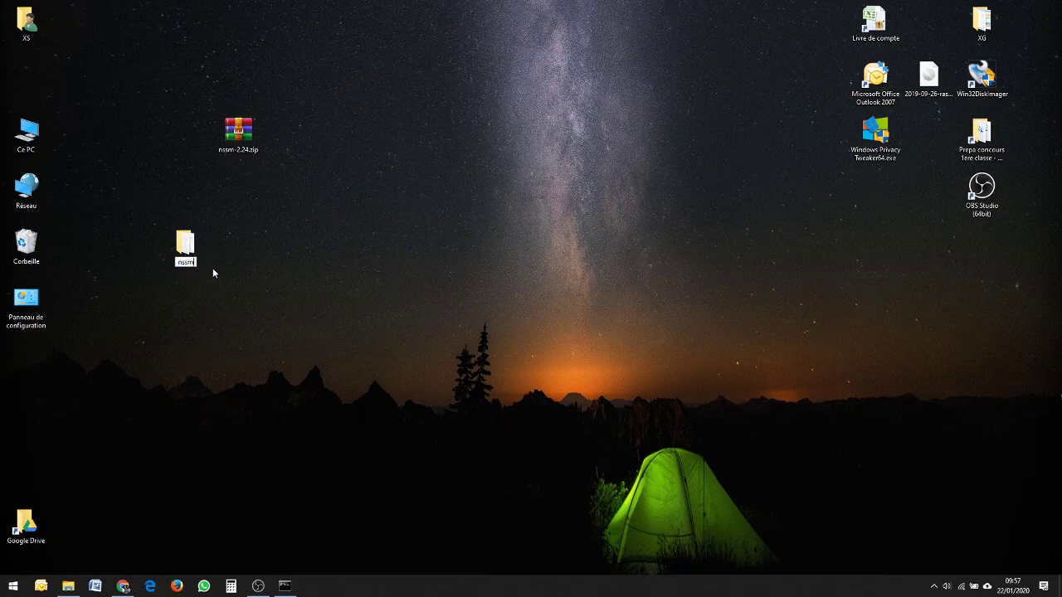
key(Return)
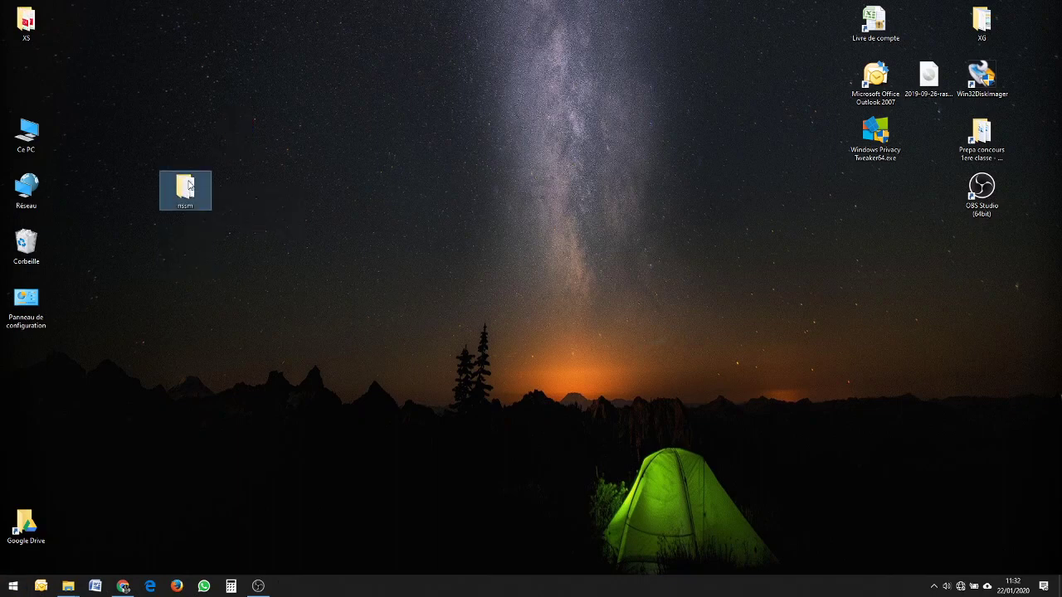
Move the nssm folder from the desktop to Programmes (C:\Program Files), granting administrator permission for the move.
right_click(190, 182)
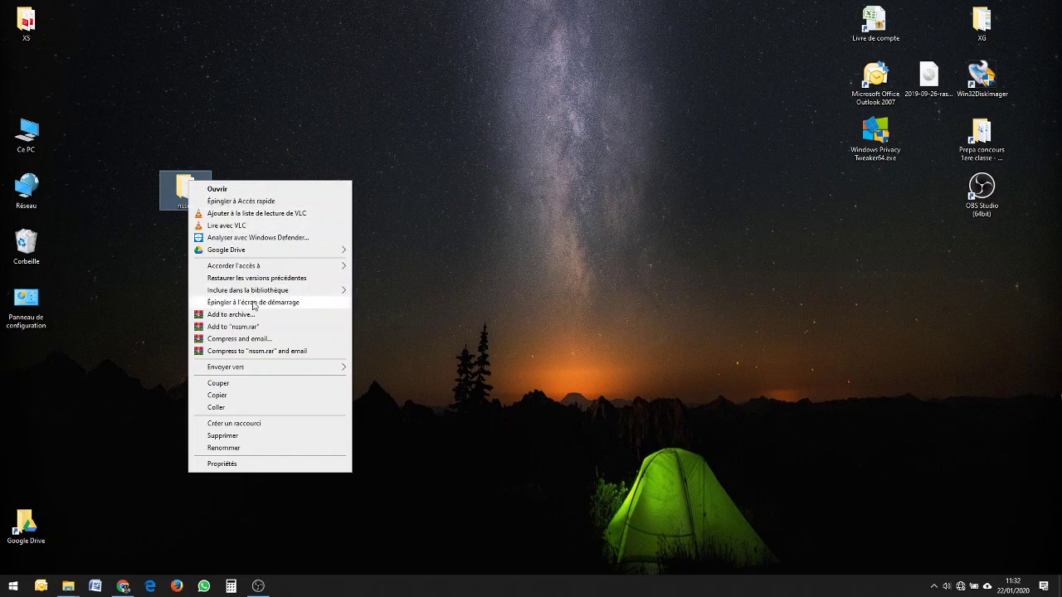
click(218, 383)
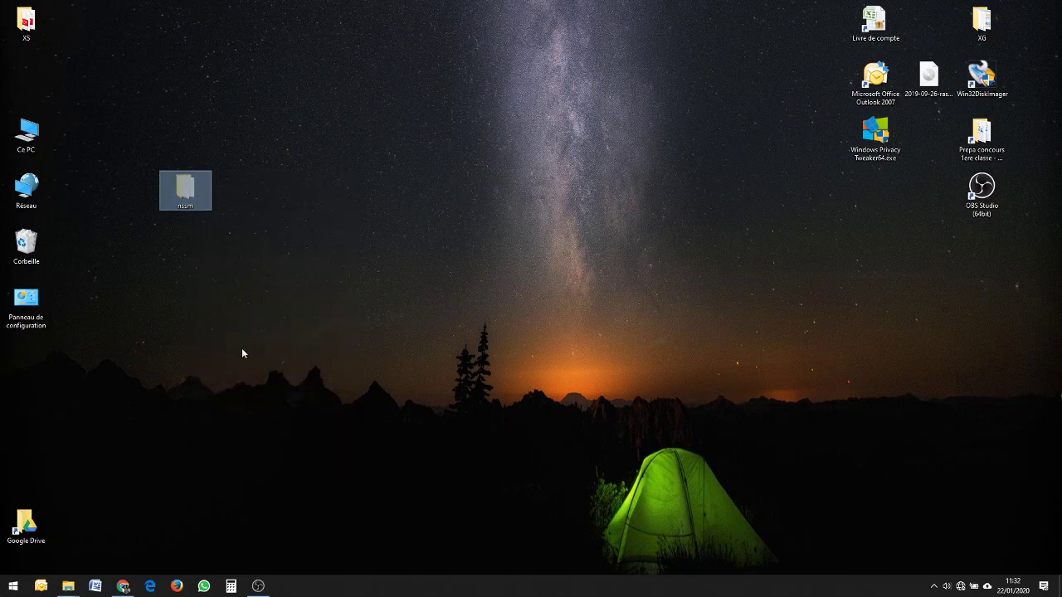
double_click(28, 134)
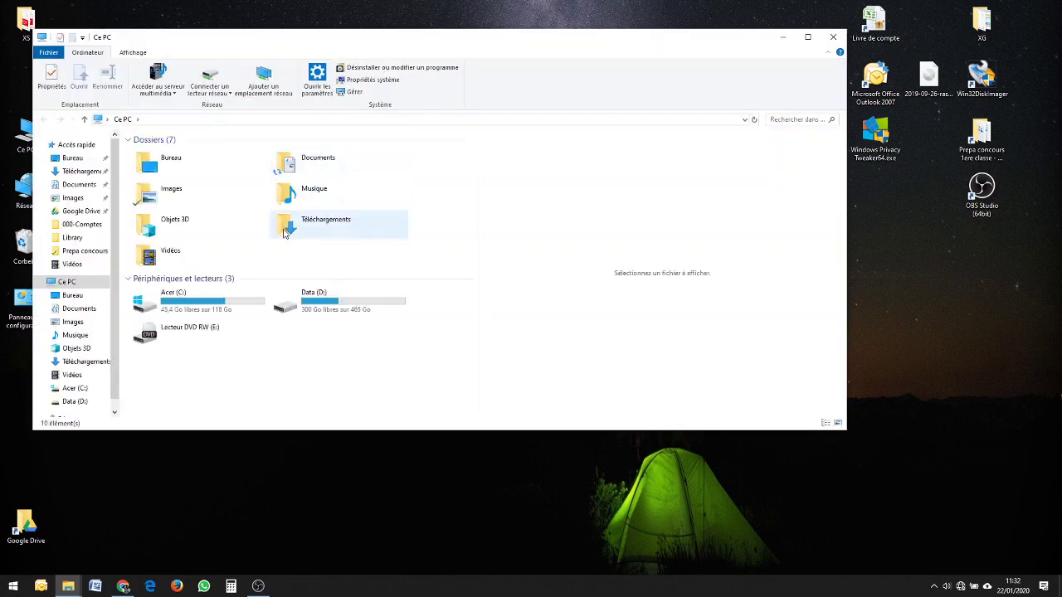
double_click(234, 310)
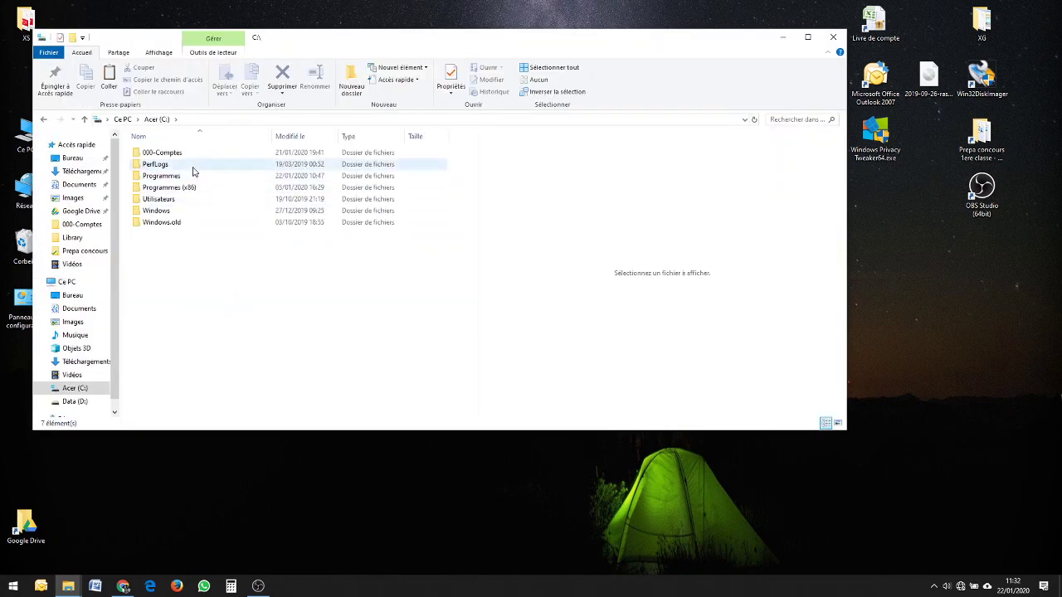
double_click(201, 176)
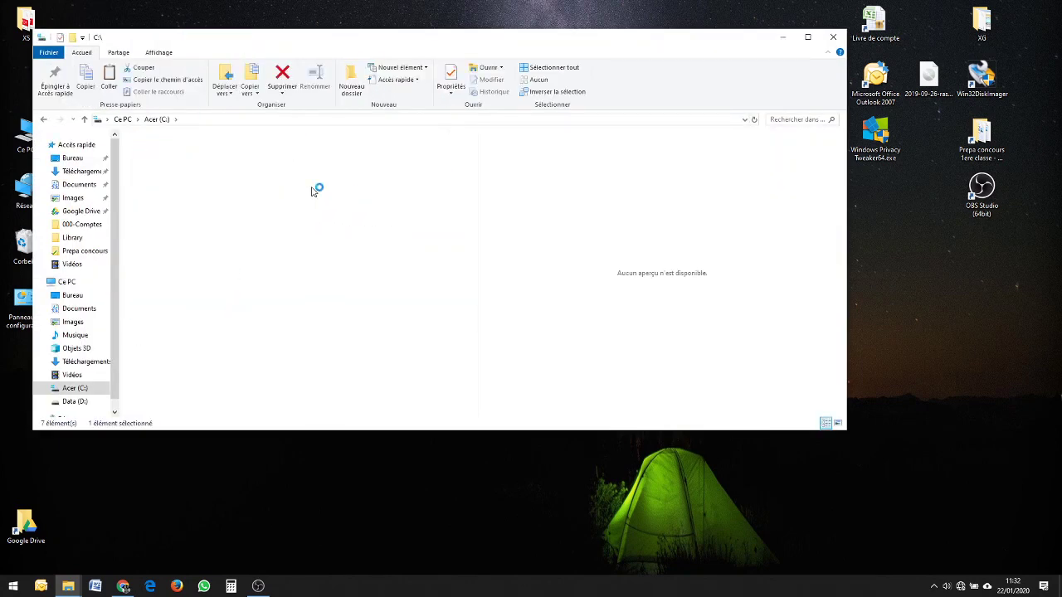
right_click(583, 184)
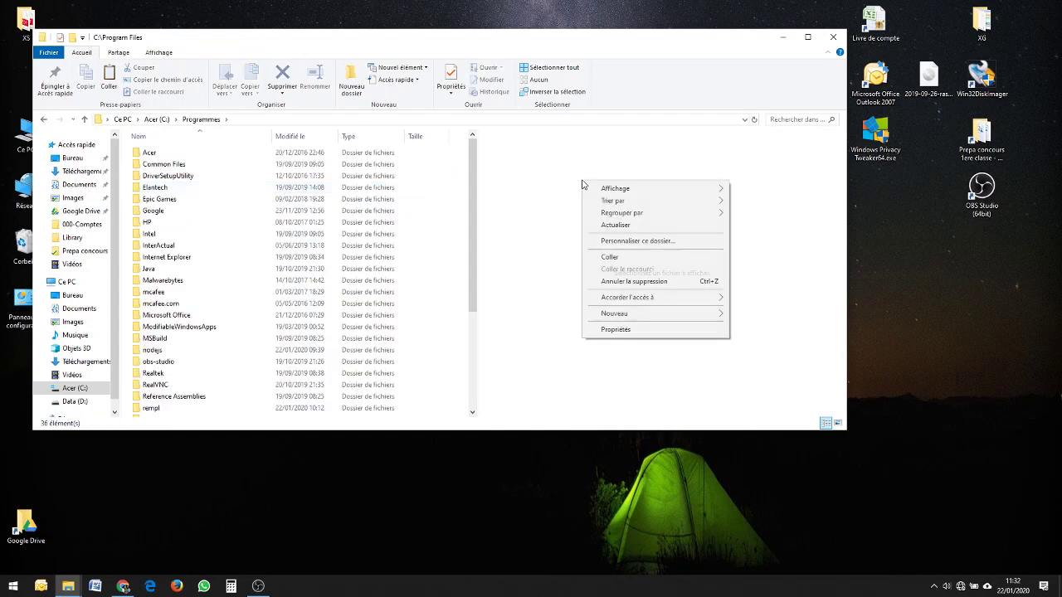
click(610, 256)
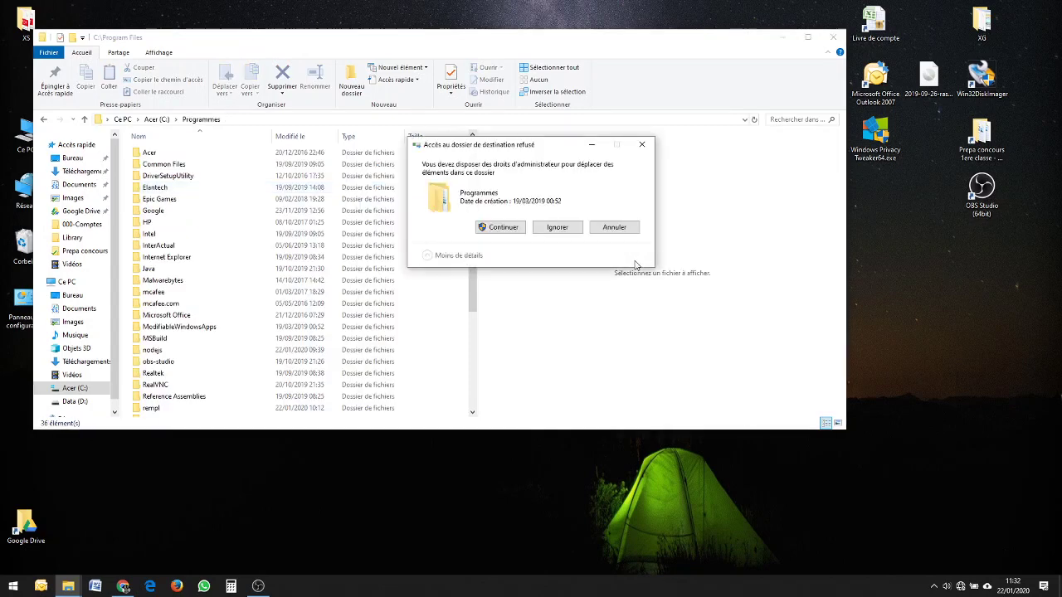
click(502, 228)
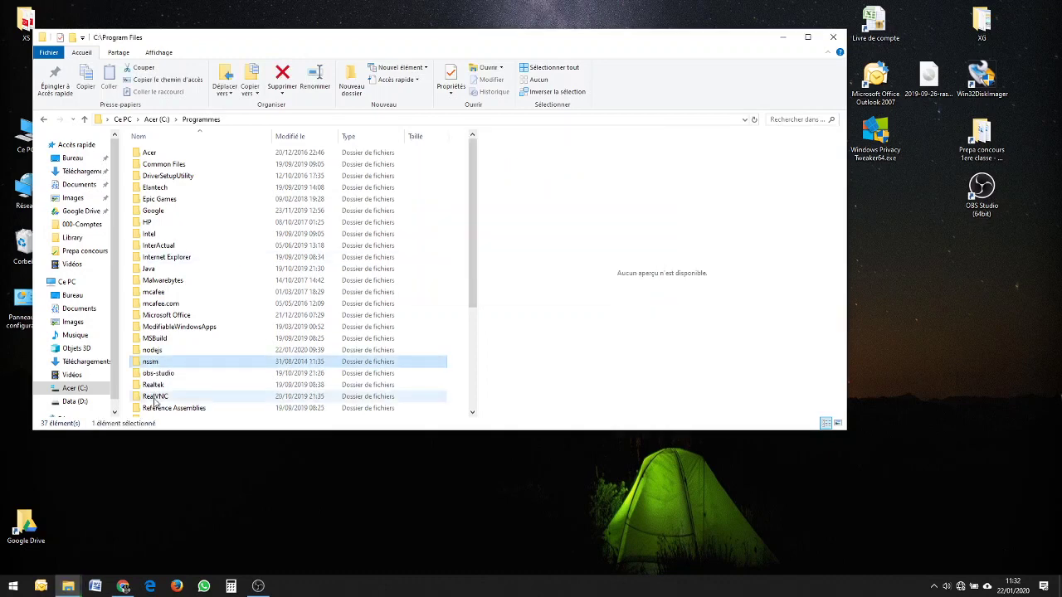
Open the win64 subfolder of the moved nssm folder and copy its address as text.
double_click(161, 363)
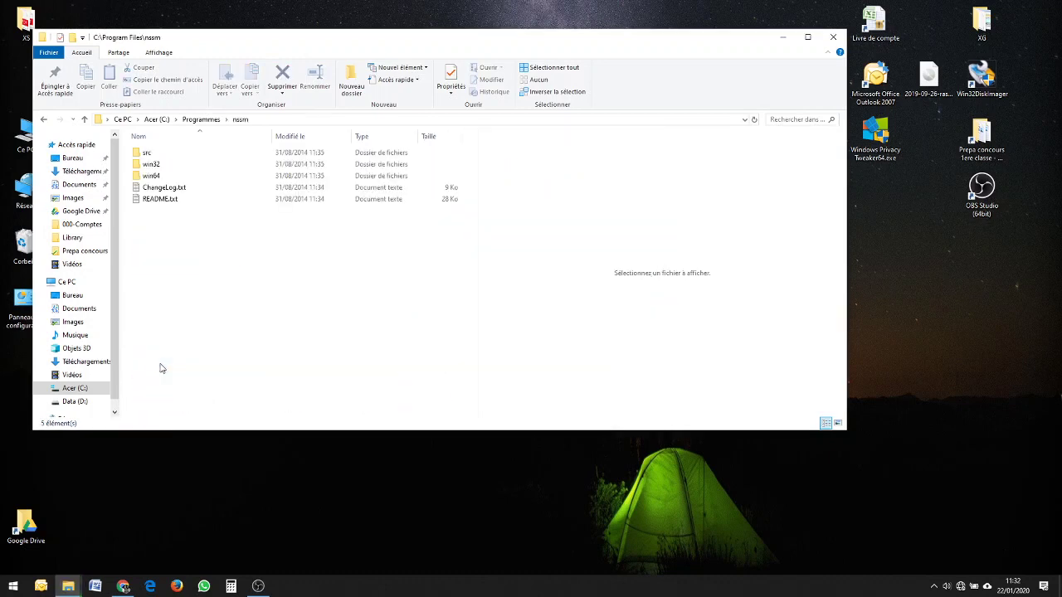
click(172, 178)
double_click(172, 178)
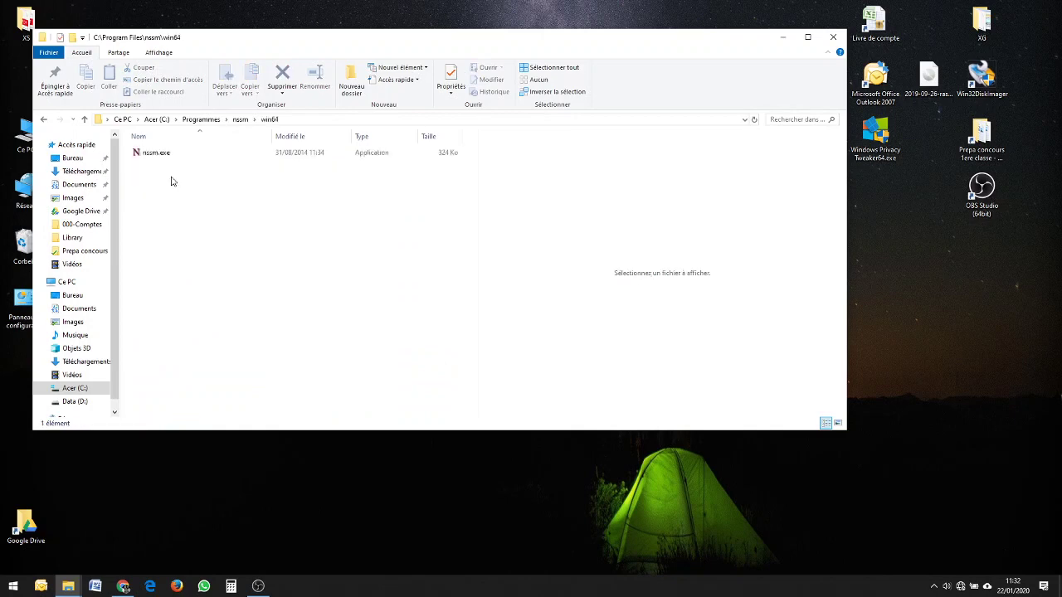
right_click(225, 119)
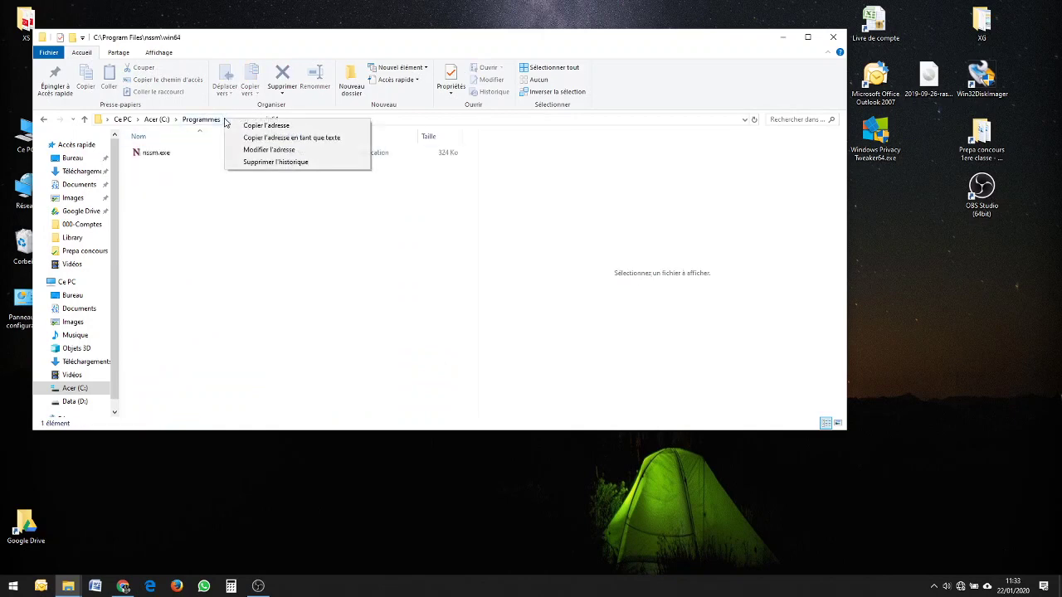
click(270, 138)
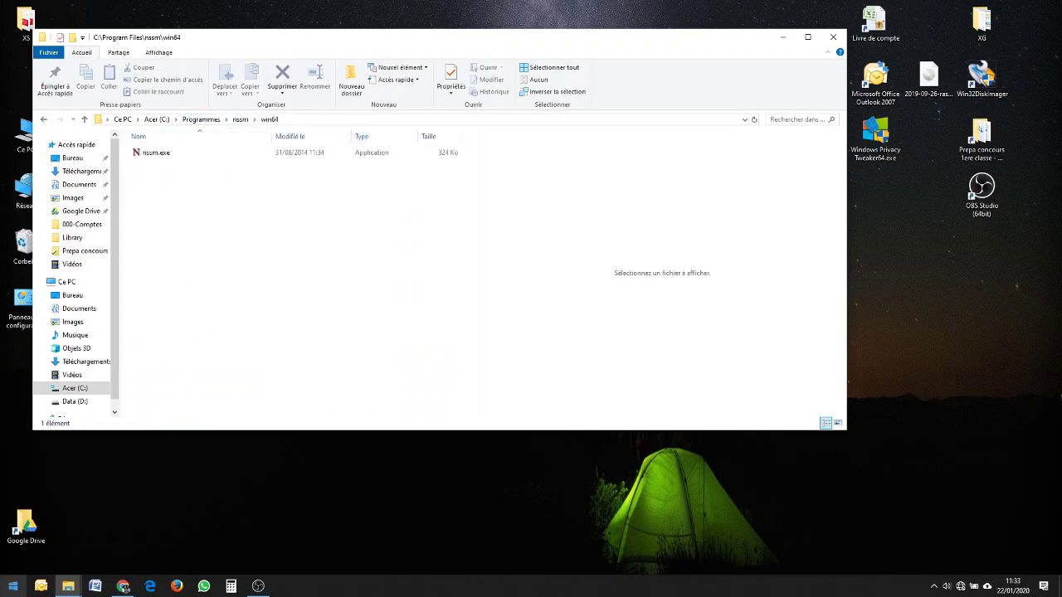
Find the system environment variable settings with a search for "varia" and open the Environment Variables window.
click(15, 587)
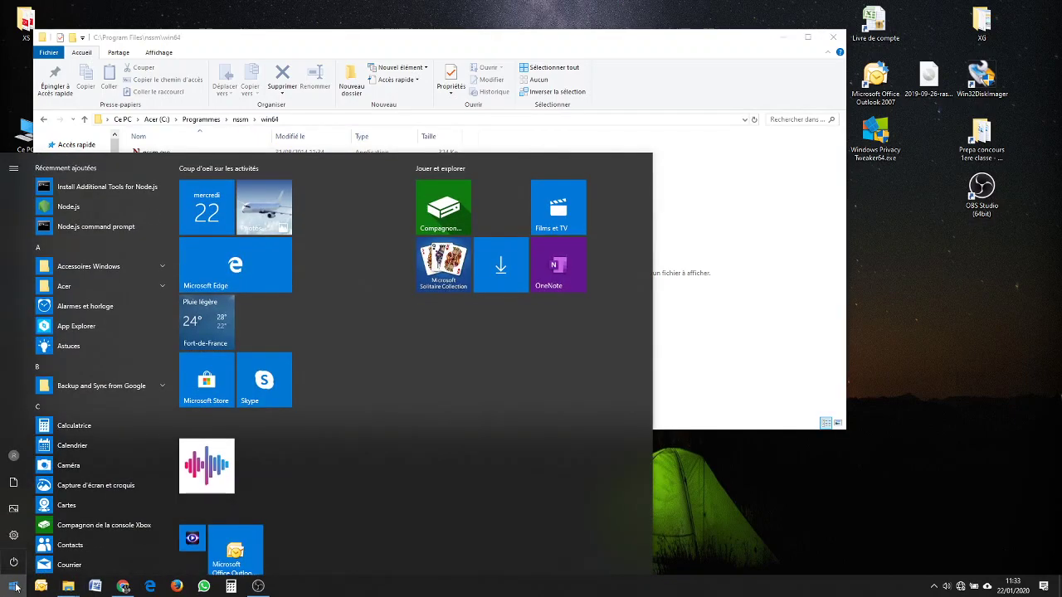
text(var)
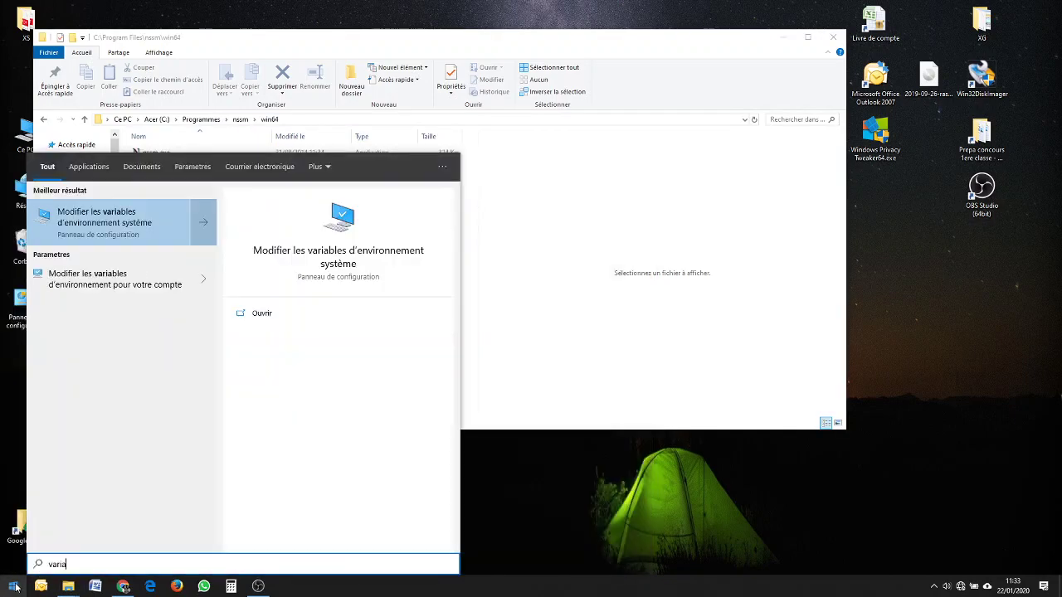
text(ia)
click(98, 215)
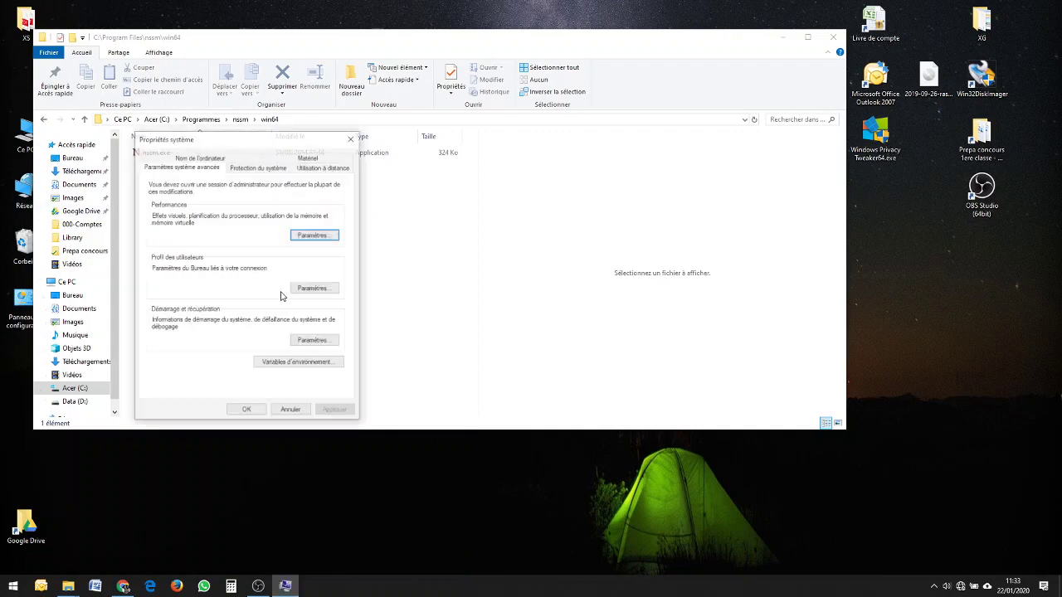
click(315, 366)
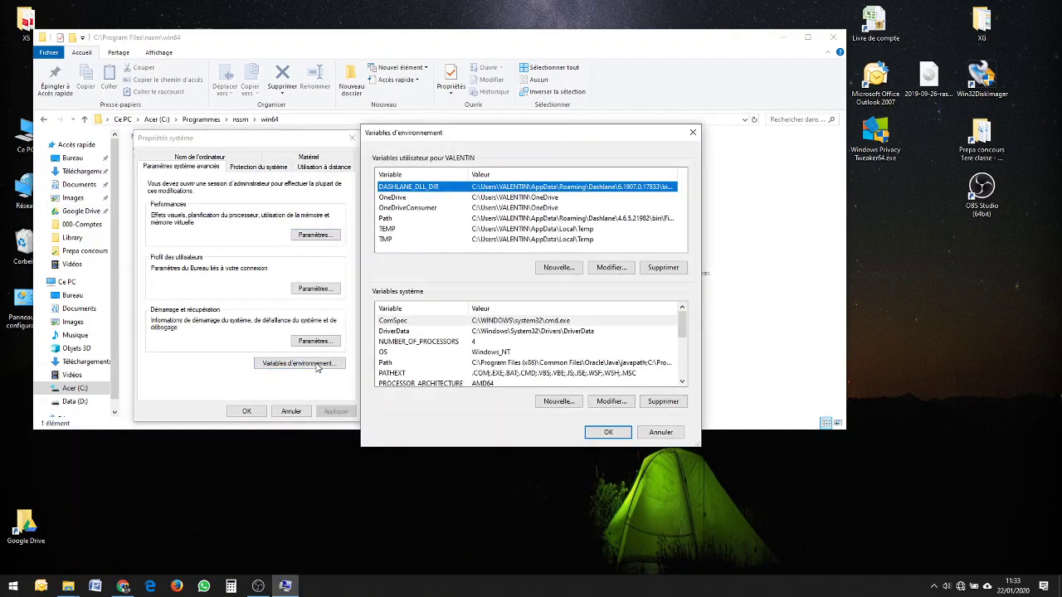
Add C:\Program Files\nssm\win64 to the system Path variable, confirm the changes, and close the win64 folder window.
click(428, 366)
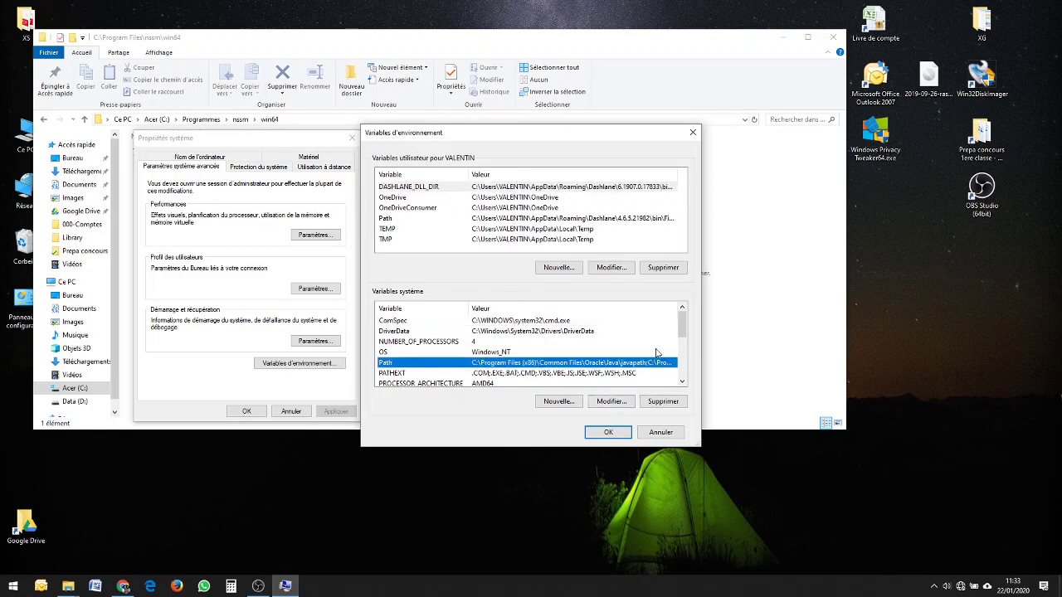
click(628, 402)
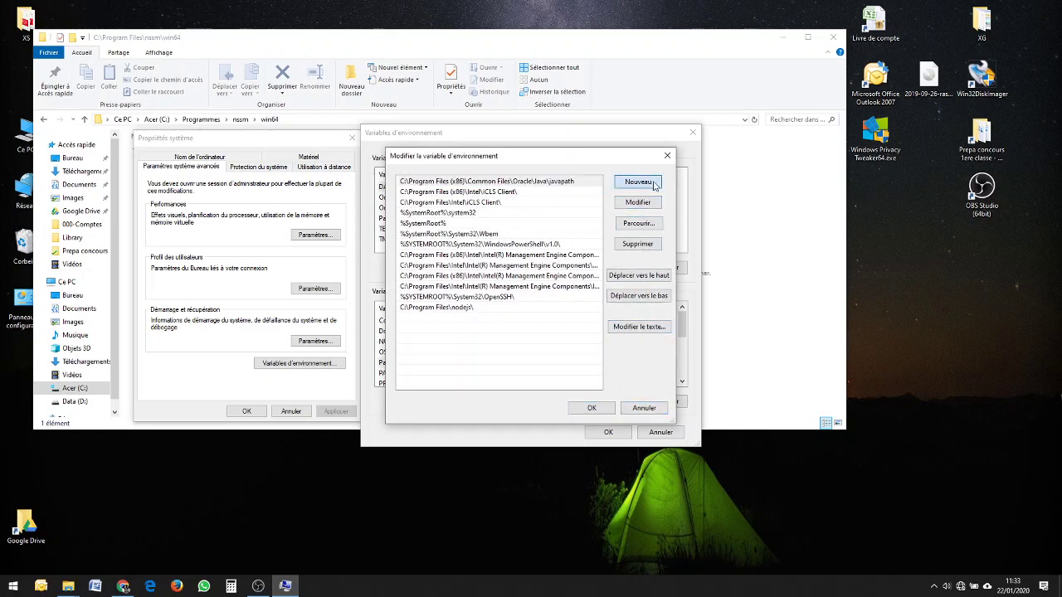
click(637, 182)
text(C:\Program Files\nssm\win64)
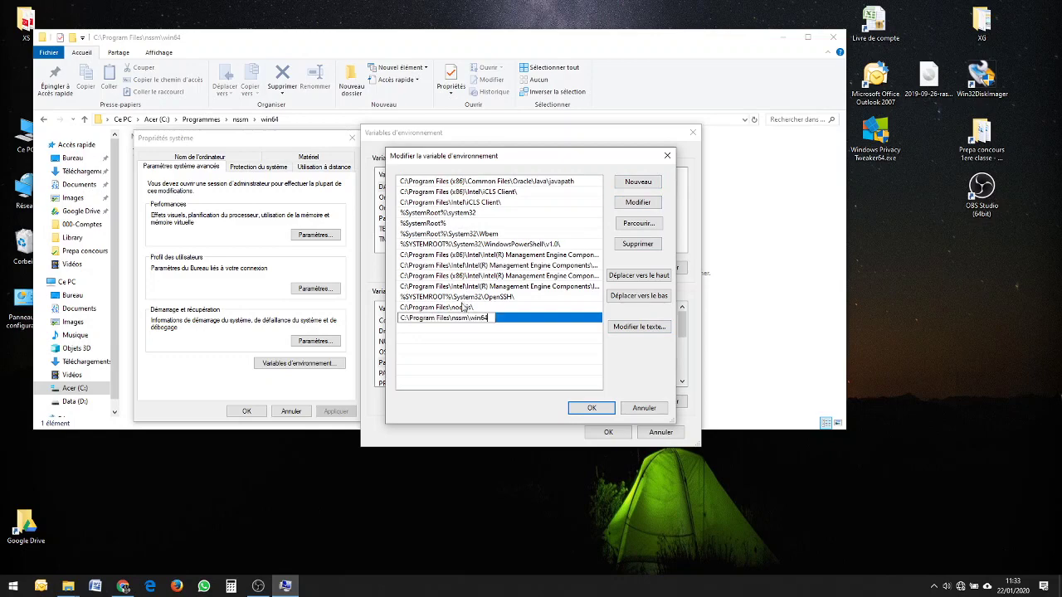
click(592, 408)
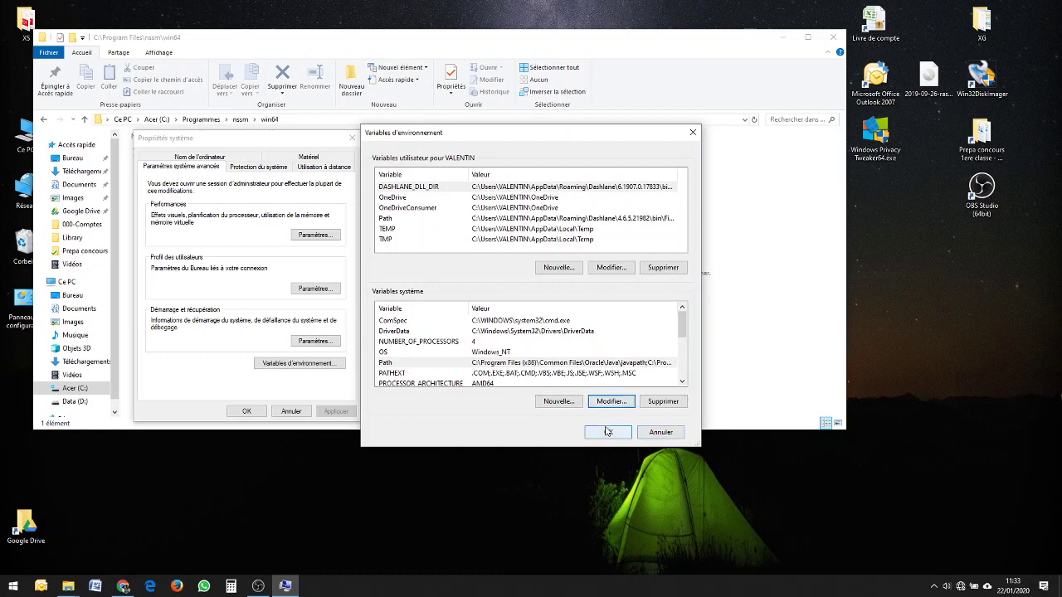
click(608, 433)
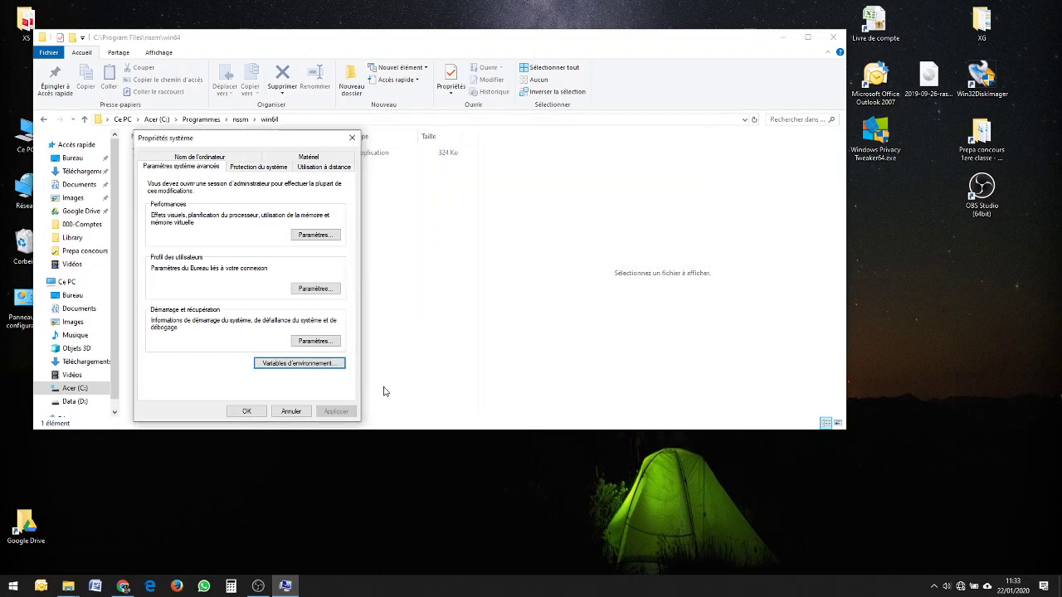
click(246, 411)
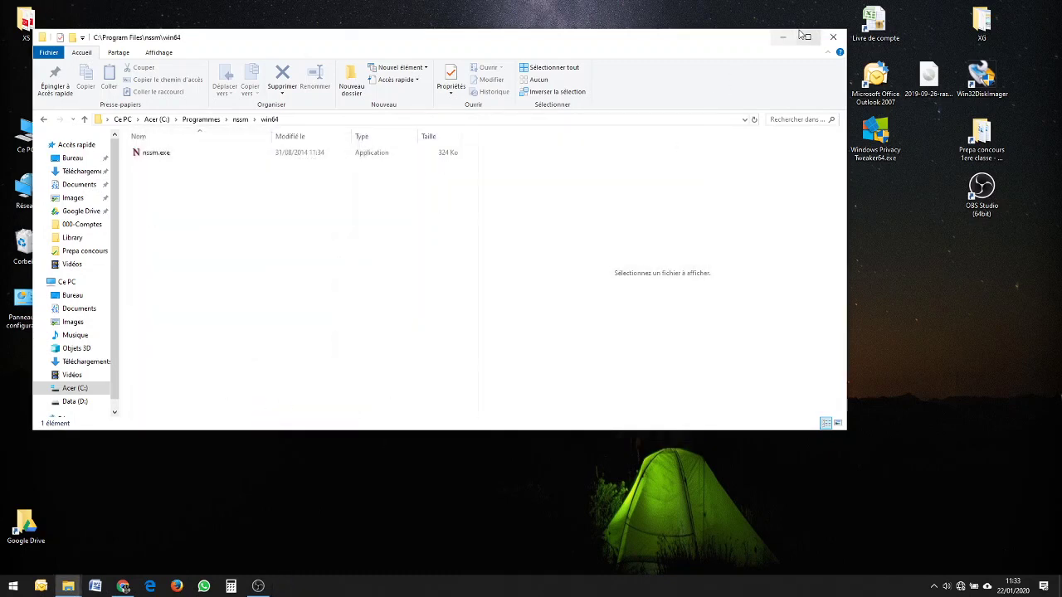
click(833, 38)
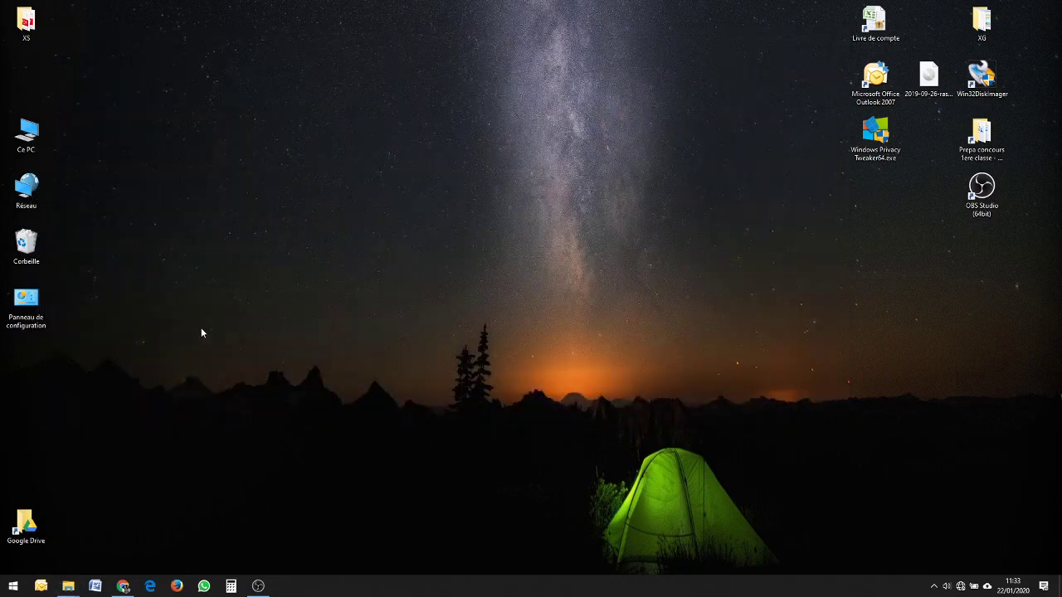
Run node-red from a command prompt with administrator rights and allow Node.js access through the Windows firewall.
click(12, 586)
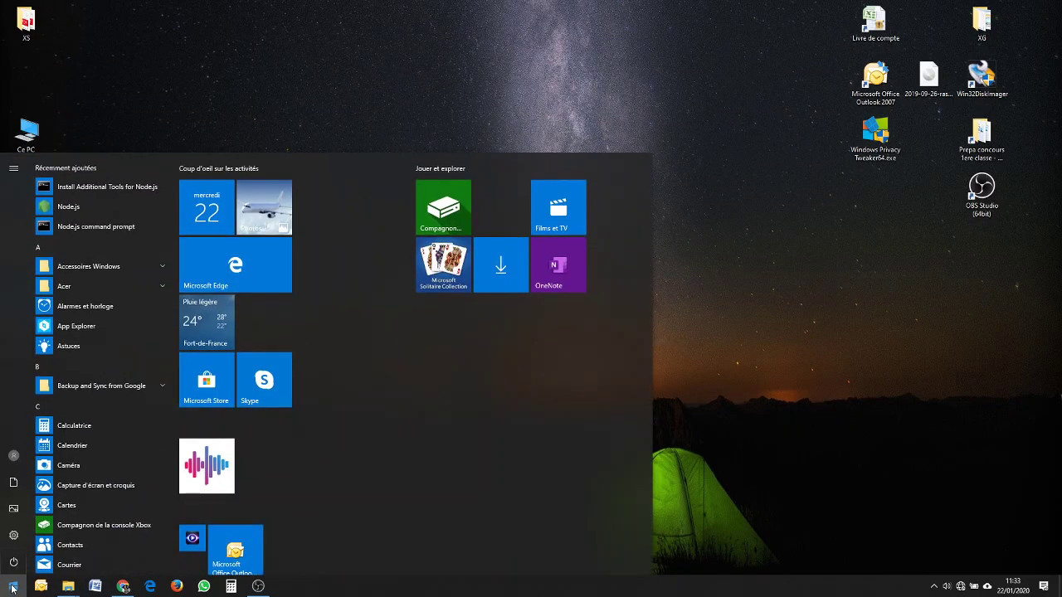
text(inv)
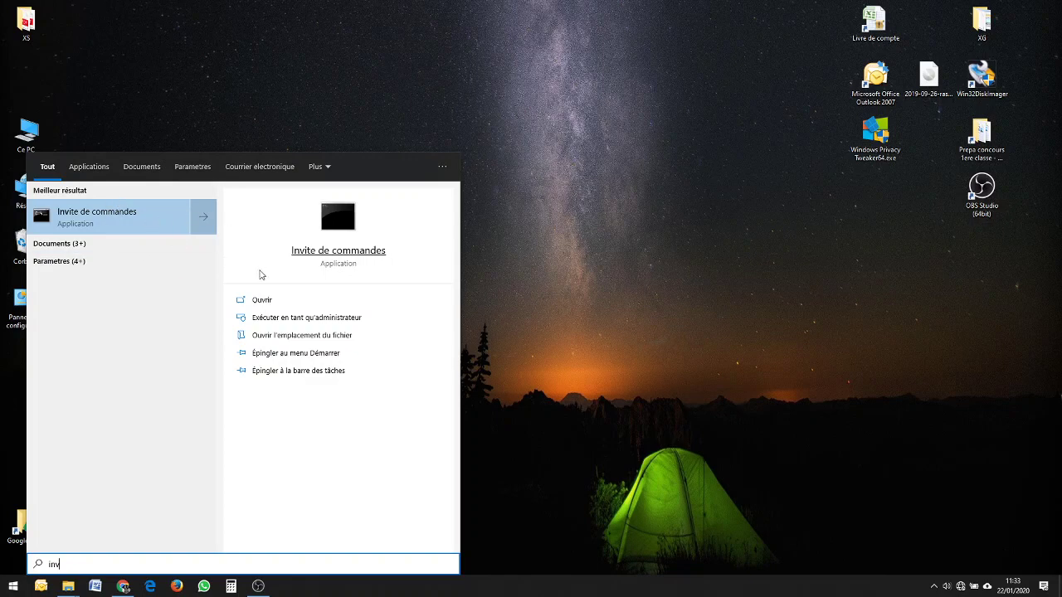
click(320, 318)
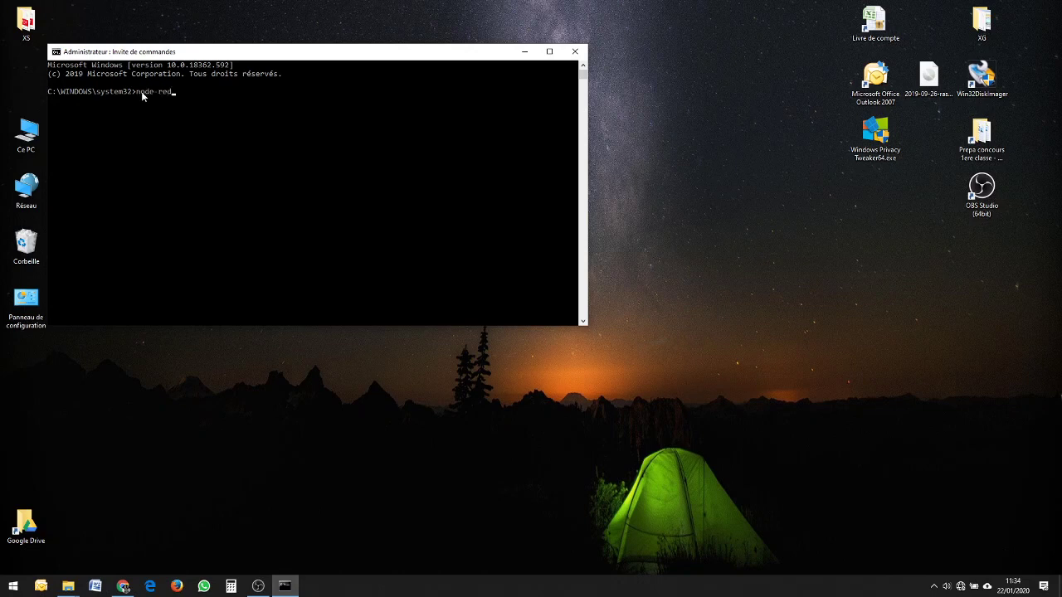
key(Return)
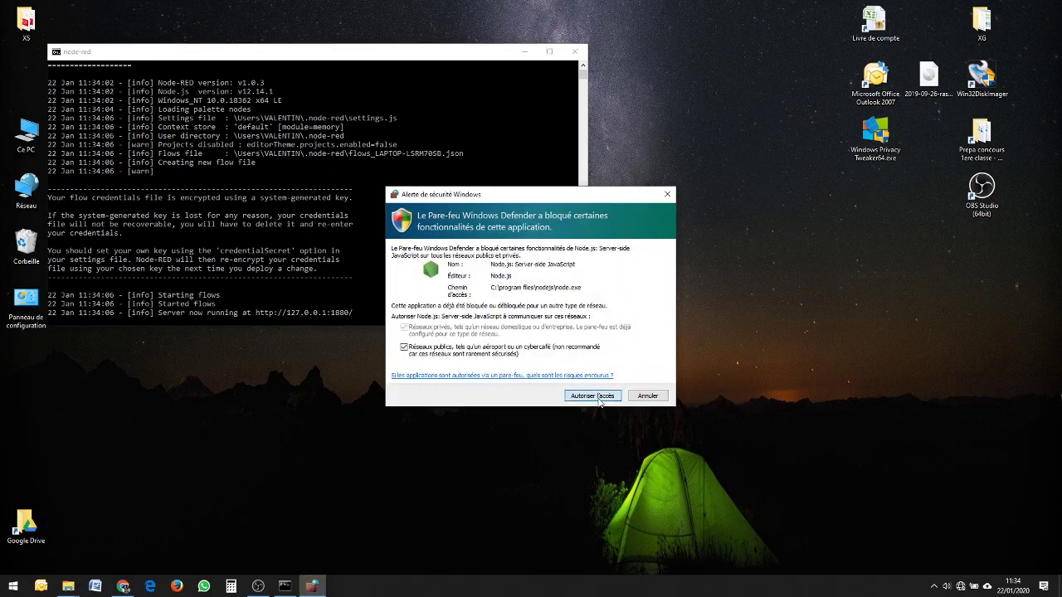
click(596, 397)
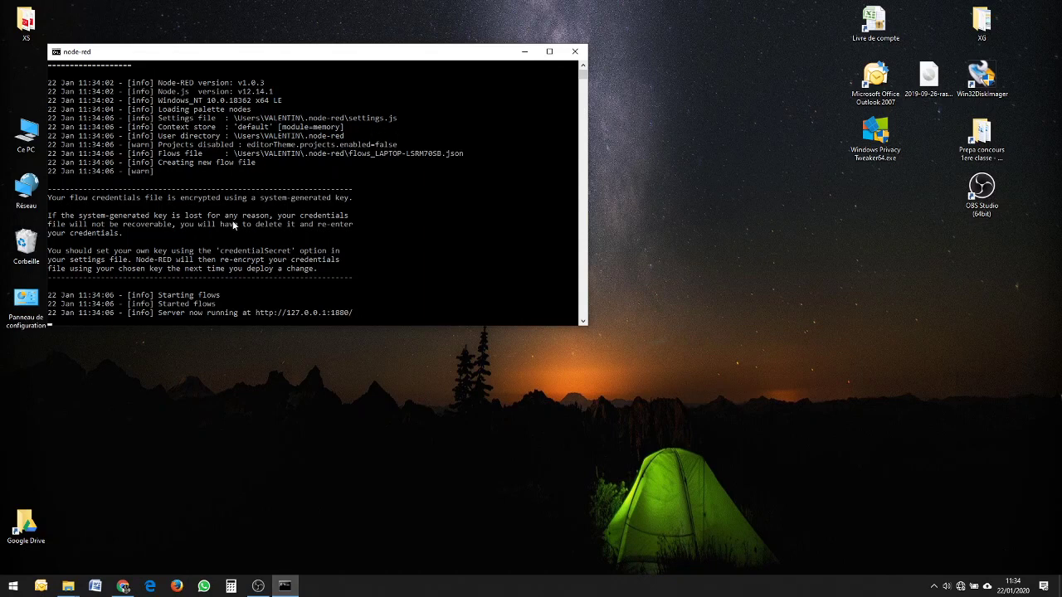
Stop the running Node-RED server and launch the NSSM service installer with nssm install.
key(ctrl+c)
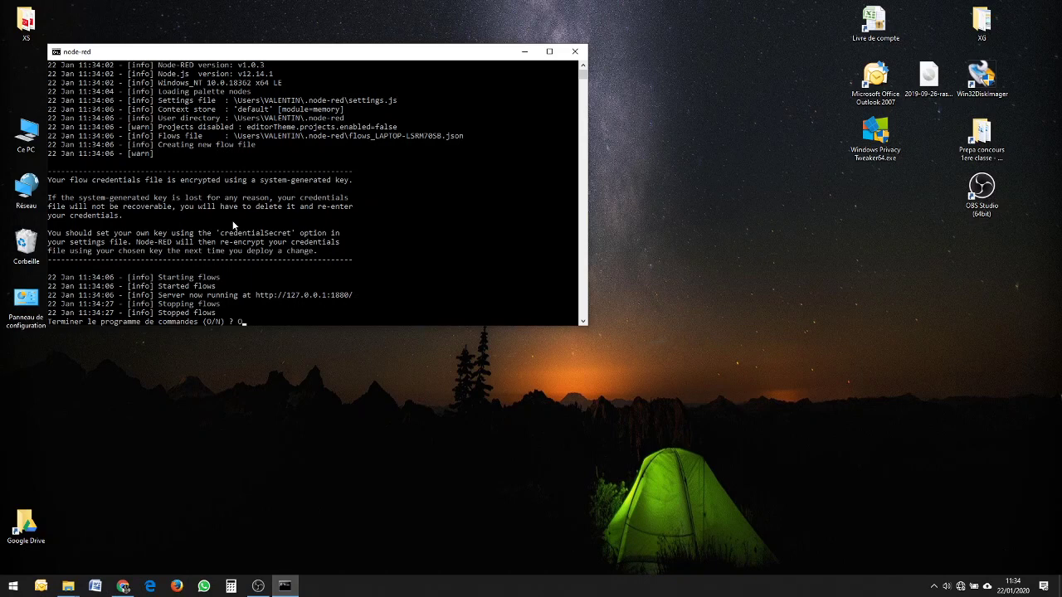
text(O)
key(Return)
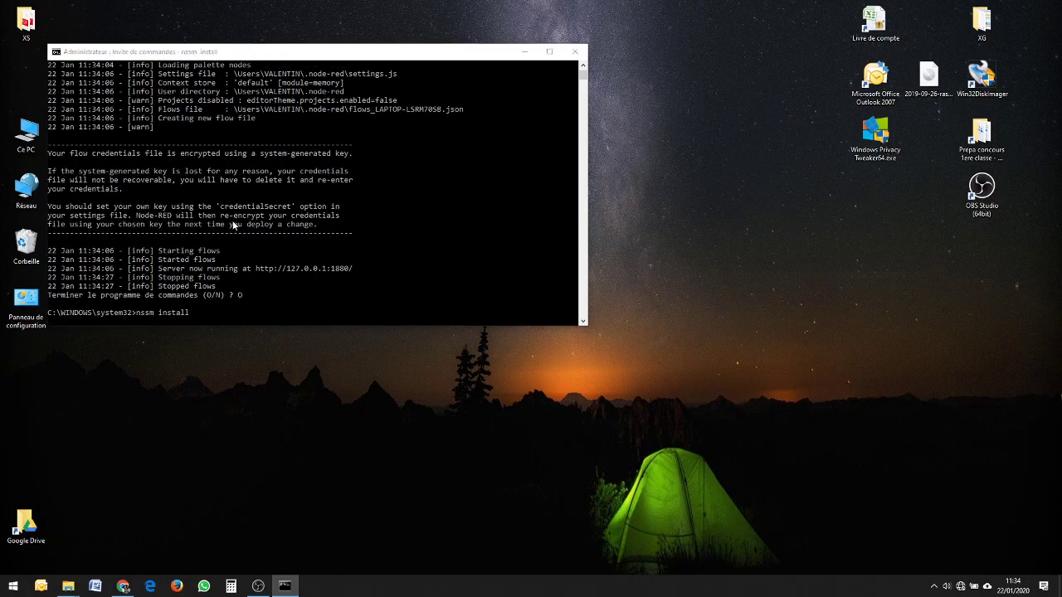
key(Return)
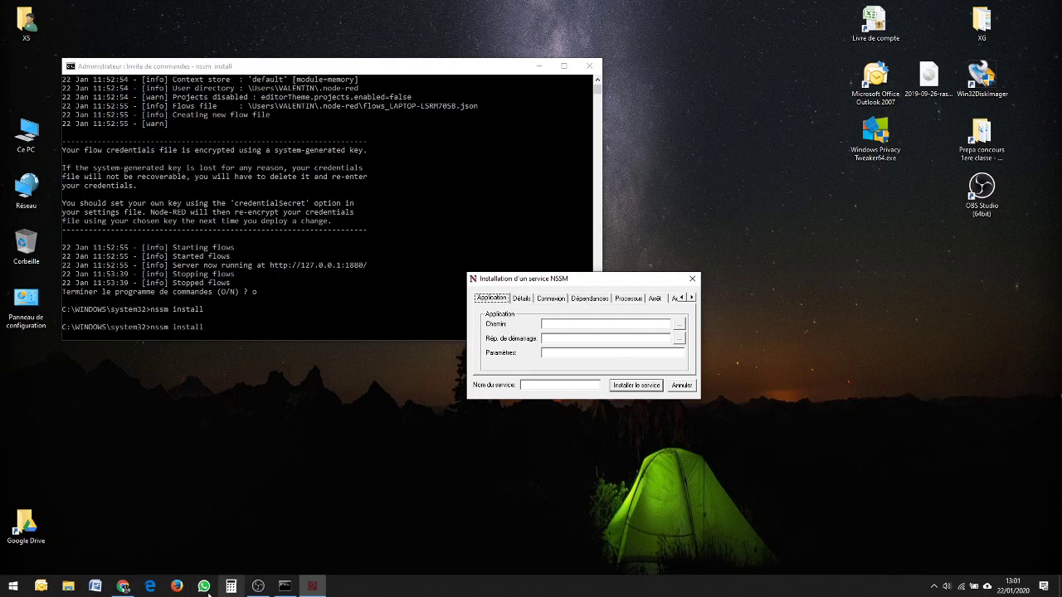
Arrange the Node-RED service guide in Chrome beside the NSSM installation dialog, with the command prompt below the dialog.
click(123, 586)
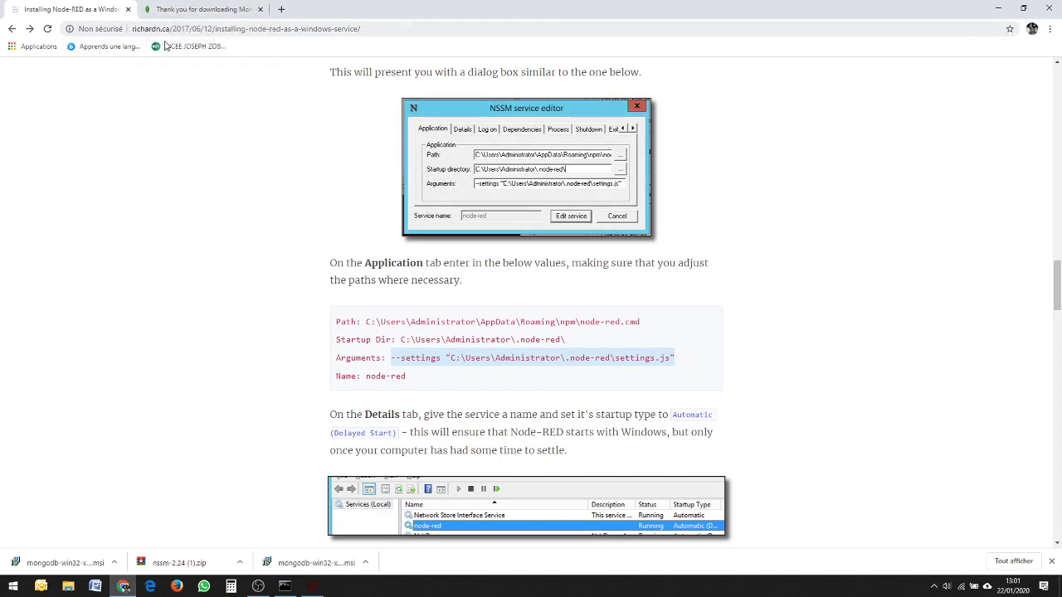
double_click(347, 10)
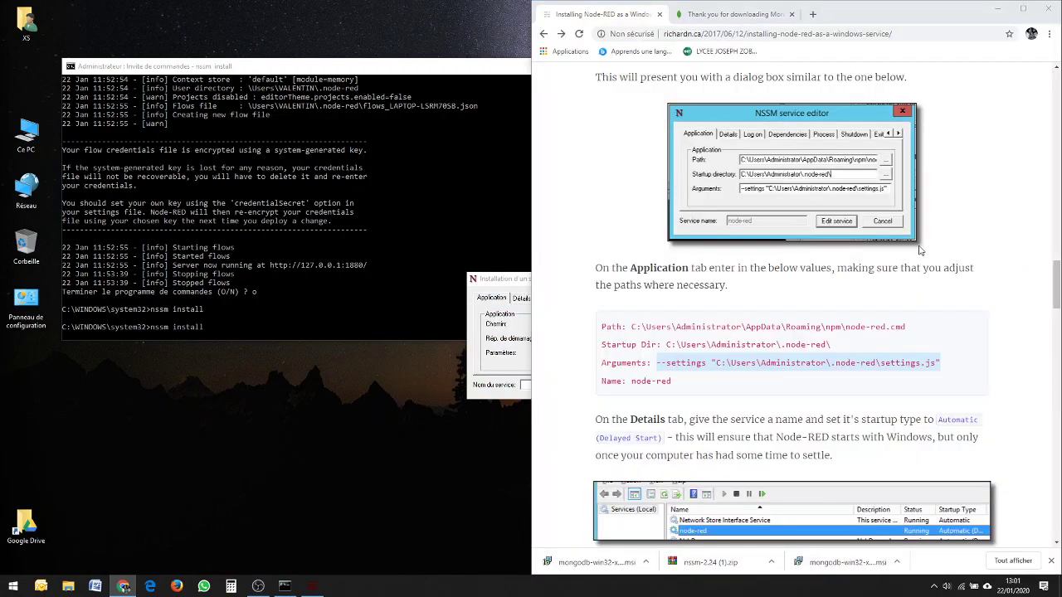
drag(481, 23, 426, 315)
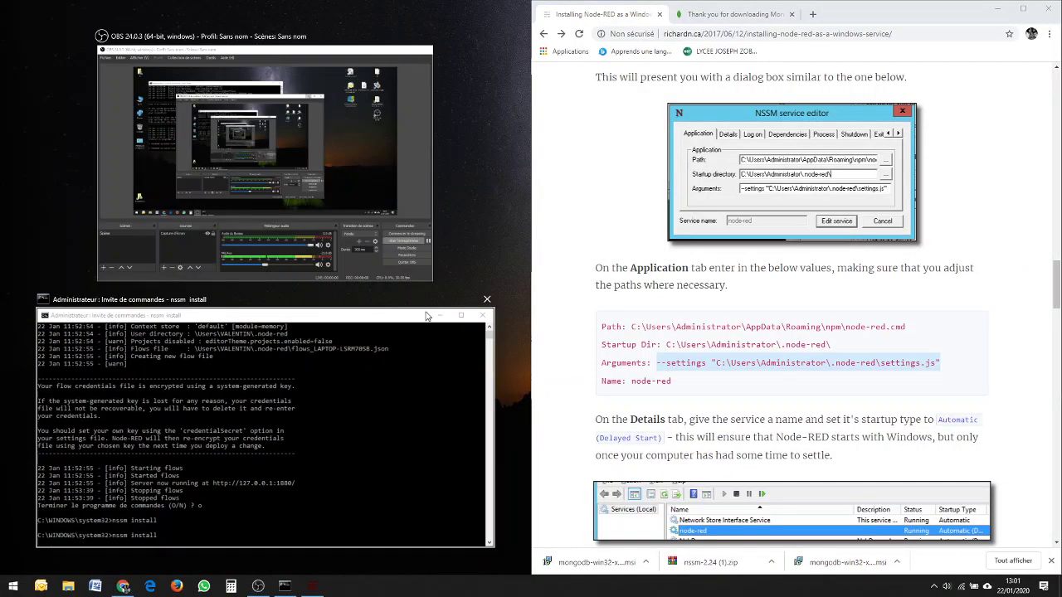
key(super+Left)
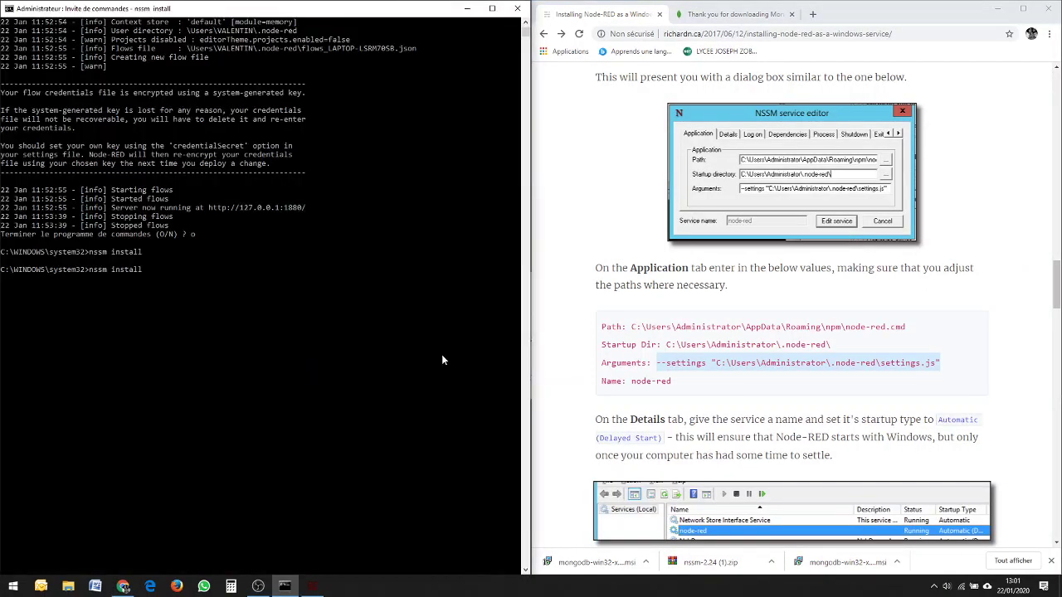
click(467, 8)
drag(287, 196, 215, 179)
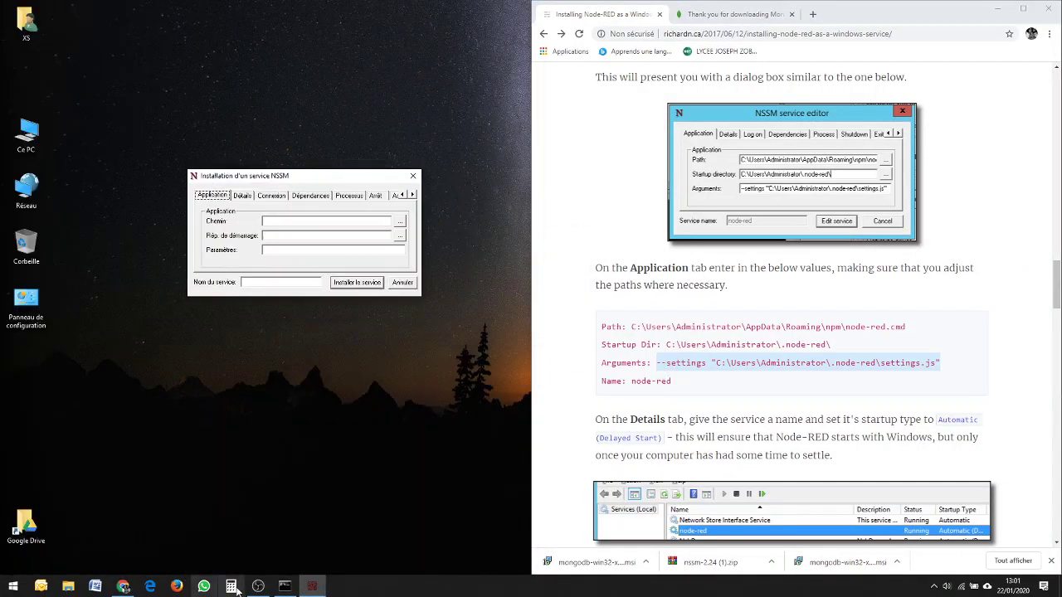
click(284, 586)
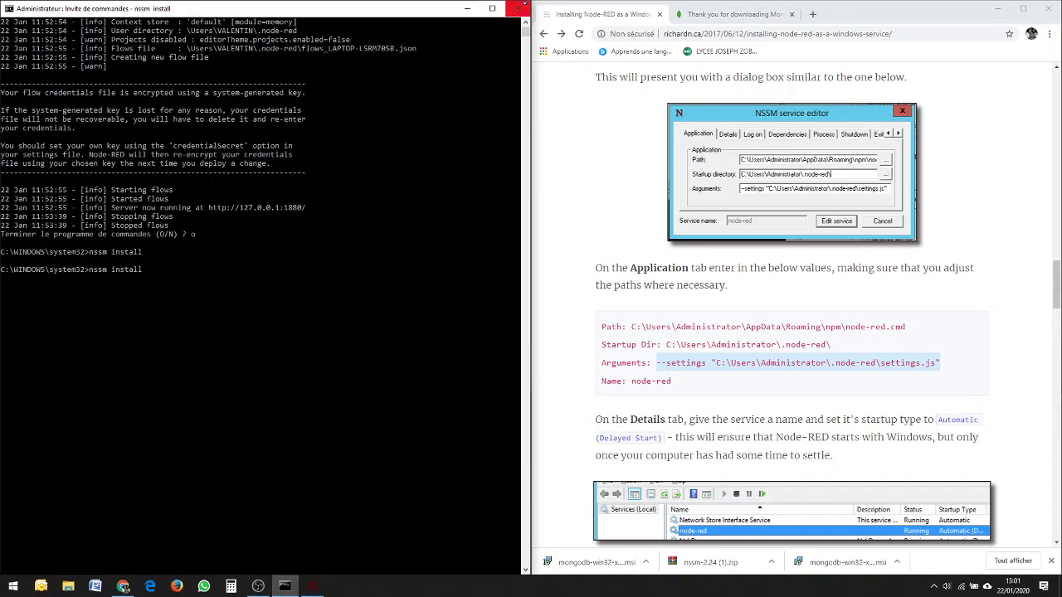
drag(529, 1, 328, 253)
drag(318, 268, 551, 213)
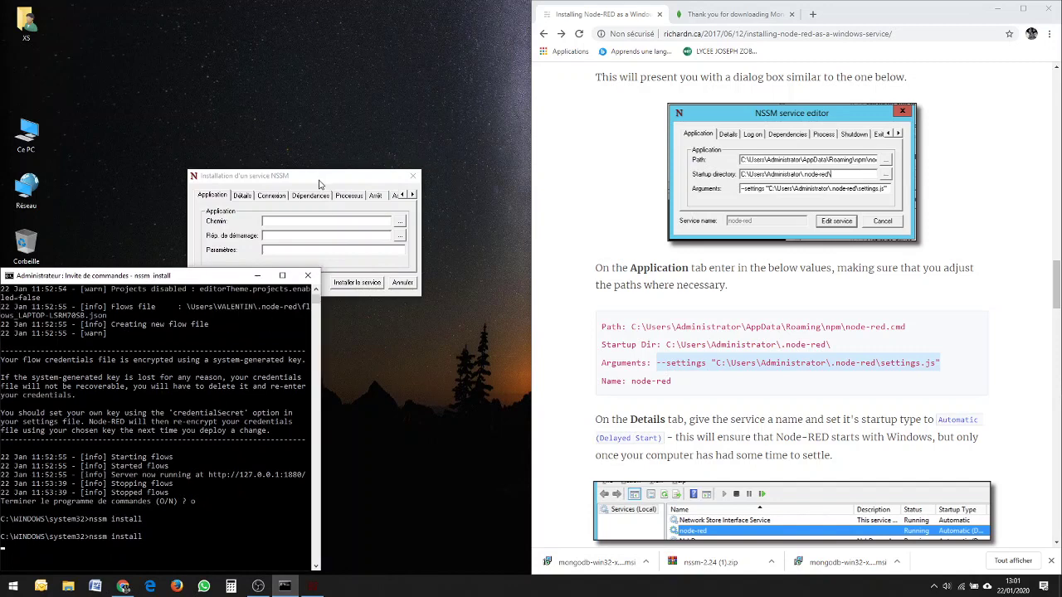
drag(274, 175, 307, 104)
drag(454, 226, 282, 259)
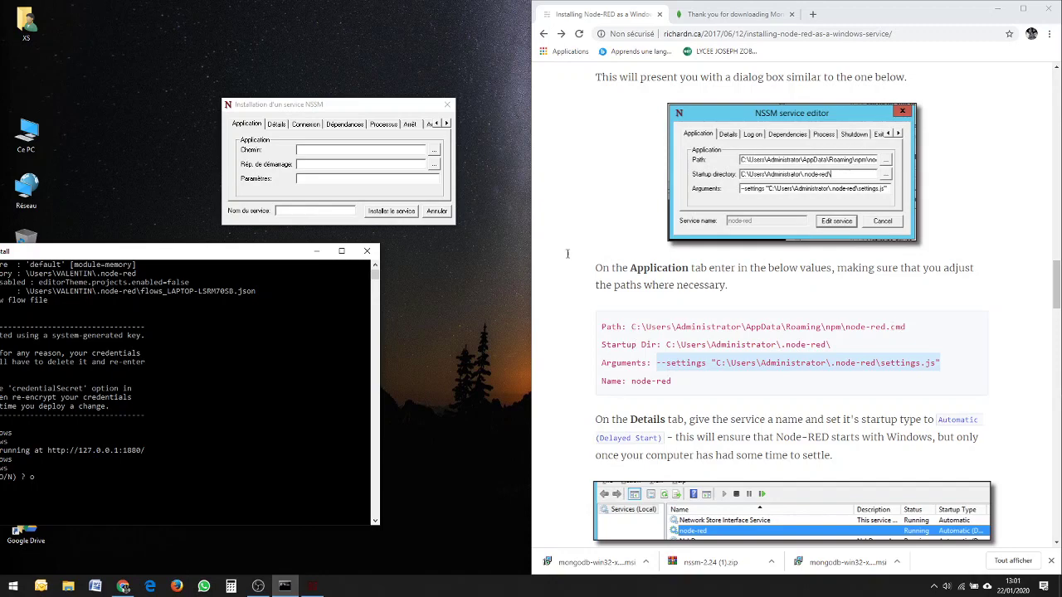
click(433, 149)
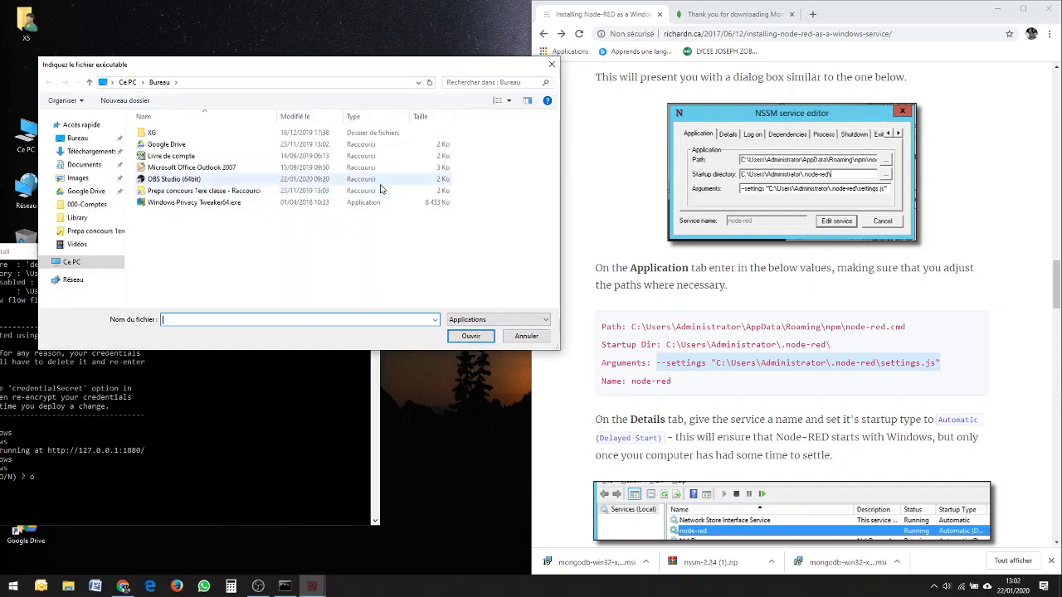
click(71, 261)
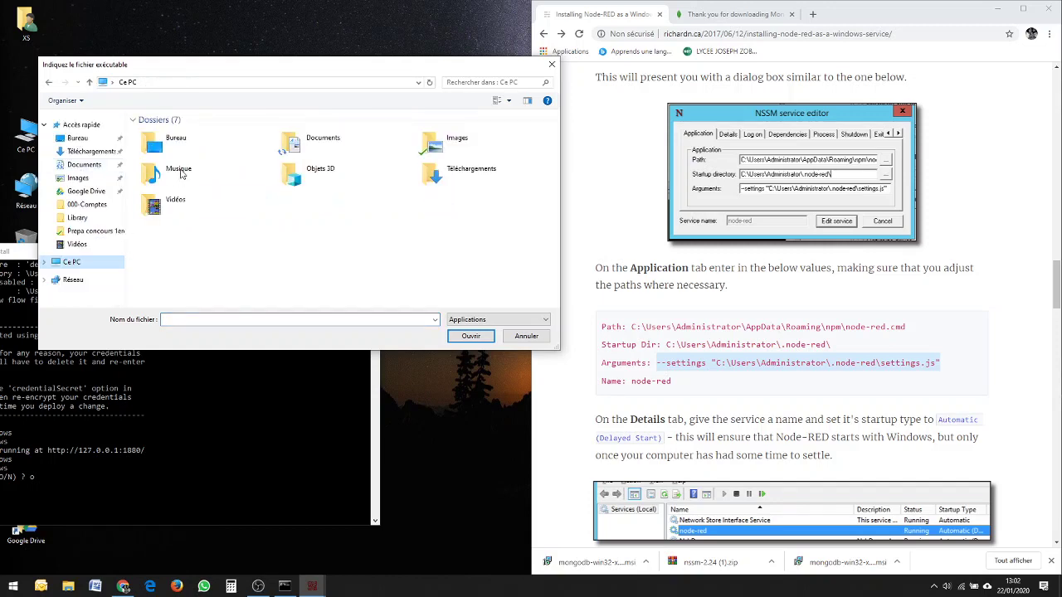
double_click(224, 283)
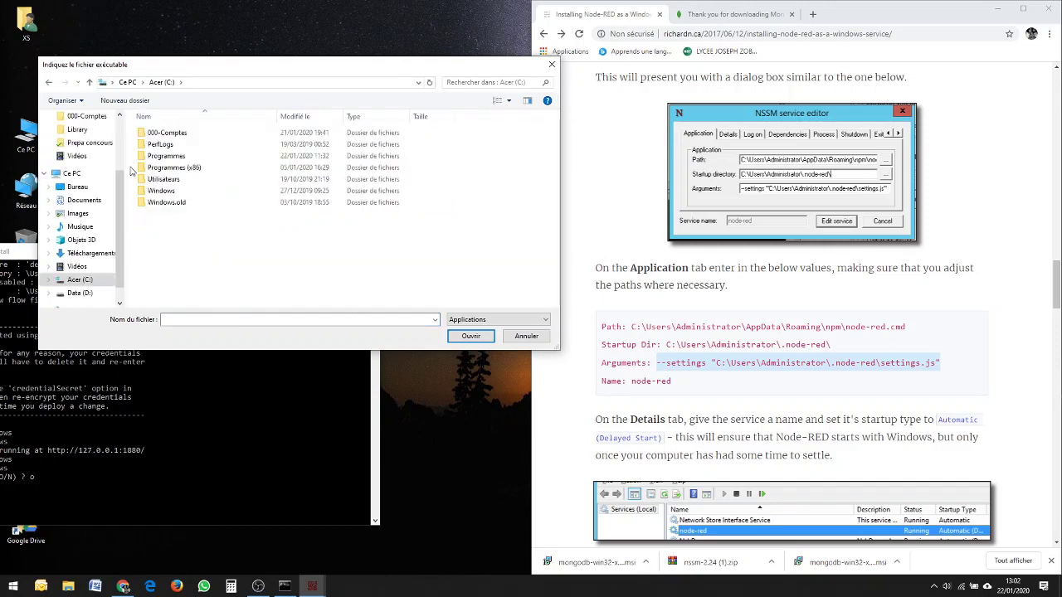
double_click(197, 180)
double_click(178, 180)
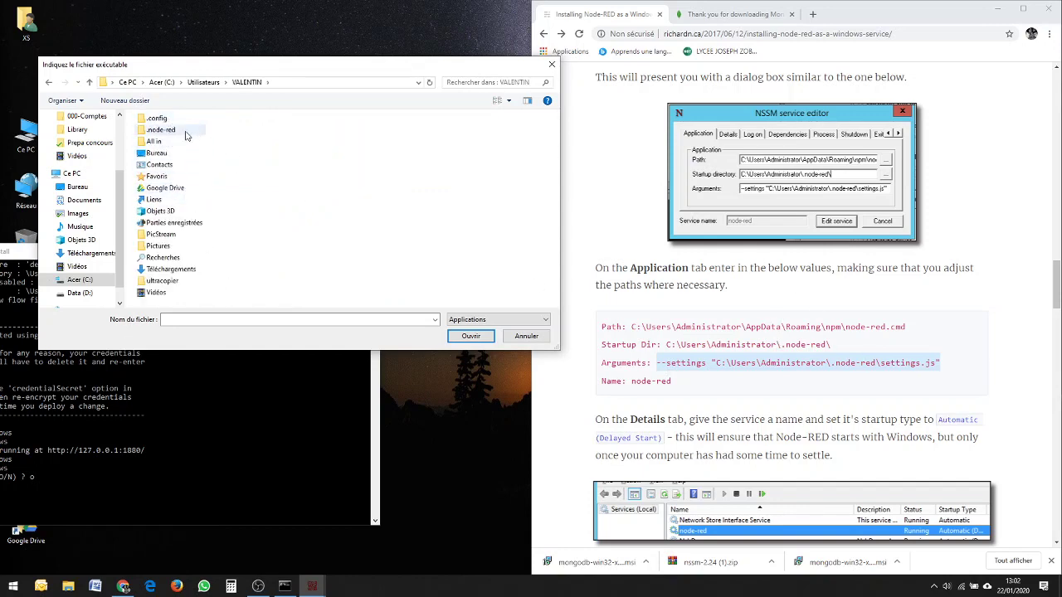
click(526, 336)
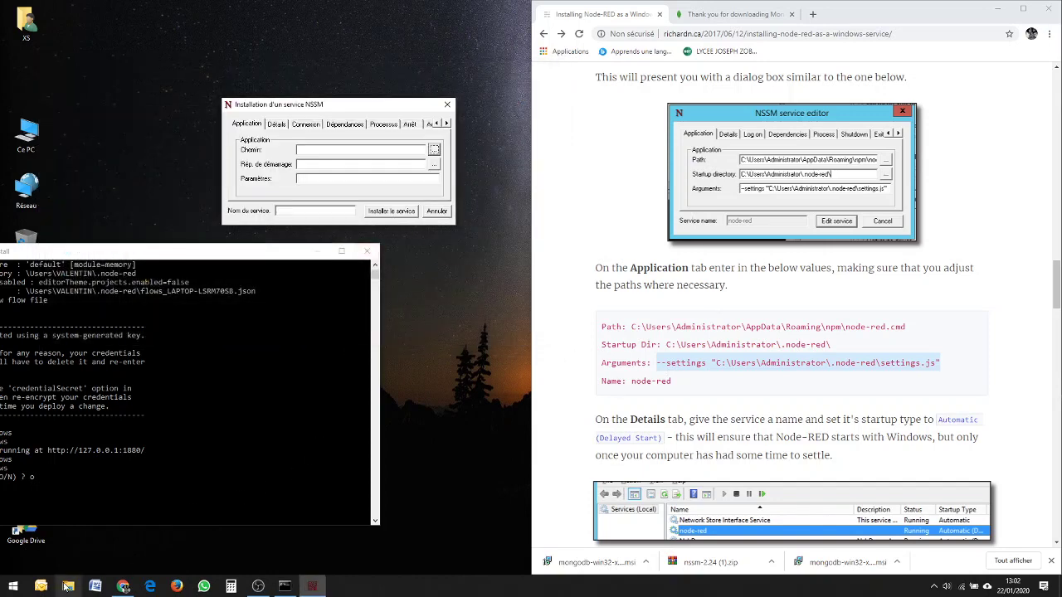
Turn on the display of hidden items in File Explorer from the user's profile folder and close the window.
click(68, 587)
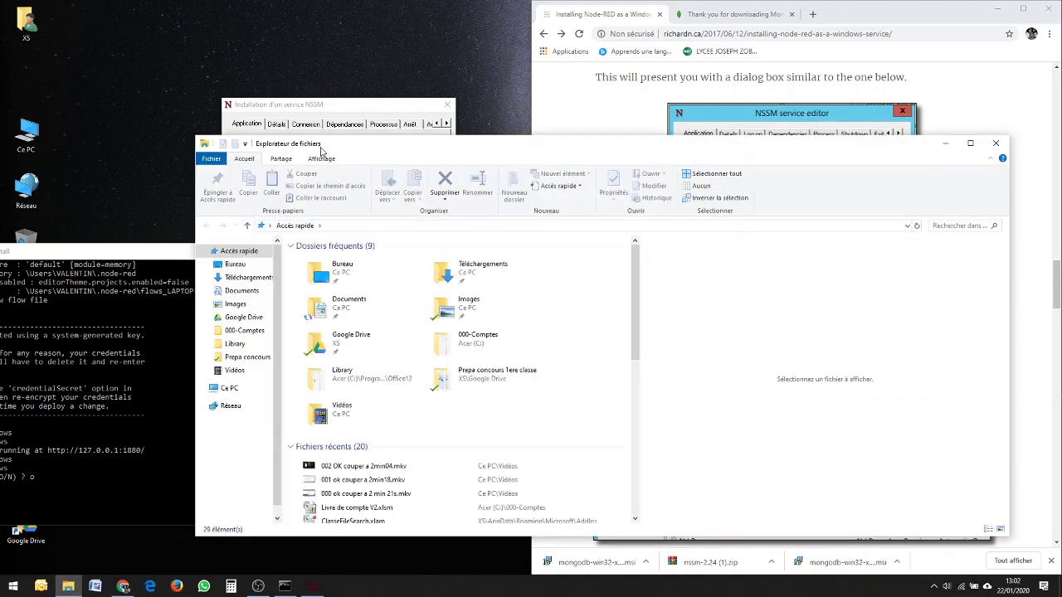
drag(315, 139, 243, 63)
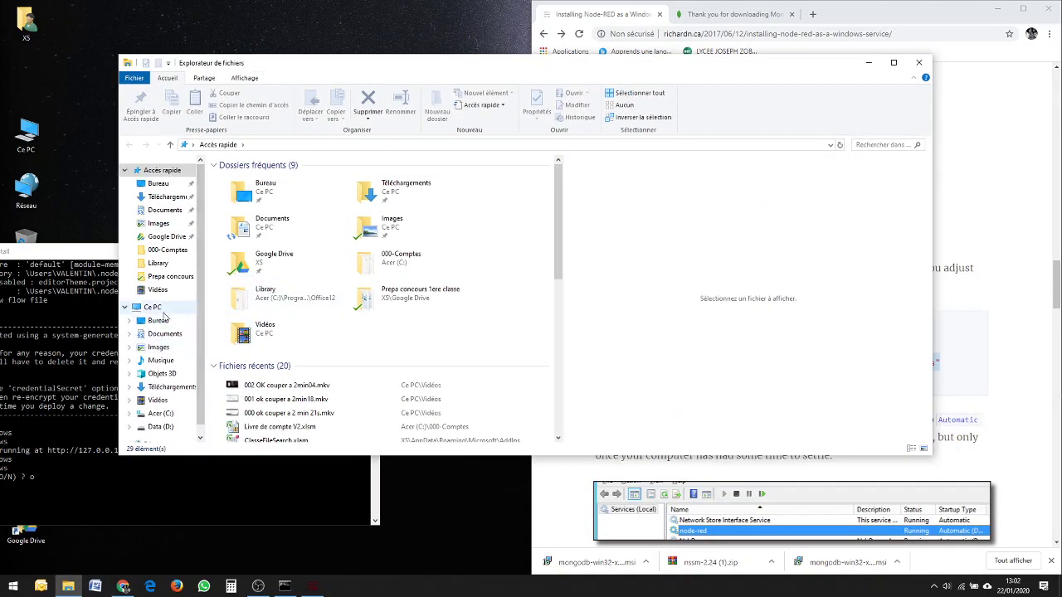
click(158, 307)
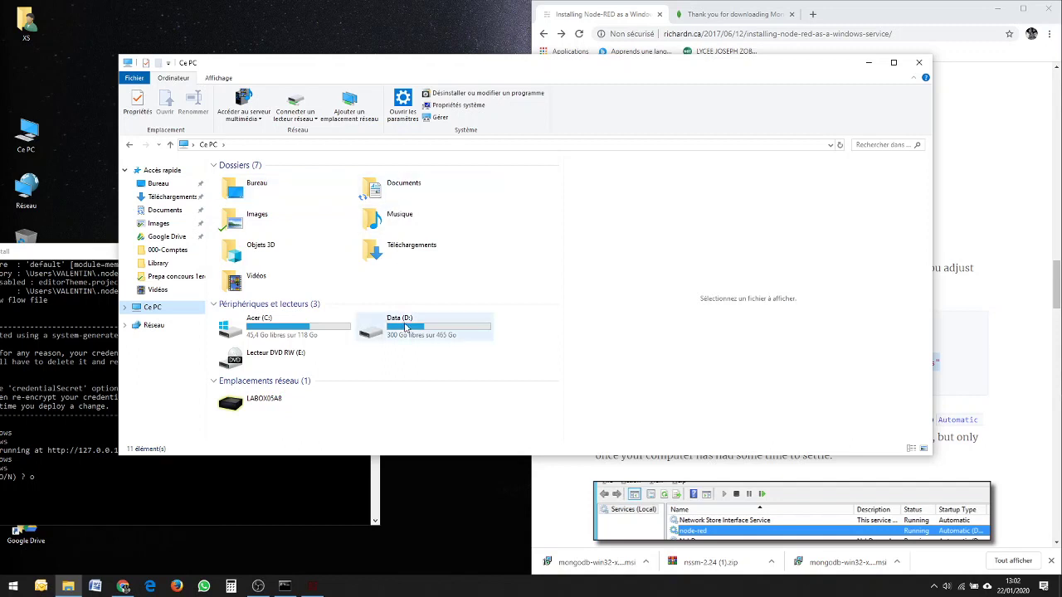
double_click(278, 325)
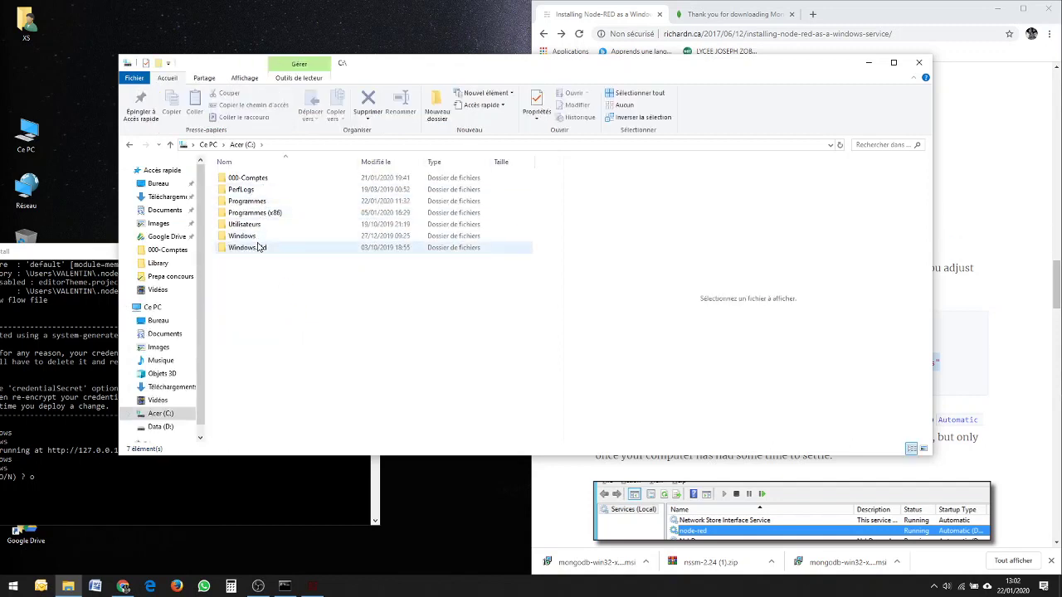
double_click(252, 224)
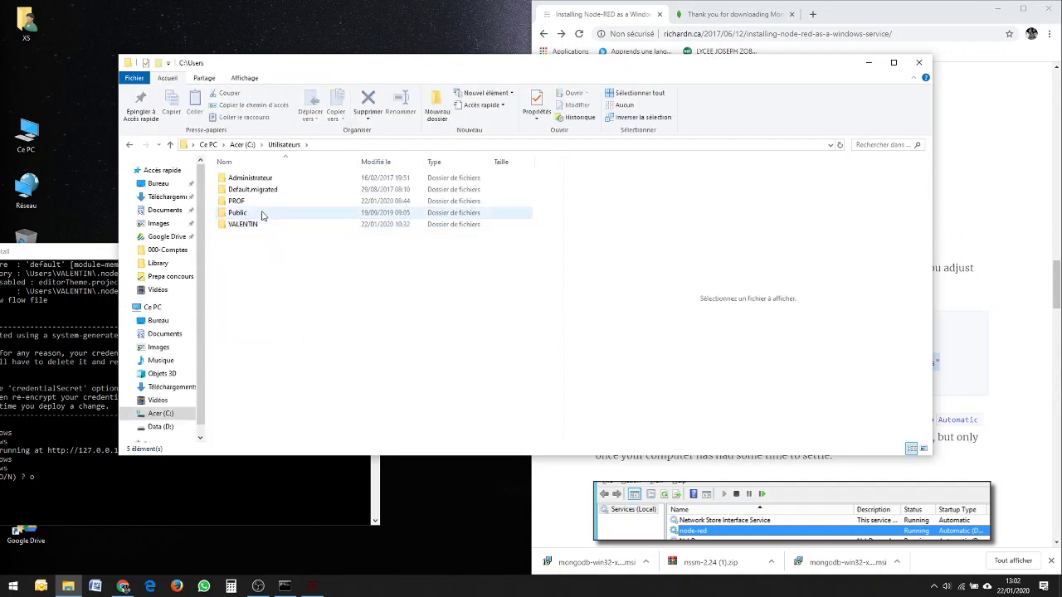
double_click(271, 225)
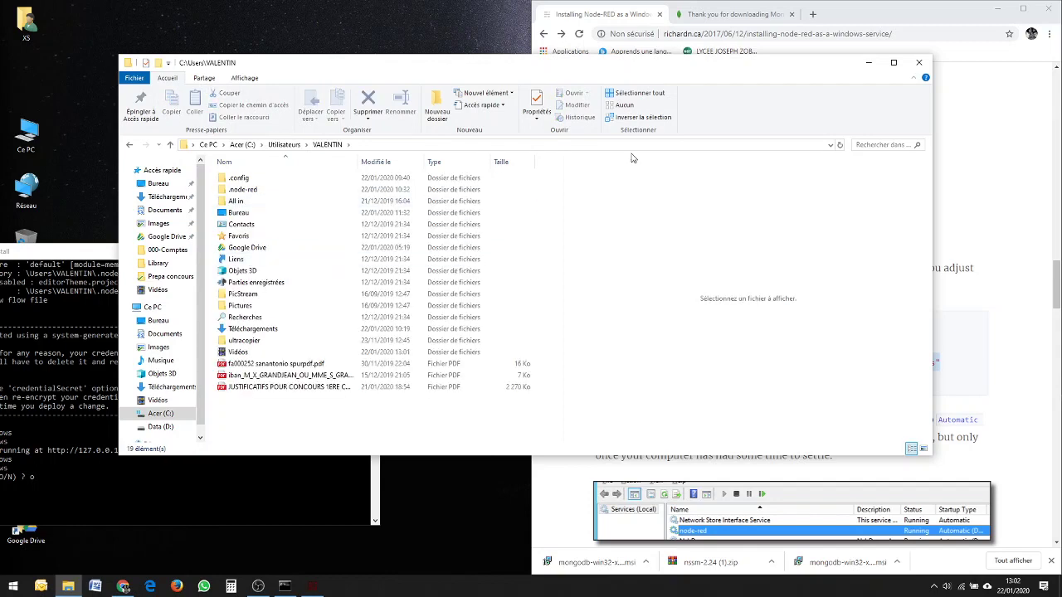
click(243, 77)
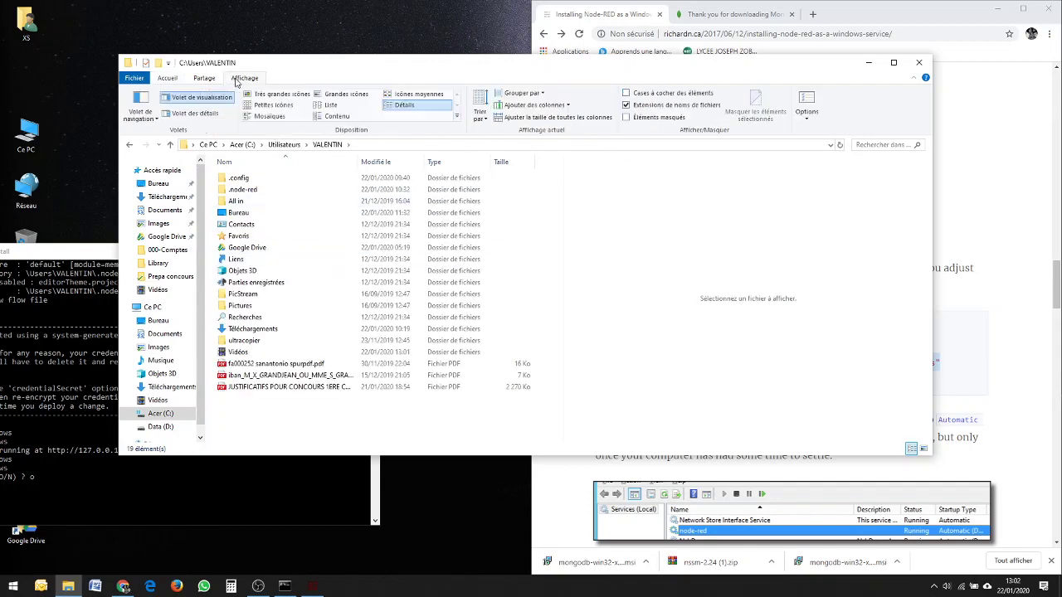
click(626, 117)
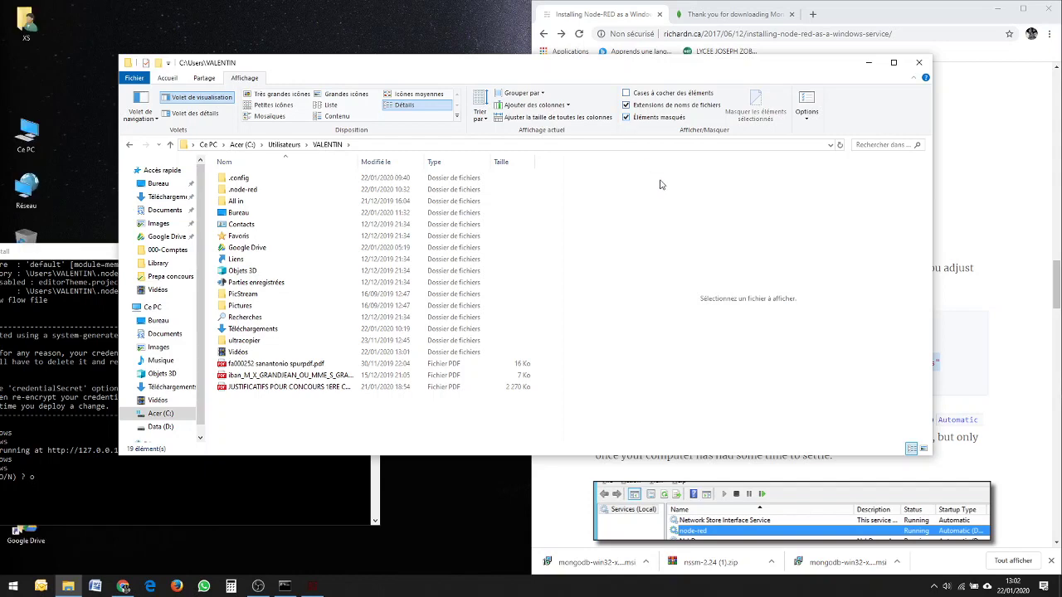
click(920, 64)
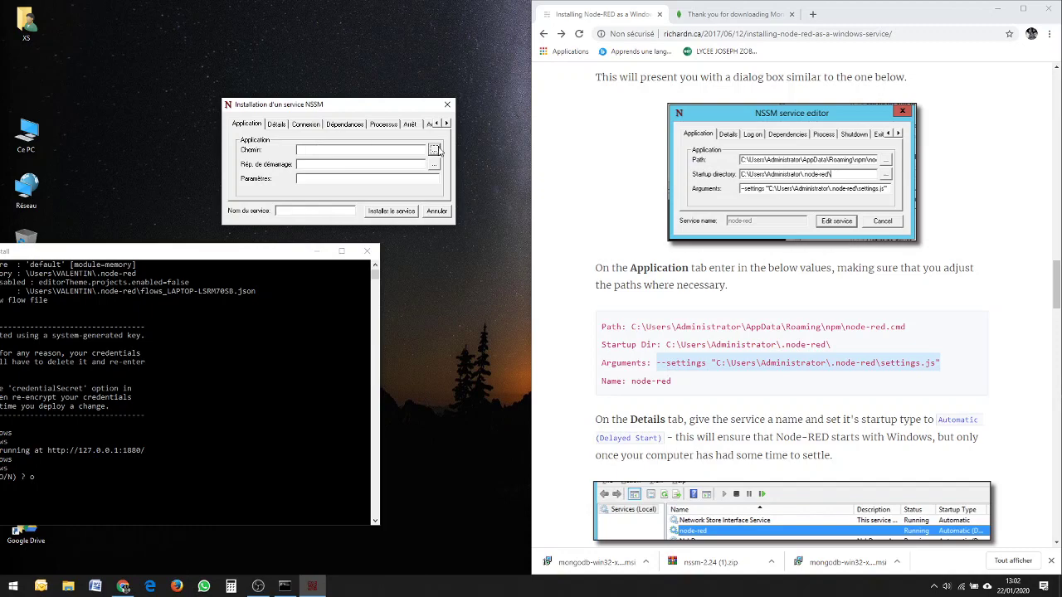
Set the service's application path to node-red.cmd in the user's AppData\Roaming\npm folder.
click(434, 150)
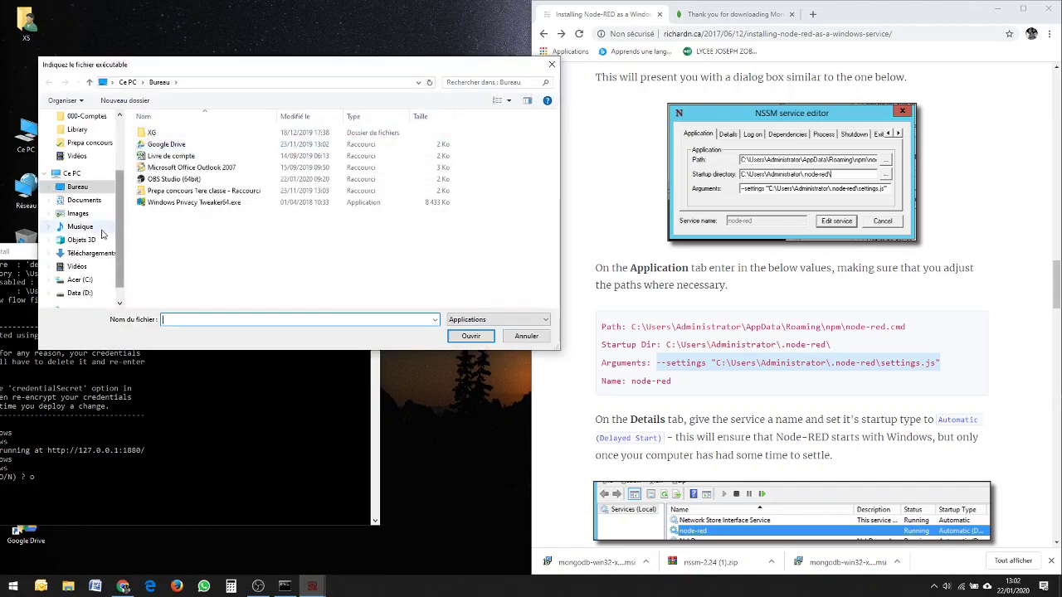
click(75, 174)
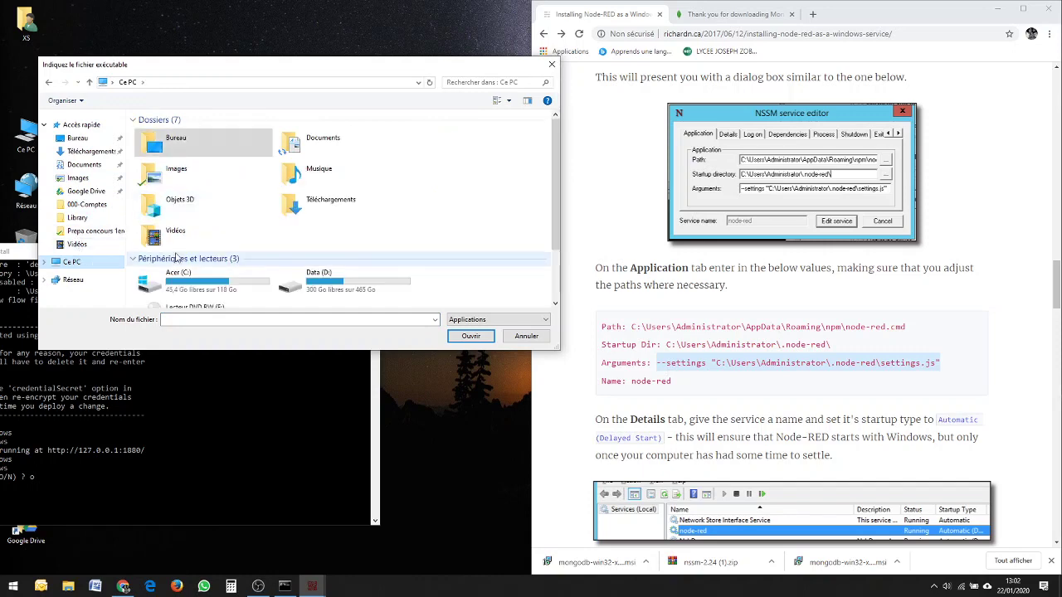
double_click(178, 280)
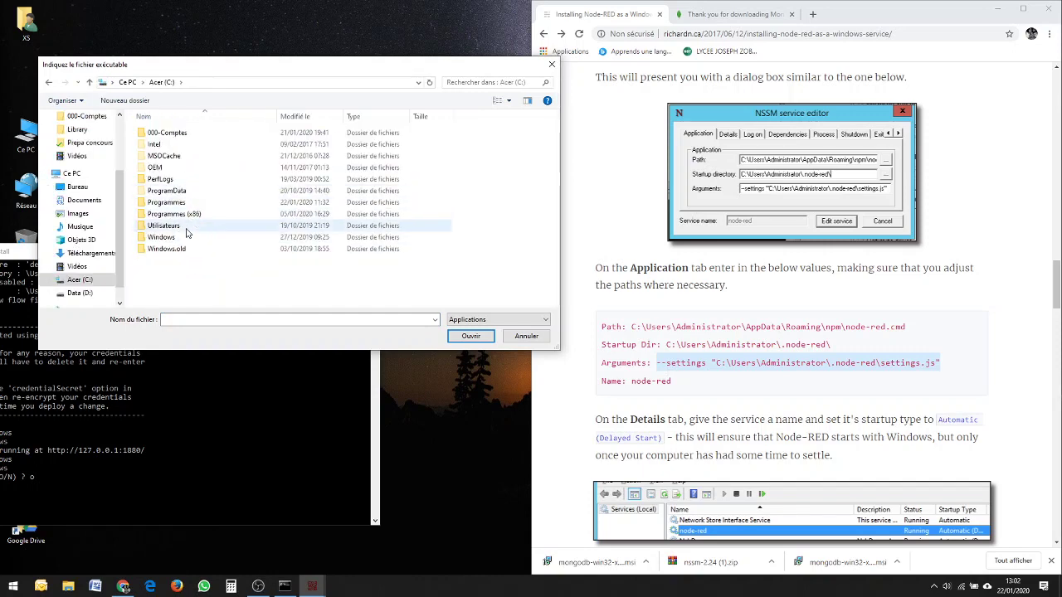
double_click(184, 228)
double_click(172, 193)
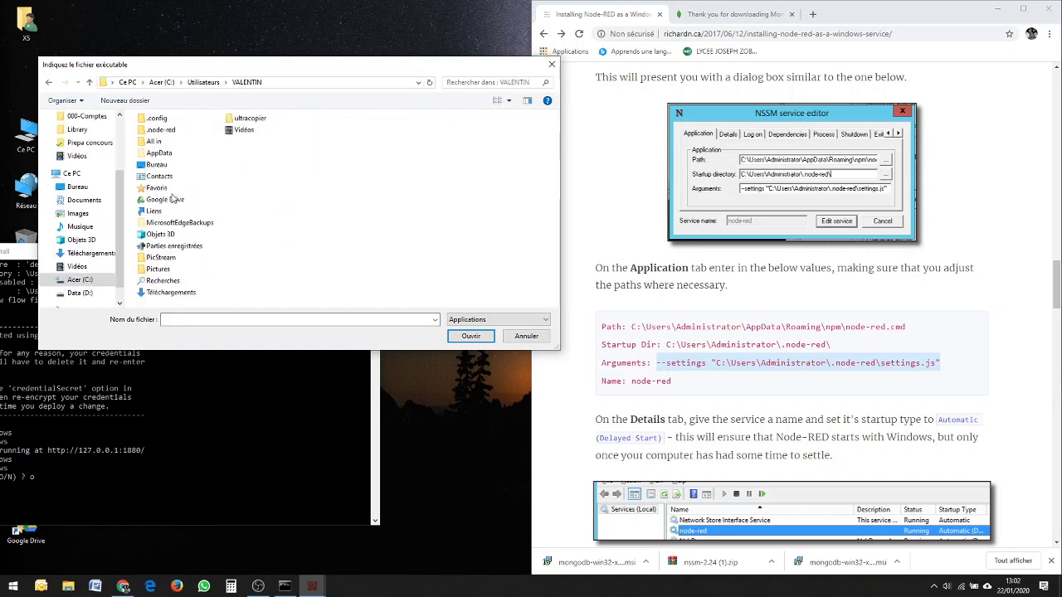
double_click(163, 157)
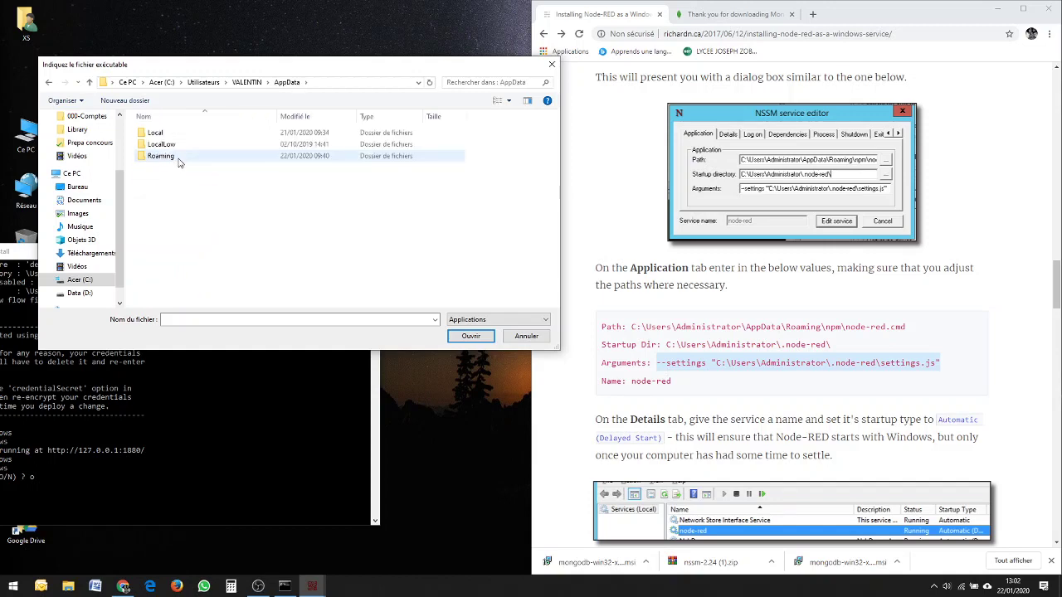
double_click(162, 157)
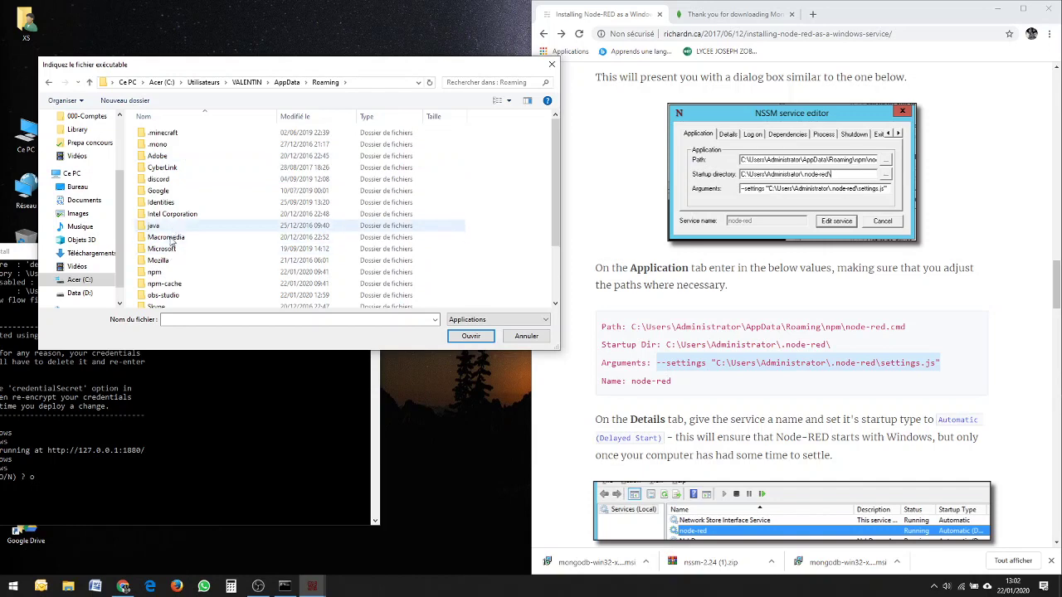
double_click(171, 272)
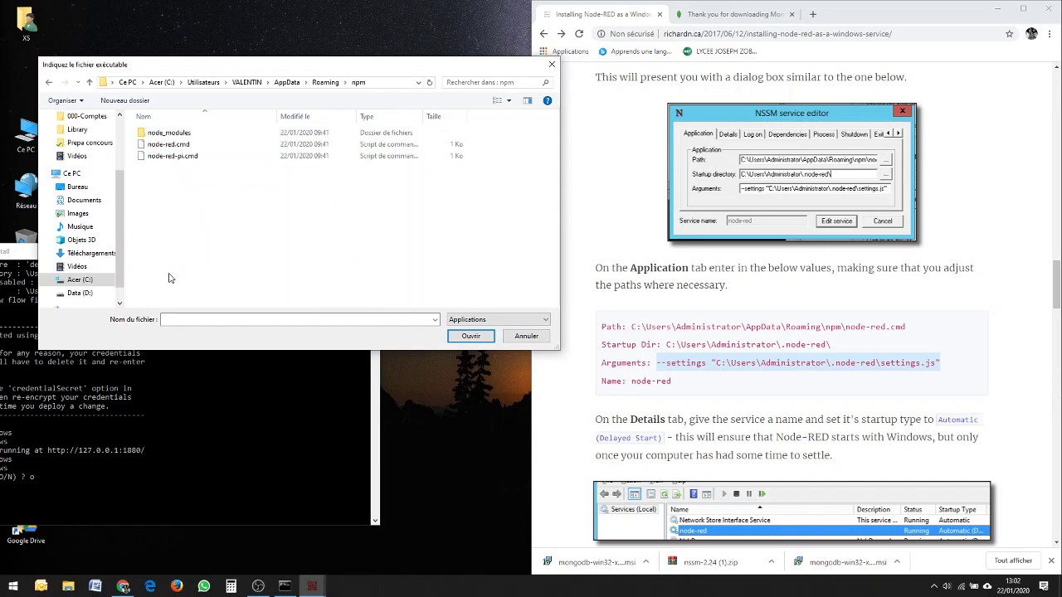
double_click(170, 144)
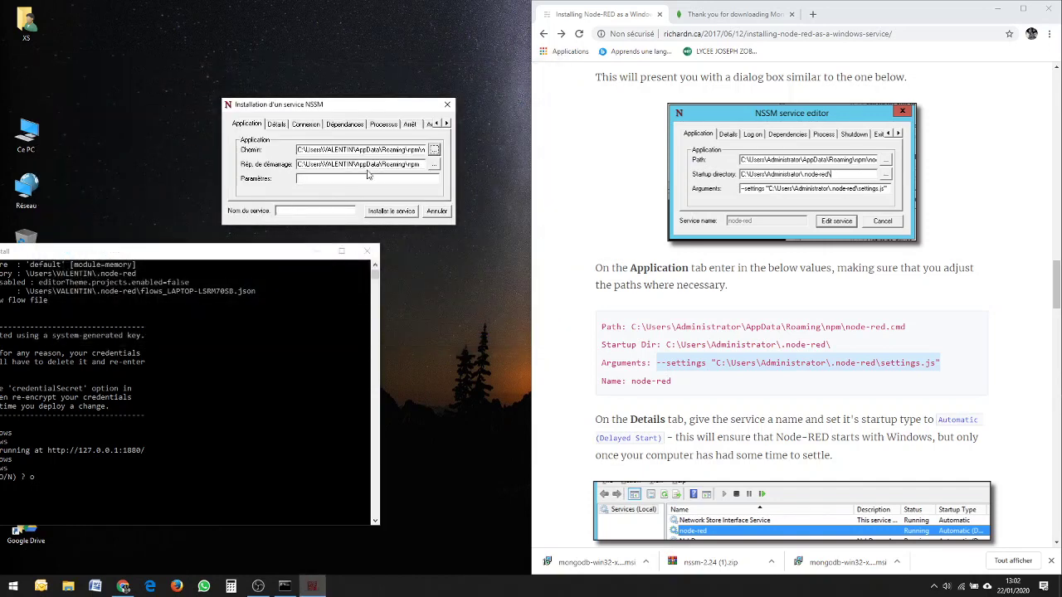
Set the service's startup directory to the .node-red folder in the user's profile.
click(432, 165)
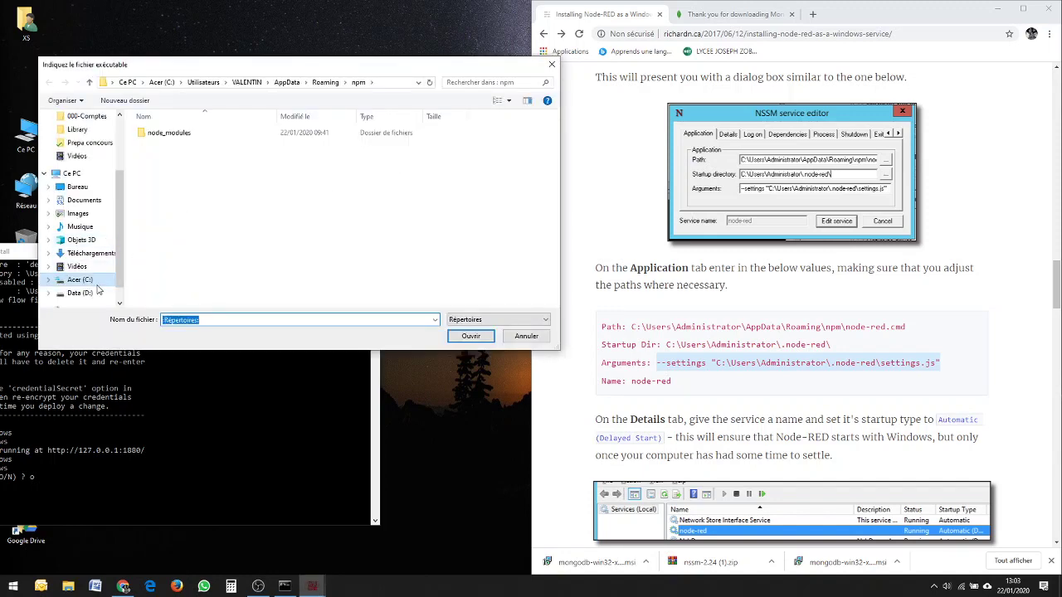
click(97, 283)
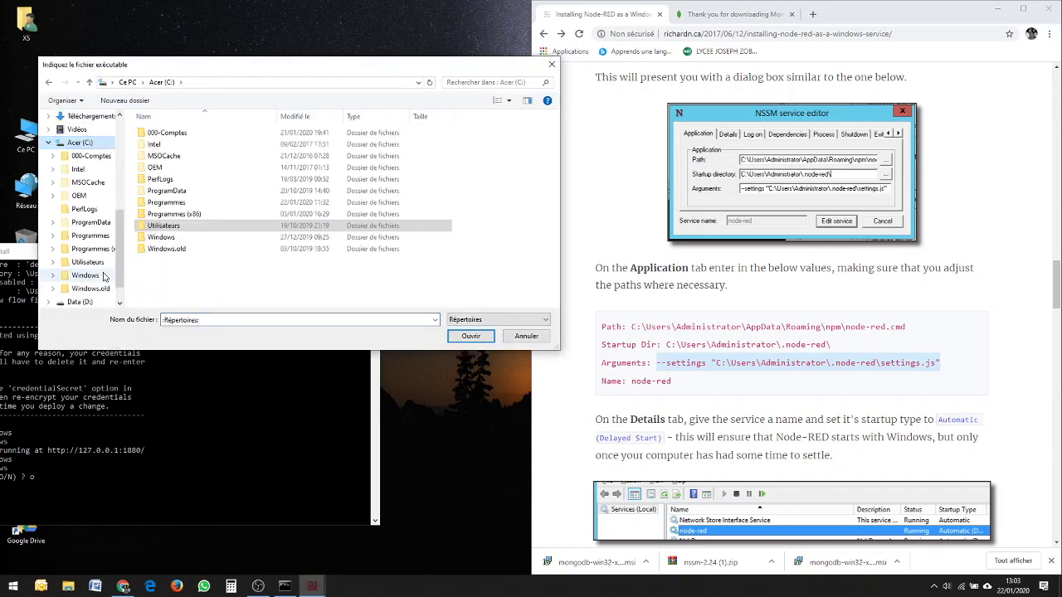
double_click(190, 227)
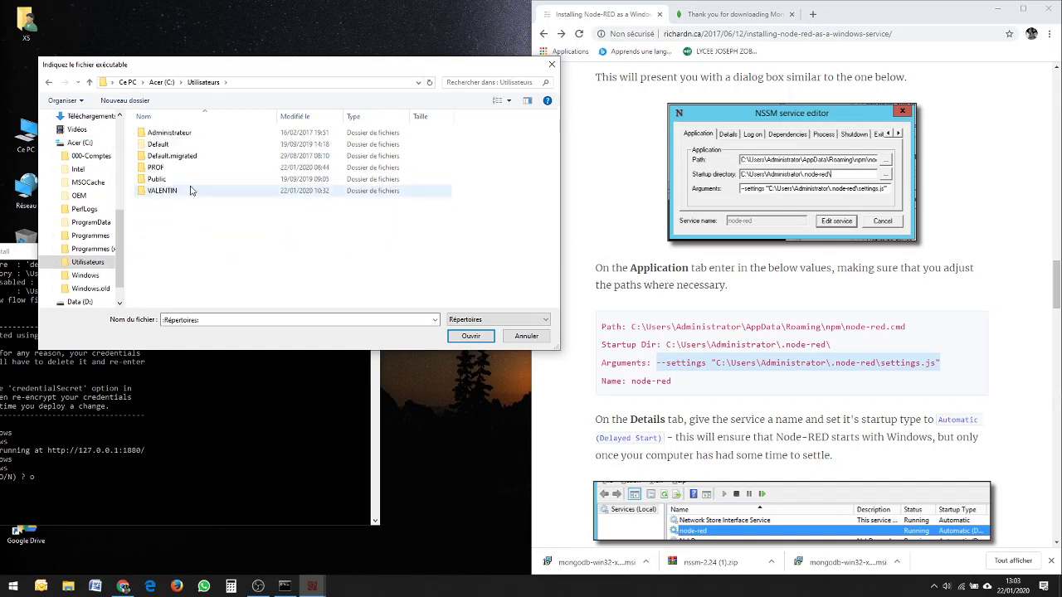
double_click(192, 190)
double_click(162, 130)
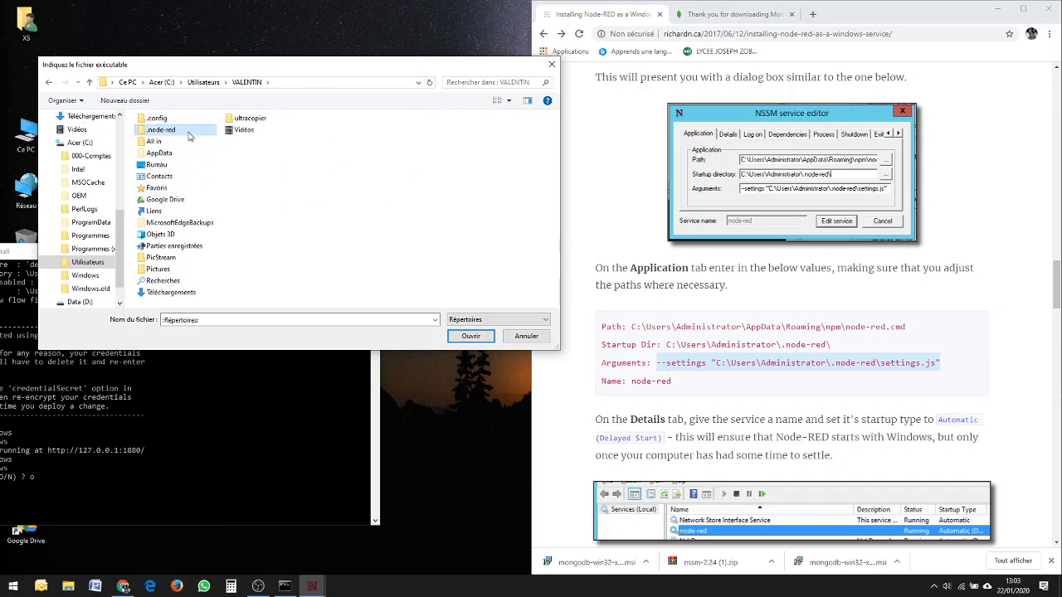
click(473, 336)
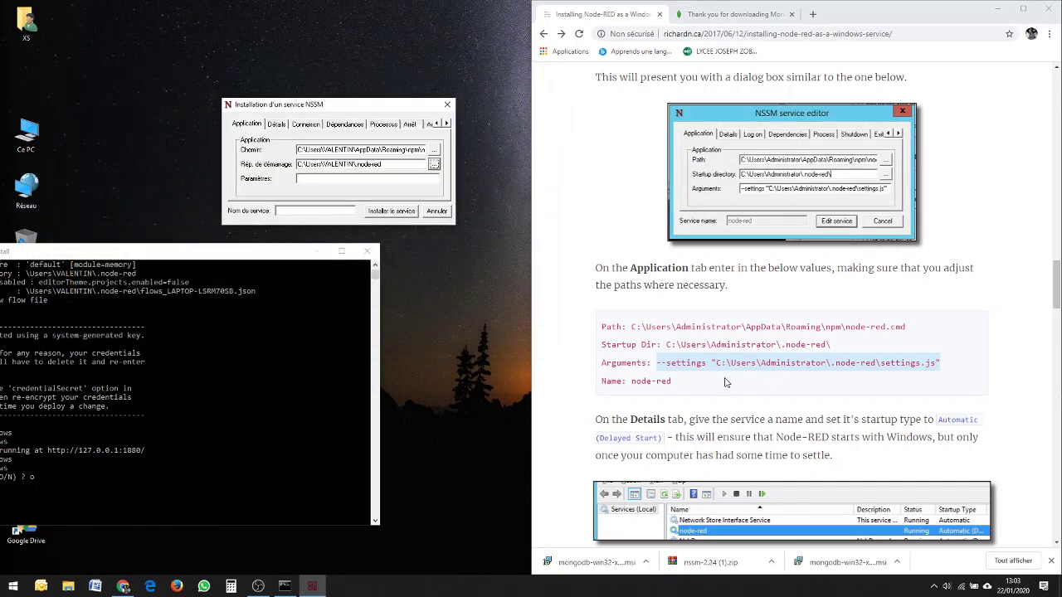
Copy --settings "C:\Users\Administrator\.node-red\settings.js" from the guide into the service's parameters.
drag(656, 362, 943, 365)
right_click(902, 362)
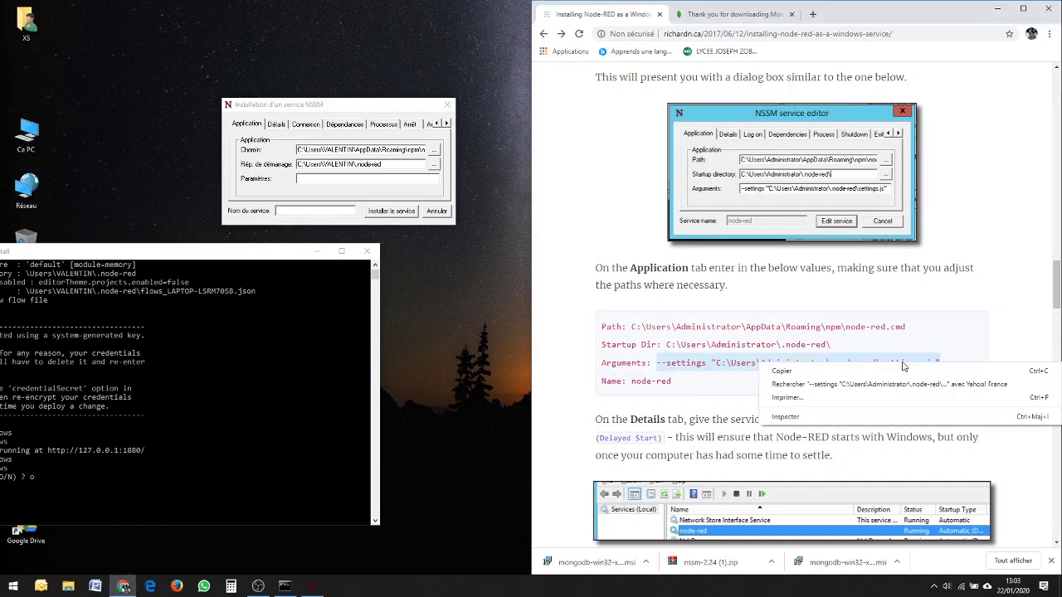
click(914, 369)
click(384, 178)
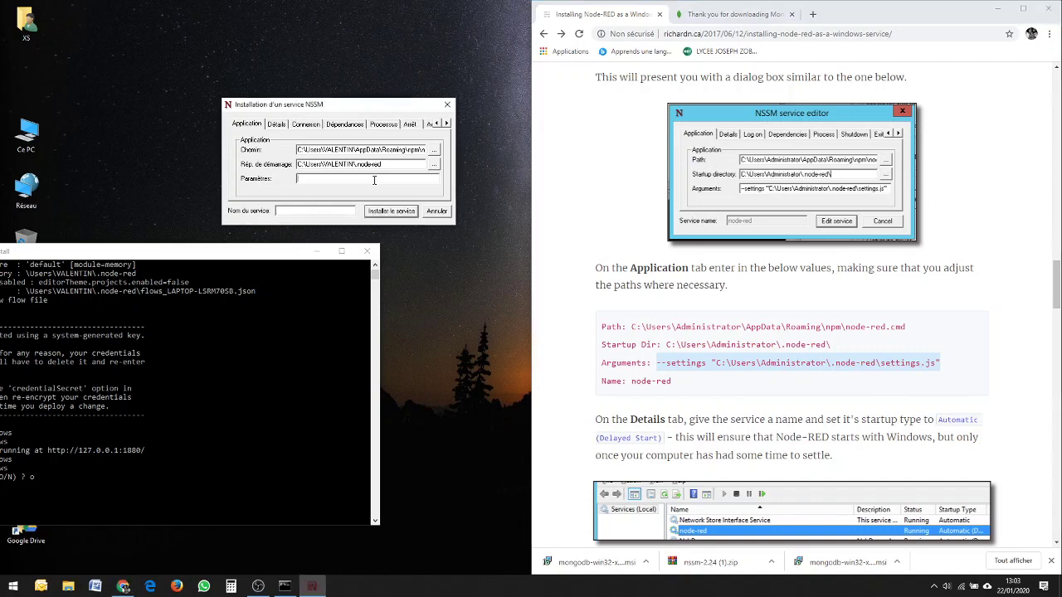
right_click(375, 179)
click(402, 228)
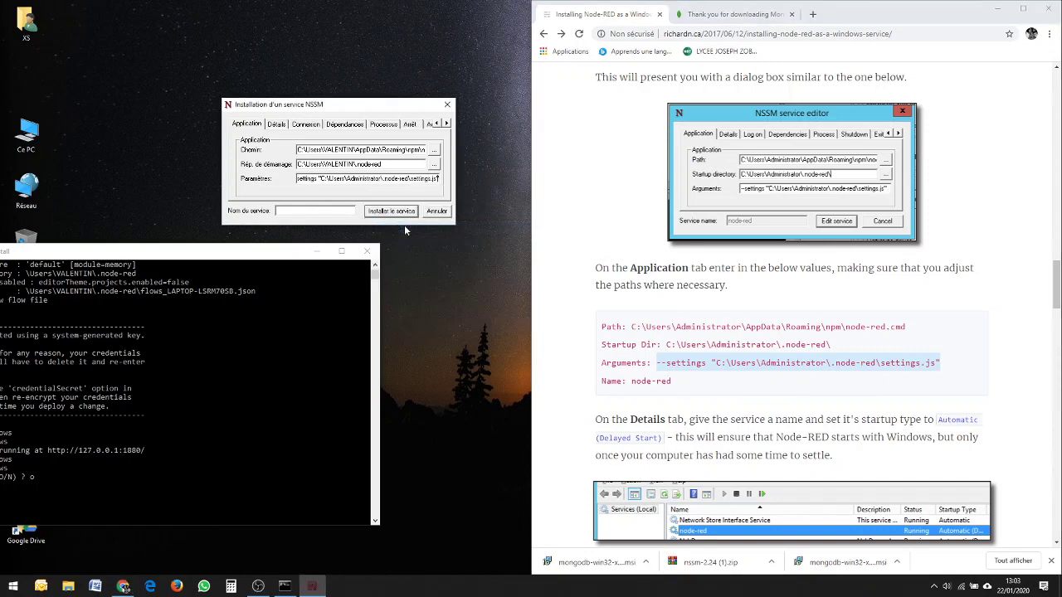
Replace Administrator in the parameters' settings.js path with the Windows user's profile folder name.
double_click(354, 177)
key(Right)
key(BackSpace)
key(BackSpace)
key(BackSpace)
key(BackSpace)
key(BackSpace)
key(BackSpace)
key(BackSpace)
key(BackSpace)
key(BackSpace)
key(BackSpace)
key(BackSpace)
key(BackSpace)
key(BackSpace)
text(VALENTIN)
Try to install the service under the name node-red and bring the whole command prompt window into view.
click(381, 212)
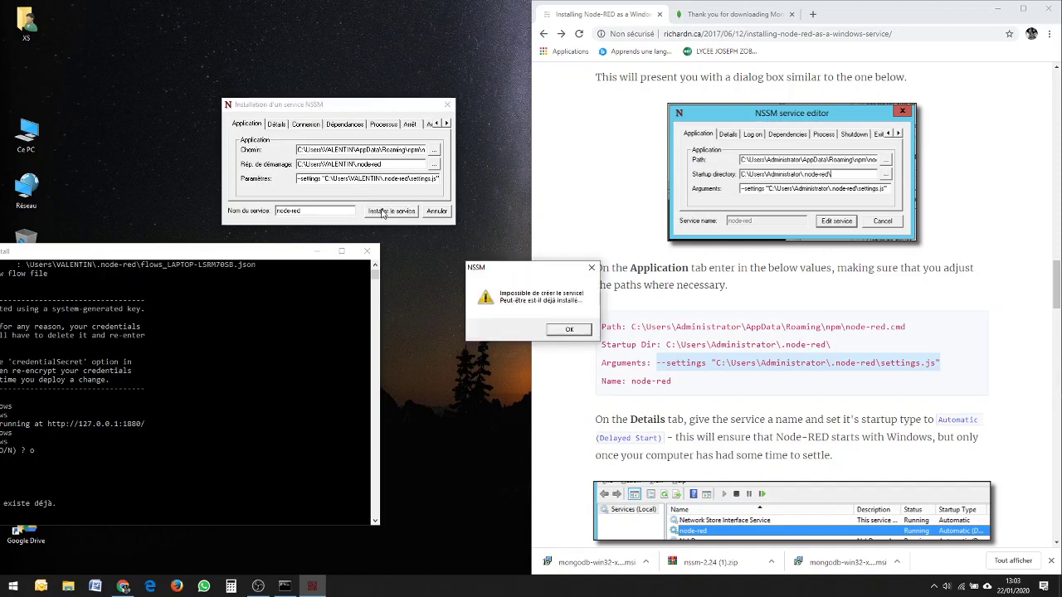
click(567, 331)
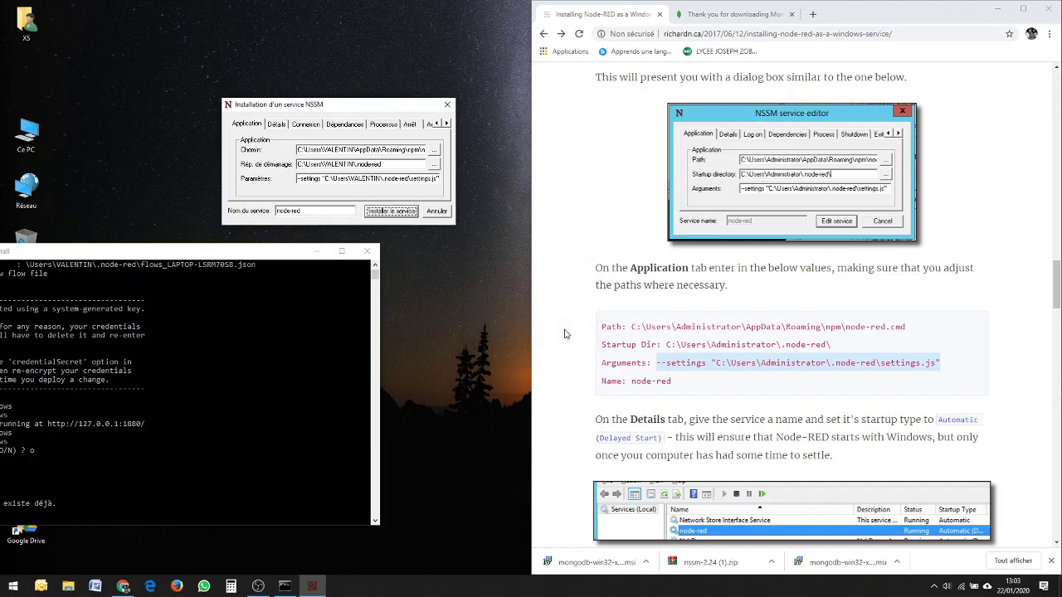
drag(308, 257, 511, 254)
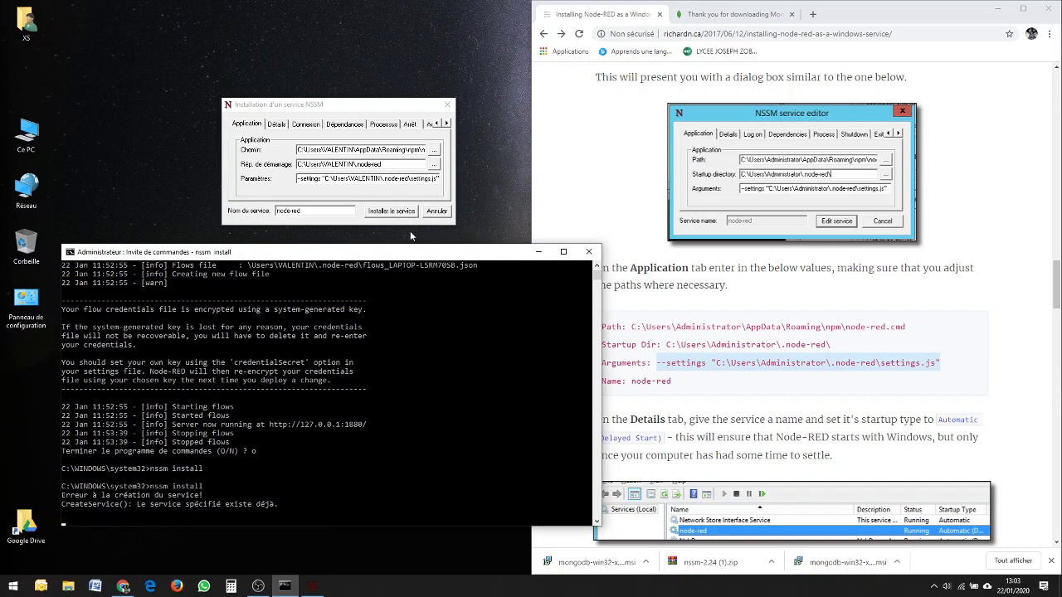
Close the NSSM installation dialog and the administrator command prompt.
click(448, 106)
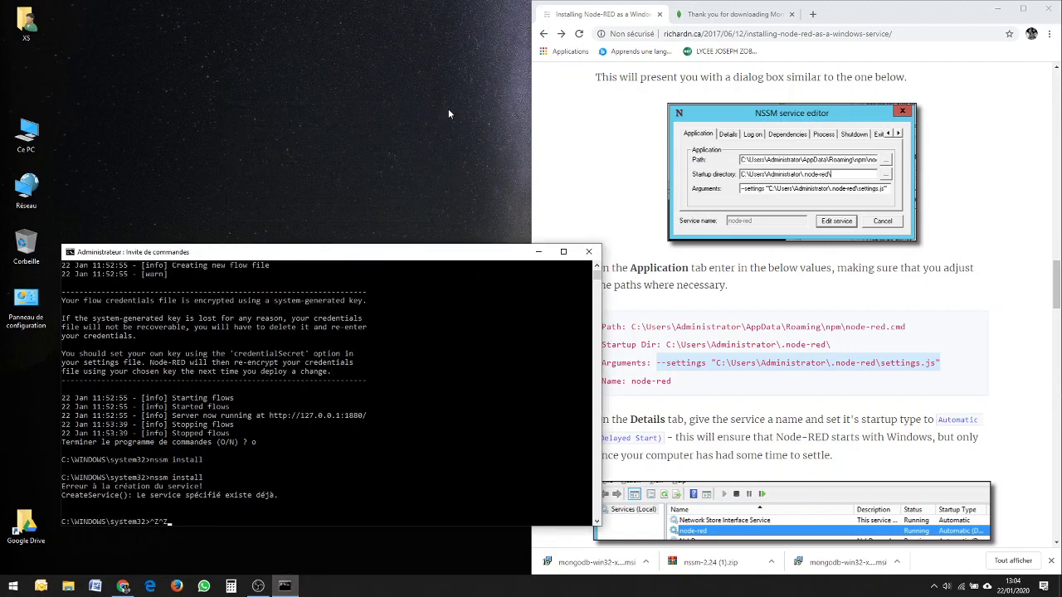
drag(401, 251, 399, 143)
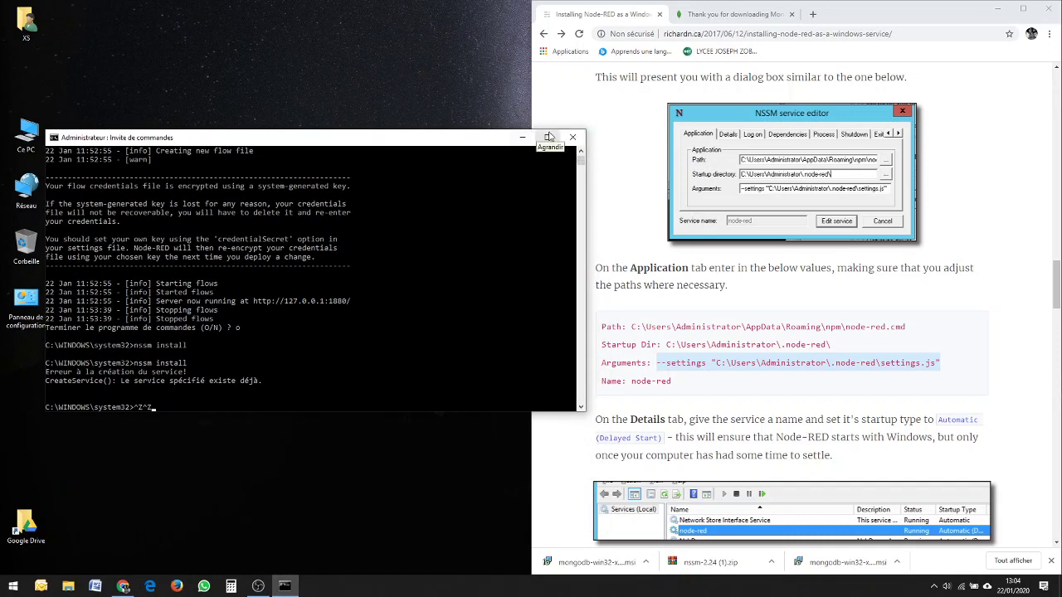
click(572, 139)
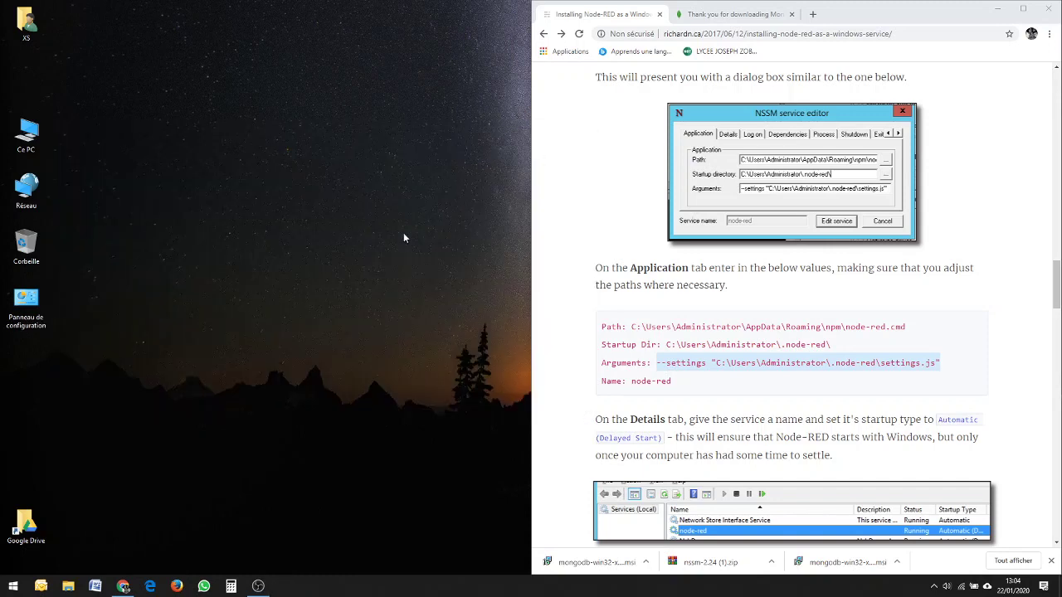
click(17, 587)
text(invite)
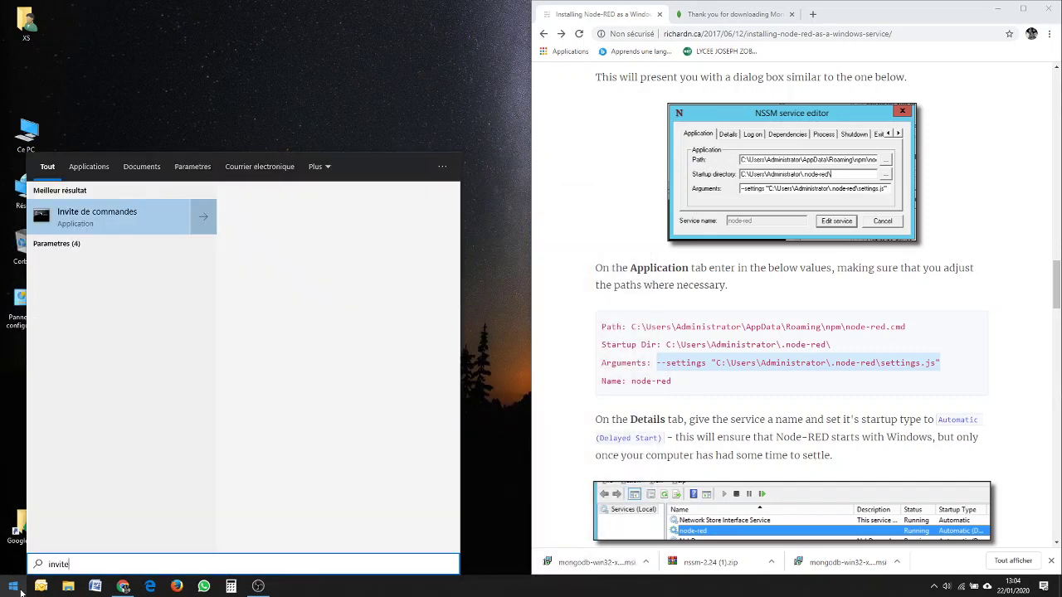
key(Return)
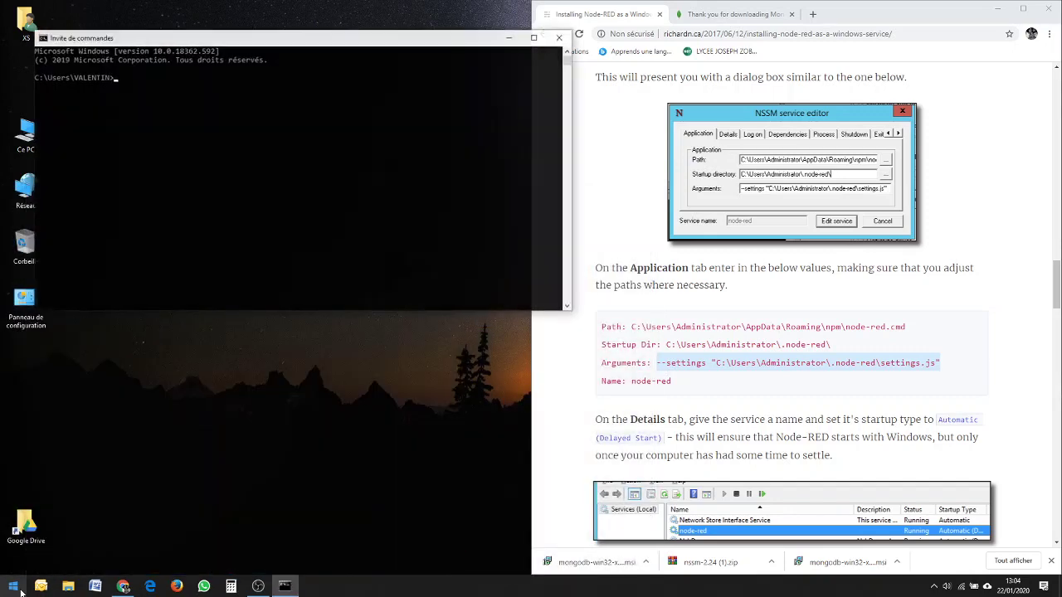
click(559, 37)
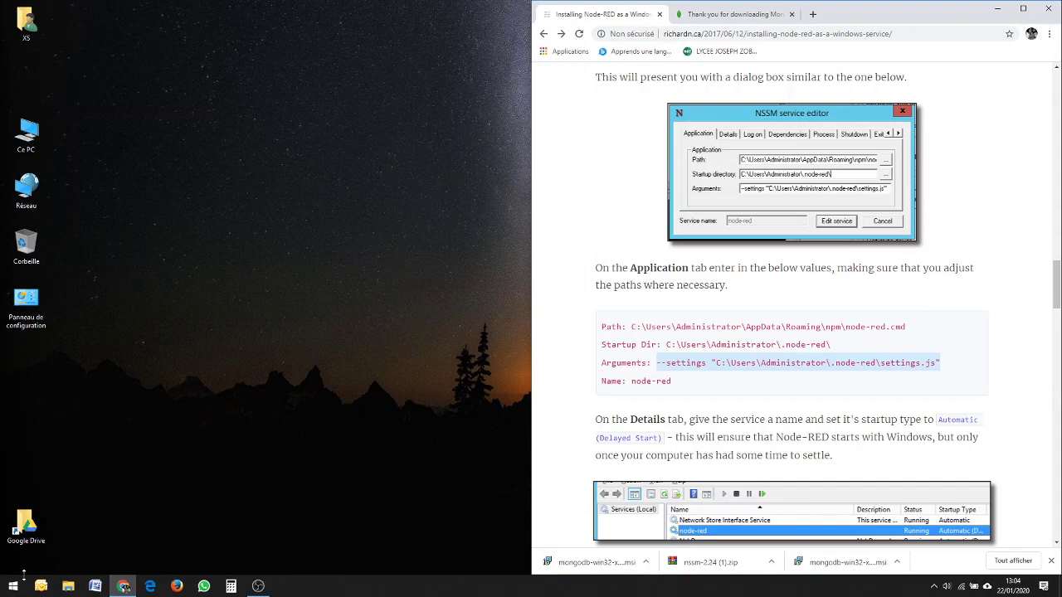
Maximize the browser with the guide and try to load 127.0.0.11:1880 in a new tab.
click(123, 585)
click(122, 586)
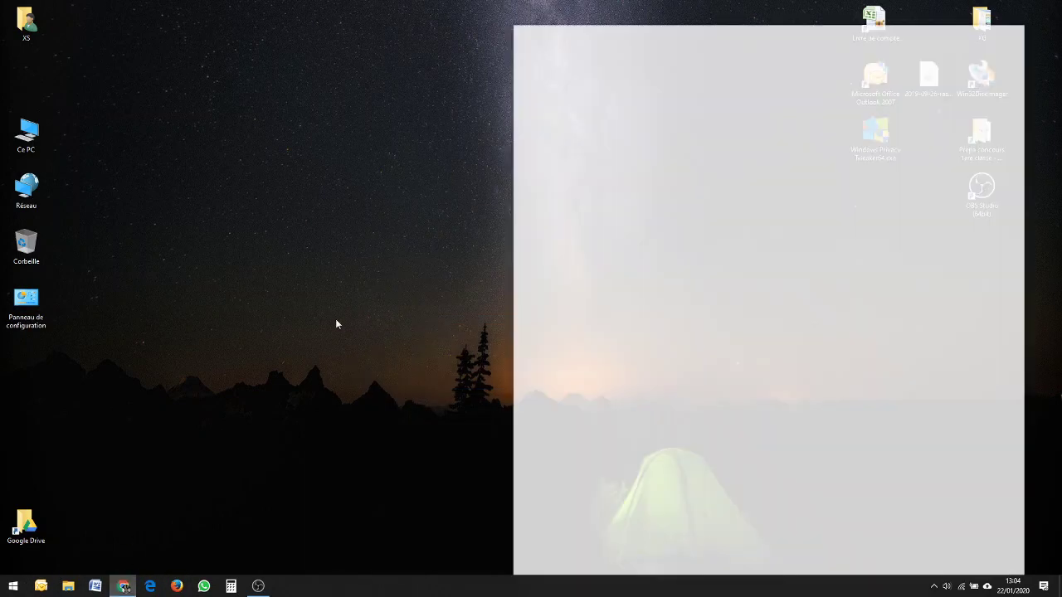
click(1023, 9)
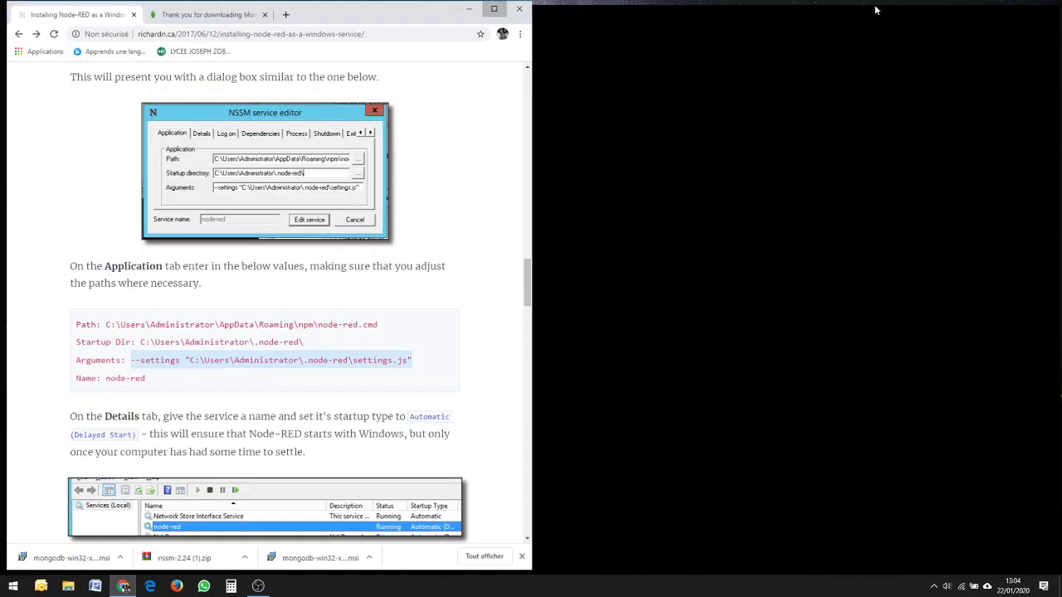
click(282, 9)
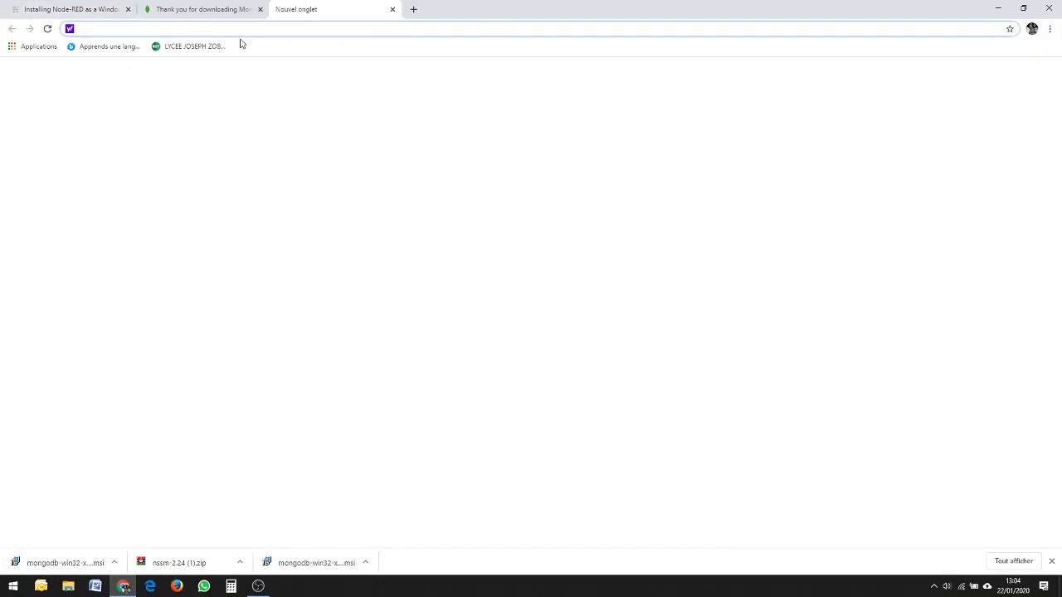
text(127.)
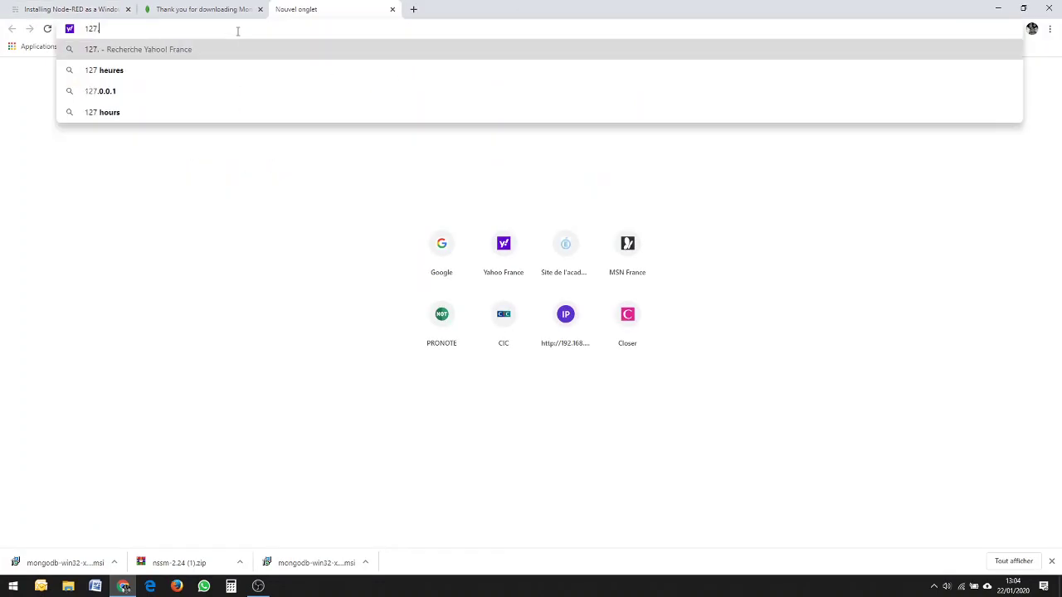
text(0.0.11)
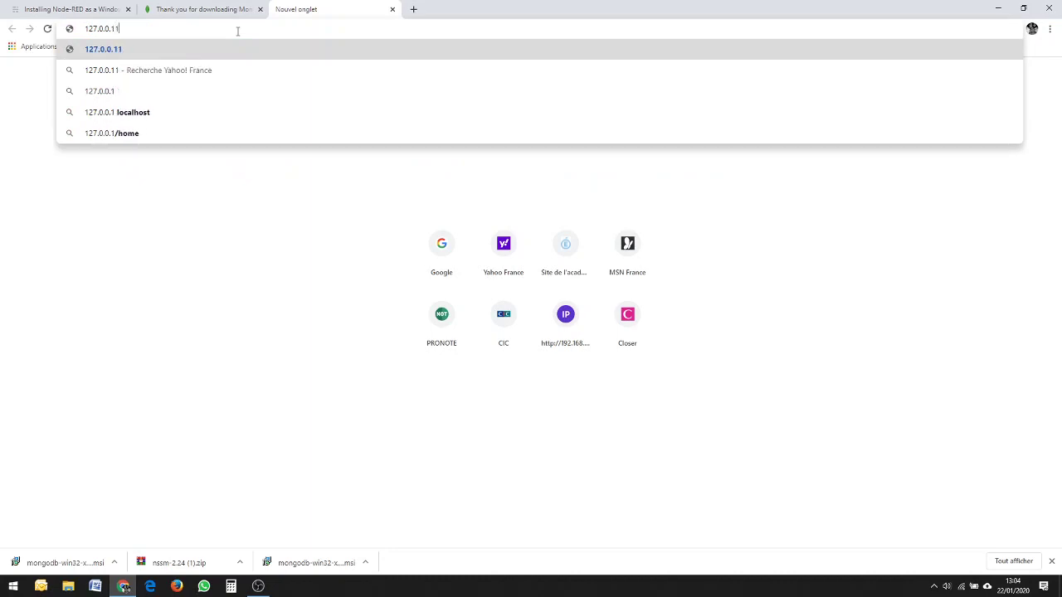
text(:1880)
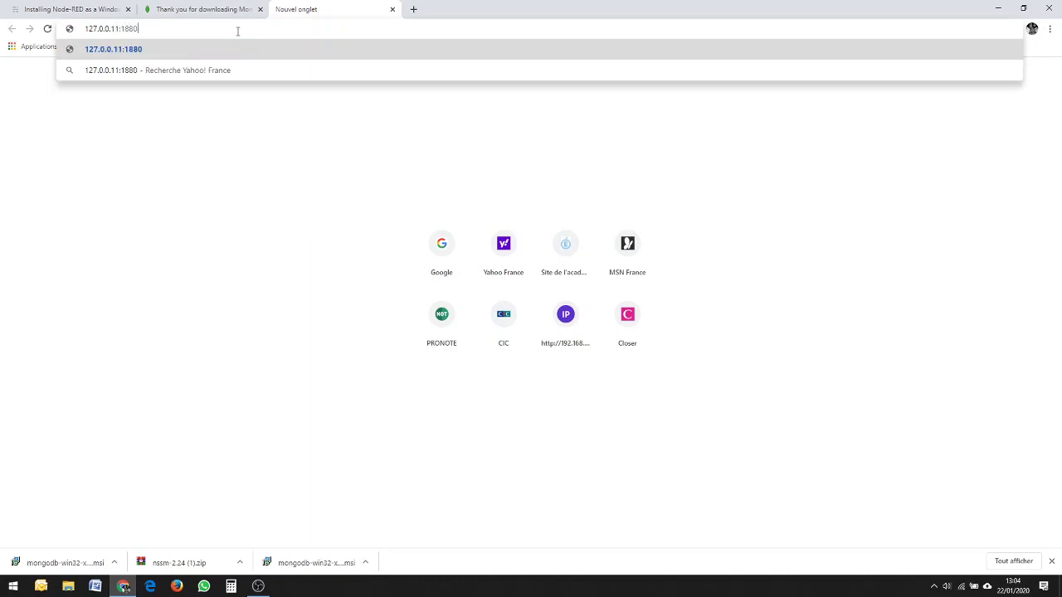
key(Return)
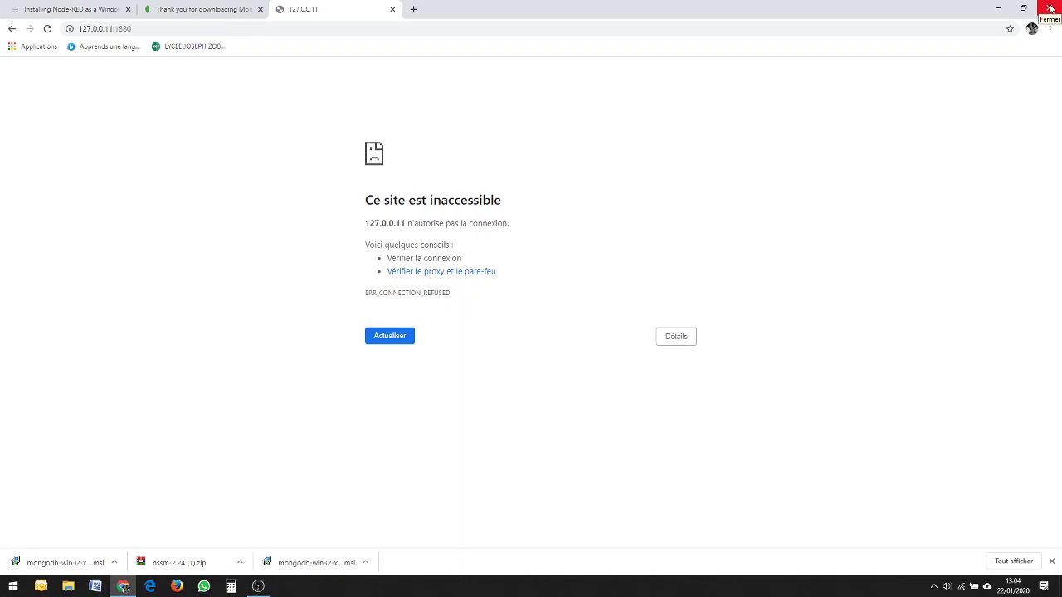
Reload the page, correct the address to 127.0.0.1:1880, try to load it and close the browser.
key(F5)
click(112, 28)
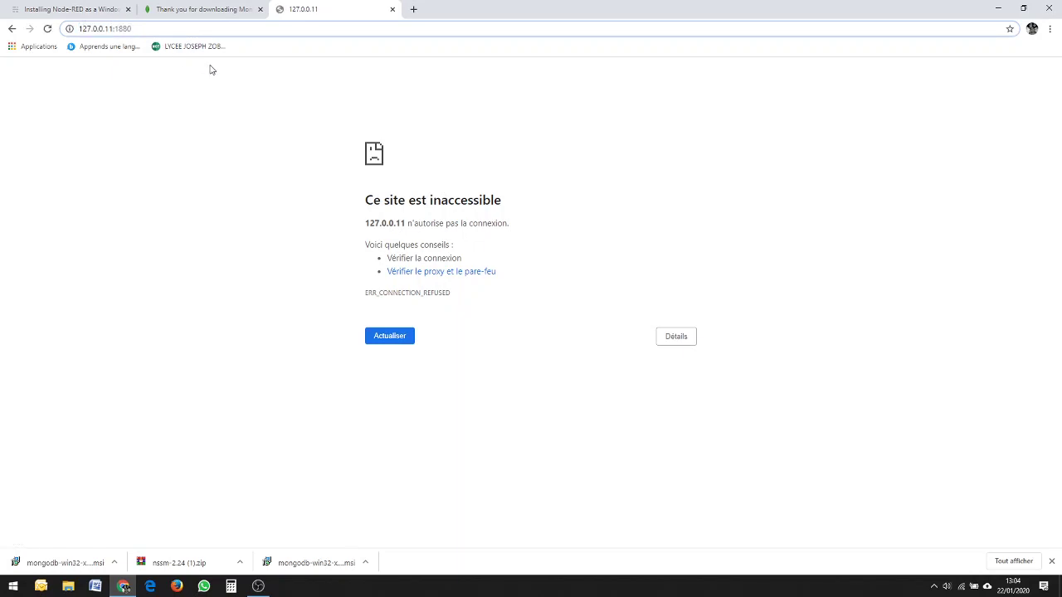
key(BackSpace)
key(Return)
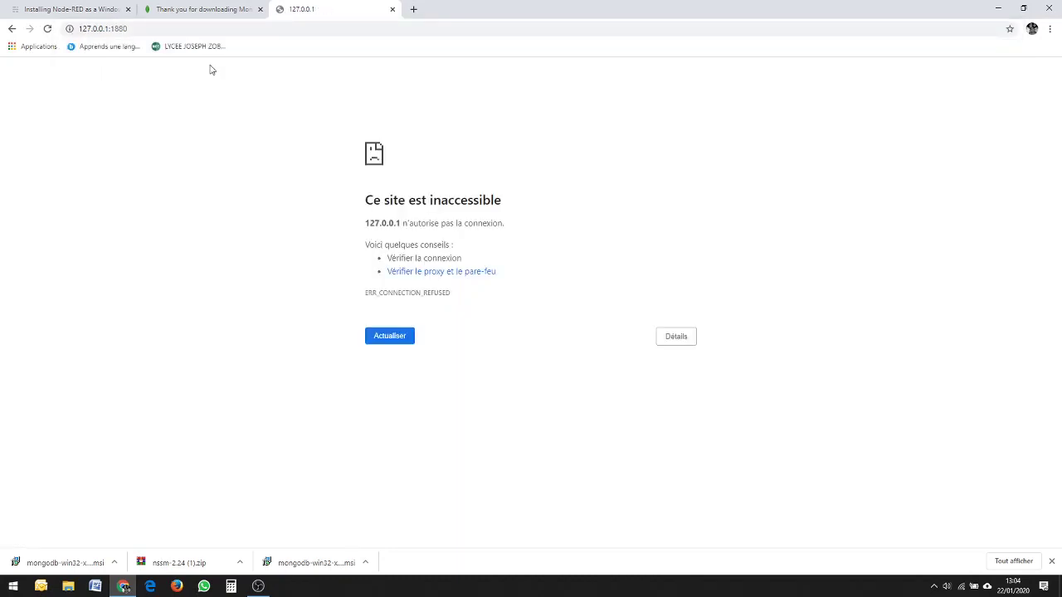
click(1049, 8)
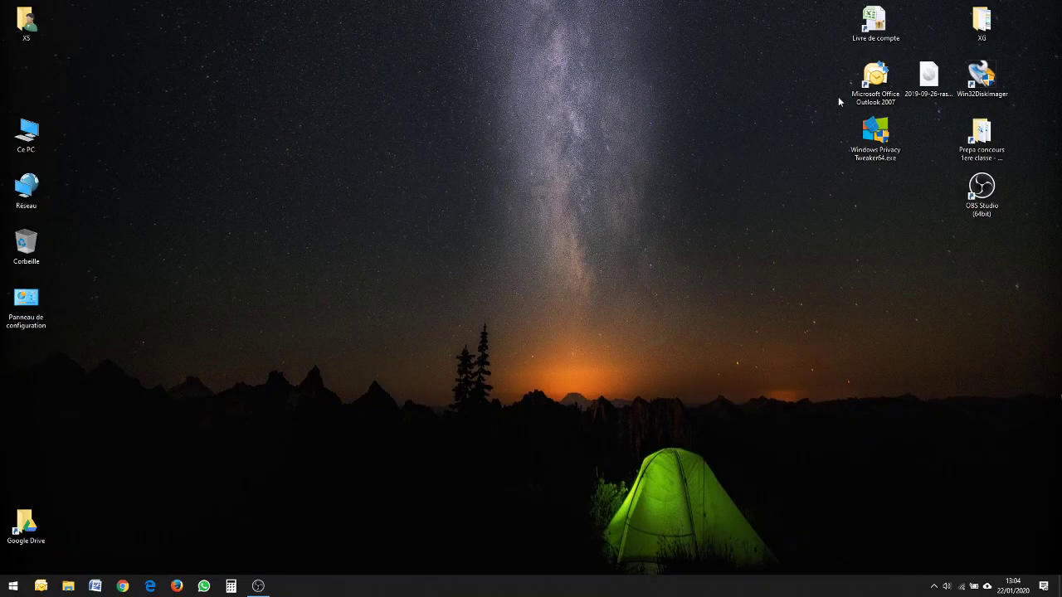
Reopen the browser and check the Node-RED editor at 127.0.0.1:1880.
mouse_move(260, 589)
click(14, 587)
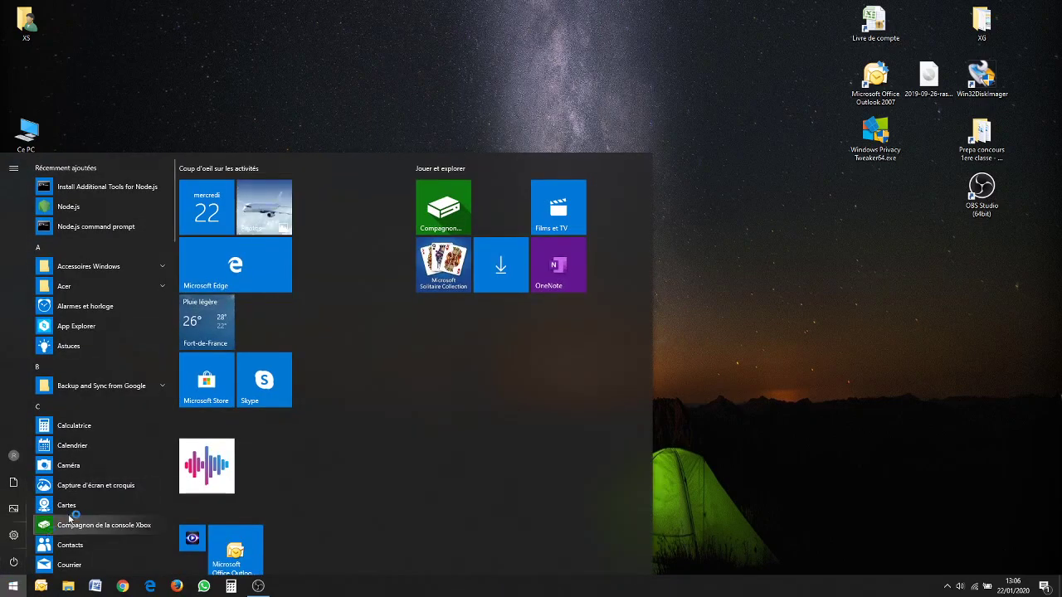
click(360, 123)
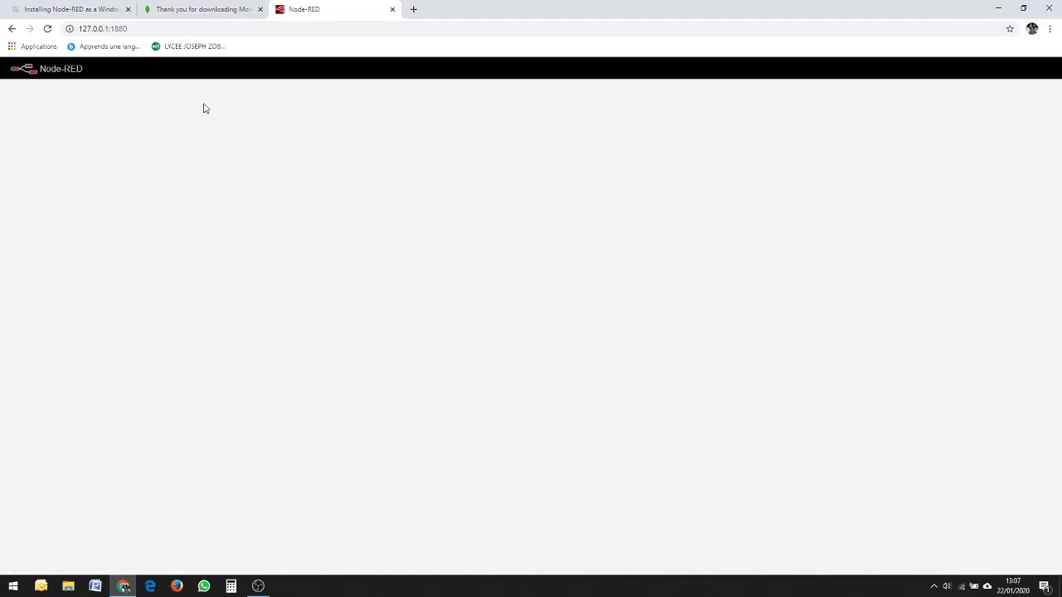
click(131, 30)
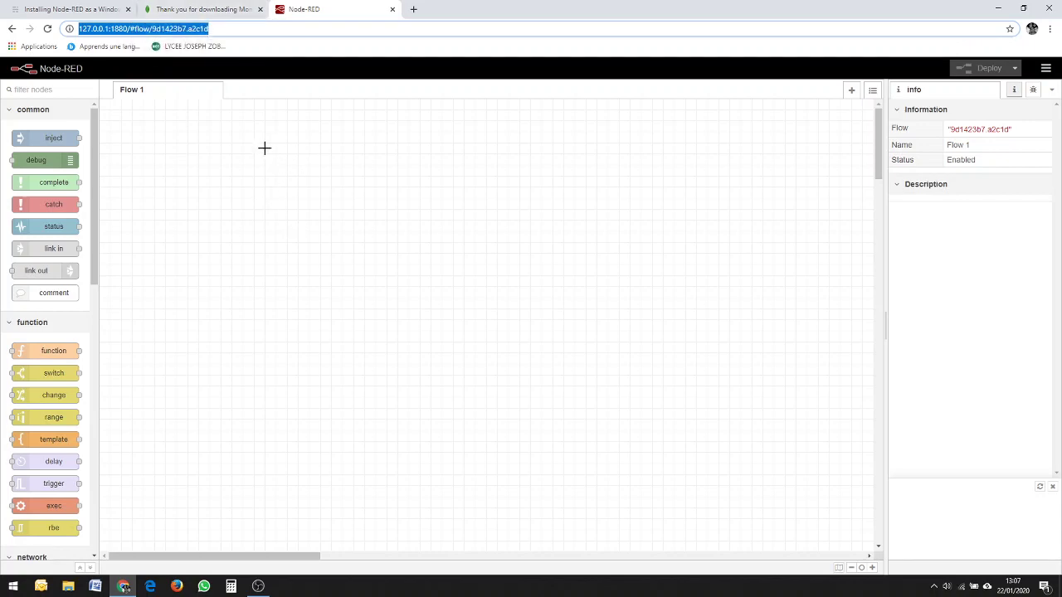
Look over the MongoDB download page and the Node-RED service guide, and minimize the browser.
click(193, 11)
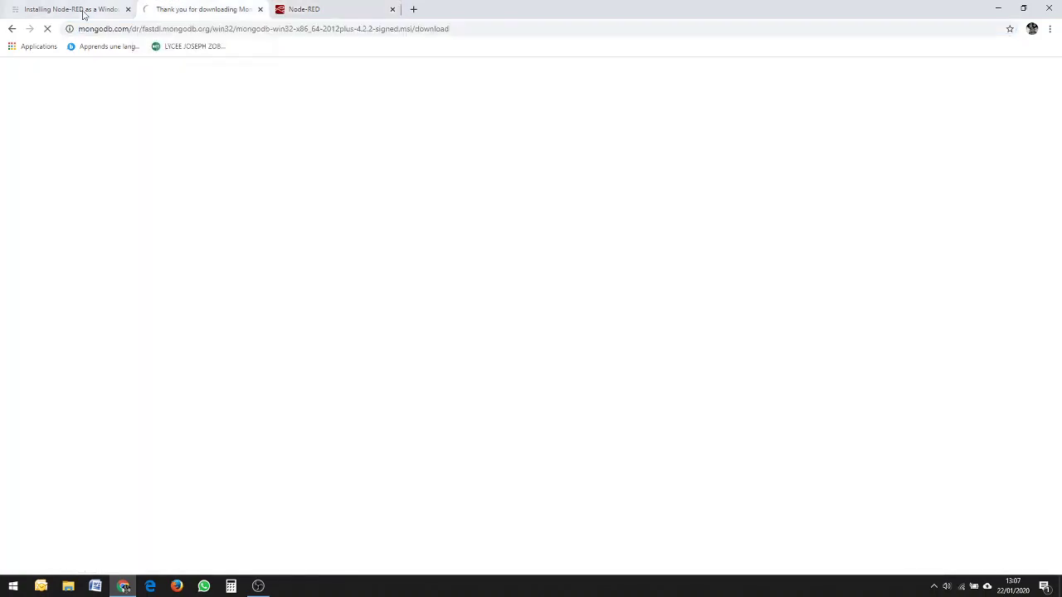
click(79, 10)
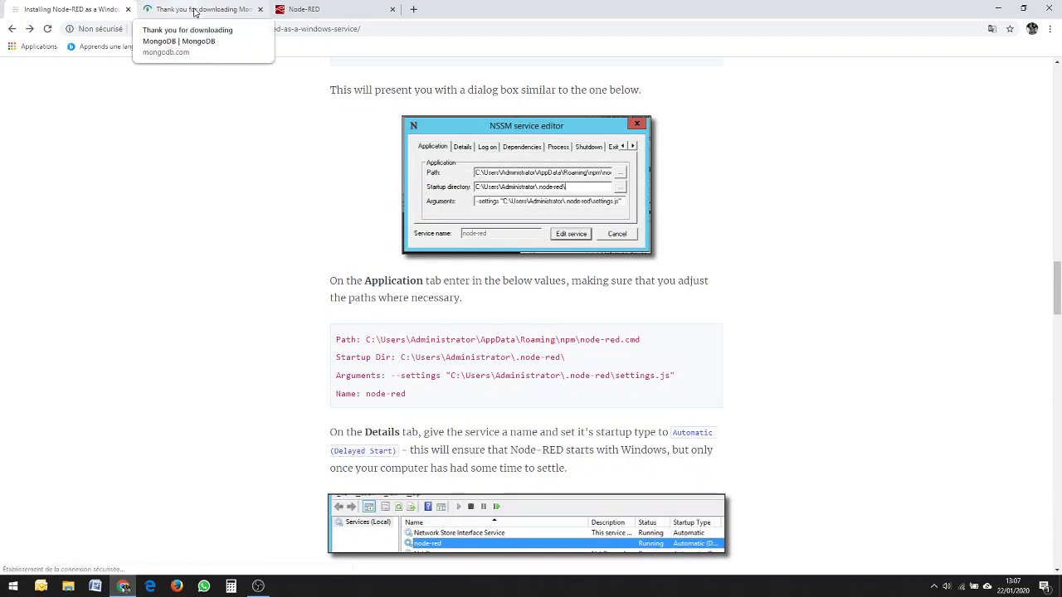
click(197, 12)
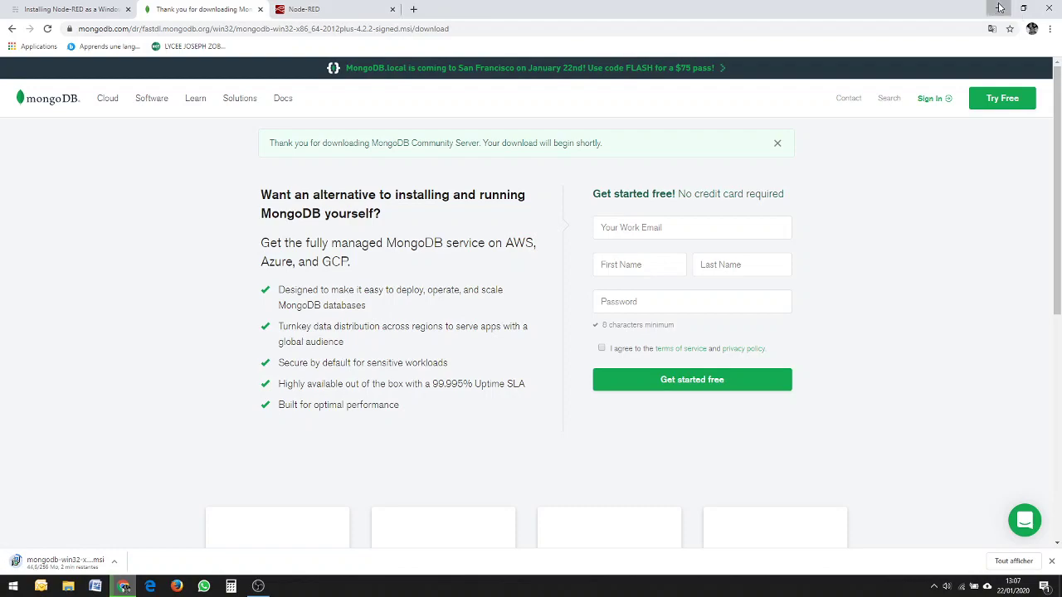
click(1001, 8)
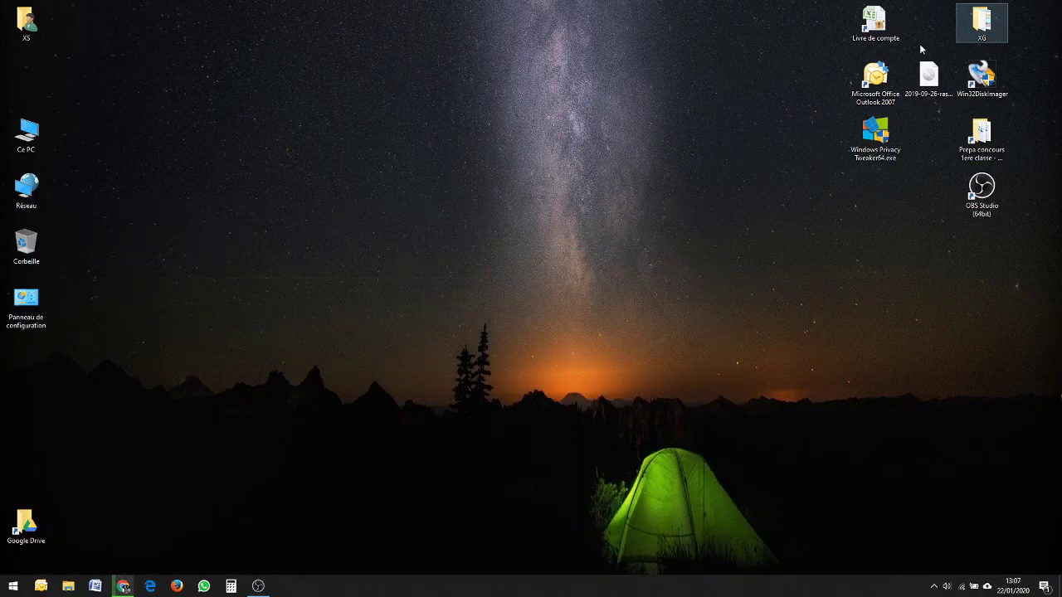
Open the Téléchargements folder from Ce PC and inspect the MongoDB installers and the unfinished download.
double_click(46, 131)
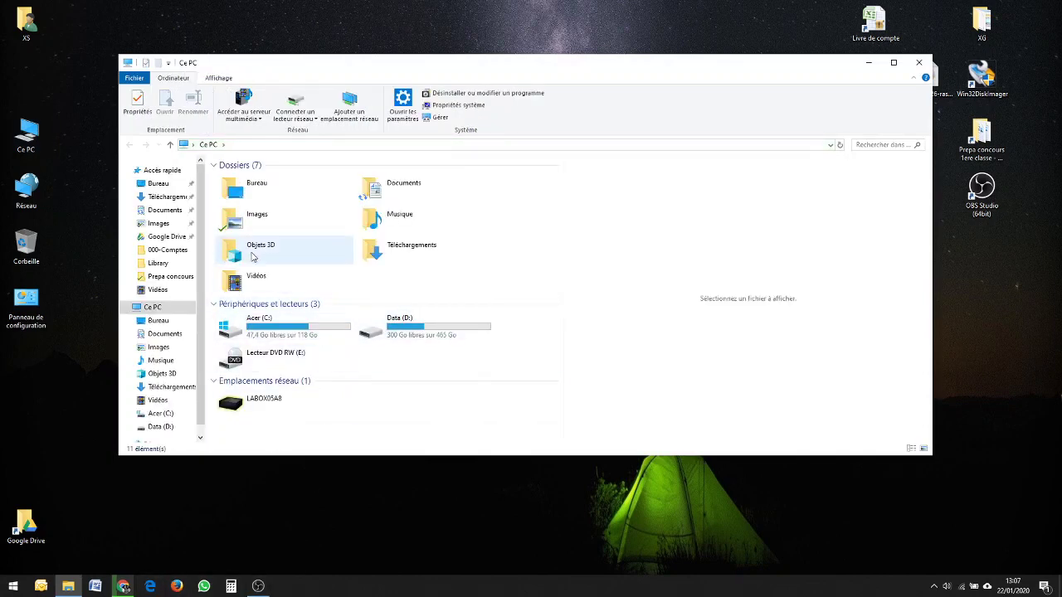
click(403, 242)
double_click(402, 242)
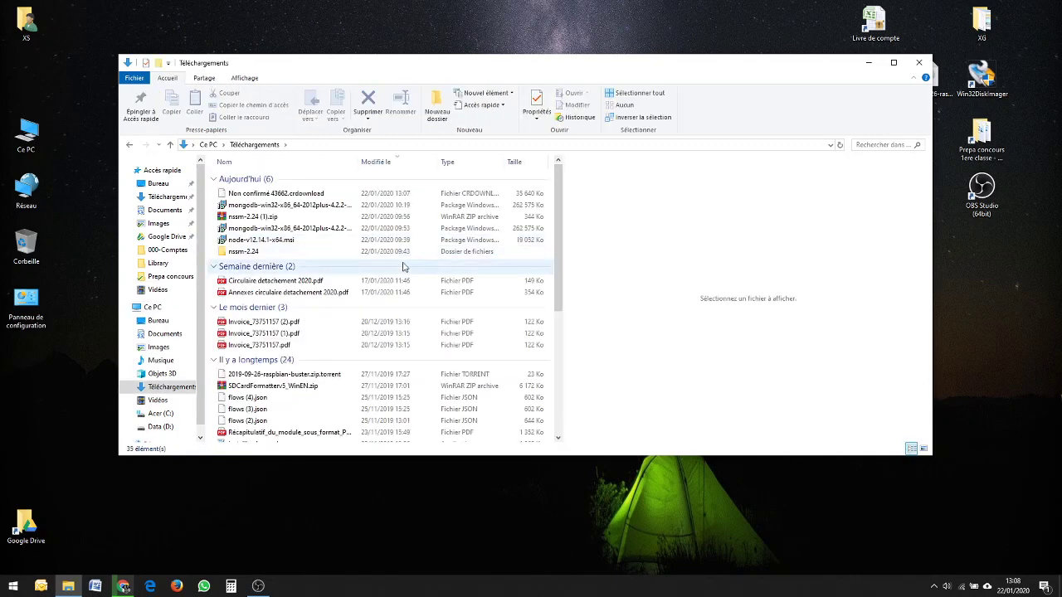
click(315, 205)
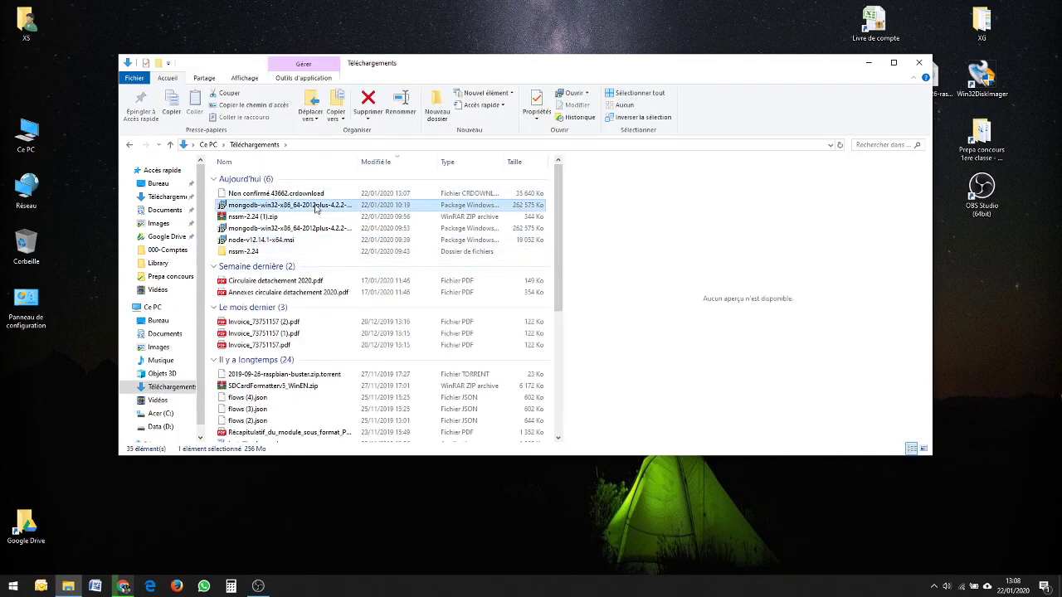
click(322, 194)
right_click(322, 197)
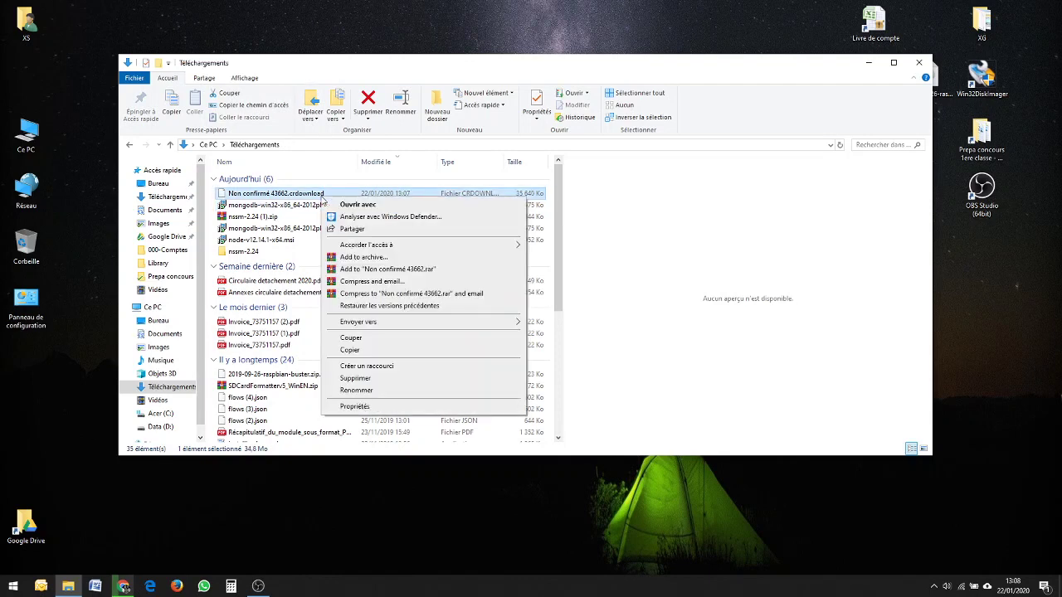
click(312, 207)
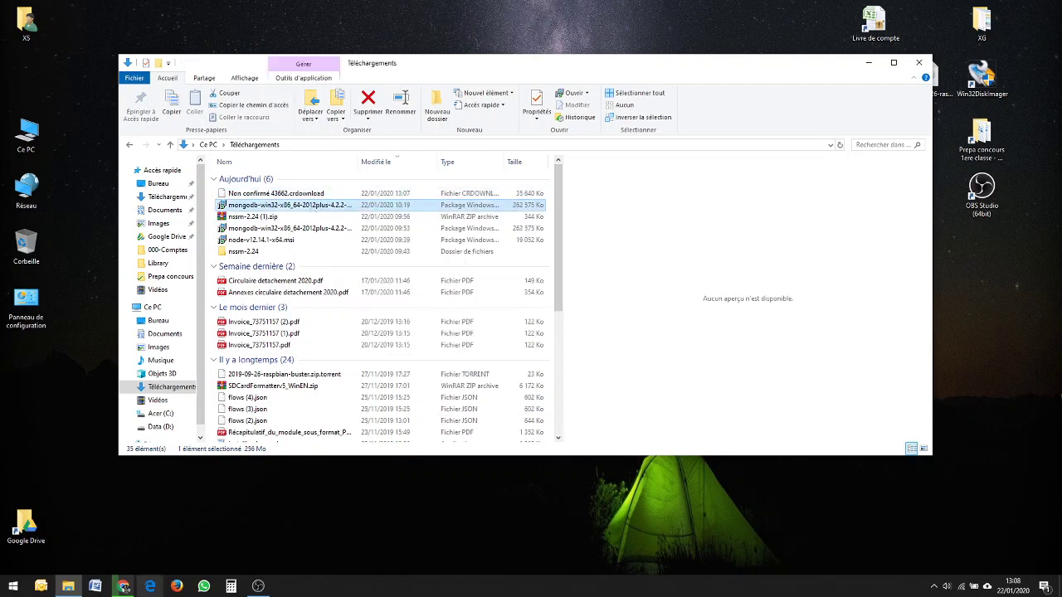
Cancel the running duplicate MongoDB download in the browser and return to the Téléchargements folder.
click(123, 586)
click(116, 564)
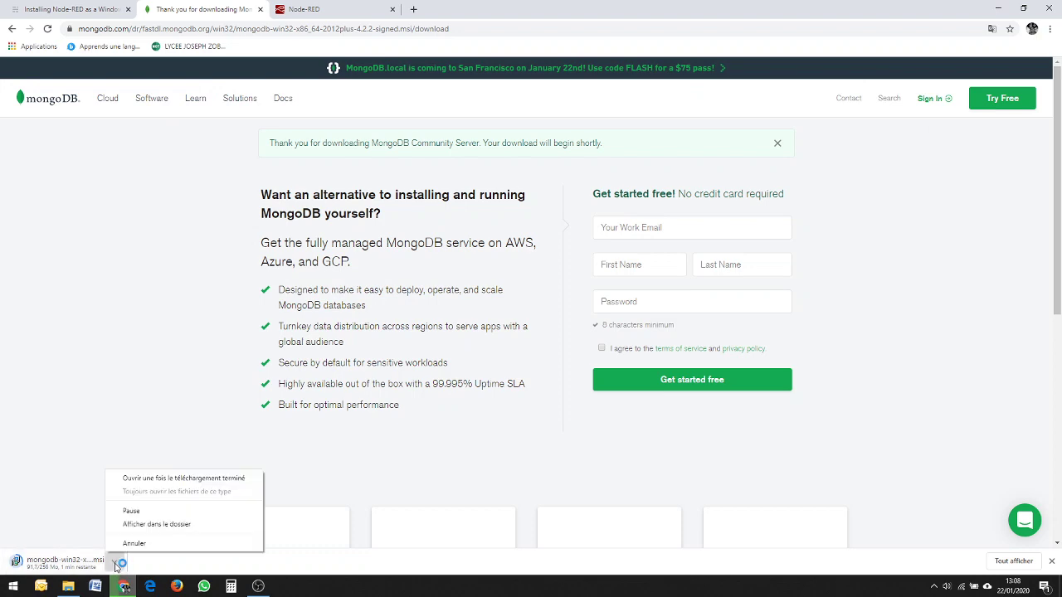
click(137, 543)
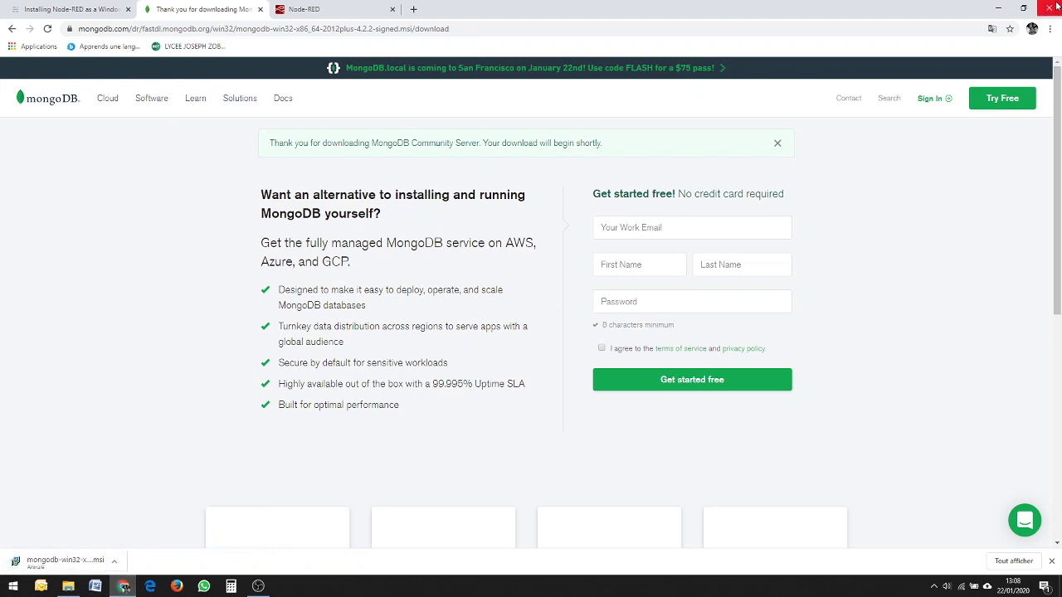
click(998, 7)
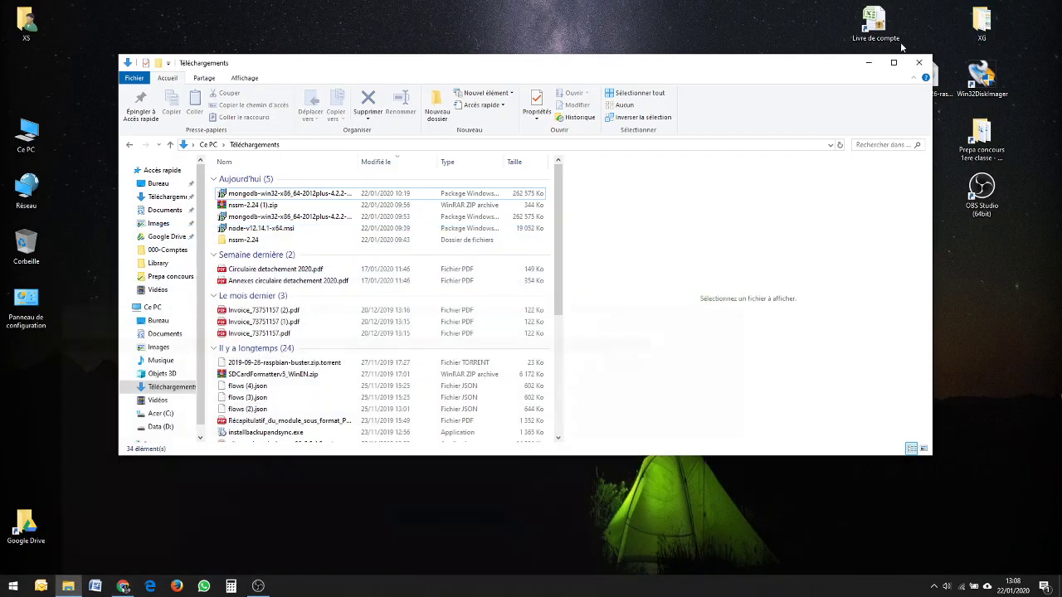
Run the MongoDB 4.2.2 installer dated 09:53, accept its license agreement and choose the Complete setup type.
click(296, 218)
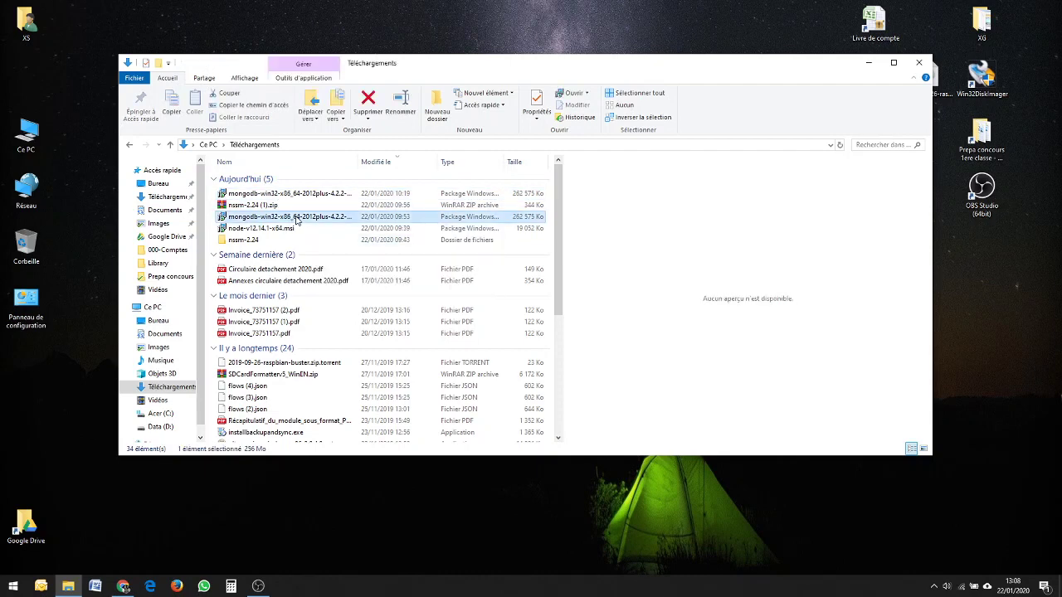
double_click(295, 218)
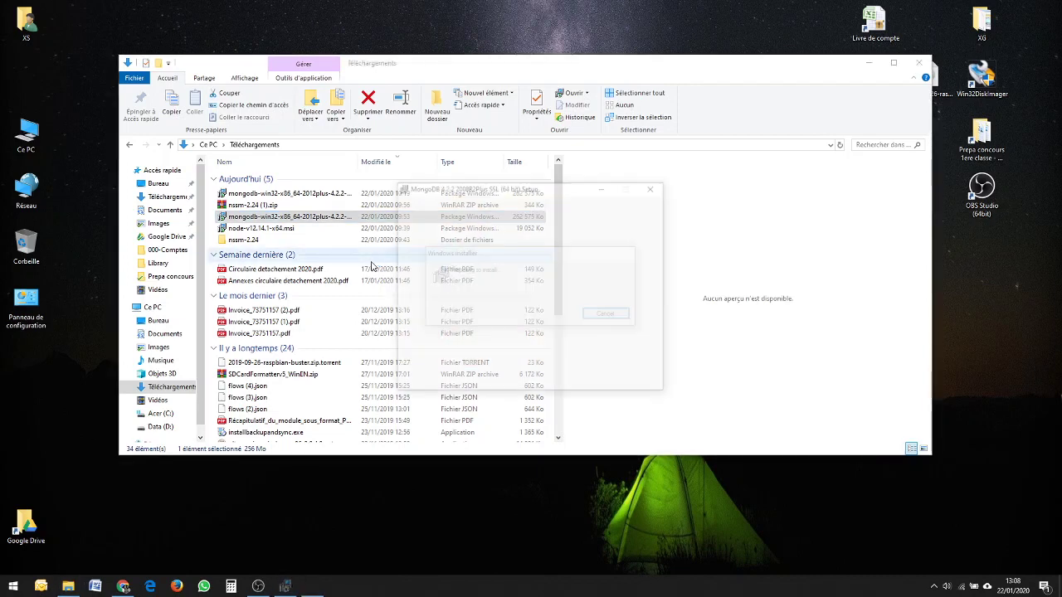
click(588, 381)
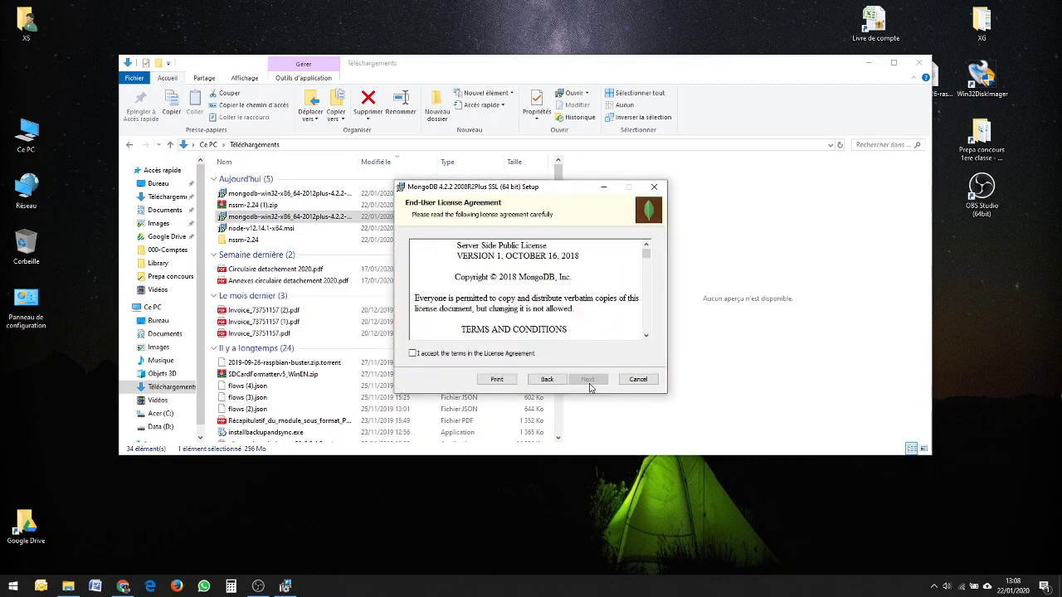
click(502, 356)
click(588, 380)
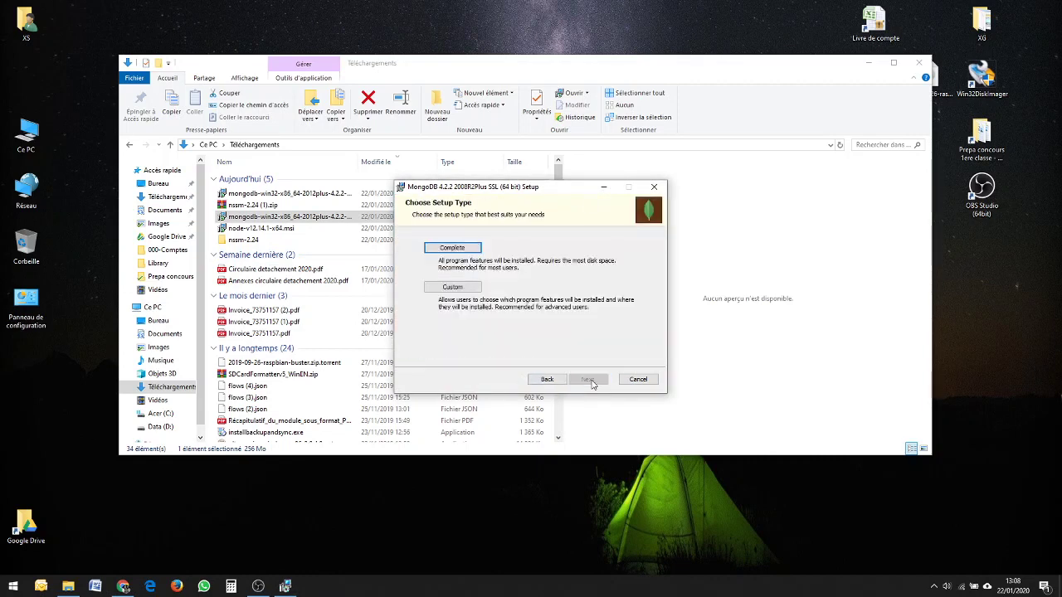
click(469, 251)
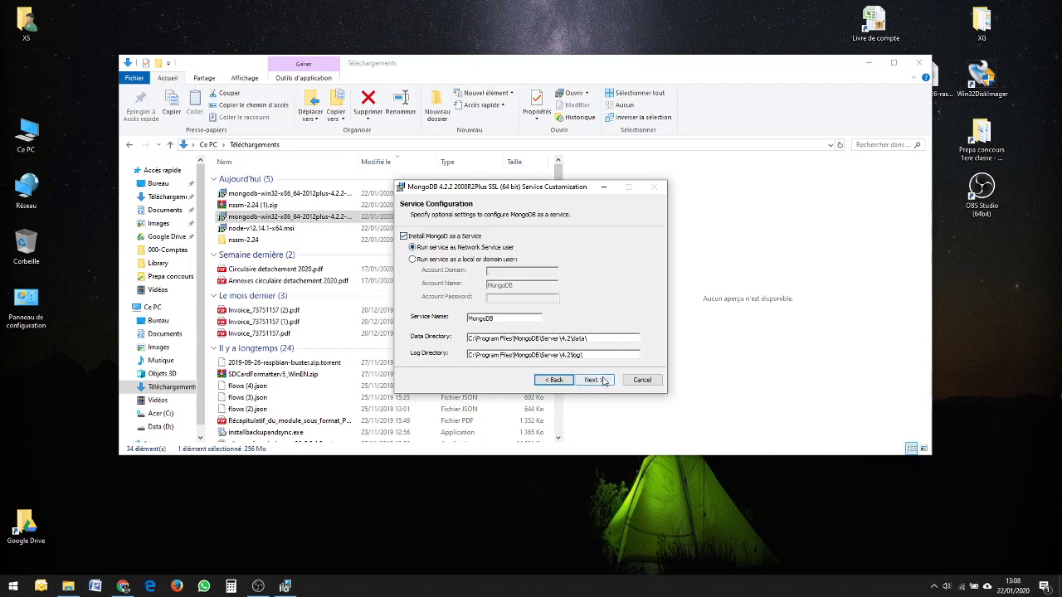
Install MongoDB as a Network Service user service with MongoDB Compass, choosing not to close the applications using files.
click(599, 383)
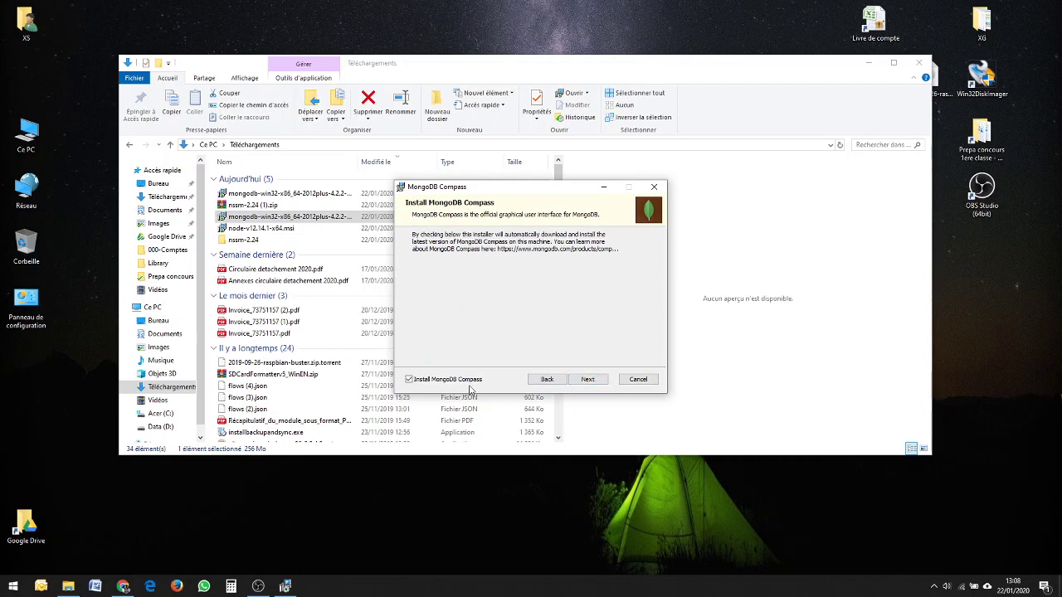
click(587, 379)
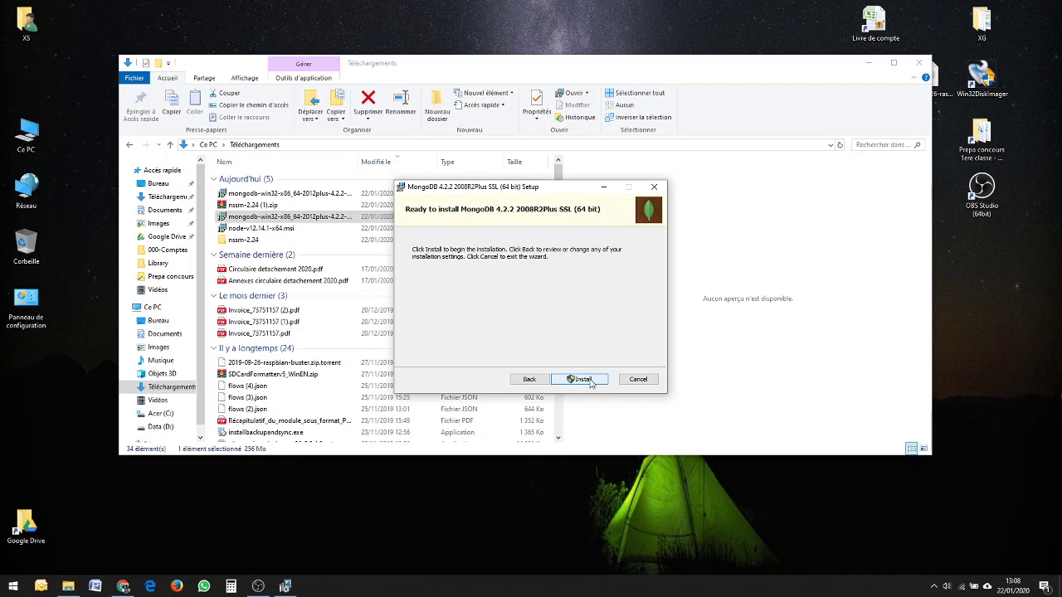
click(589, 382)
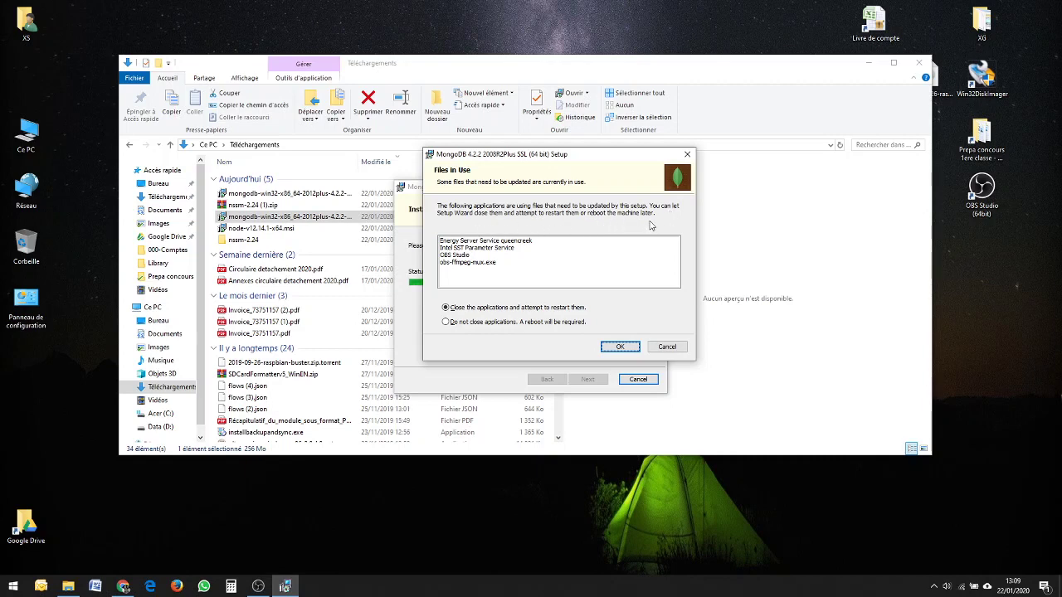
click(524, 323)
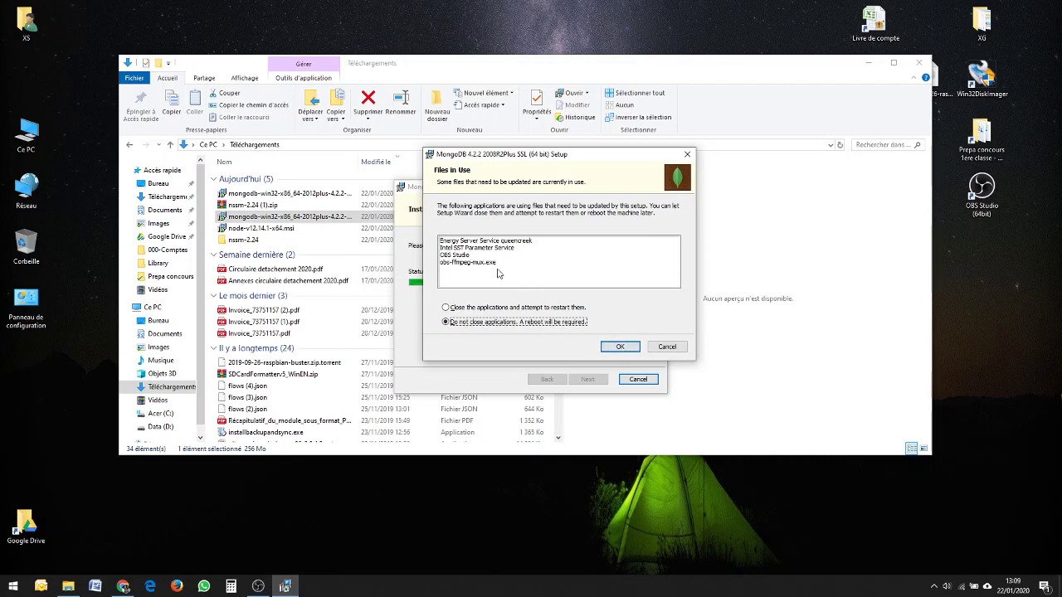
click(620, 347)
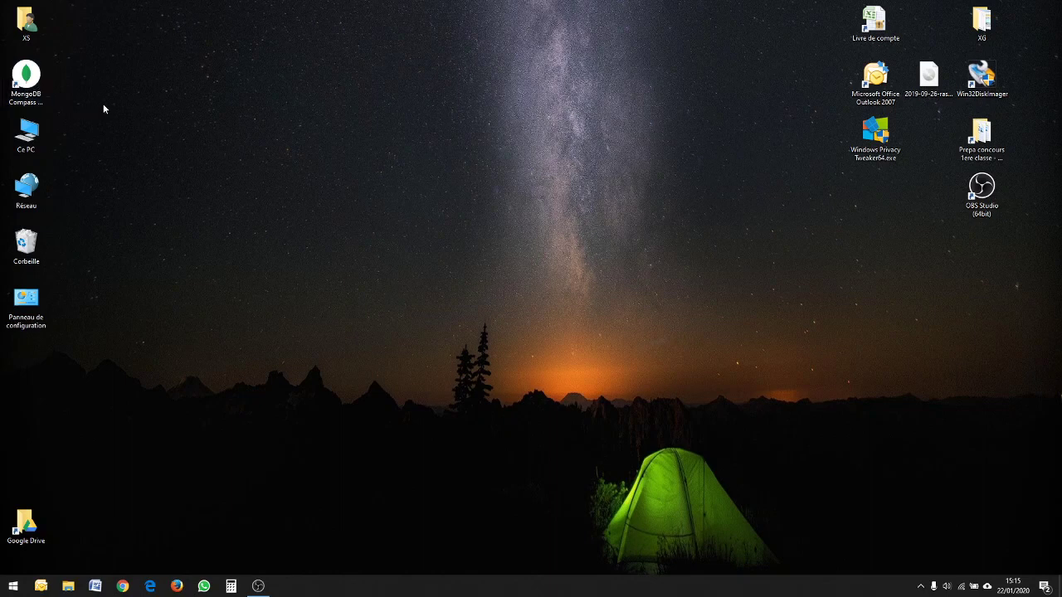
Open MongoDB Compass, go through the welcome tour and start using it with crash reports, usage statistics and automatic updates enabled.
double_click(27, 82)
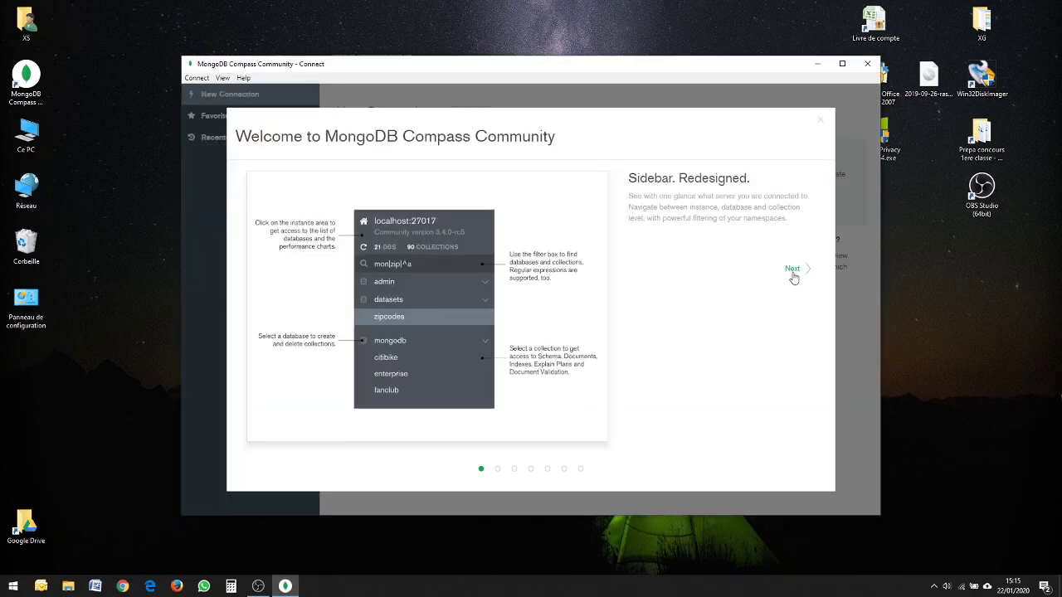
click(792, 270)
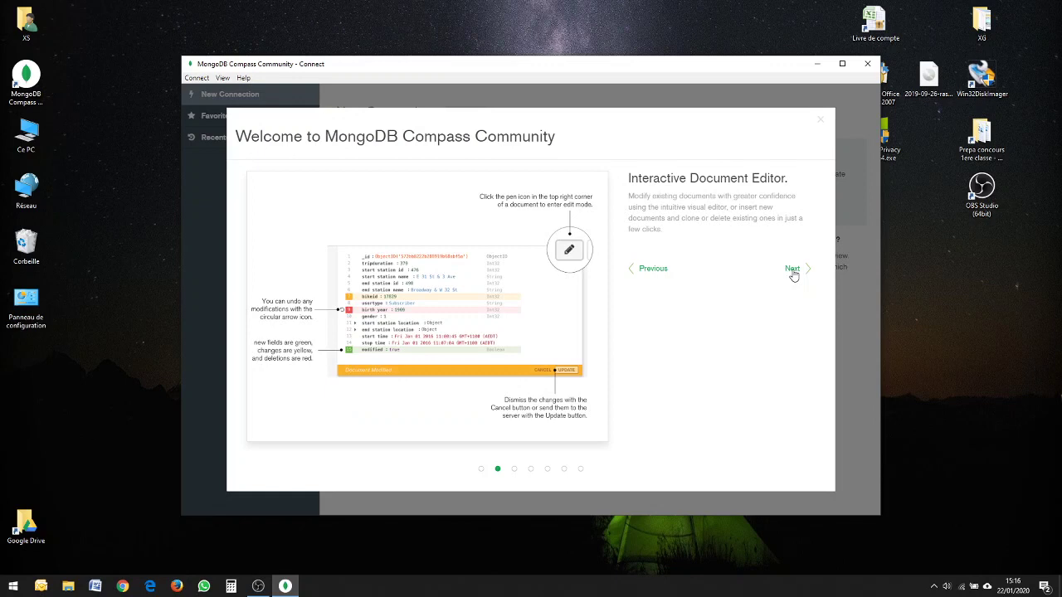
click(792, 270)
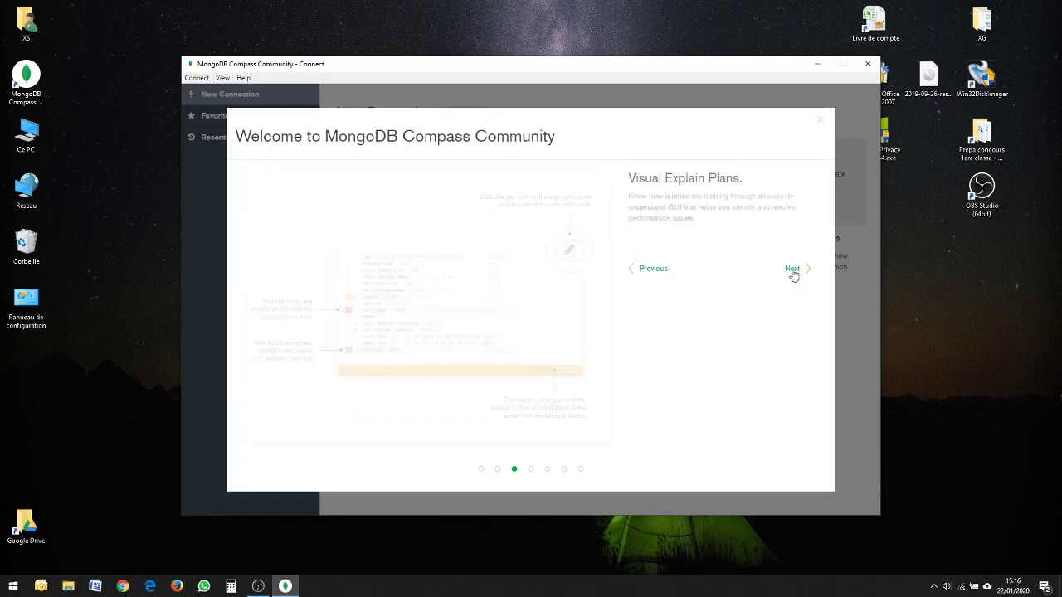
click(792, 271)
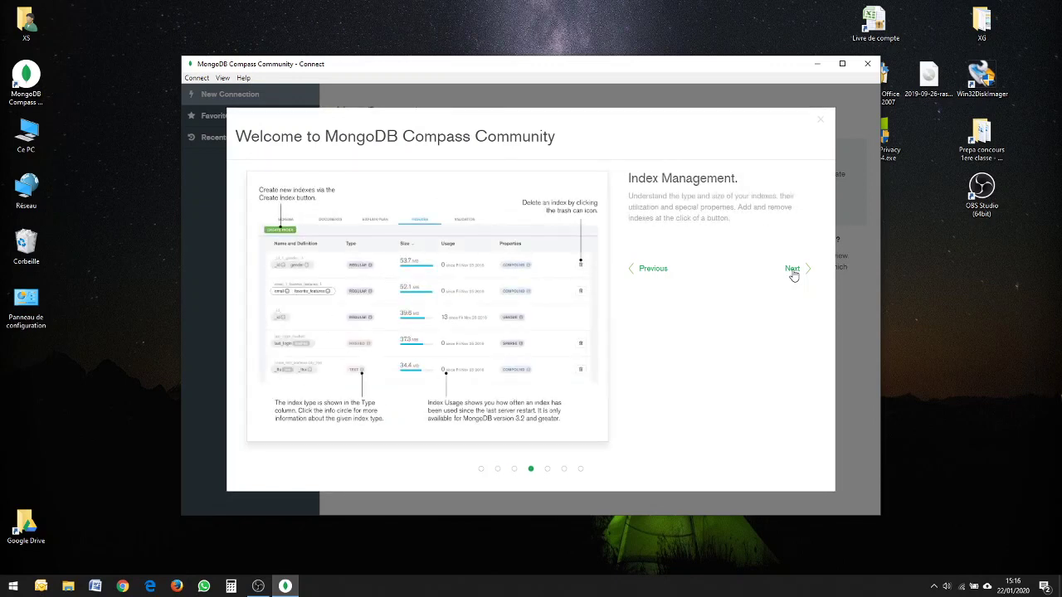
click(792, 271)
click(792, 270)
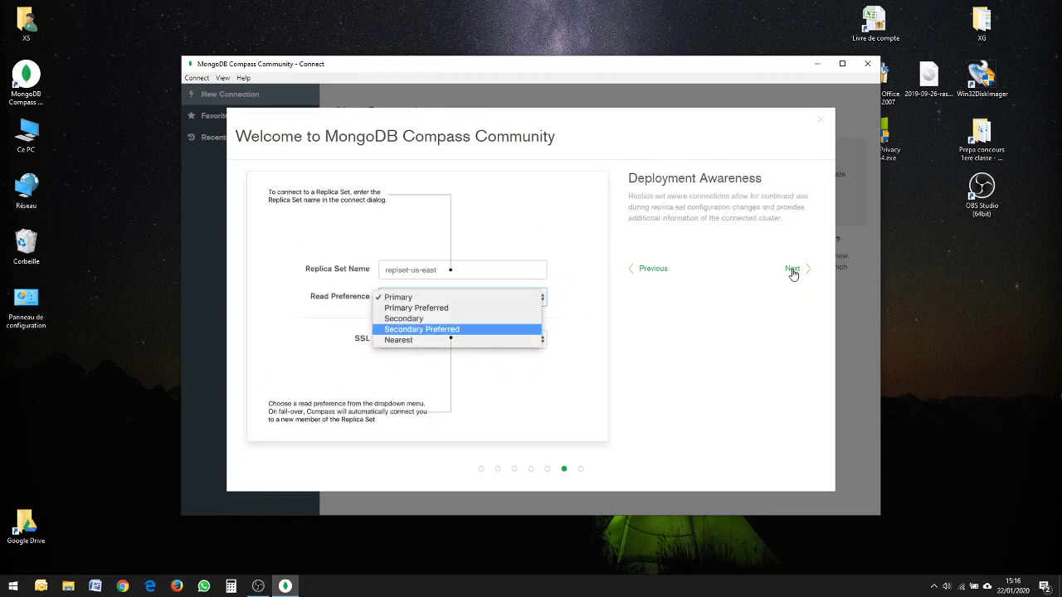
click(792, 270)
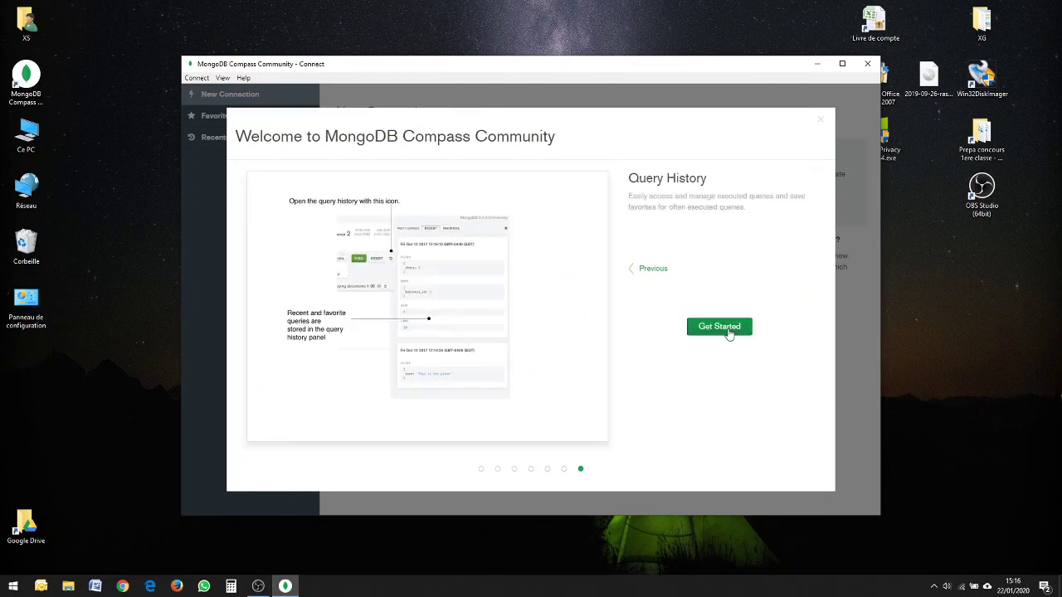
click(719, 328)
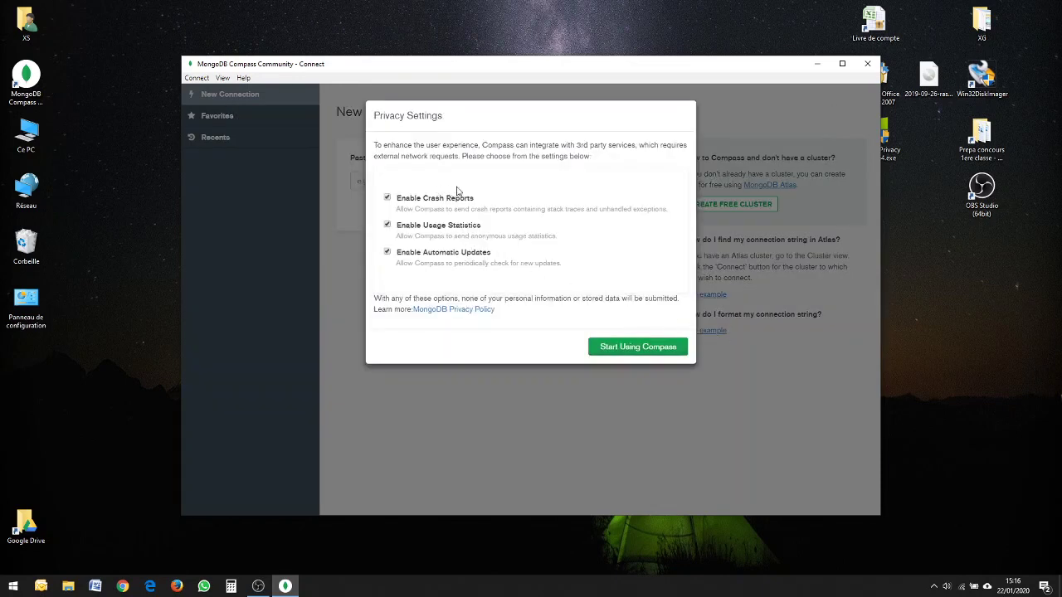
click(622, 352)
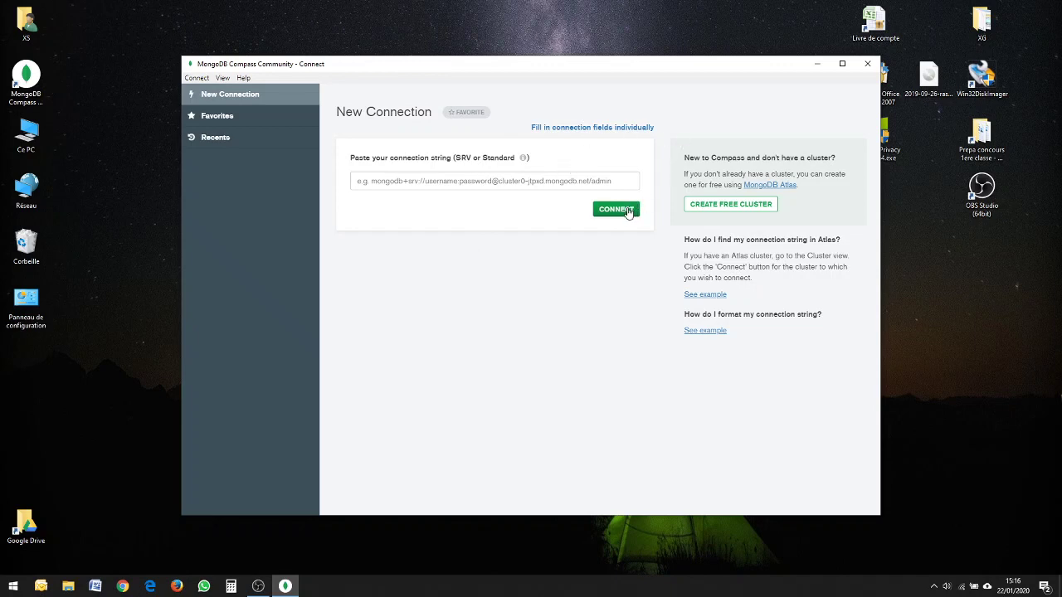
Connect Compass to the local MongoDB server with the default connection, inspect the admin, config and local databases, and close Compass.
click(628, 210)
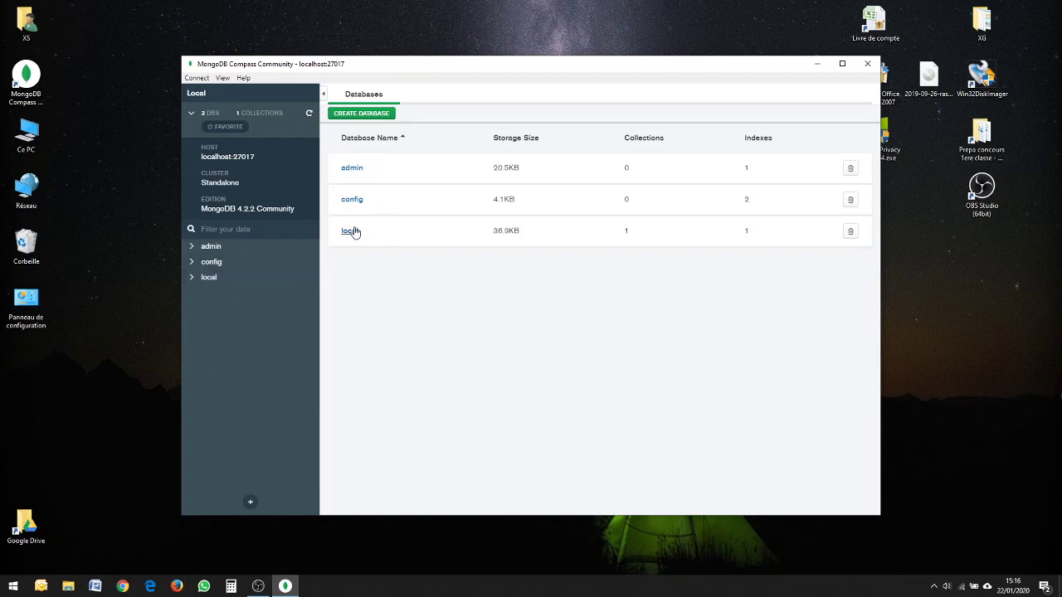
click(353, 168)
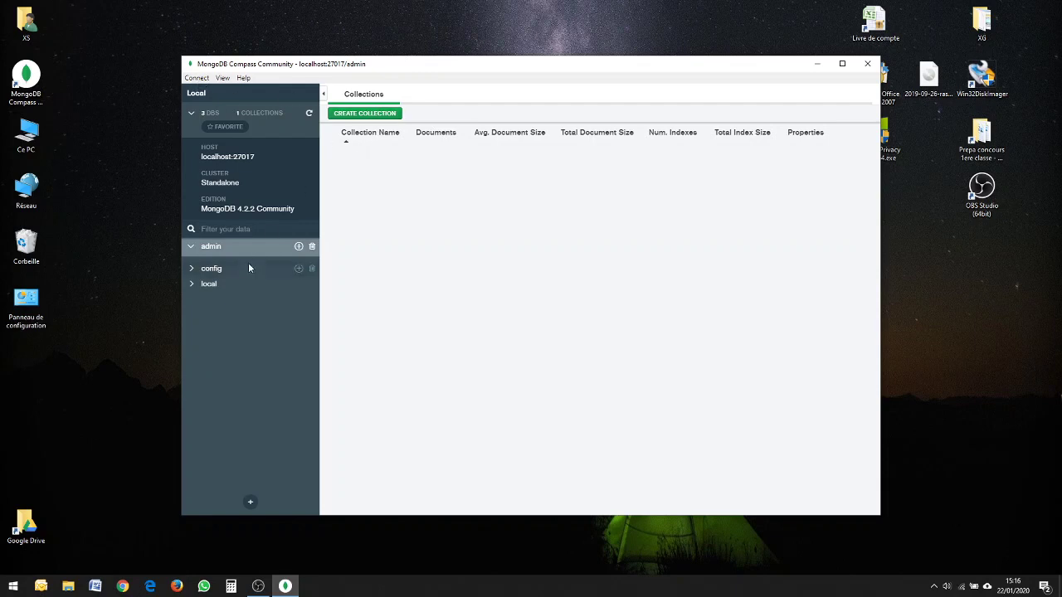
click(223, 271)
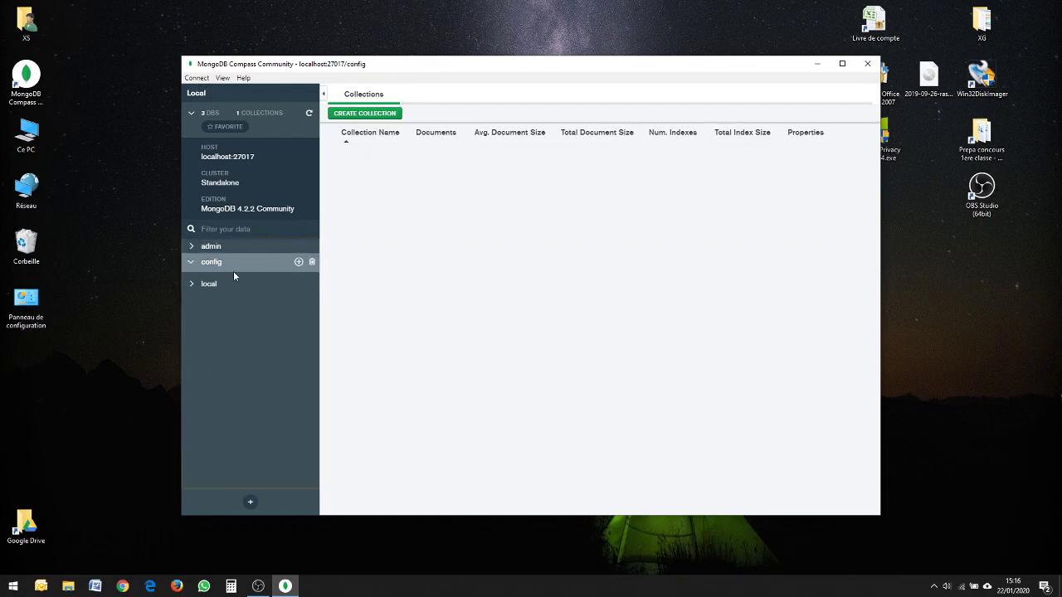
double_click(219, 269)
click(211, 289)
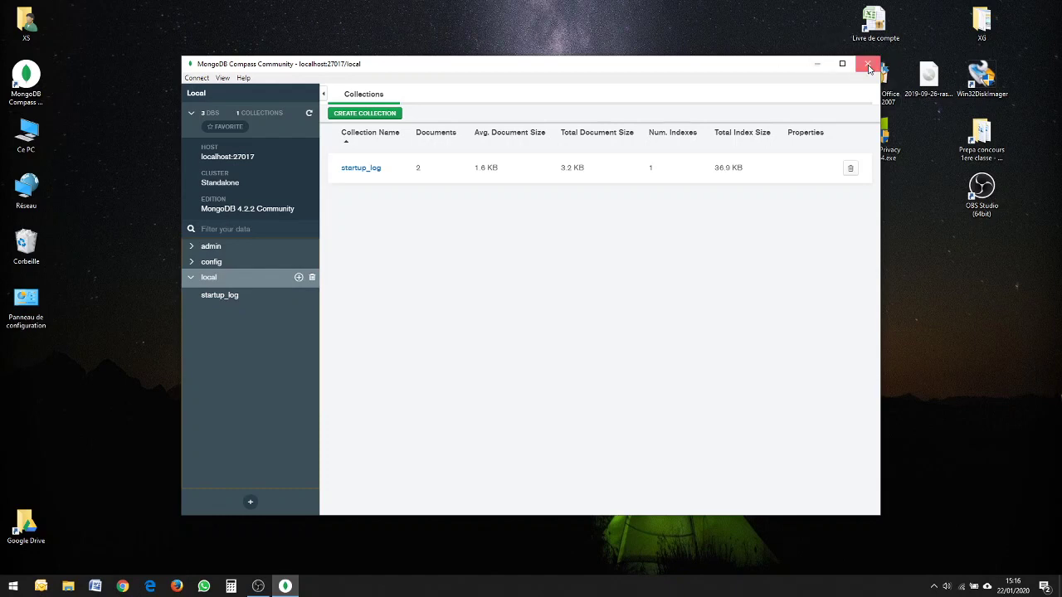
click(869, 65)
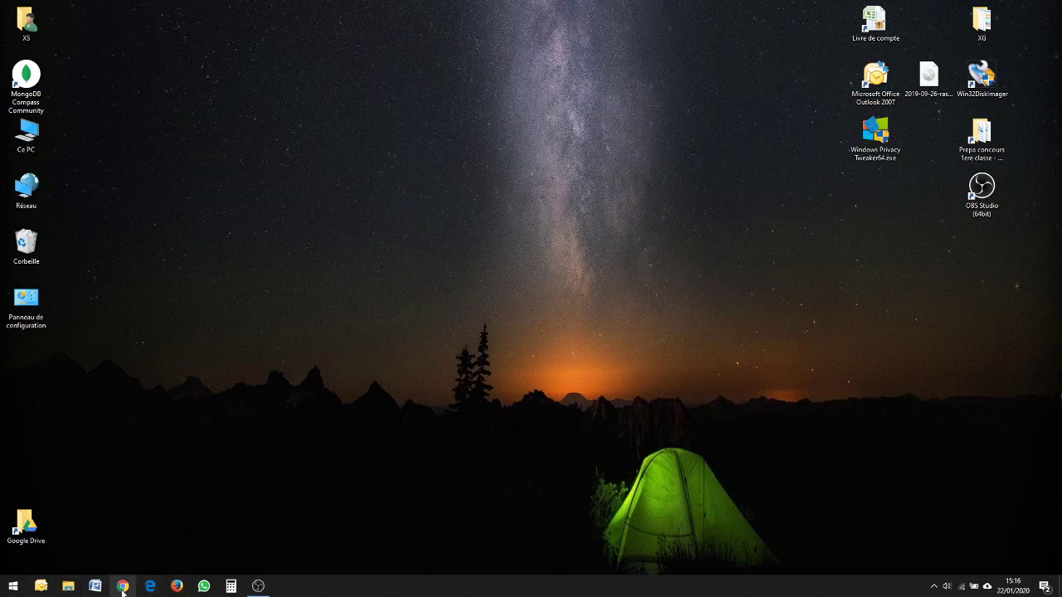
Switch to Chrome, load the Node-RED editor at 127.0.0.1:1880 and look through its available nodes.
click(122, 587)
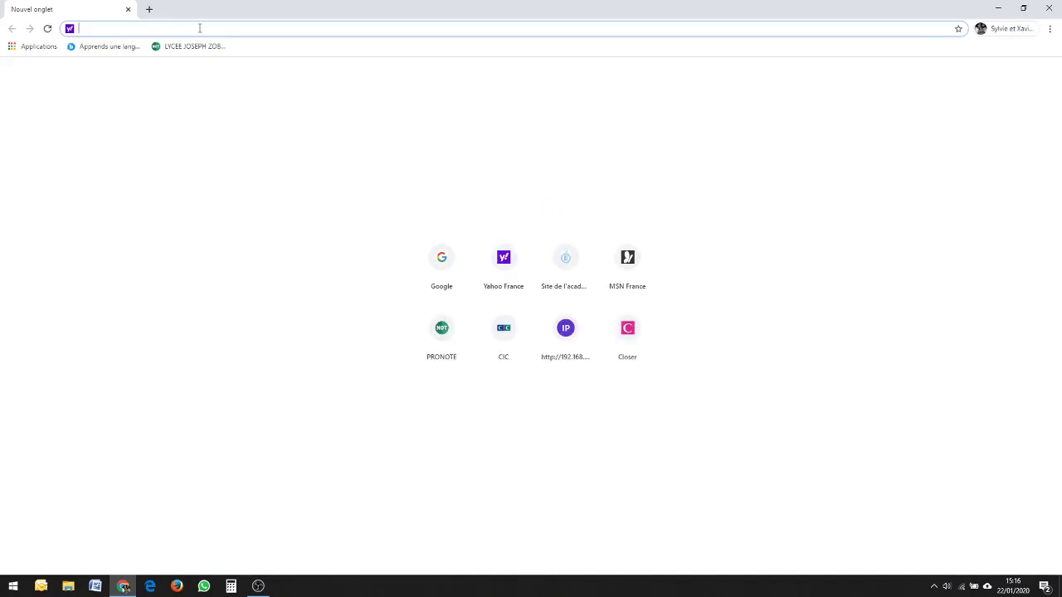
text(127)
key(Return)
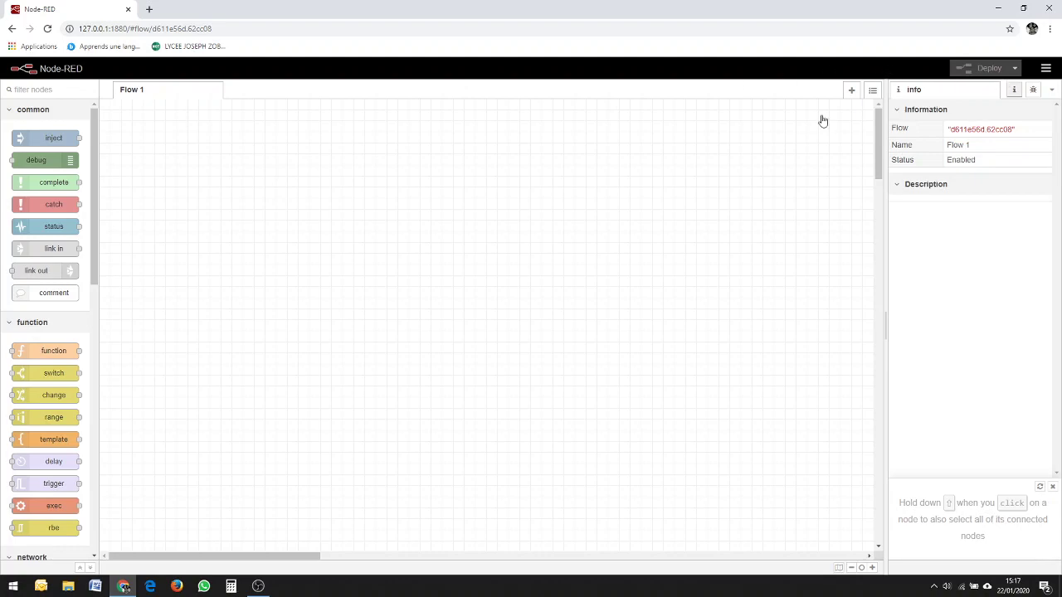
scroll(73, 290, down, 5)
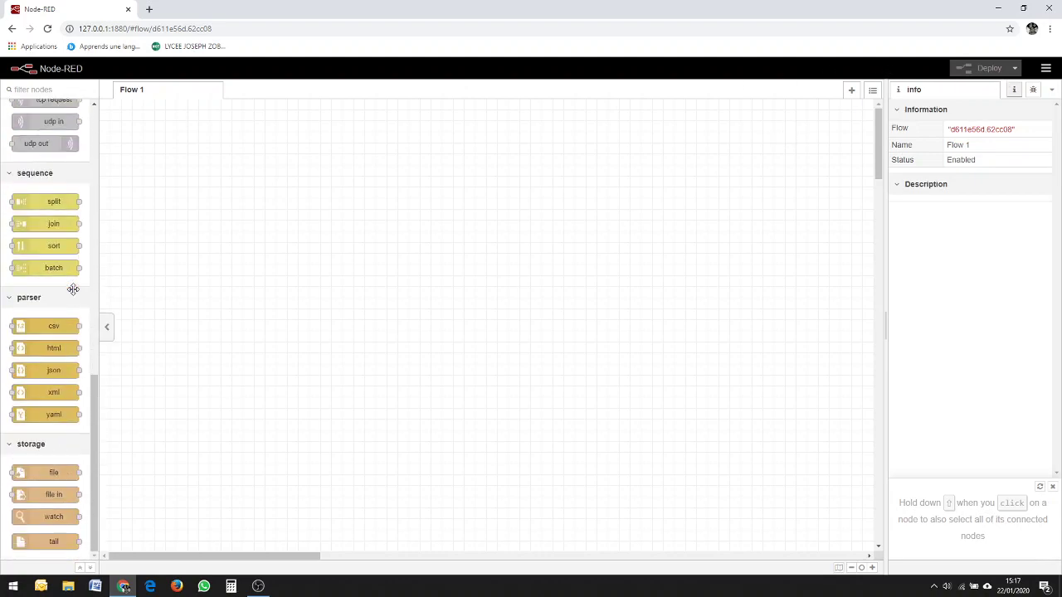
scroll(73, 289, up, 5)
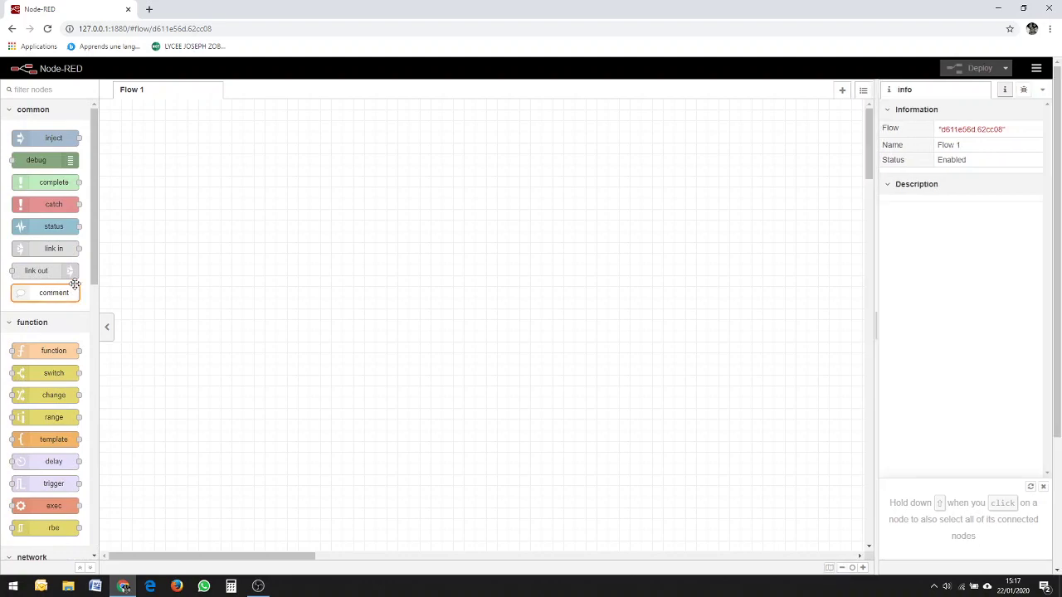
scroll(96, 195, down, 1)
drag(101, 213, 103, 170)
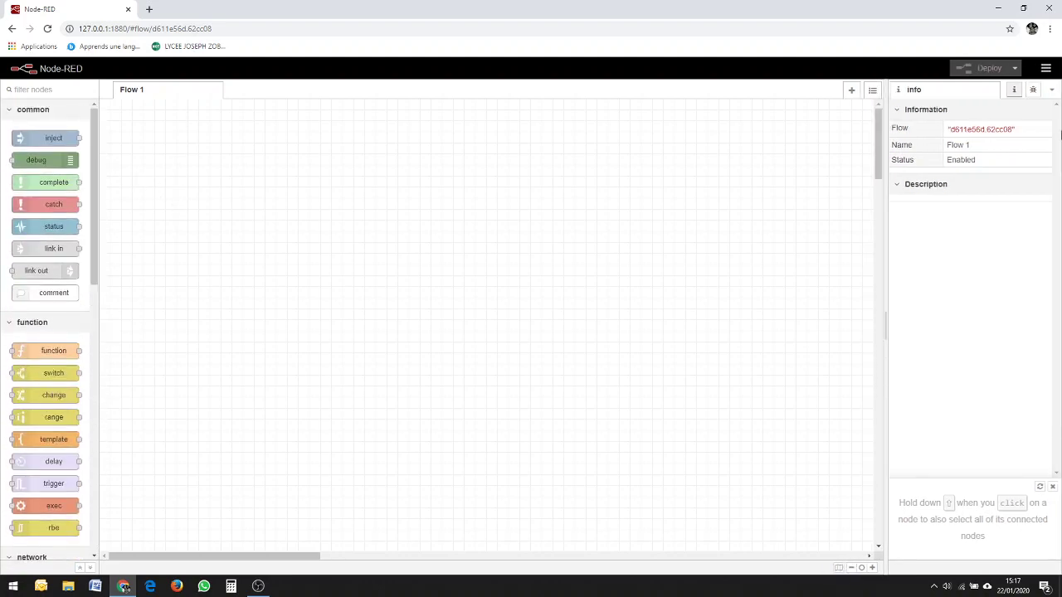
Search the installable palette modules for "mongo" and install node-red-node-mongodb.
click(1046, 70)
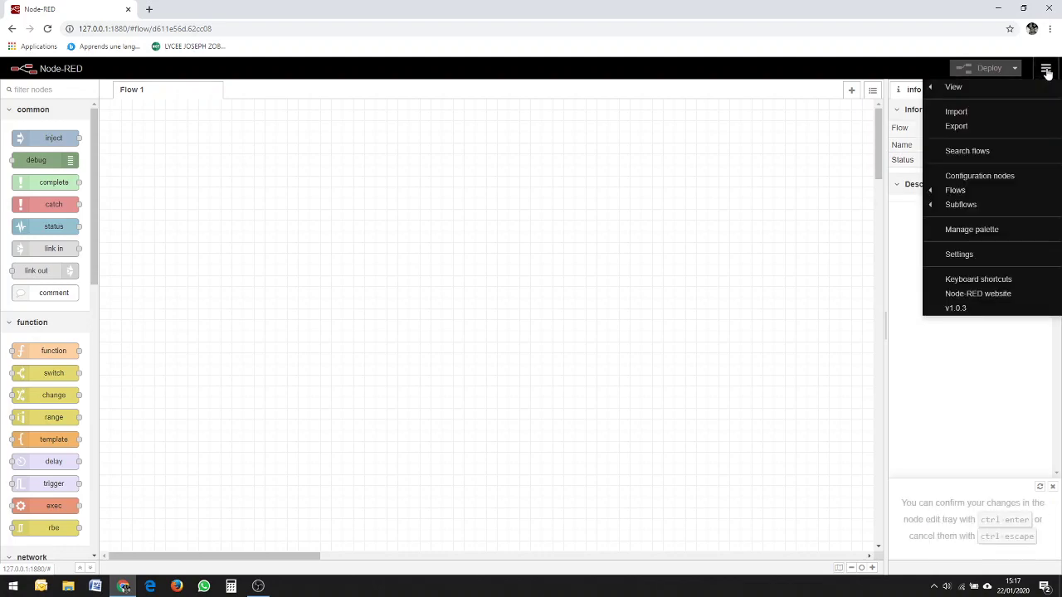
click(1008, 232)
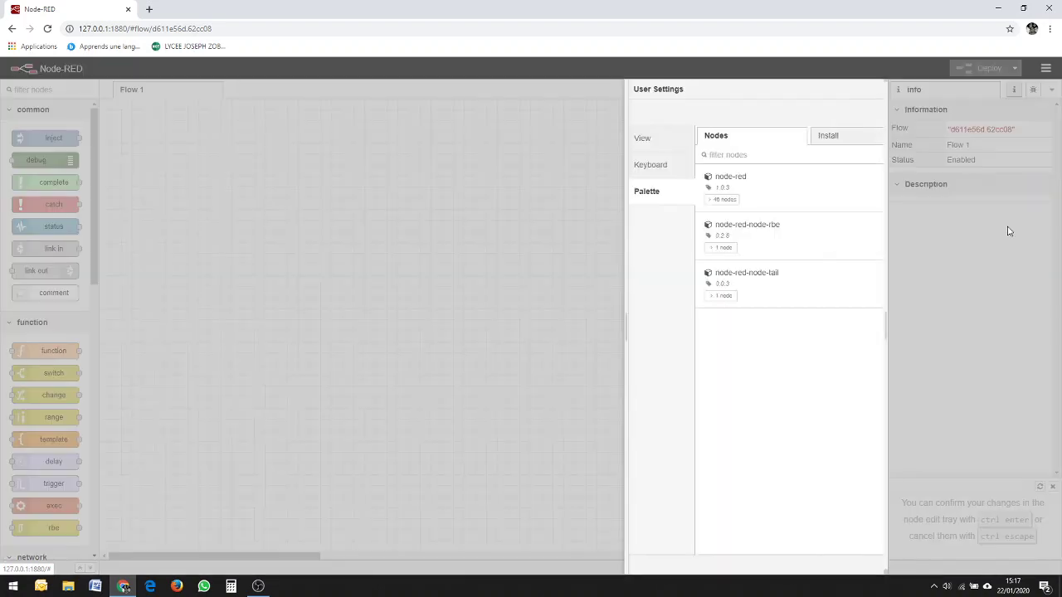
click(730, 138)
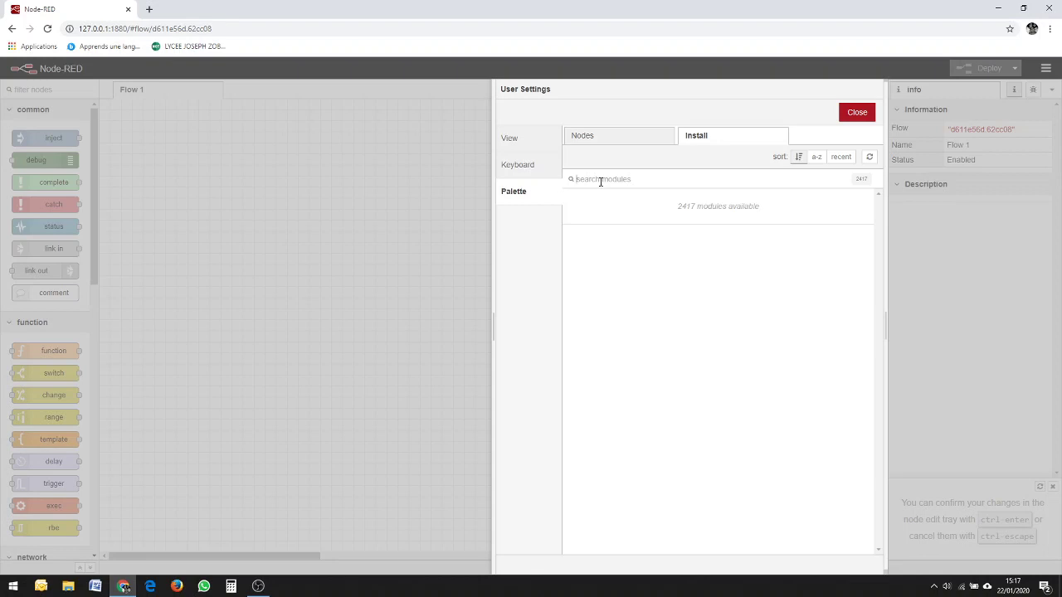
text(mon)
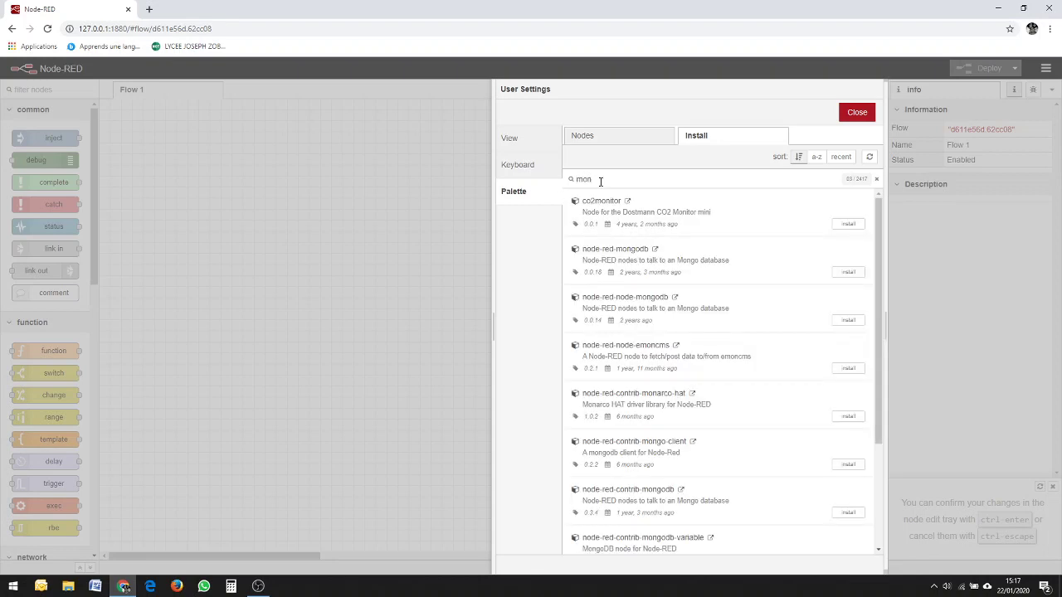
text(go)
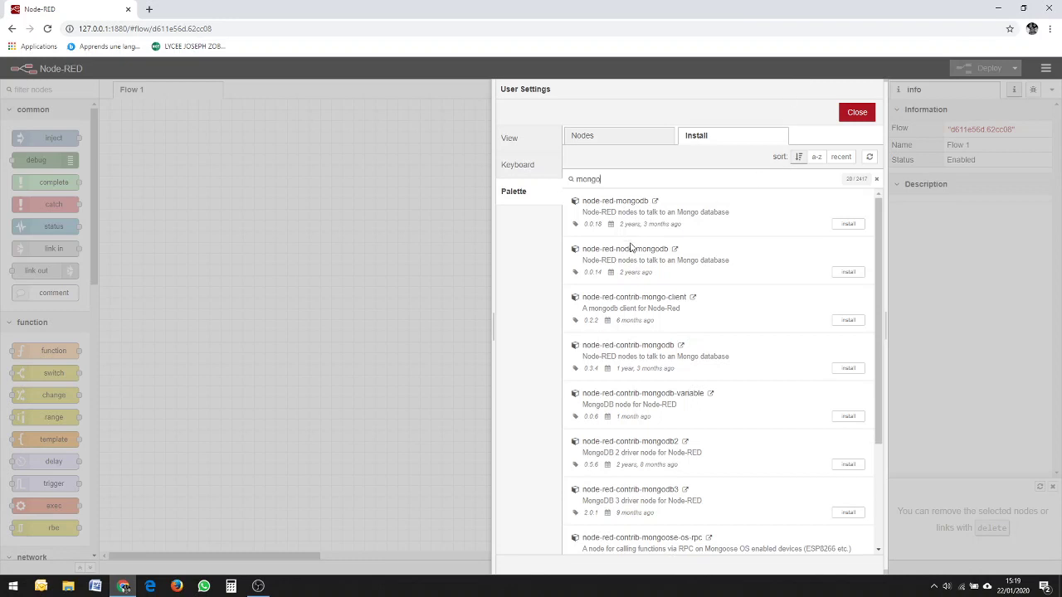
click(848, 272)
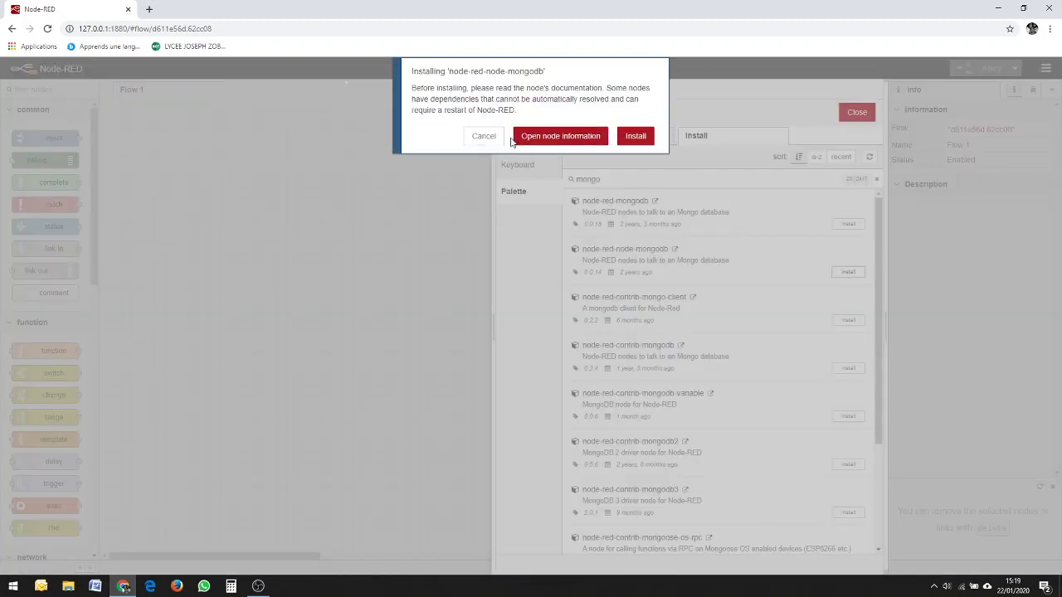
click(635, 136)
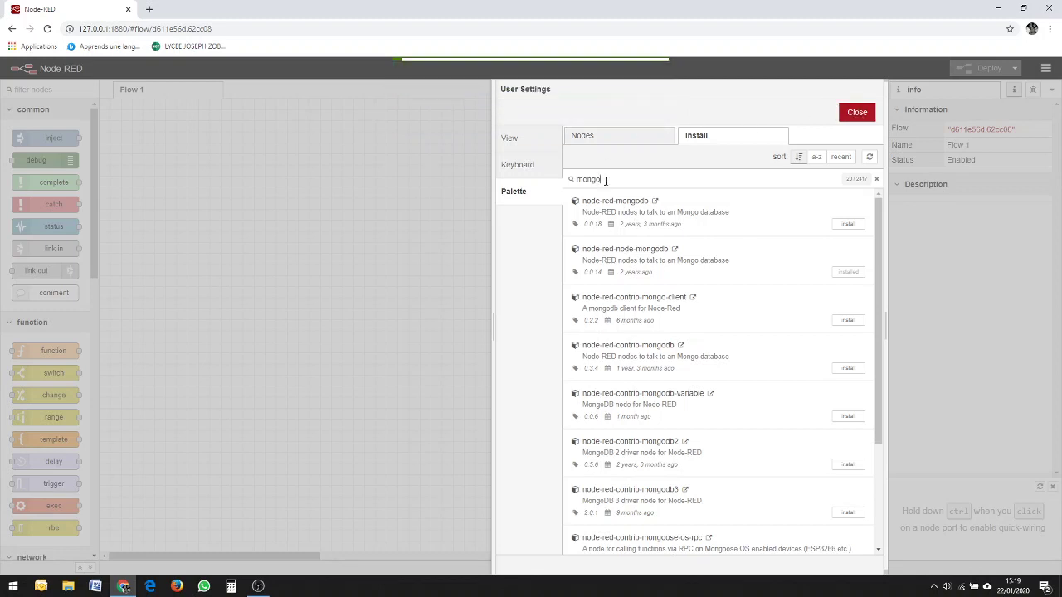
click(557, 176)
text(da)
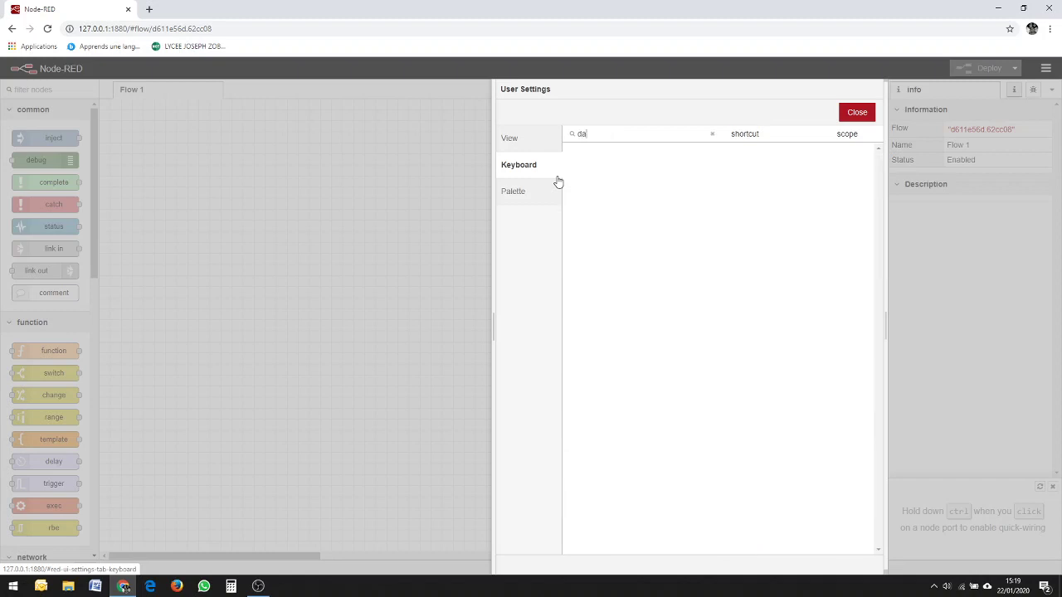
text(shbora)
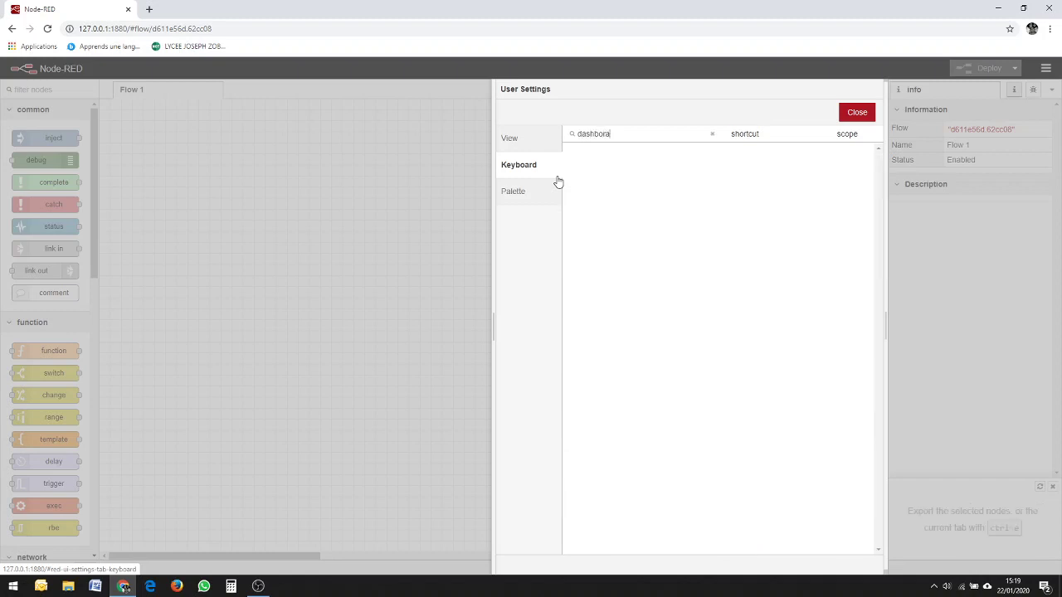
click(857, 114)
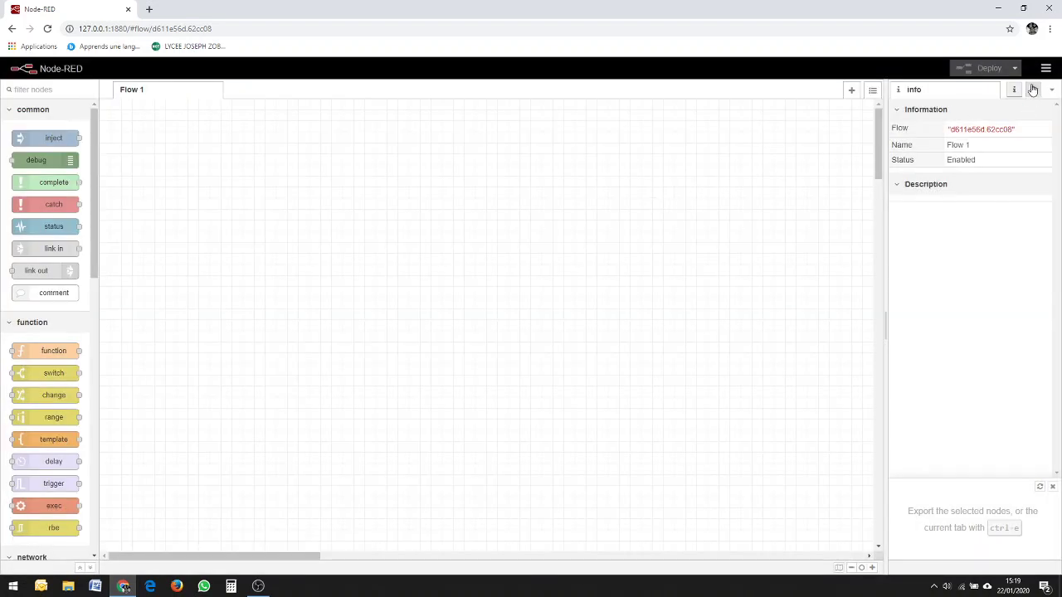
Check the storage category of the node palette for the MongoDB nodes.
click(1044, 72)
click(382, 230)
scroll(71, 339, down, 10)
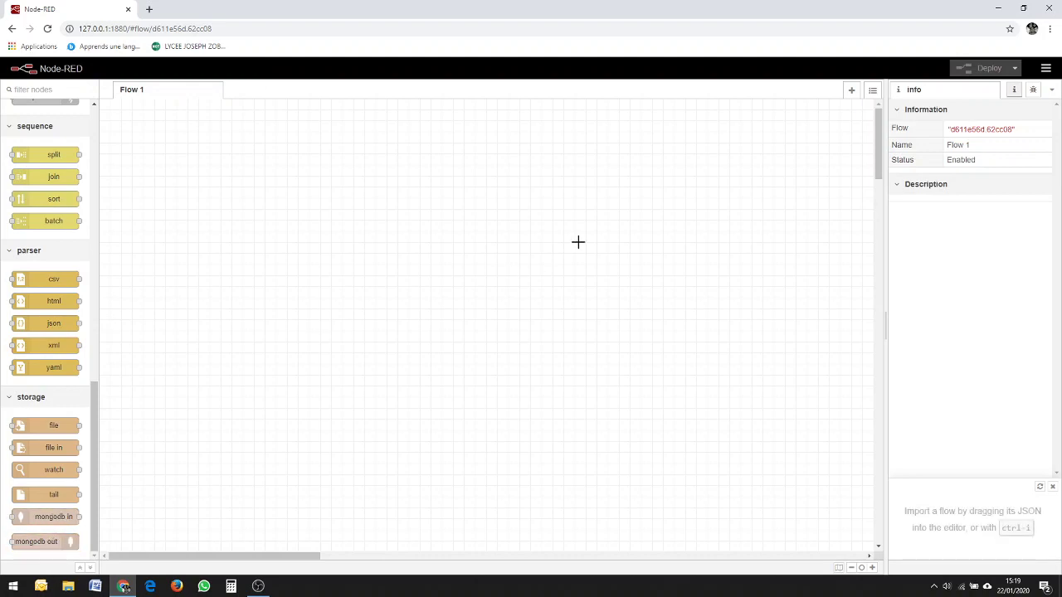
Search the installable palette modules for "dashbo", install node-red-dashboard and close the user settings.
click(1045, 69)
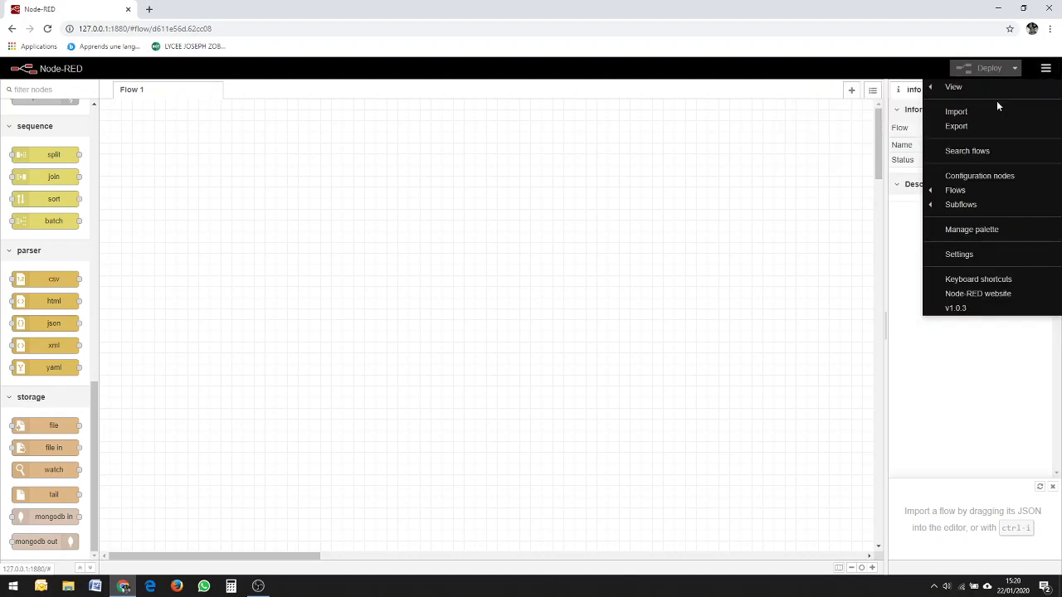
click(971, 229)
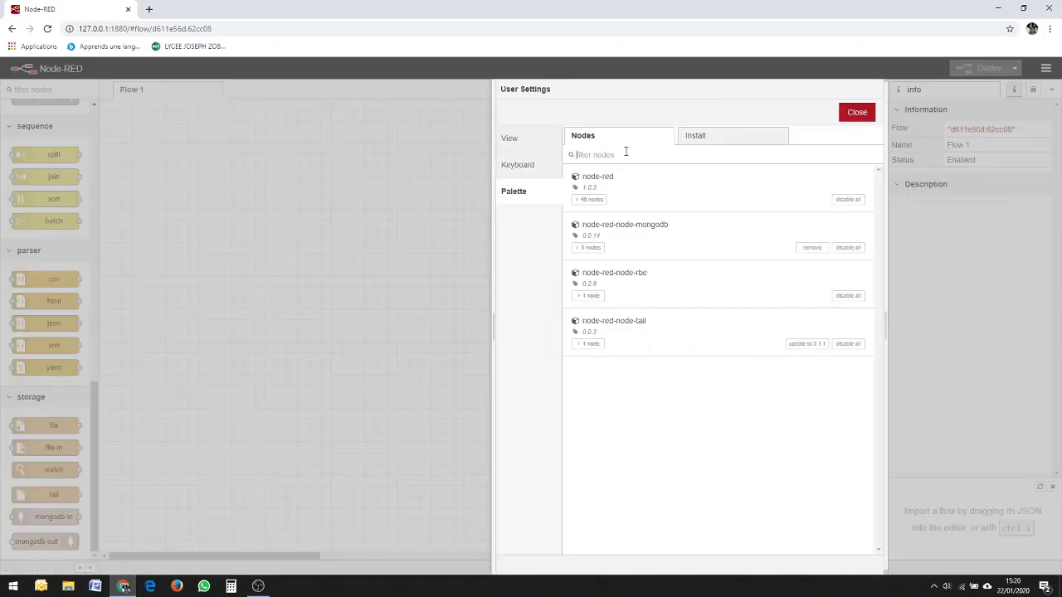
click(717, 138)
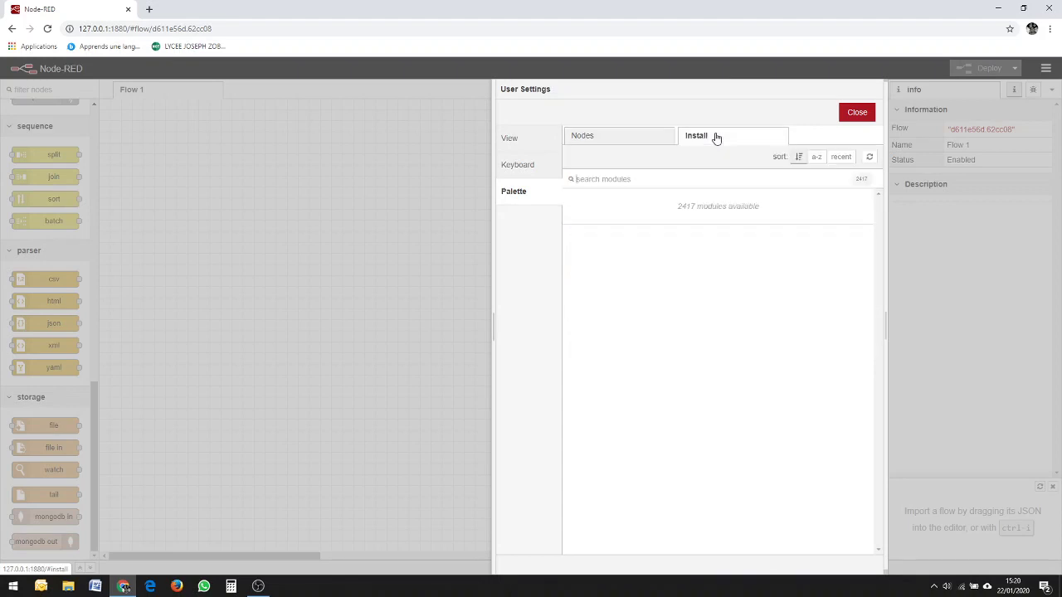
click(630, 176)
text(das)
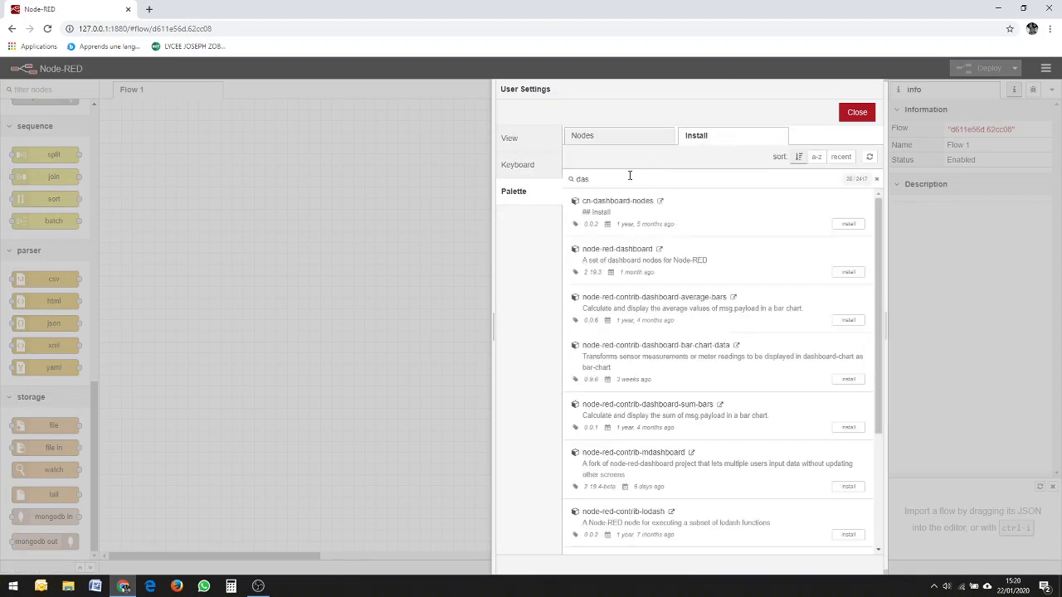
text(hbo)
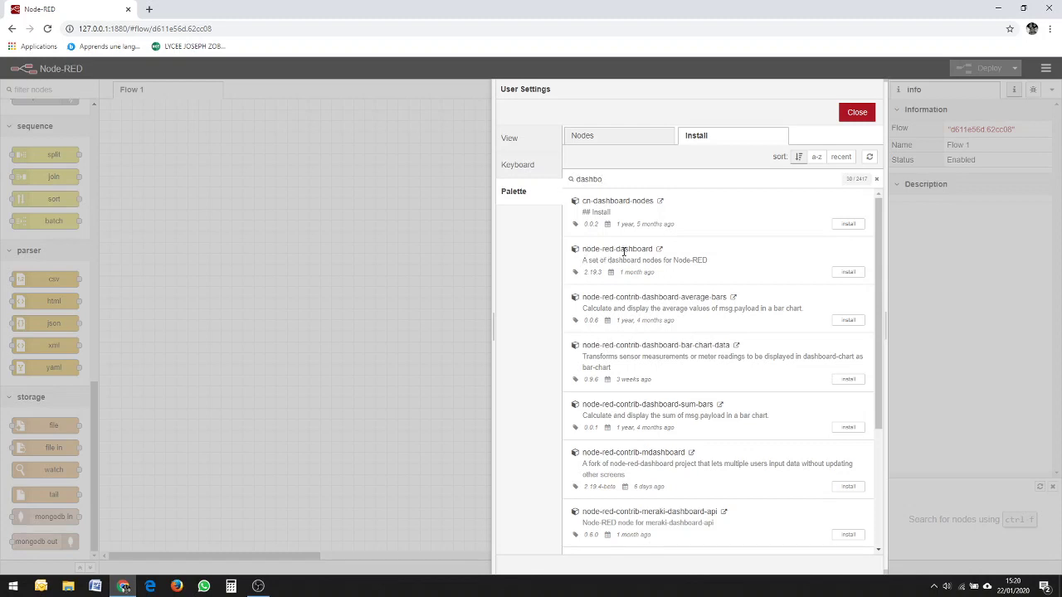
click(848, 274)
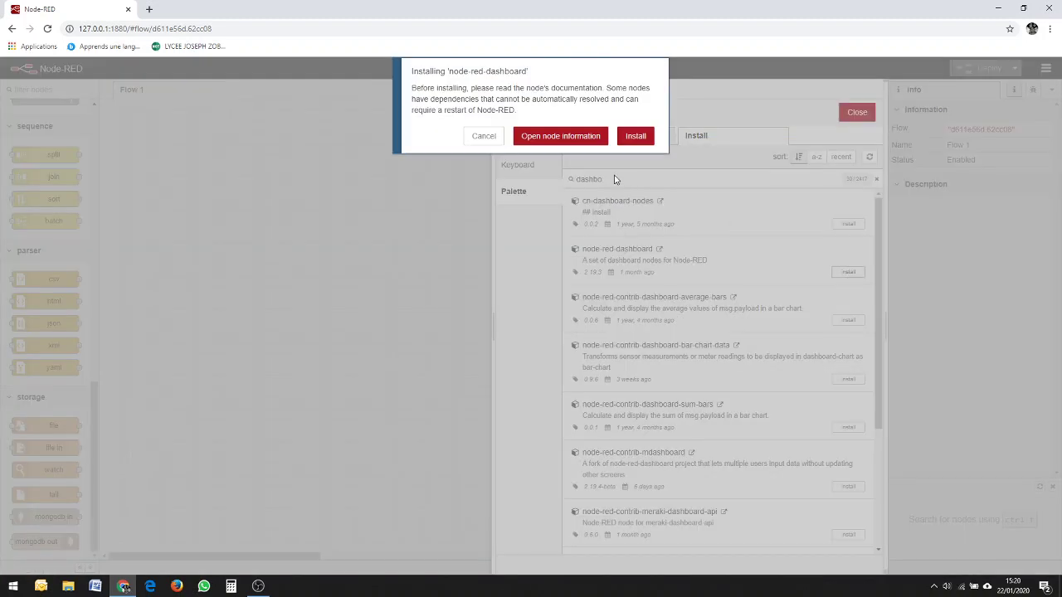
click(638, 136)
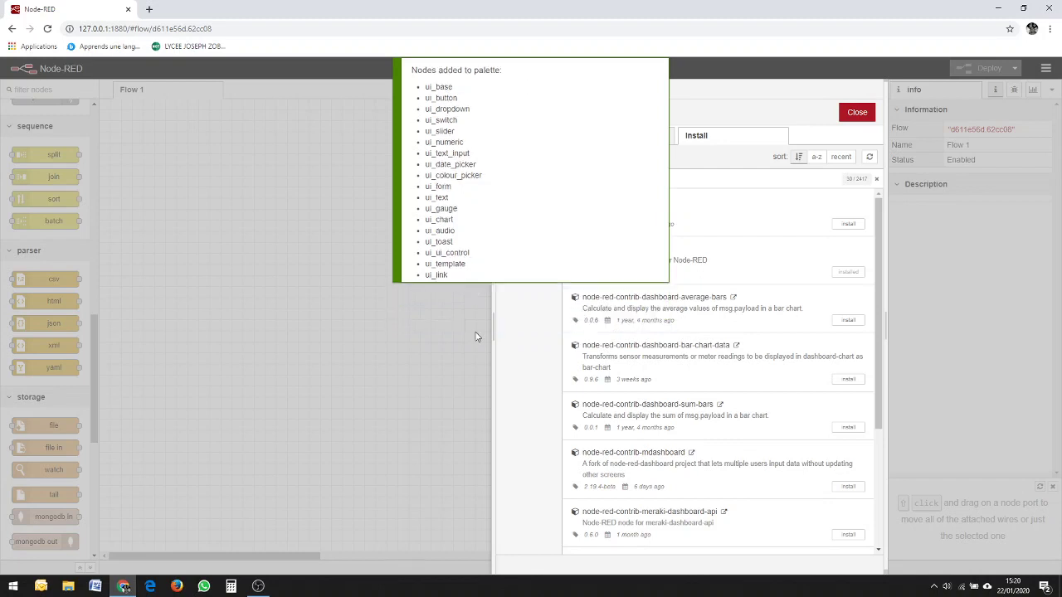
click(858, 113)
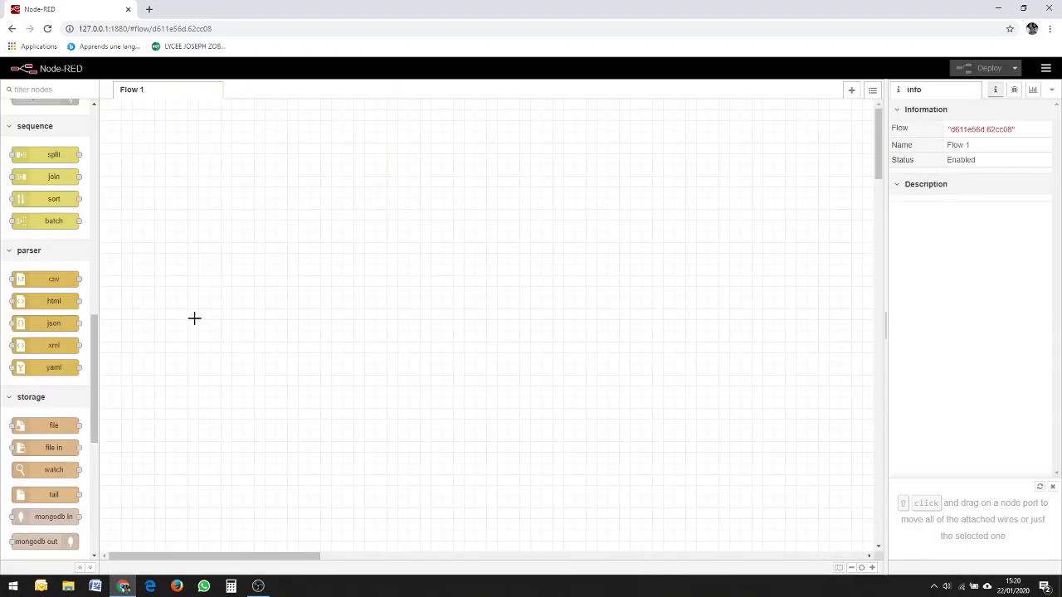
Look through the node palette for the dashboard category and its nodes.
scroll(71, 332, down, 5)
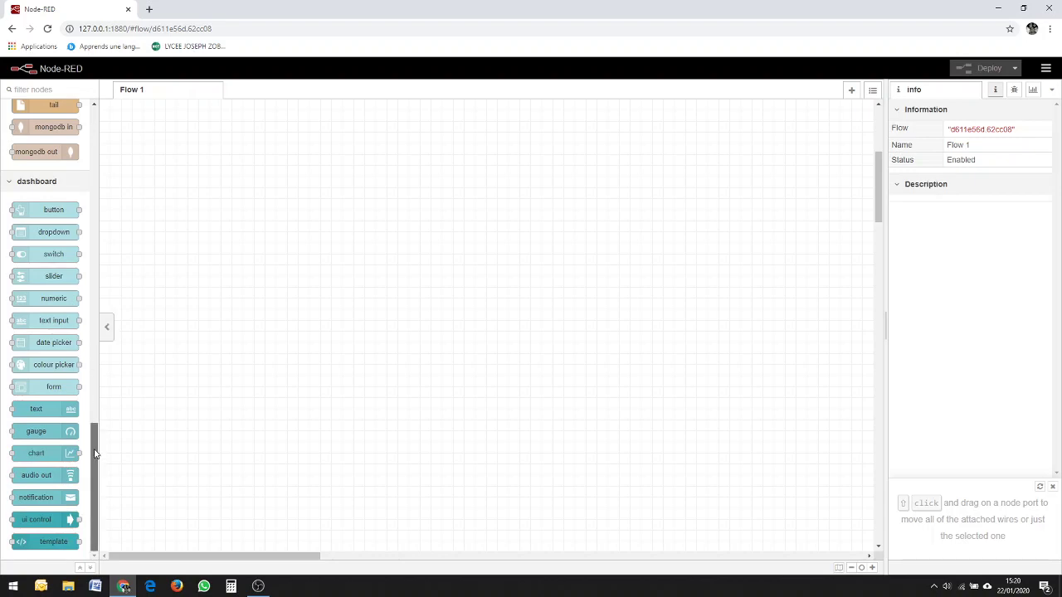
drag(95, 453, 108, 117)
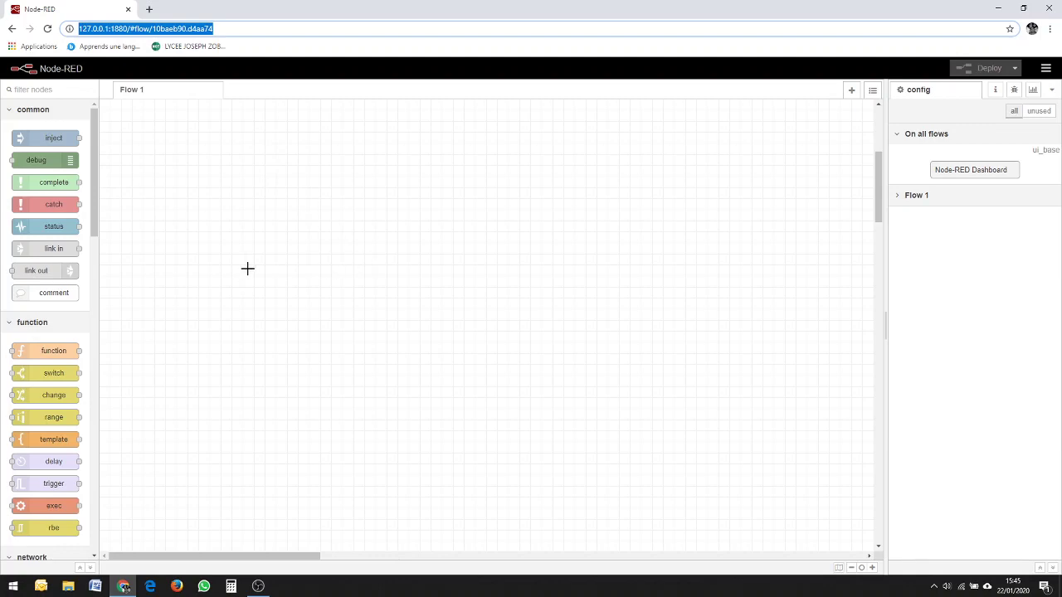
scroll(59, 196, down, 1)
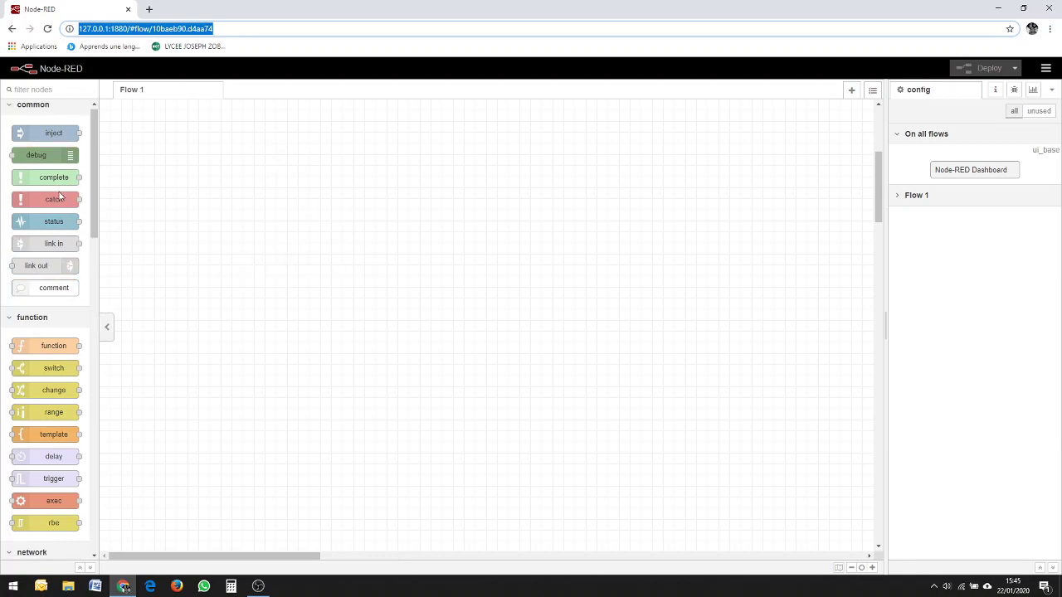
scroll(60, 197, down, 5)
scroll(60, 196, up, 6)
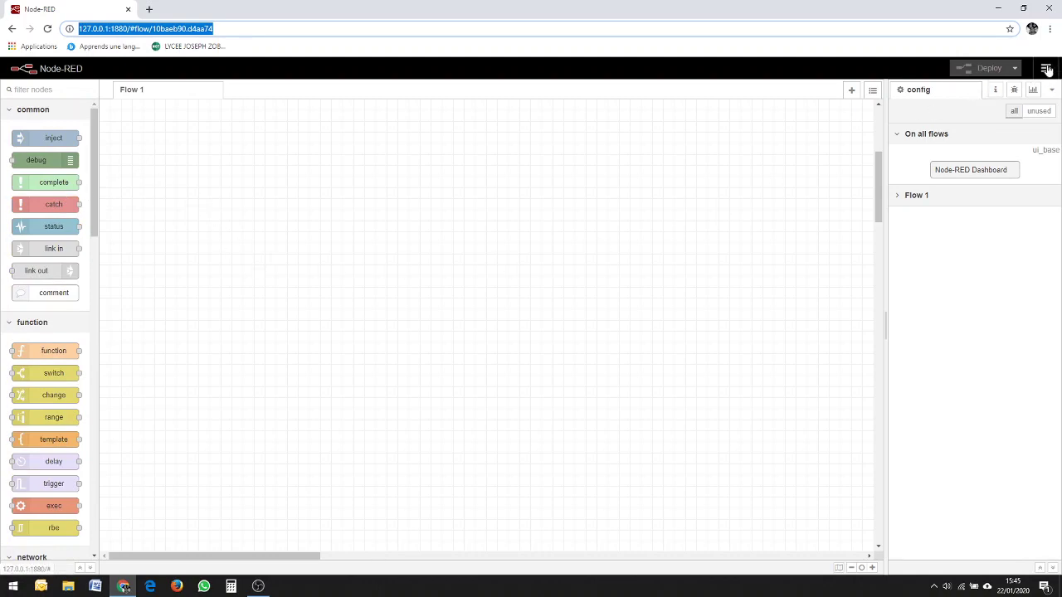
Open the desktop file Programme node-red devis V1.4.txt in Notepad, copy its entire contents and minimize the windows covering the desktop.
click(998, 8)
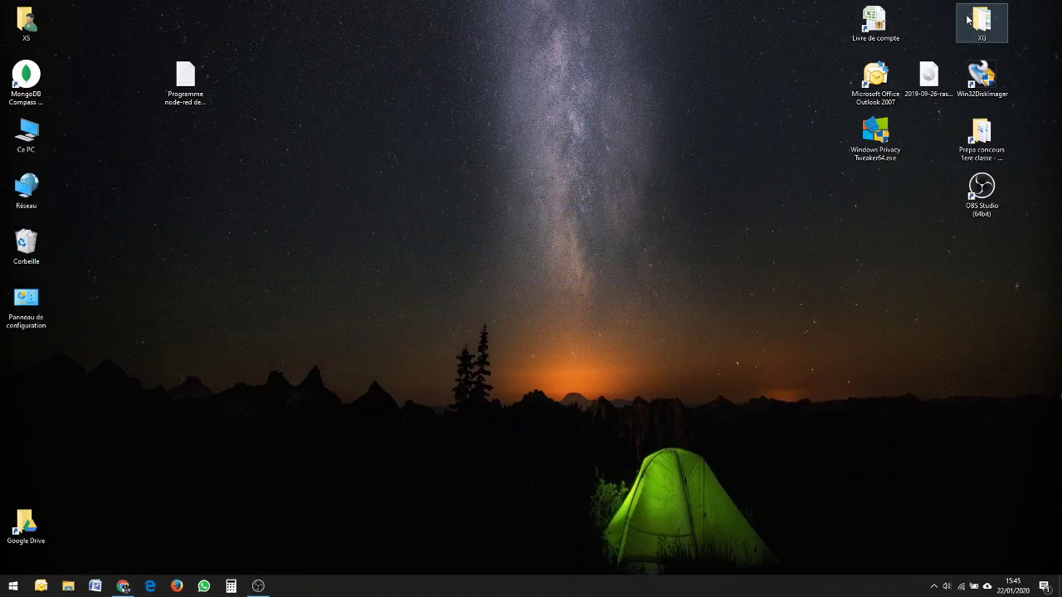
click(194, 92)
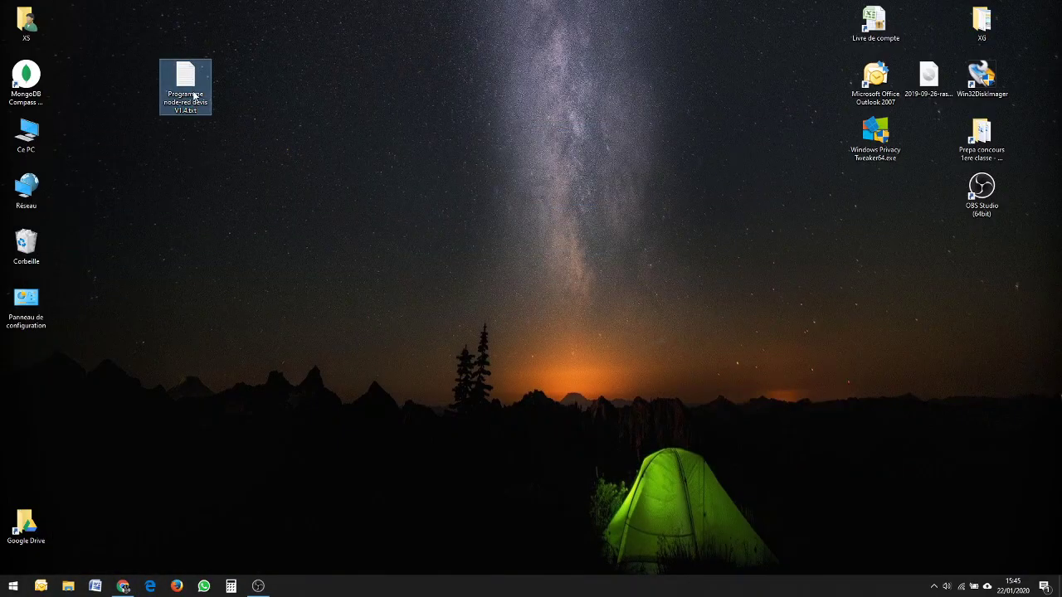
double_click(190, 79)
click(377, 263)
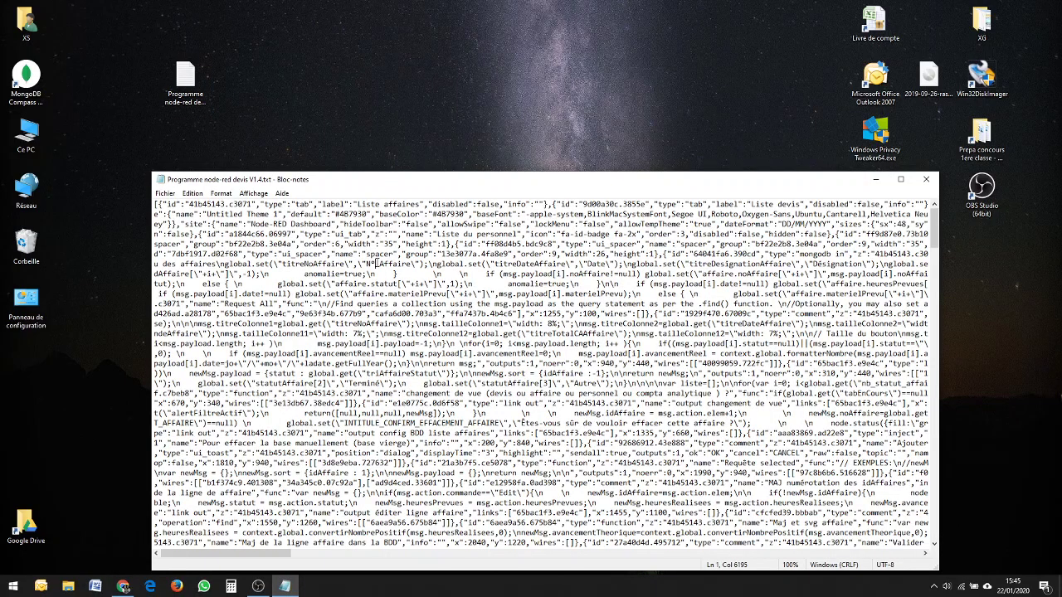
key(ctrl+a)
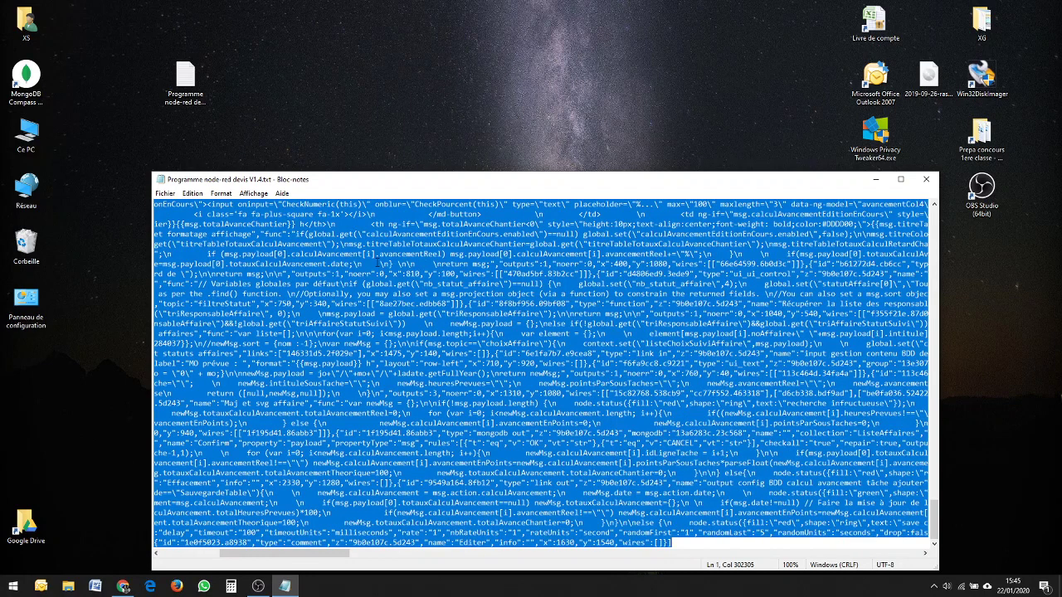
click(193, 193)
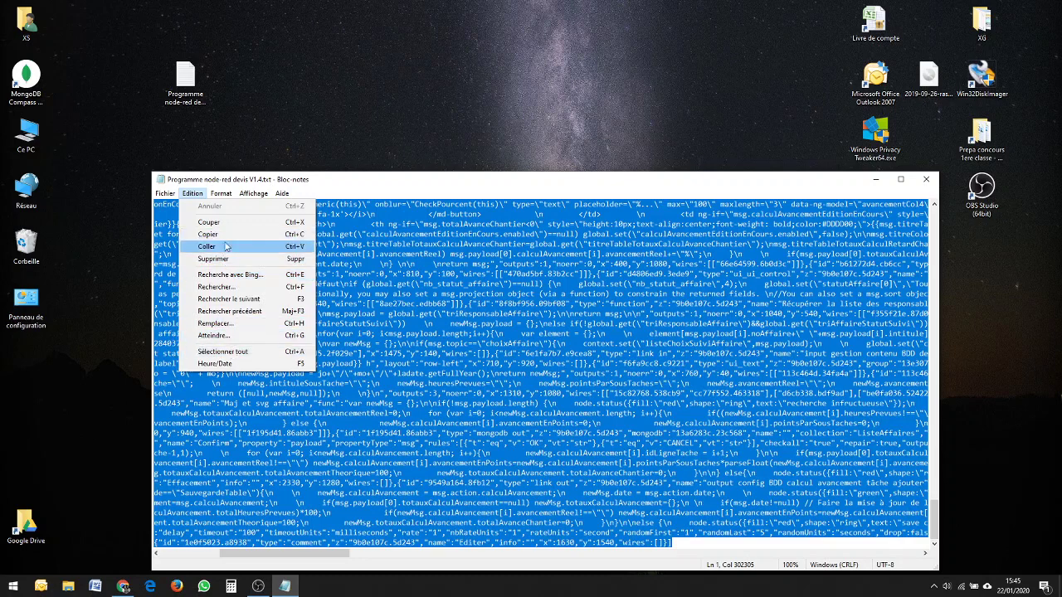
click(226, 236)
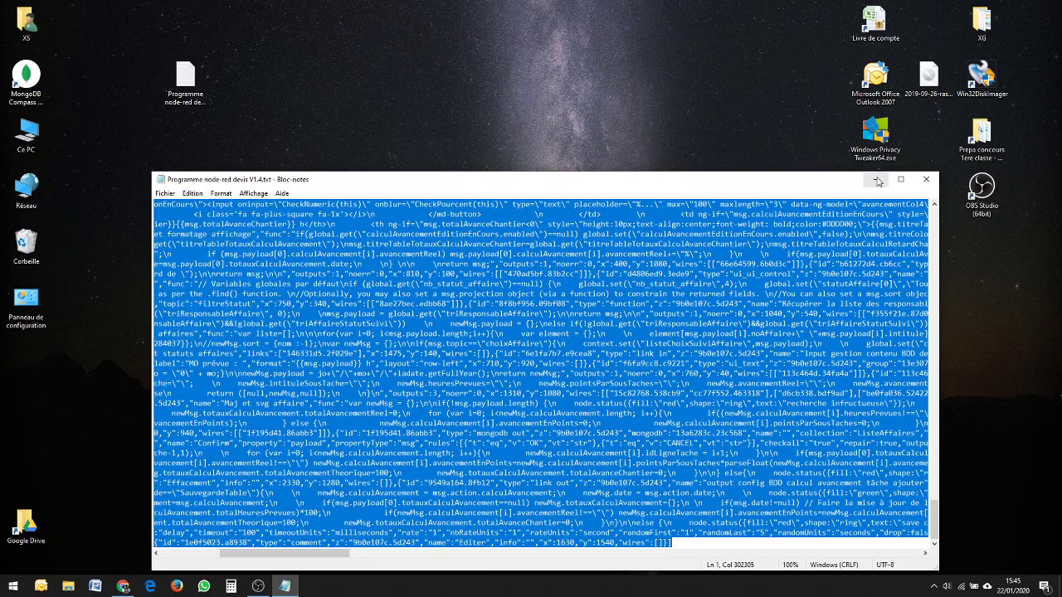
click(875, 179)
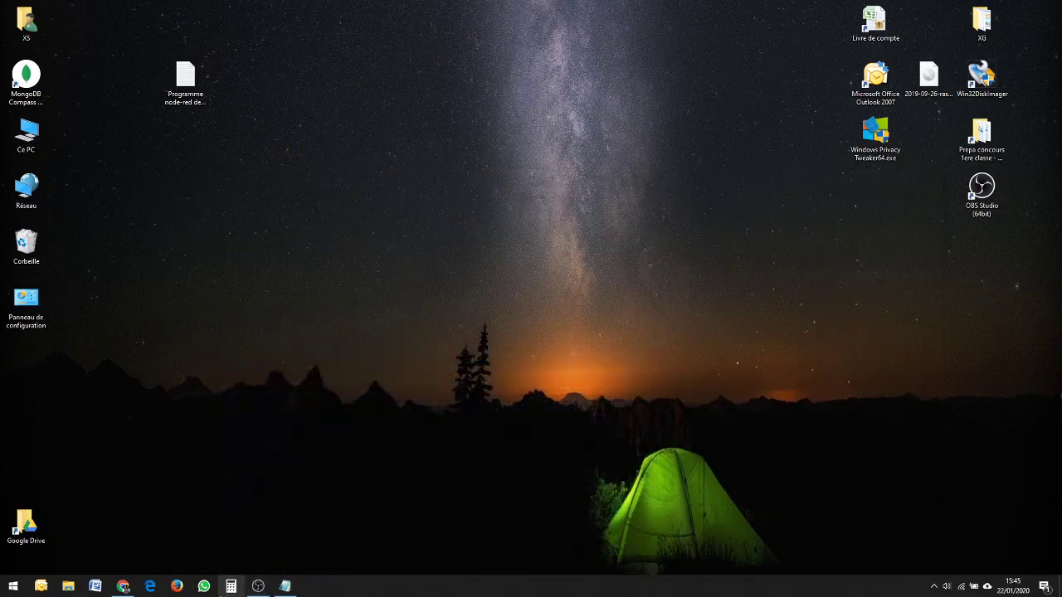
Switch back to Chrome and import the copied flow JSON from the clipboard into the current flow in Node-RED.
click(123, 586)
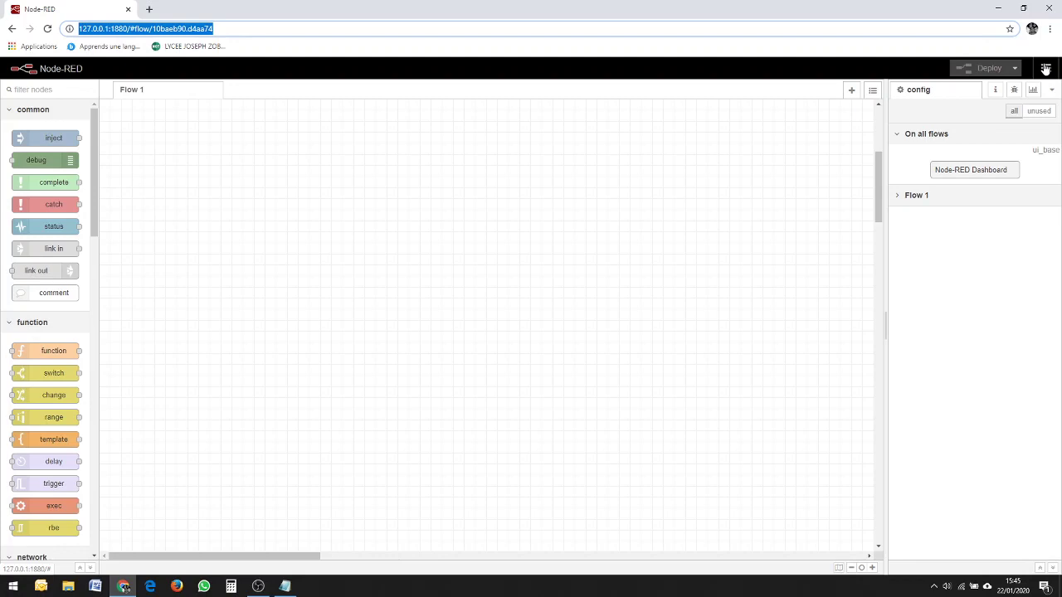
click(1045, 68)
click(998, 112)
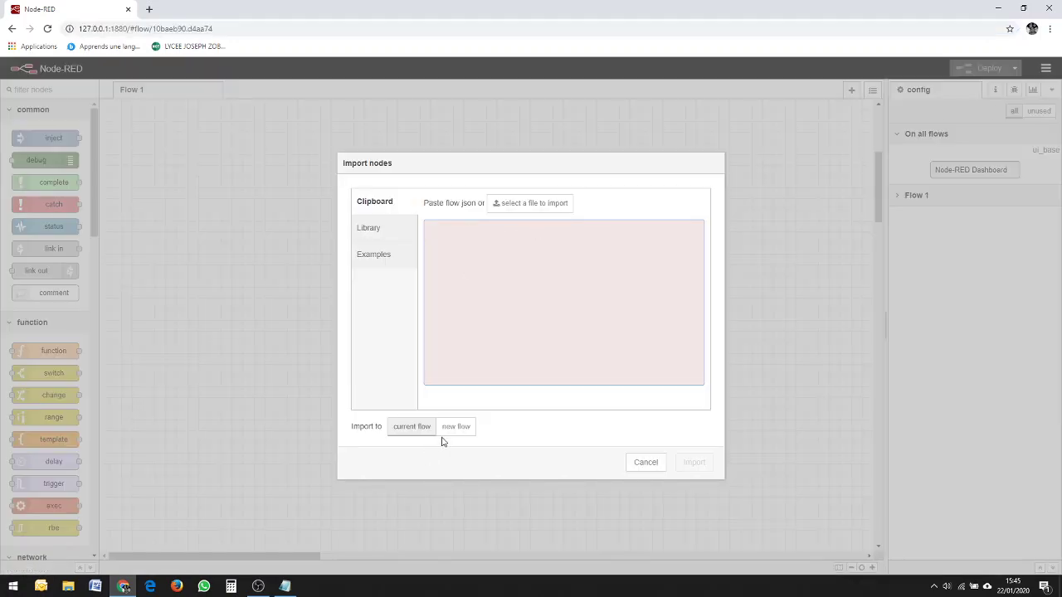
right_click(498, 234)
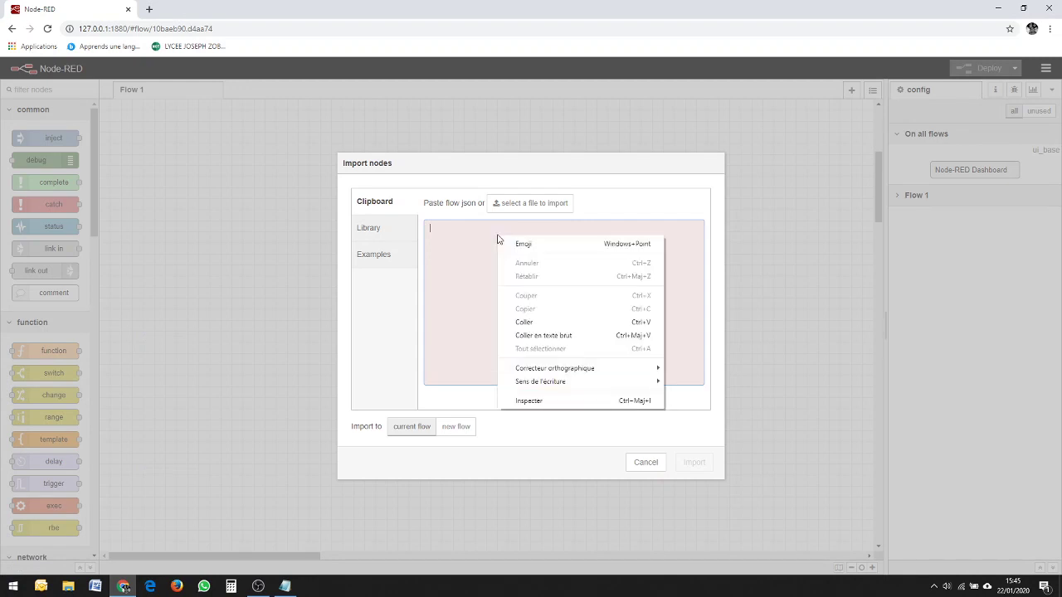
click(538, 319)
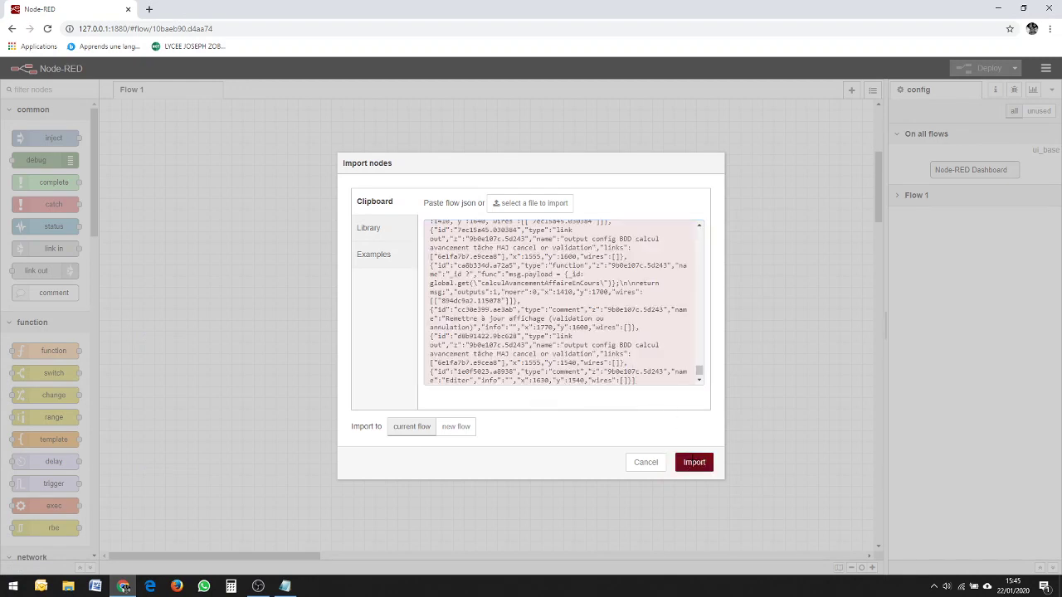
click(693, 462)
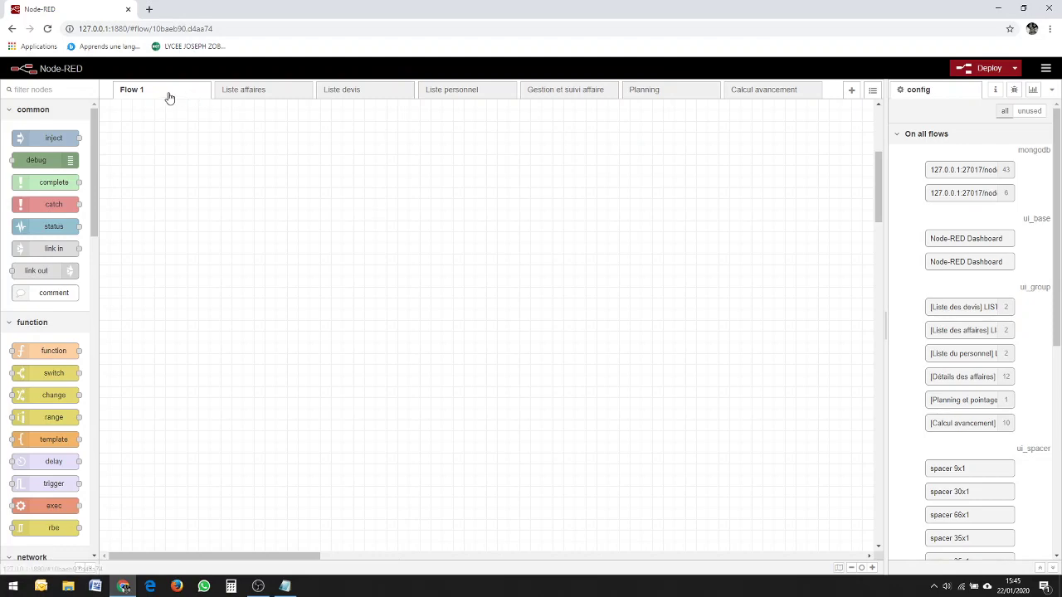
Delete the empty Flow 1 from the workspace.
click(247, 94)
click(146, 92)
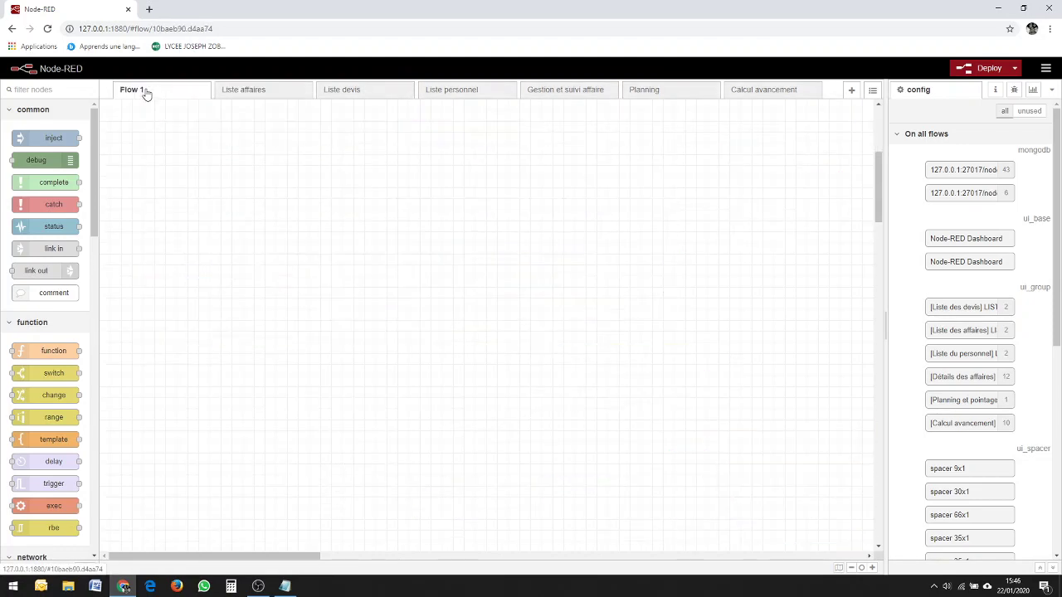
double_click(168, 91)
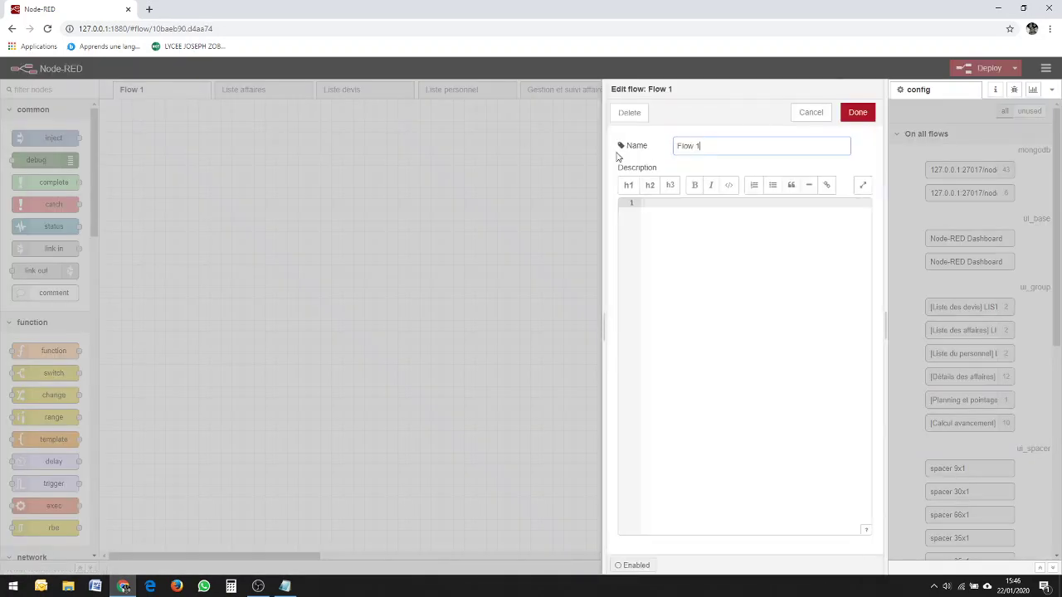
click(629, 114)
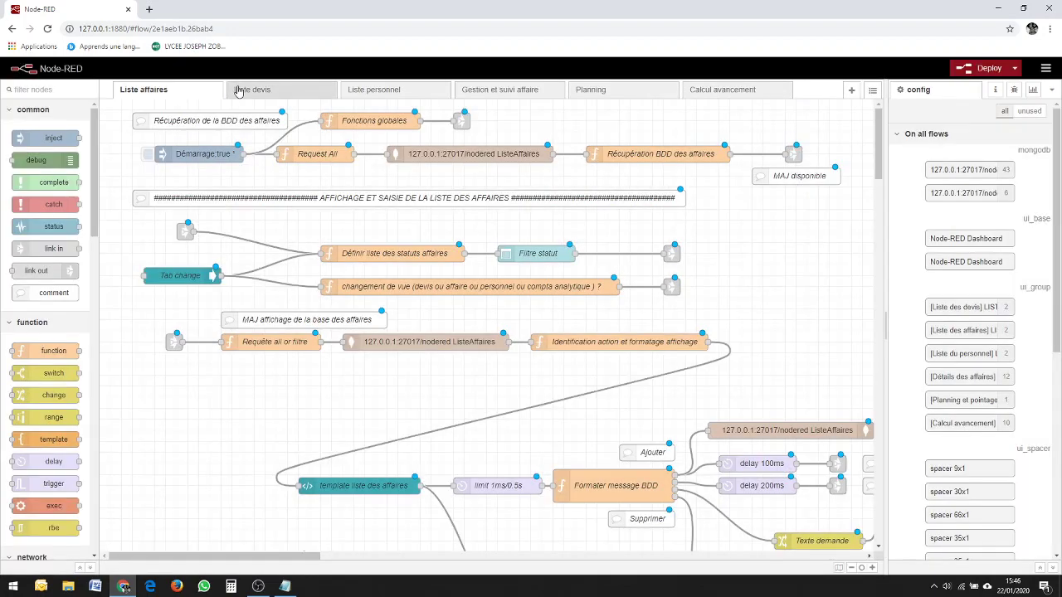
Review the Liste devis and Liste personnel flows and deploy the imported flows.
click(304, 91)
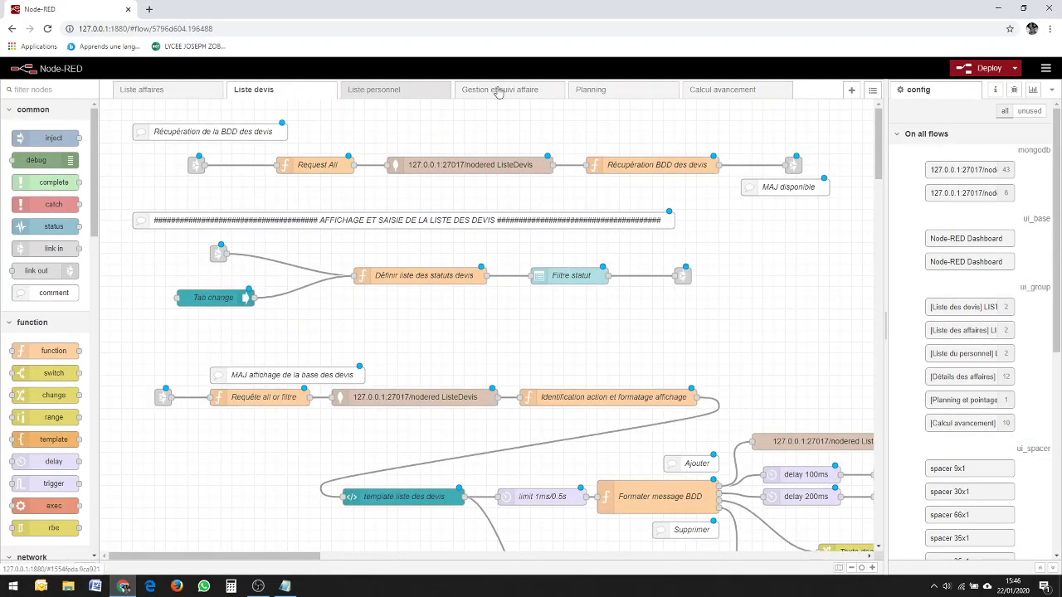
click(385, 90)
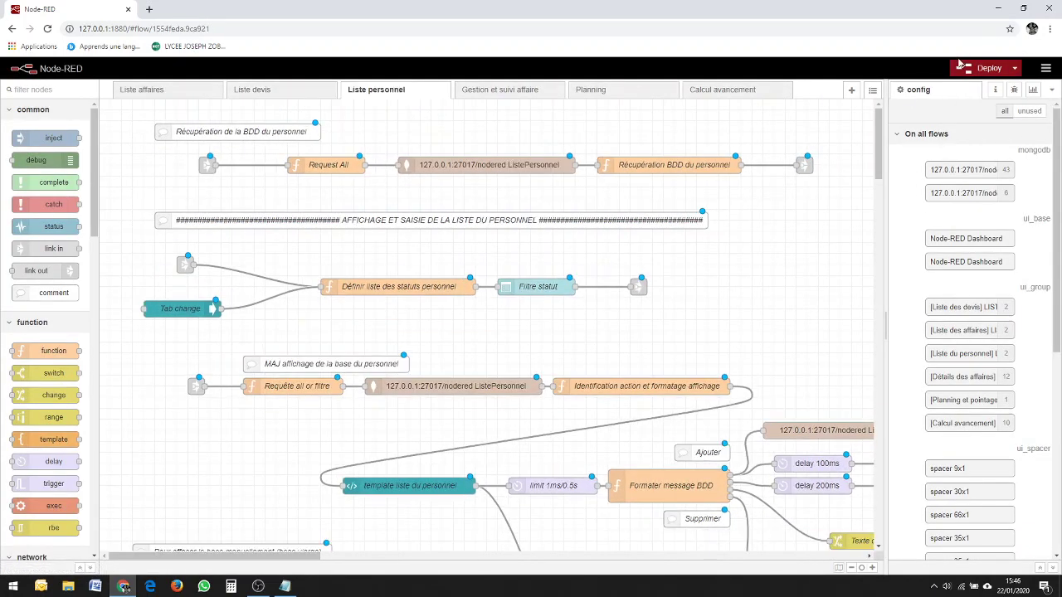
click(977, 68)
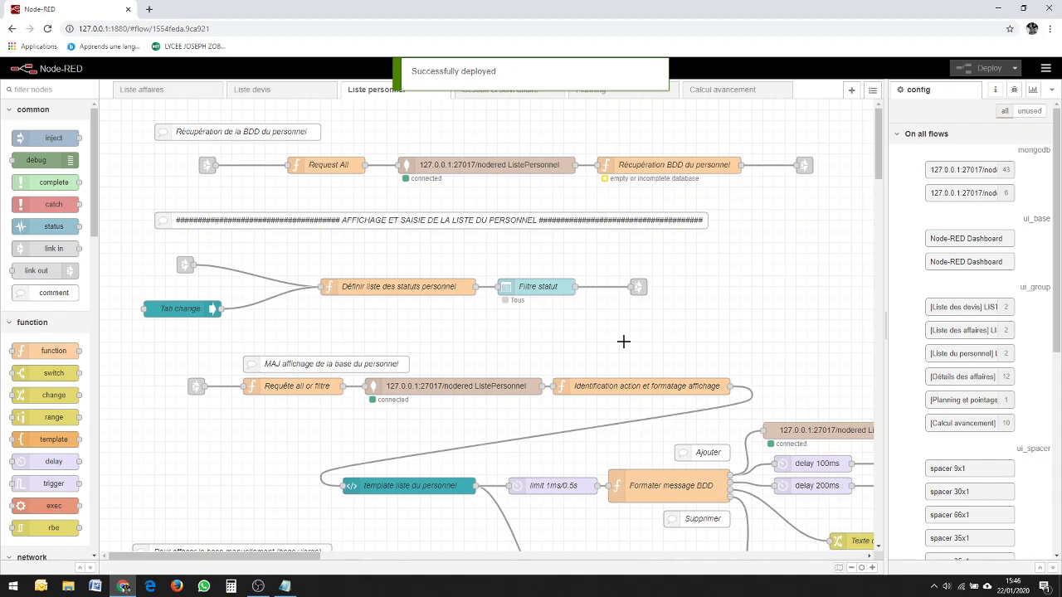
scroll(595, 273, down, 10)
scroll(592, 267, up, 10)
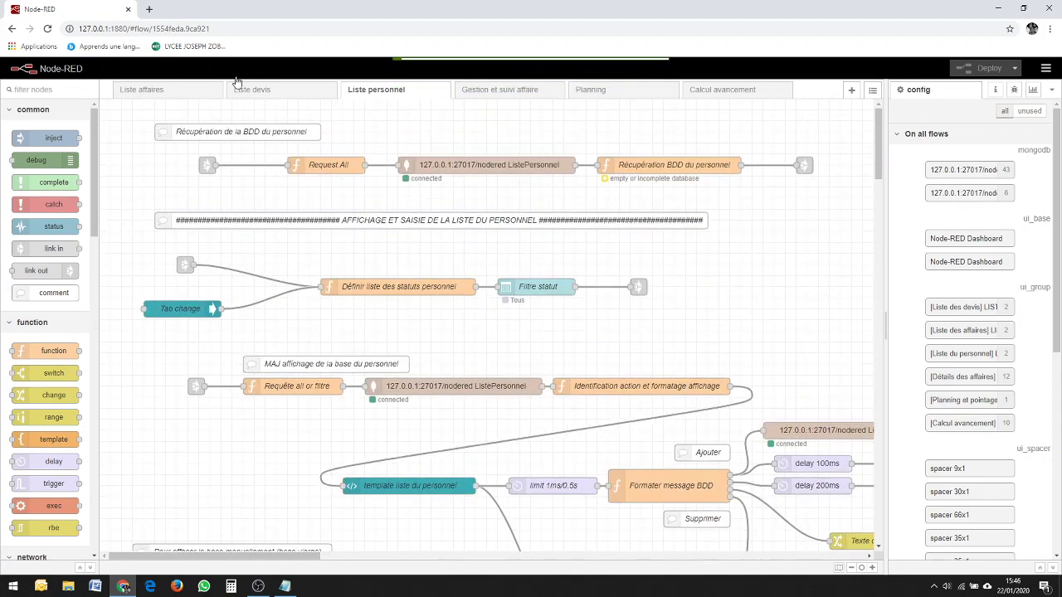
Open the Node-RED dashboard at 127.0.0.1:1880/ui in a new browser tab.
click(150, 9)
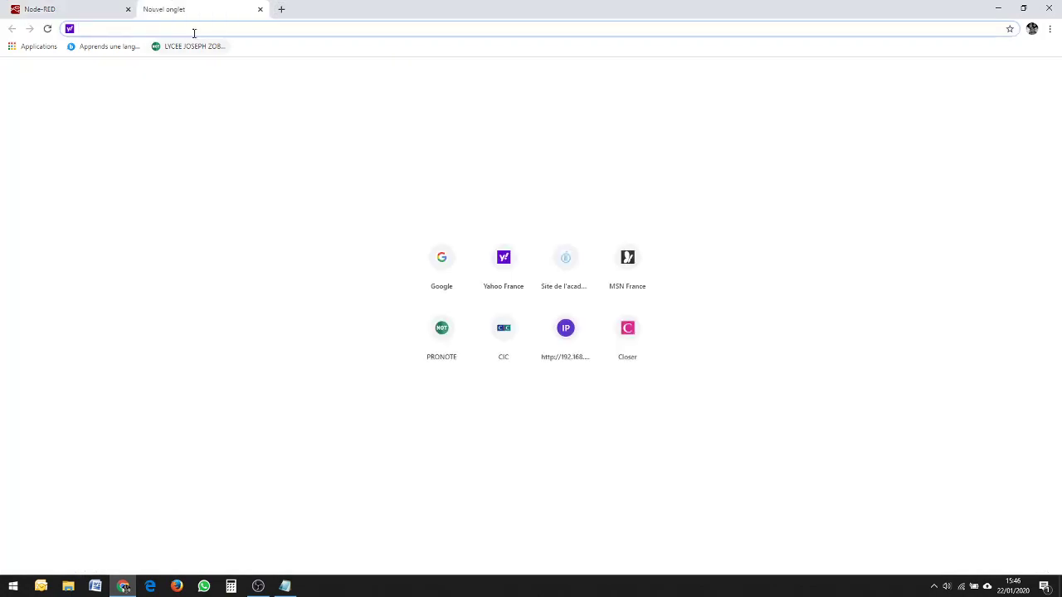
text(1)
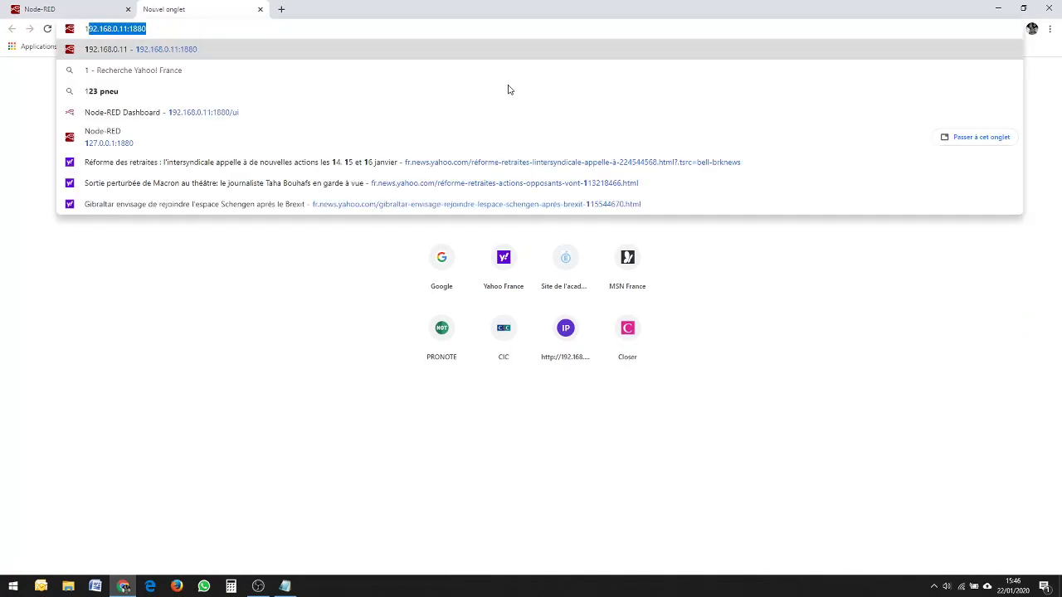
text(27)
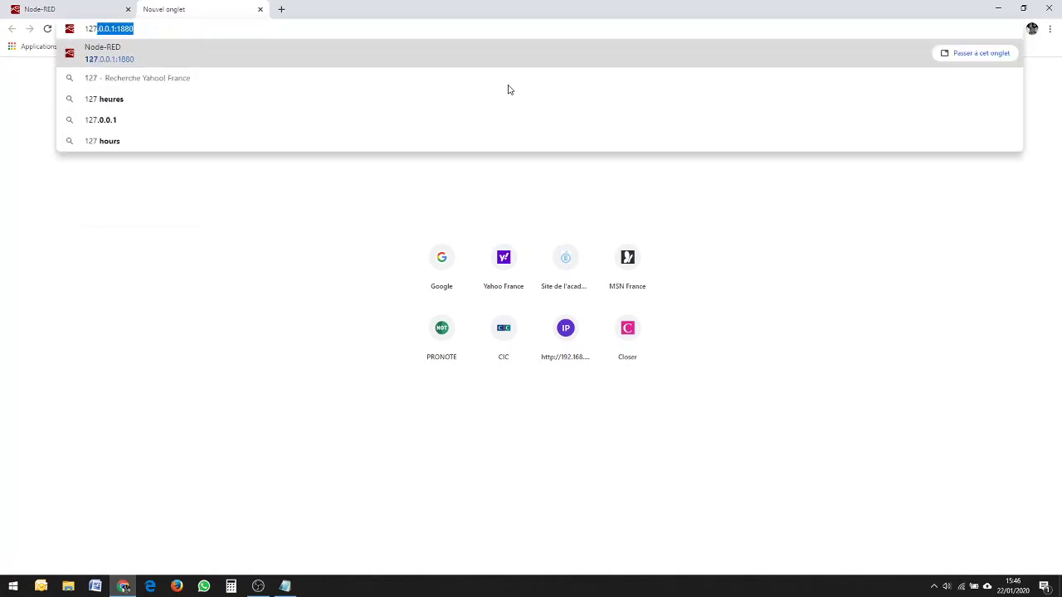
key(End)
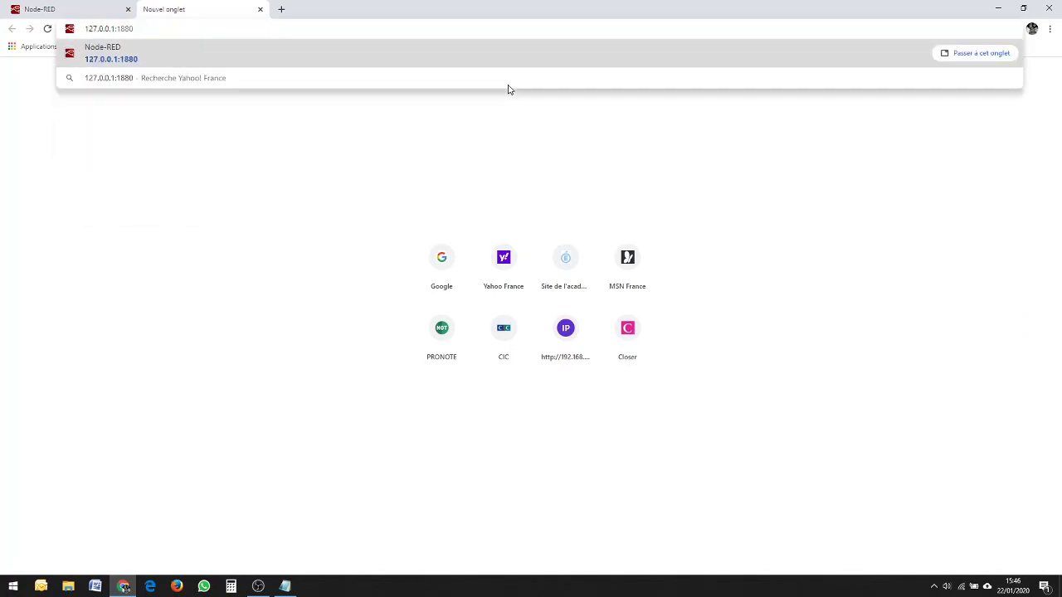
text(/)
text(ui)
key(Return)
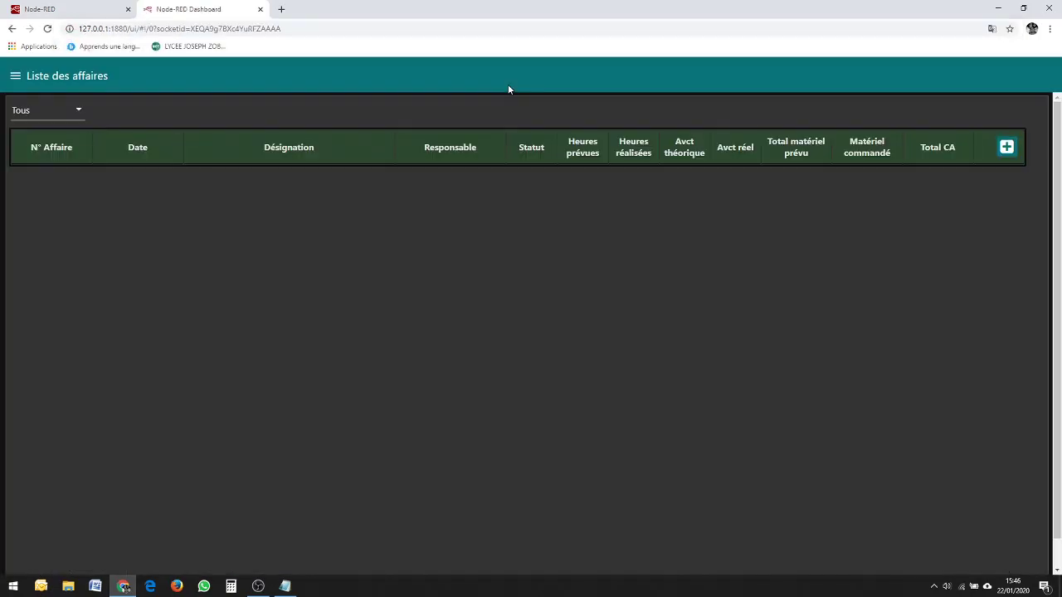
Look through the dashboard's Liste des devis, Liste du personnel, Détails des affaires, Planning et pointages and Calcul avancement pages.
click(14, 77)
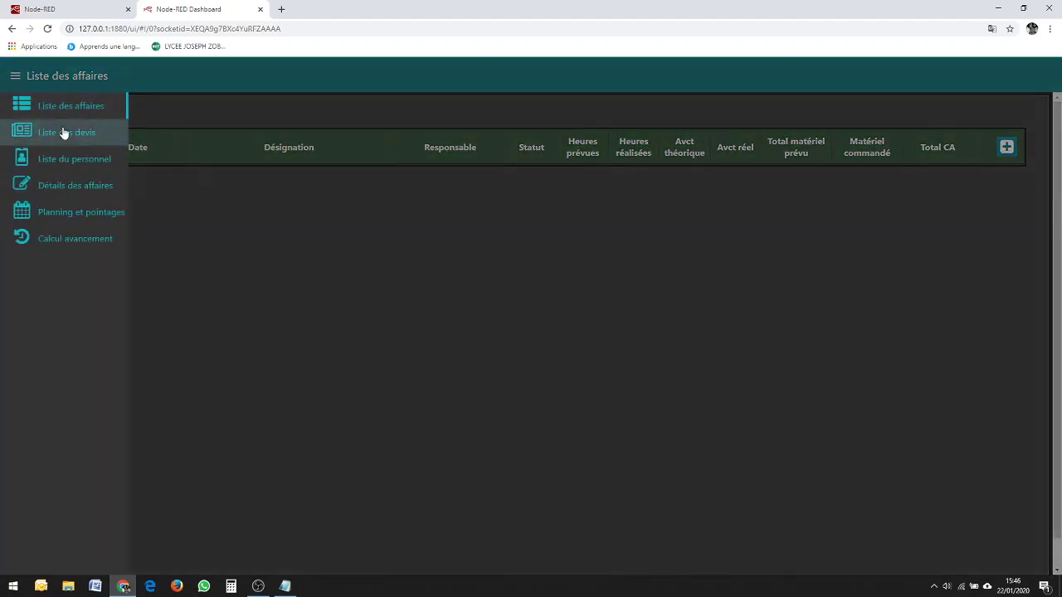
click(63, 132)
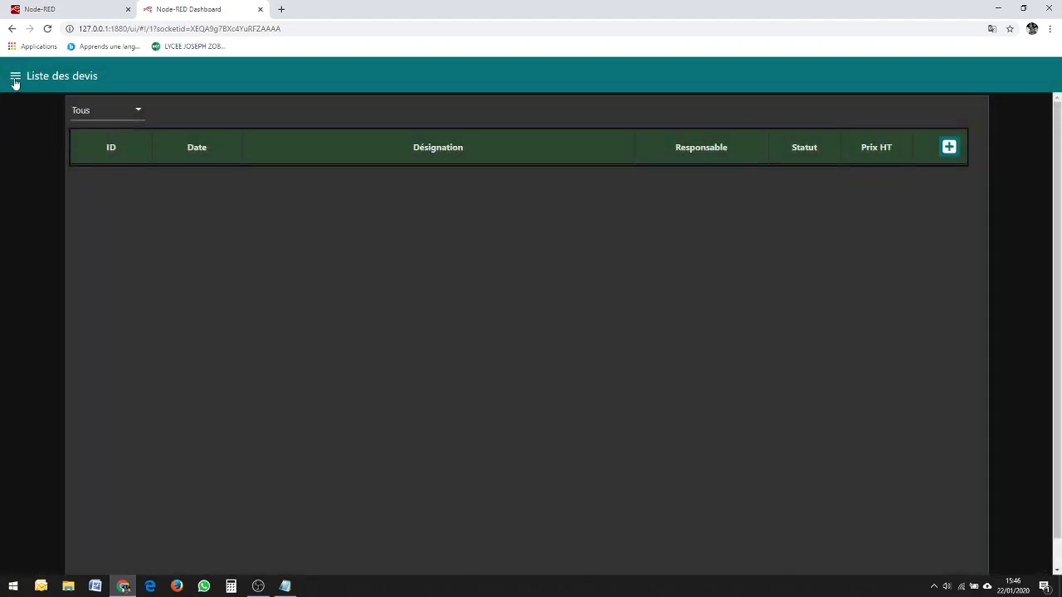
click(14, 77)
click(72, 164)
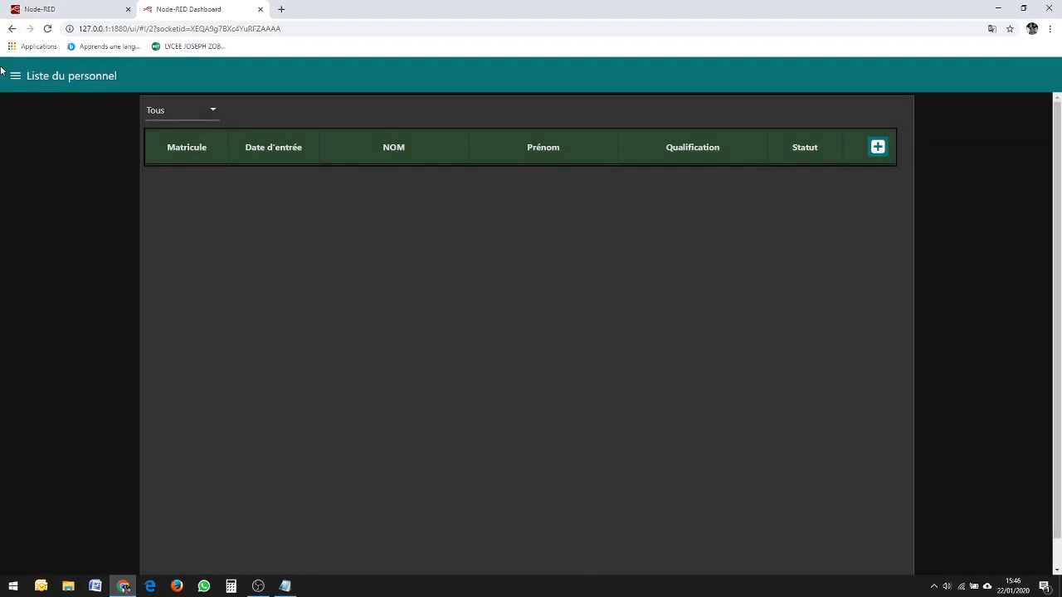
click(14, 76)
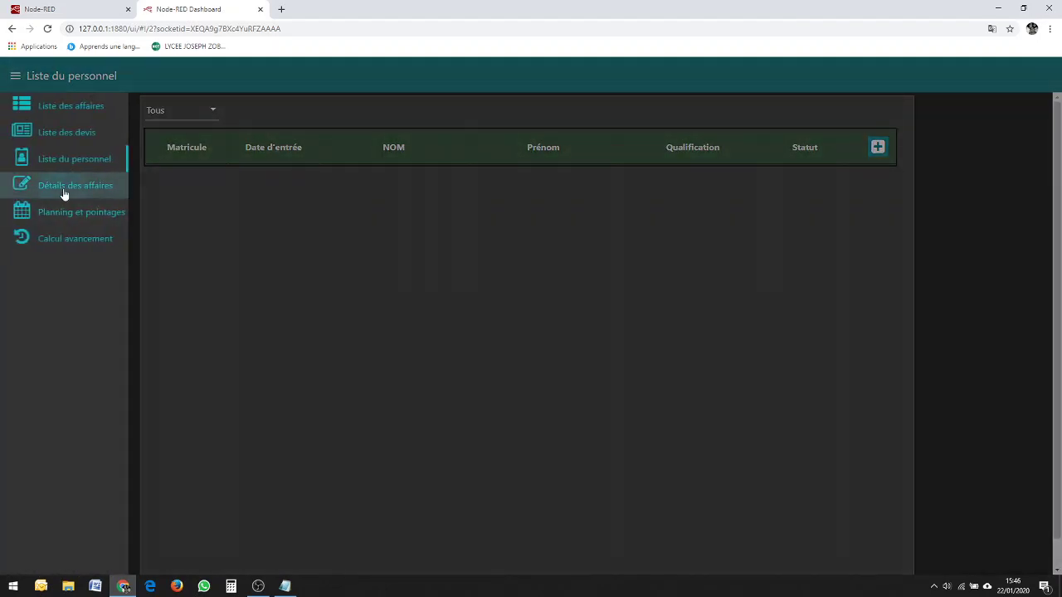
click(66, 187)
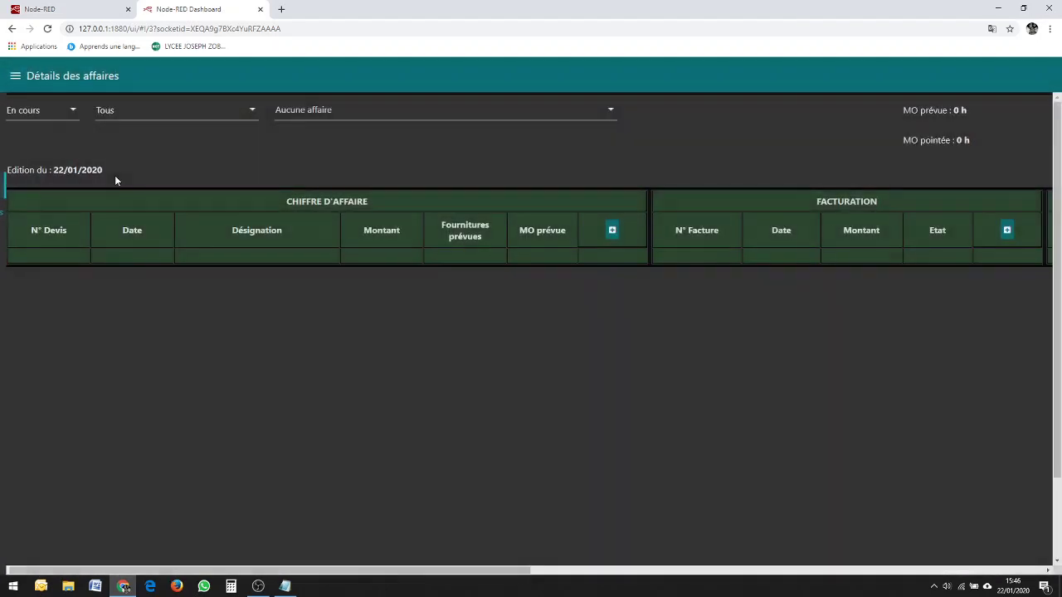
click(15, 76)
click(73, 214)
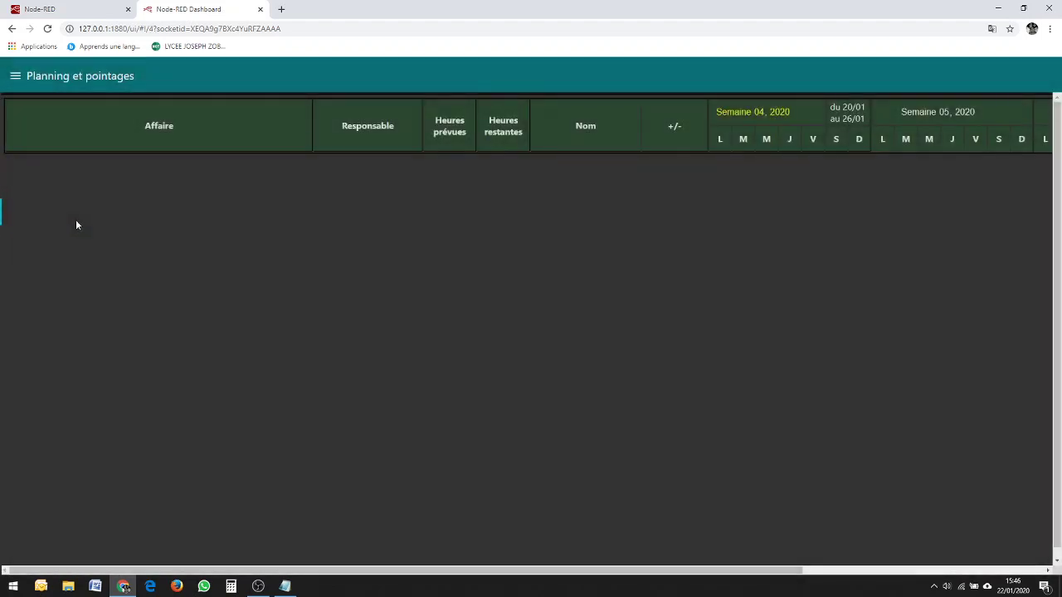
click(15, 76)
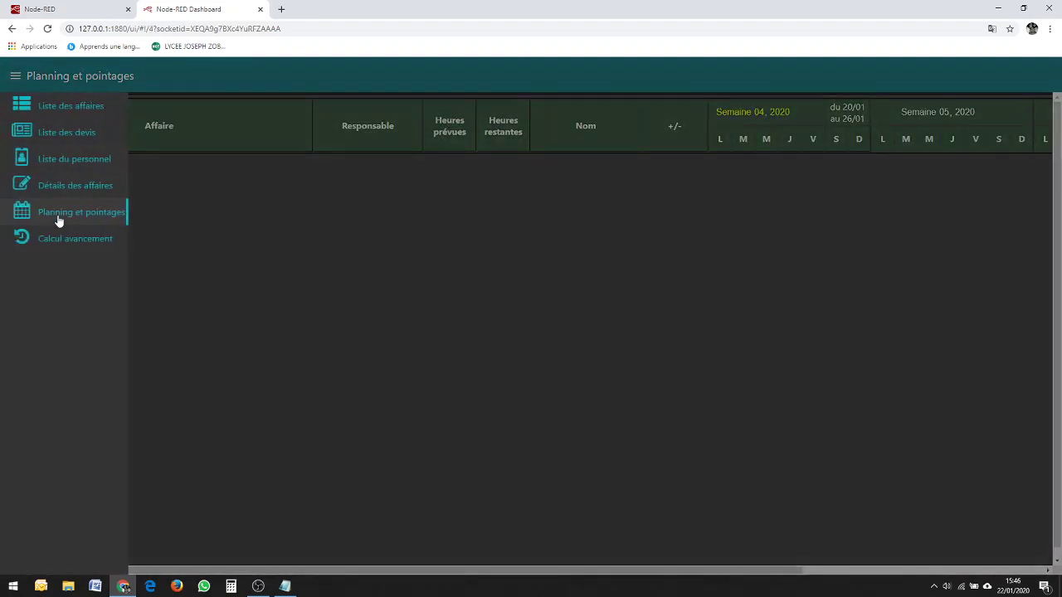
click(64, 242)
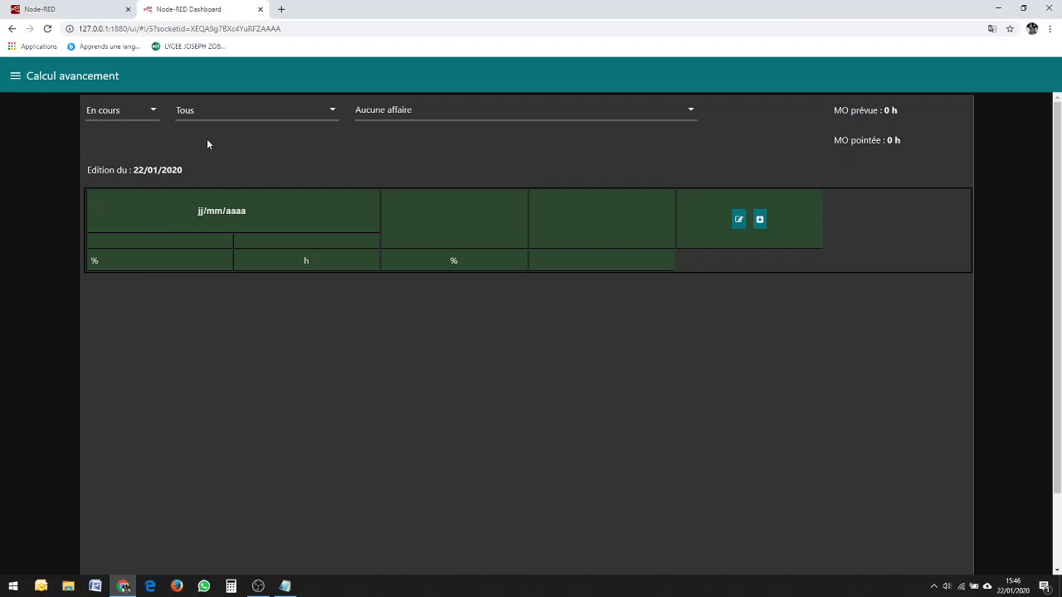
Add an affair with the designation Affaire n°1 to the Liste des affaires and save it.
click(15, 76)
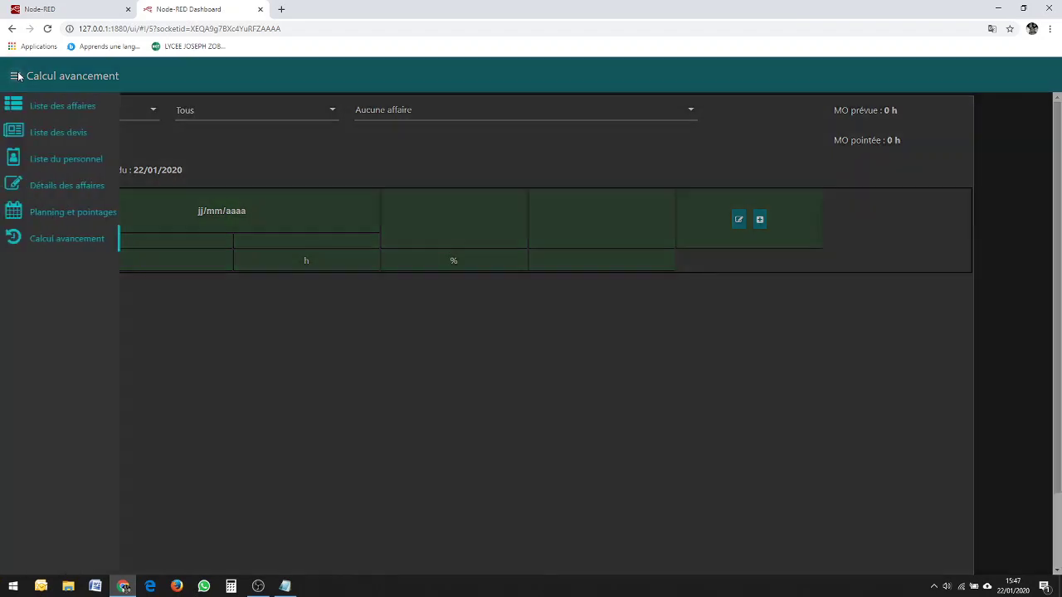
click(61, 112)
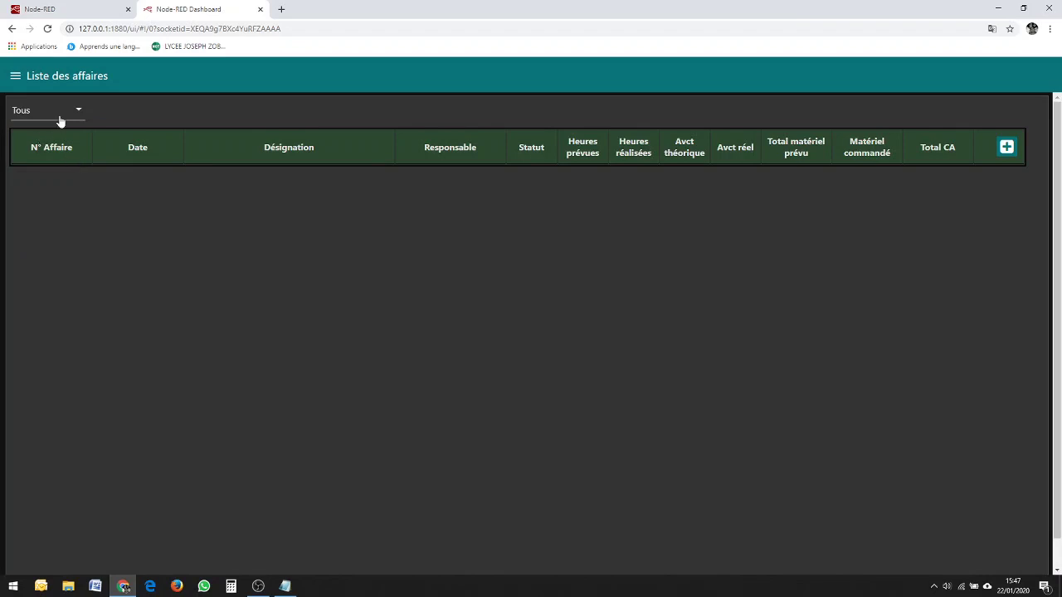
click(1006, 148)
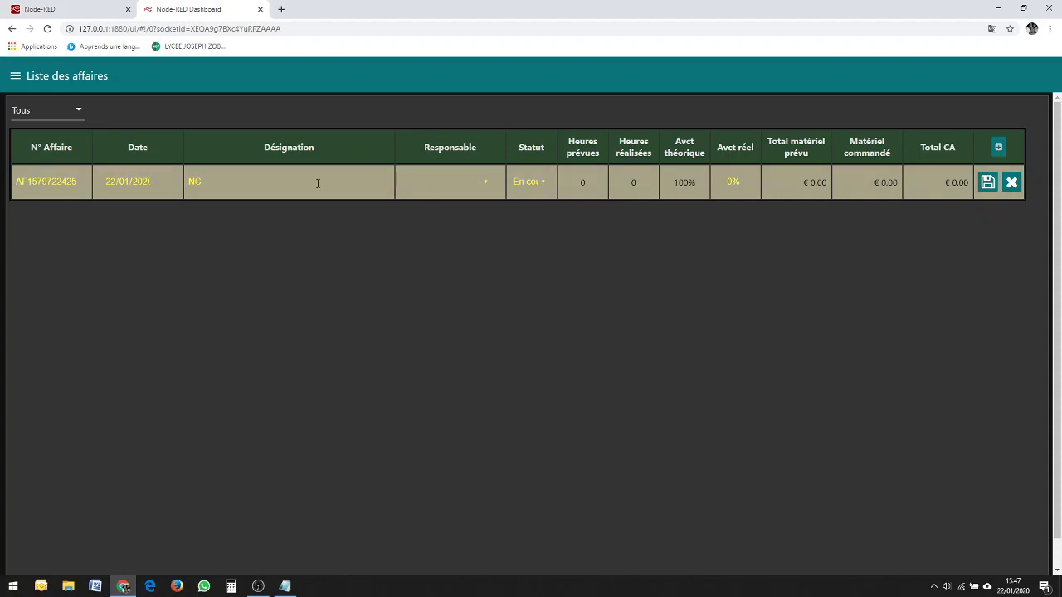
double_click(183, 185)
text(All)
click(987, 181)
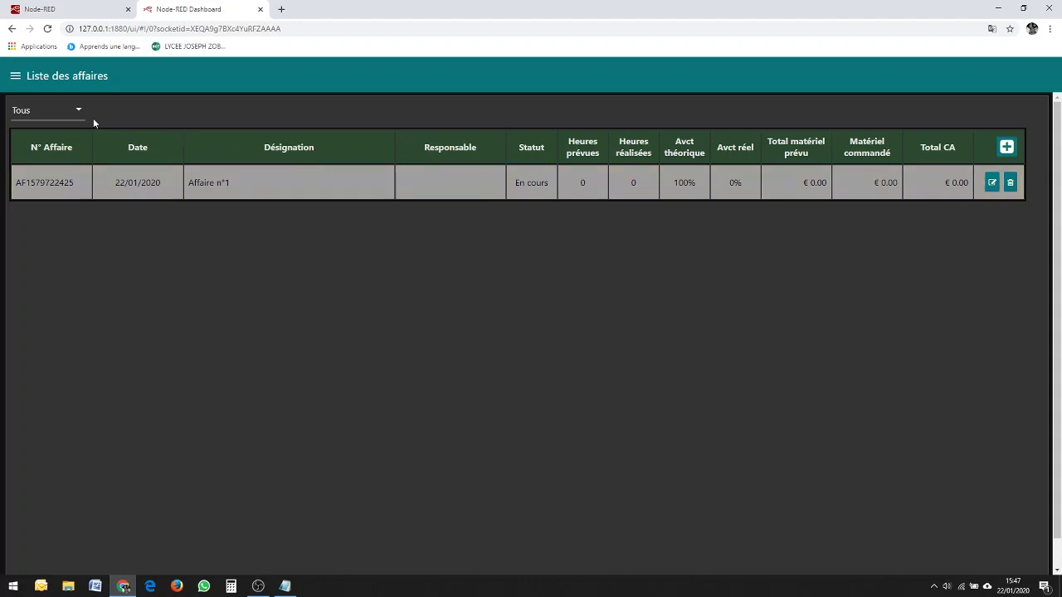
Add an employee to the Liste du personnel, entering the employee's last name and first name, and save the record.
click(15, 74)
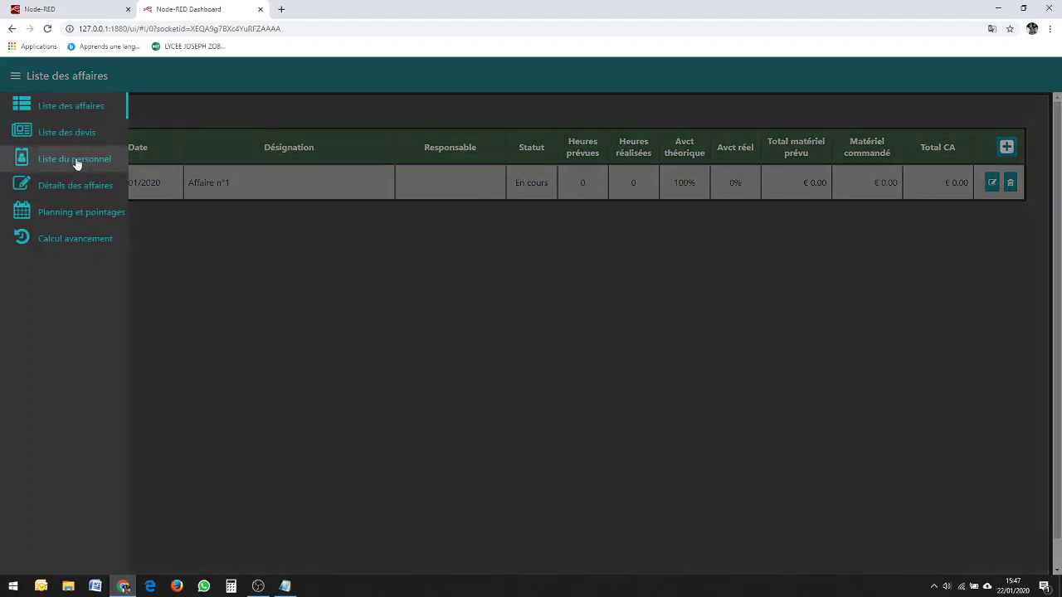
click(75, 160)
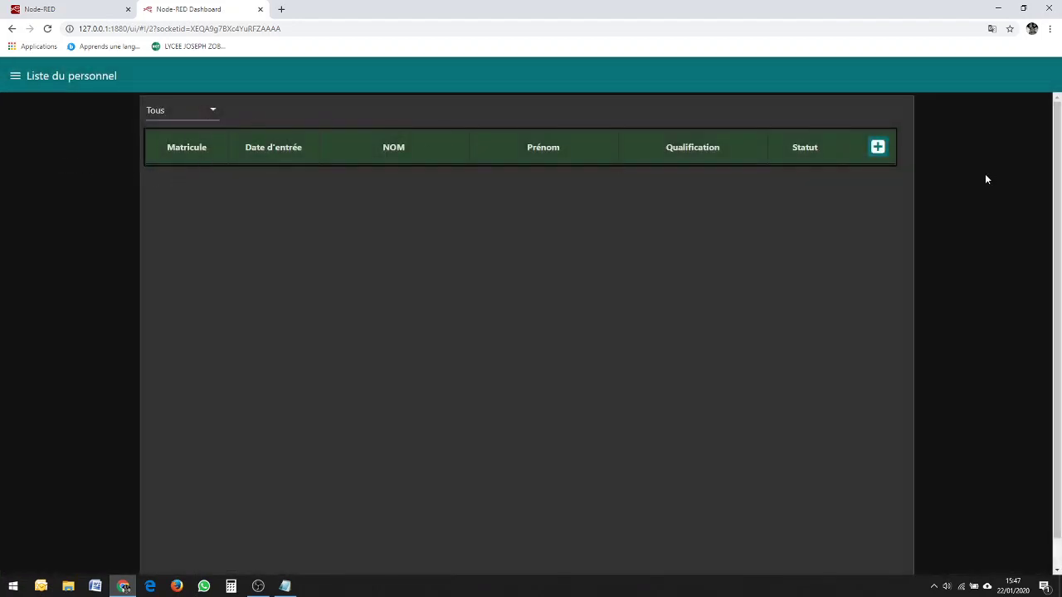
click(878, 147)
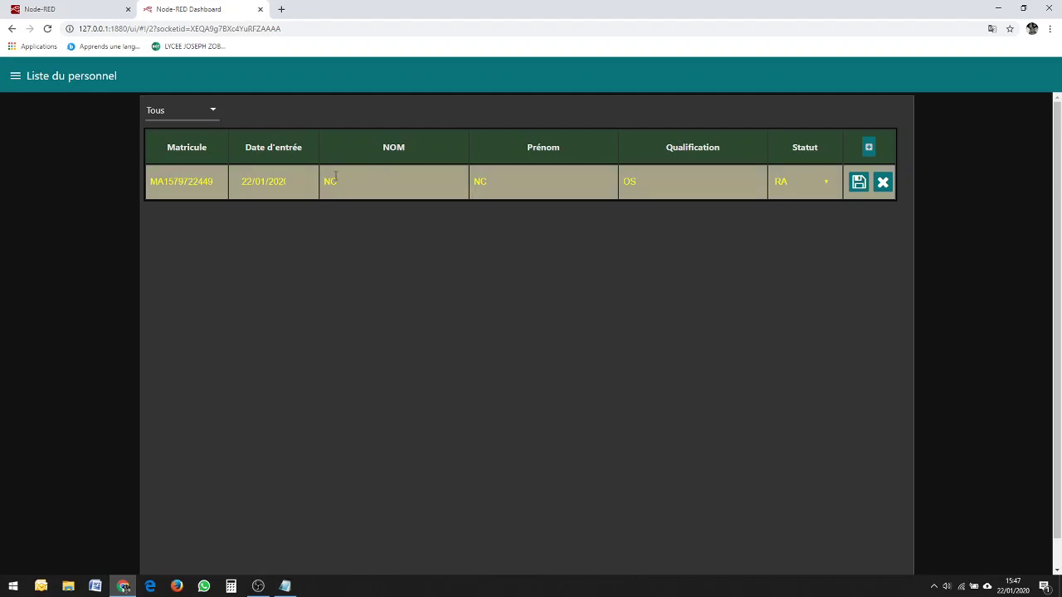
key(BackSpace)
key(BackSpace)
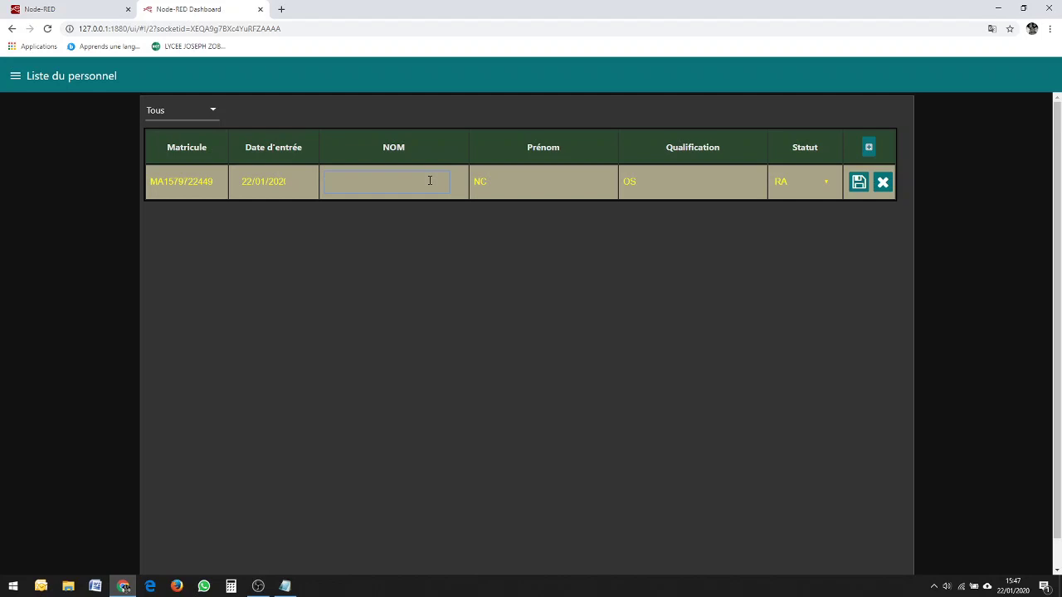
text(NDJEAN)
key(Tab)
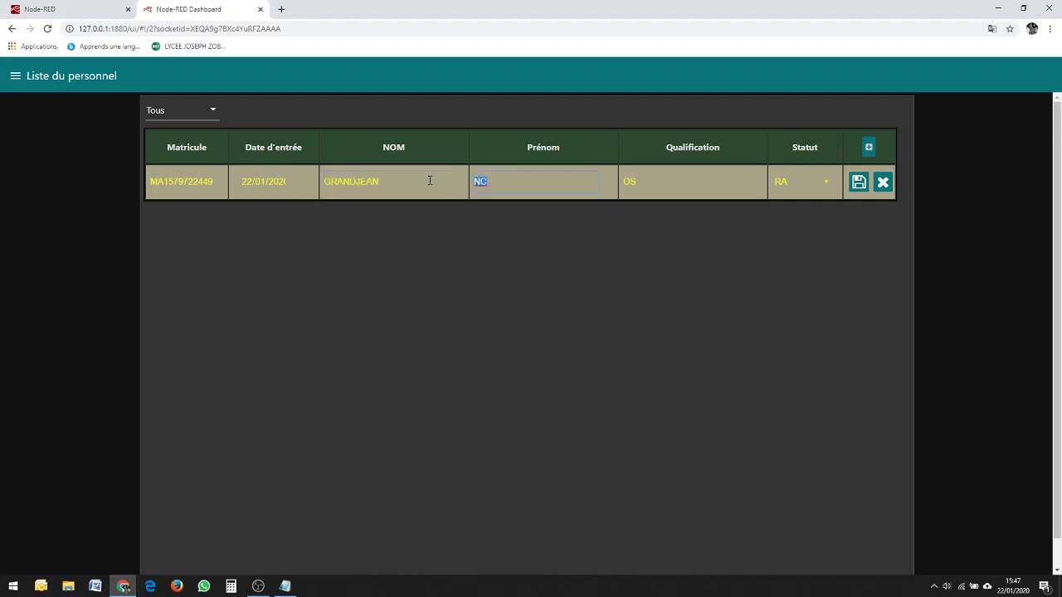
text(Xa)
click(858, 181)
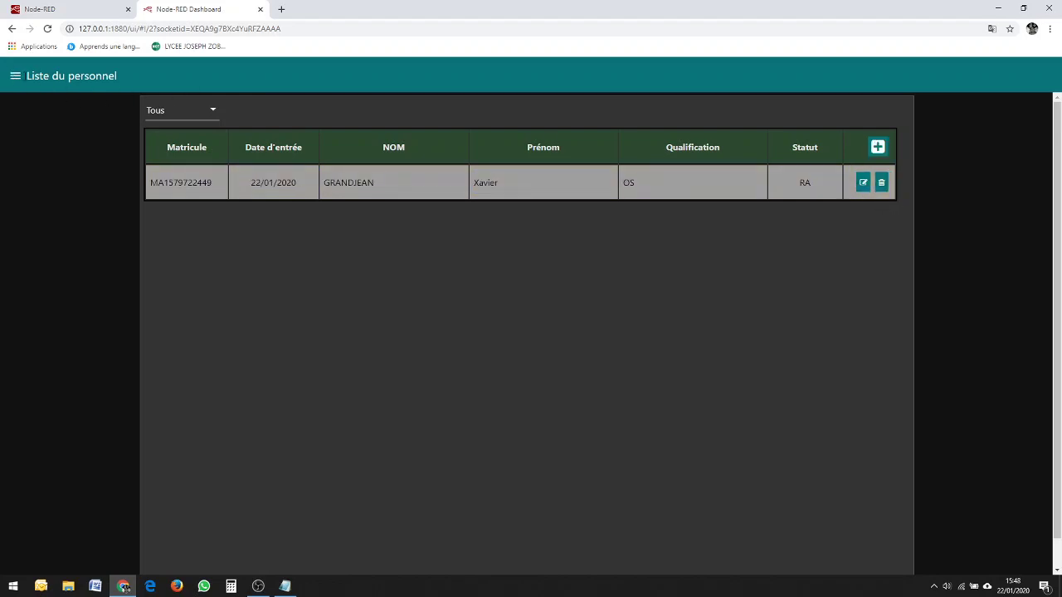
Edit Affaire n°1 in the Liste des affaires to assign the new employee as Responsable, and save it.
click(15, 77)
click(64, 108)
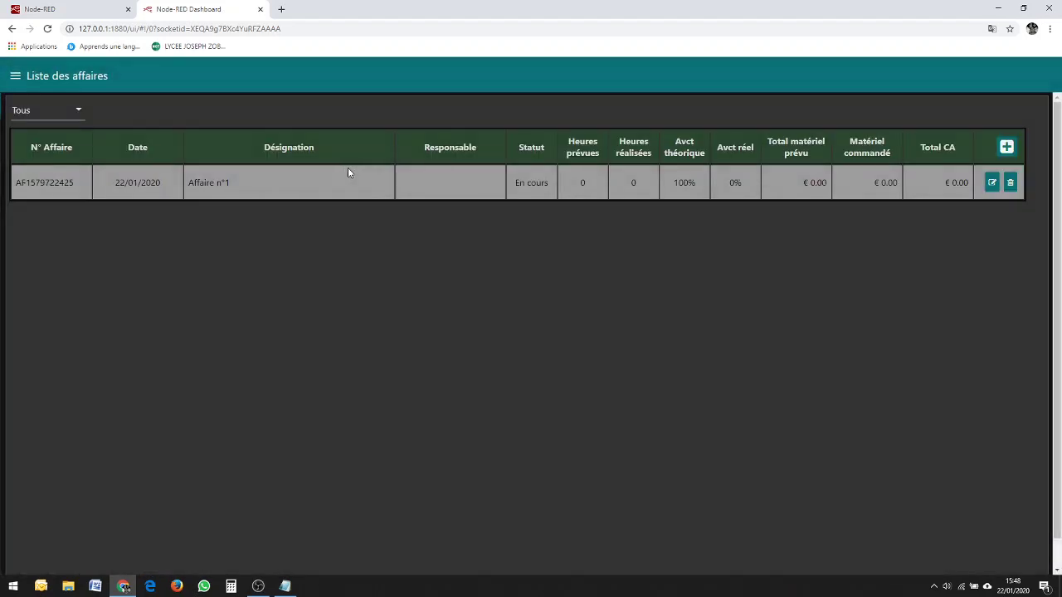
click(991, 182)
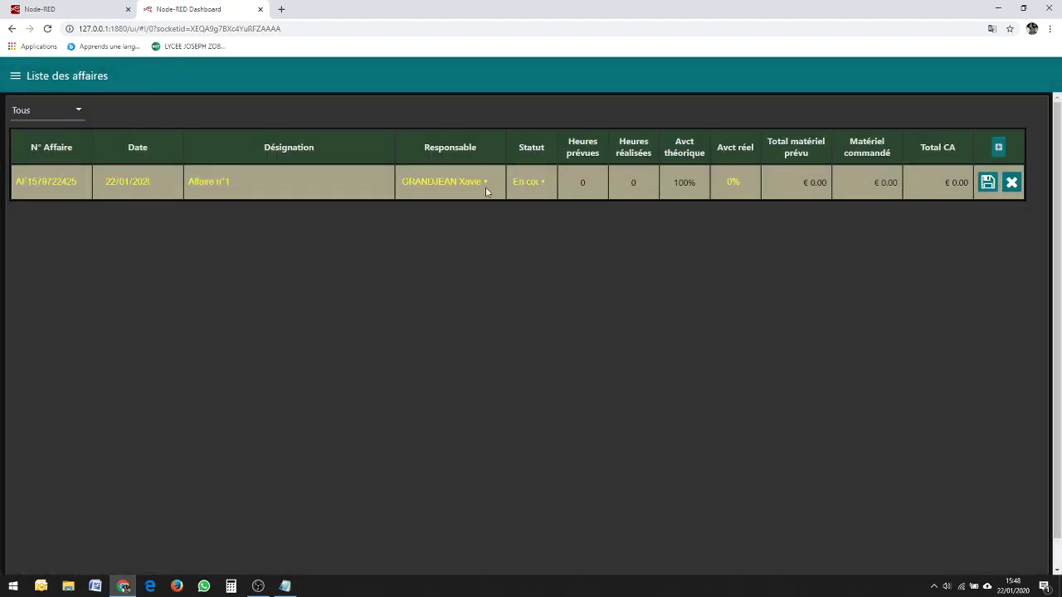
click(987, 182)
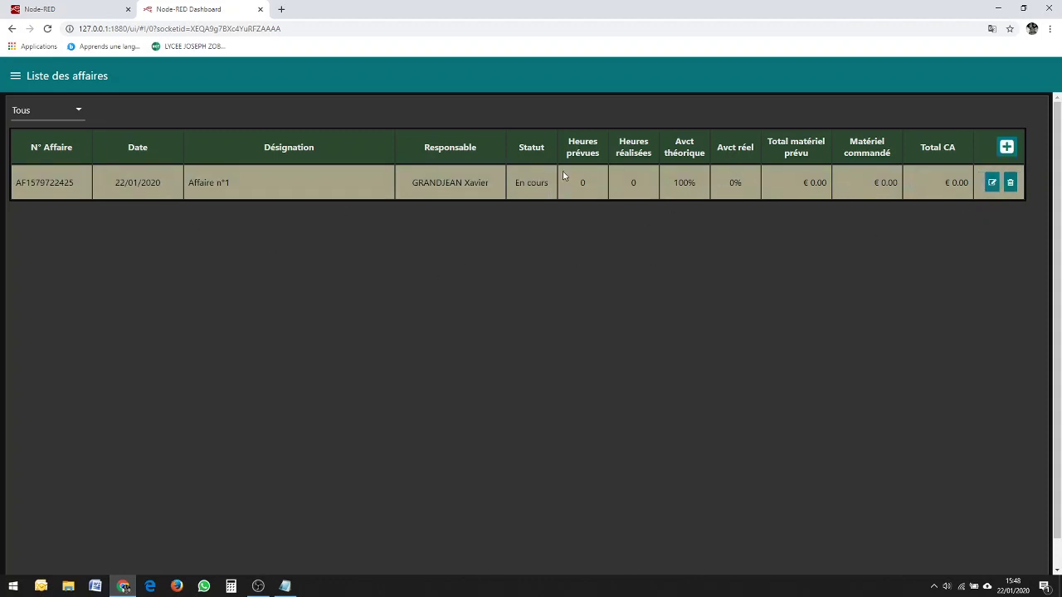
Add a quote with its default values to the Liste des devis and save it.
click(14, 77)
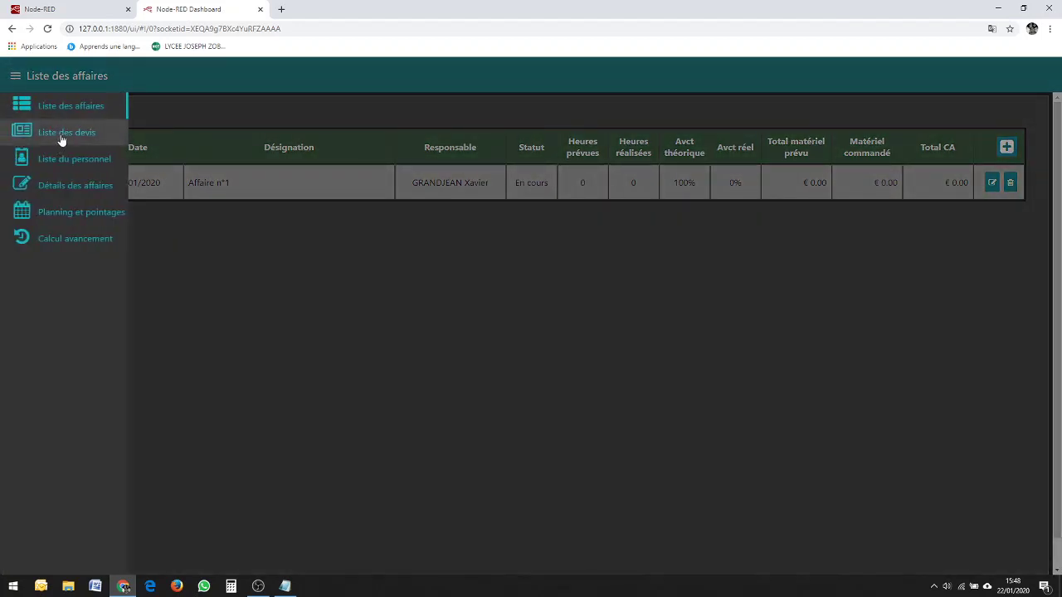
click(66, 133)
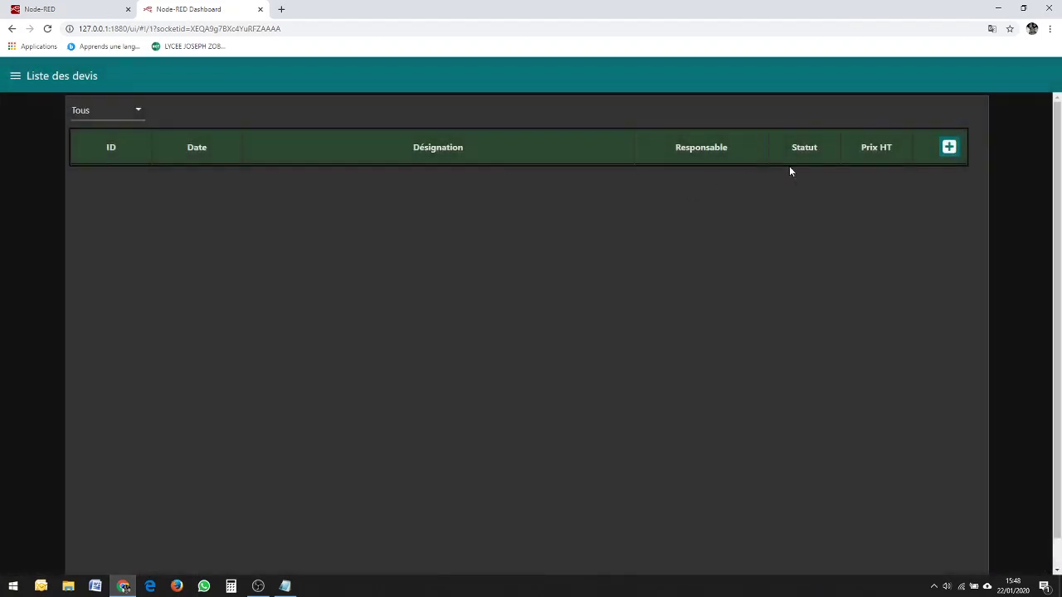
click(940, 148)
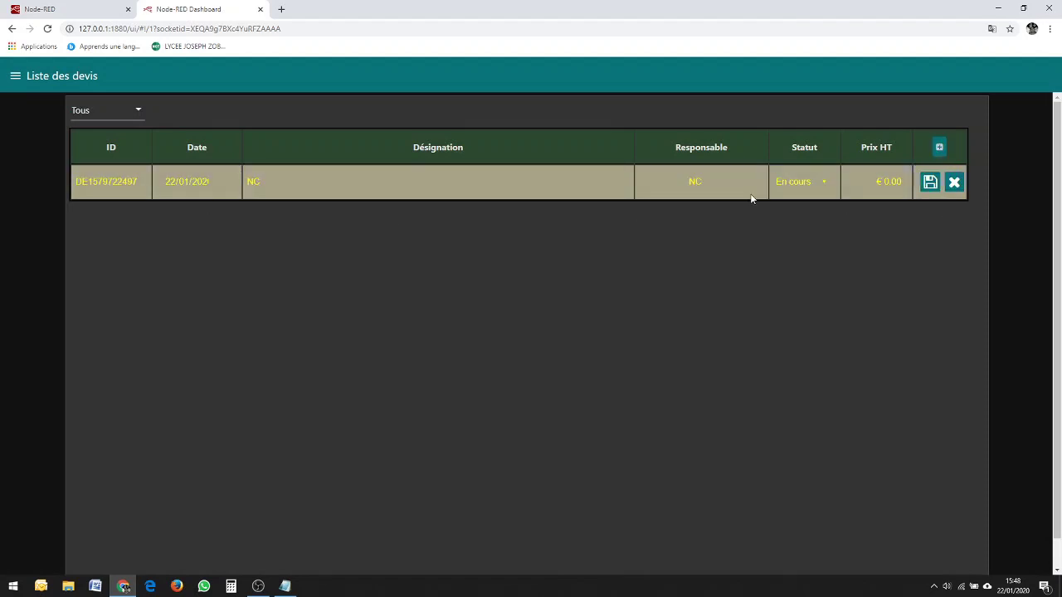
click(930, 181)
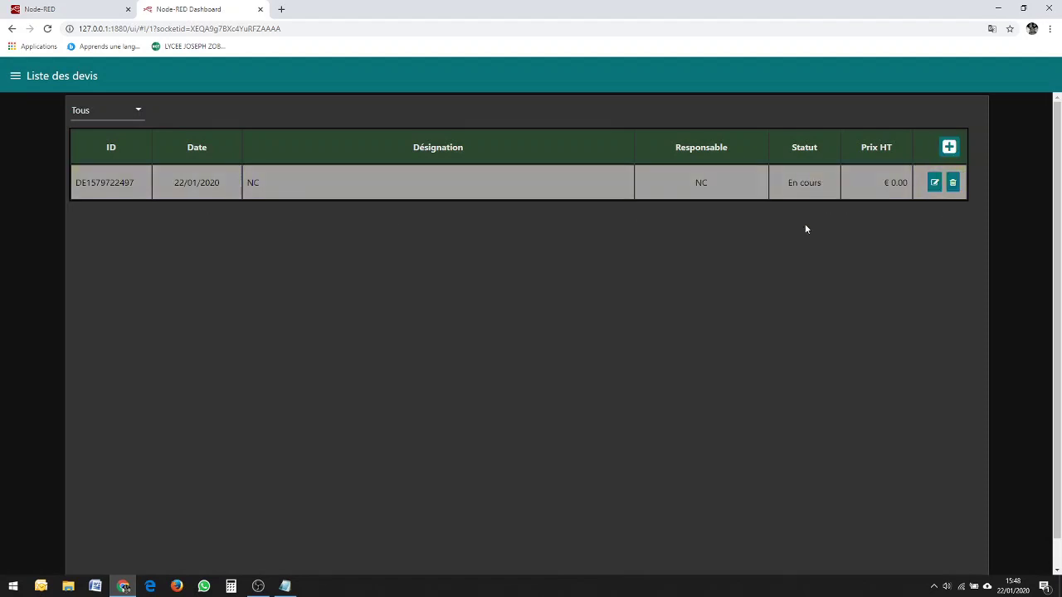
Add a blank row to the Chiffre d'affaire table for Affaire n°1 on the Détails des affaires page.
click(15, 77)
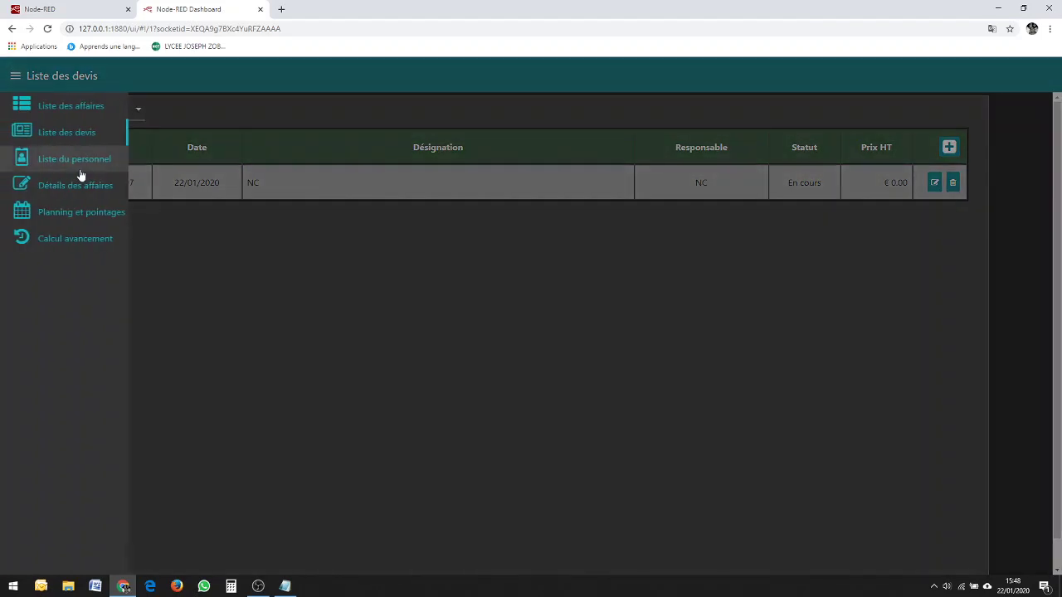
click(71, 106)
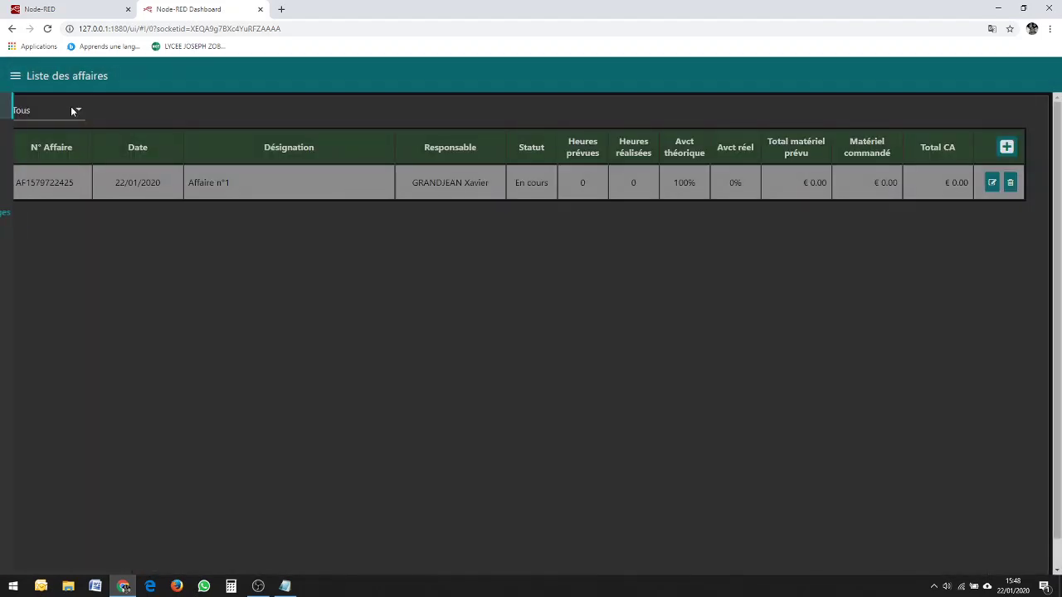
click(16, 76)
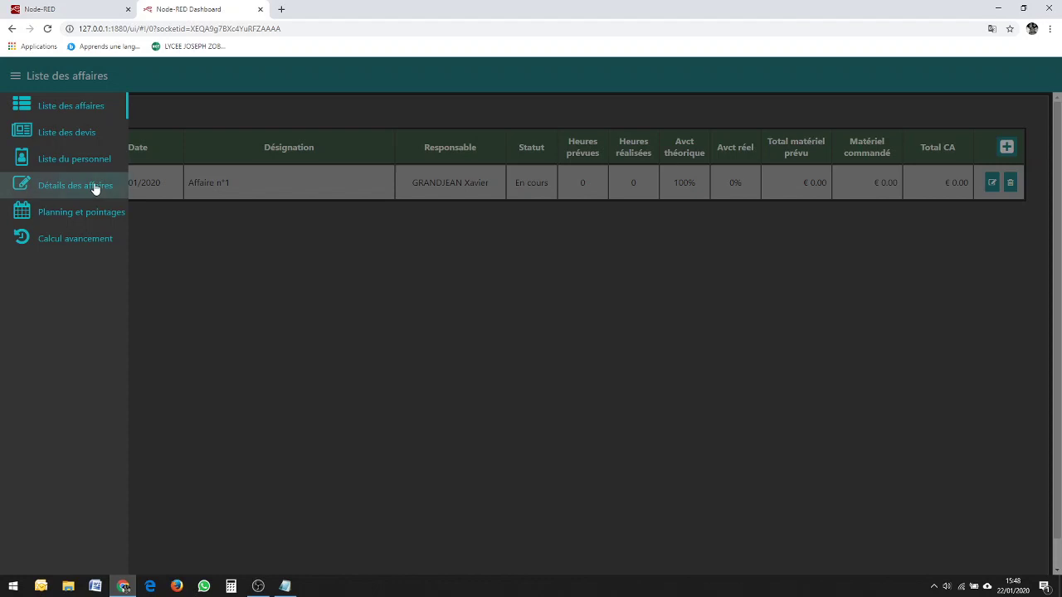
click(96, 189)
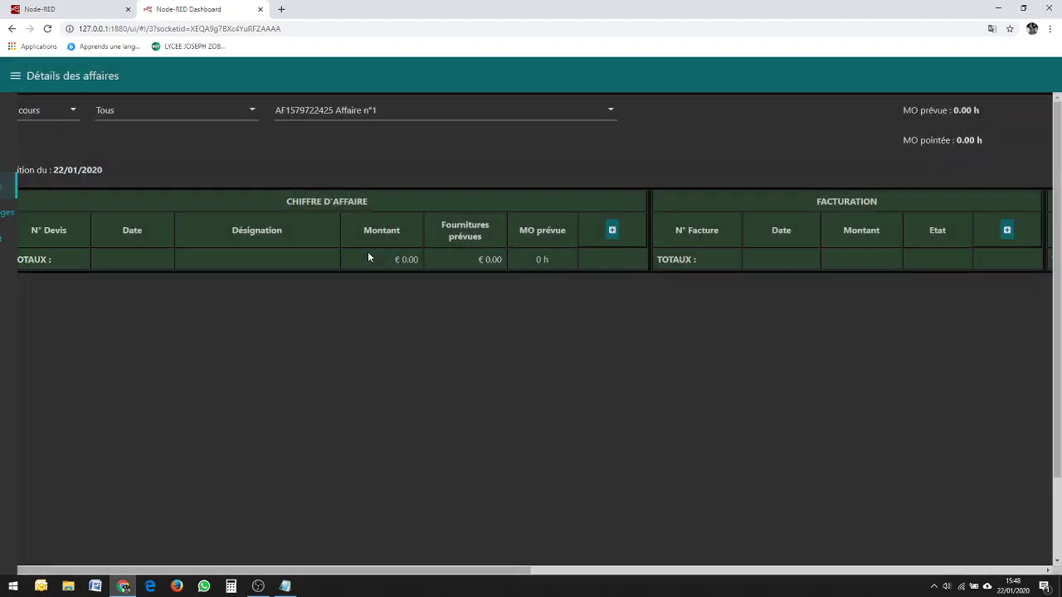
click(612, 229)
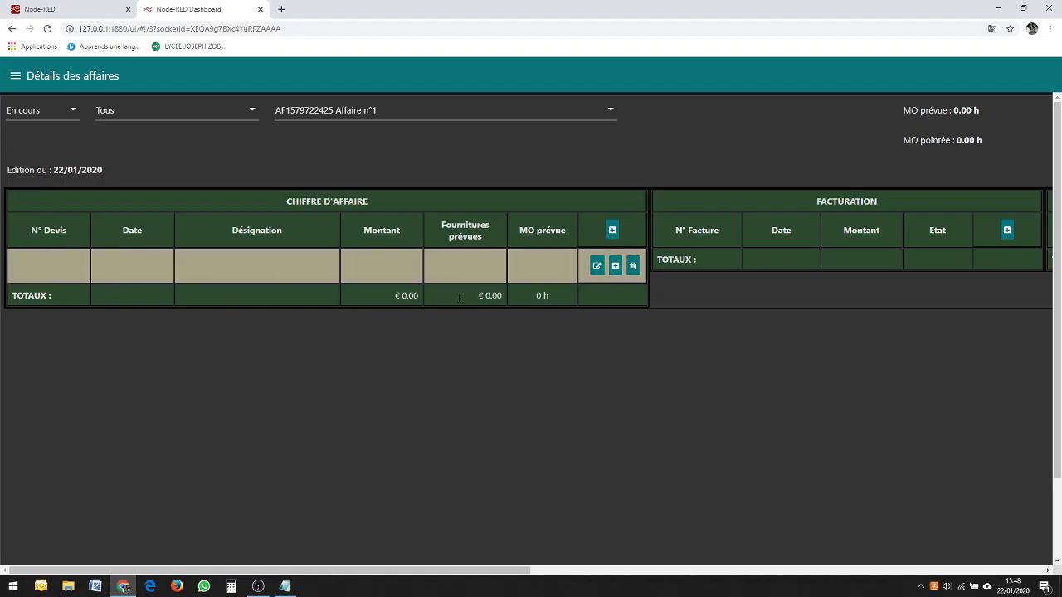
Fill the Chiffre d'affaire row with quote DE001, date 22/01/2020, designation Devis principal, Montant 1000, Fournitures prévues 200 and MO prévue 10, and save it.
click(597, 266)
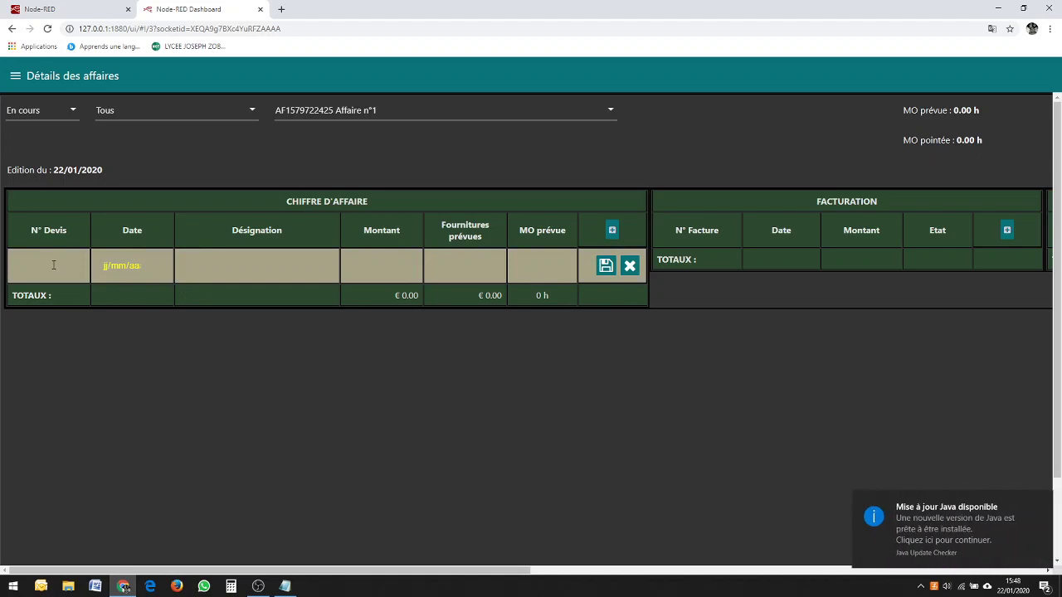
click(164, 266)
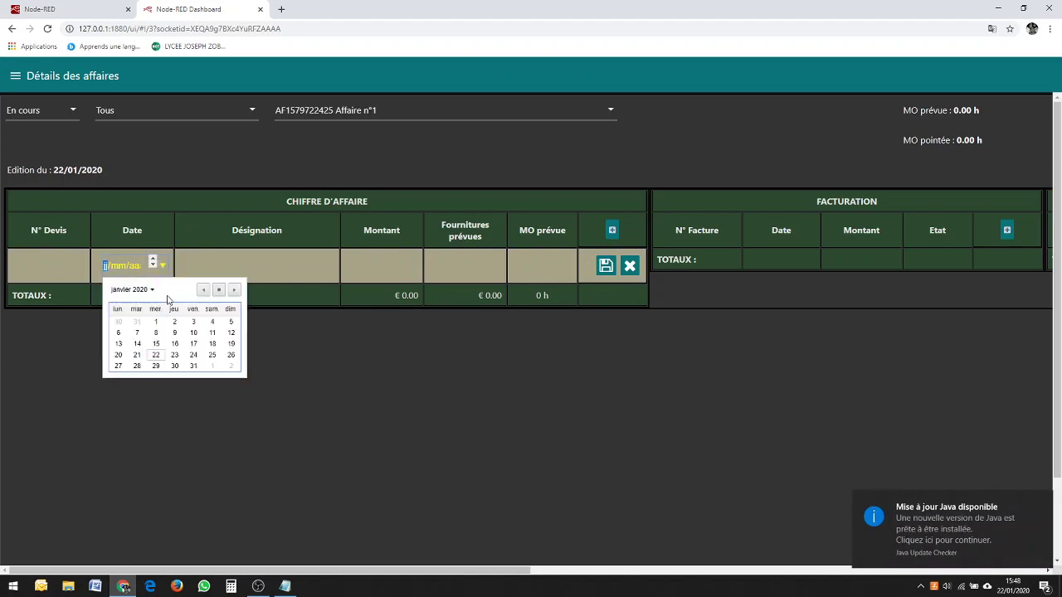
click(218, 291)
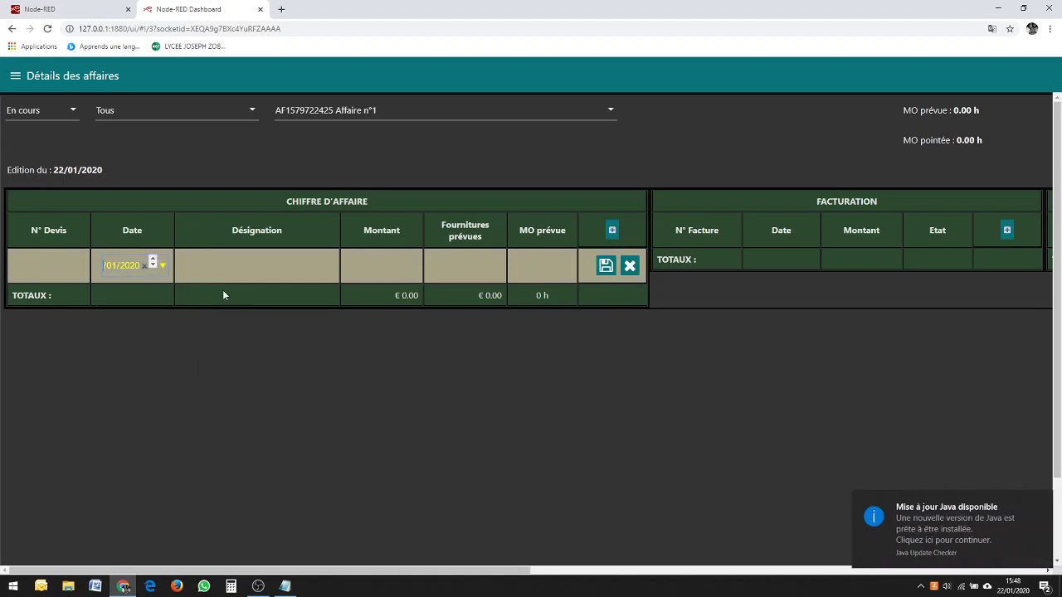
click(54, 262)
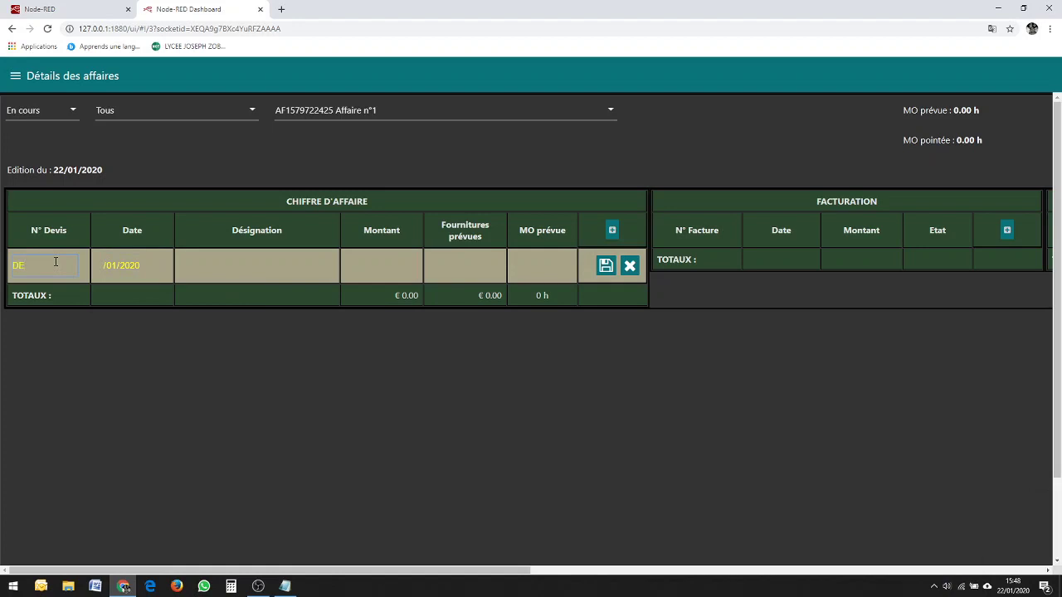
text(DE001)
click(254, 261)
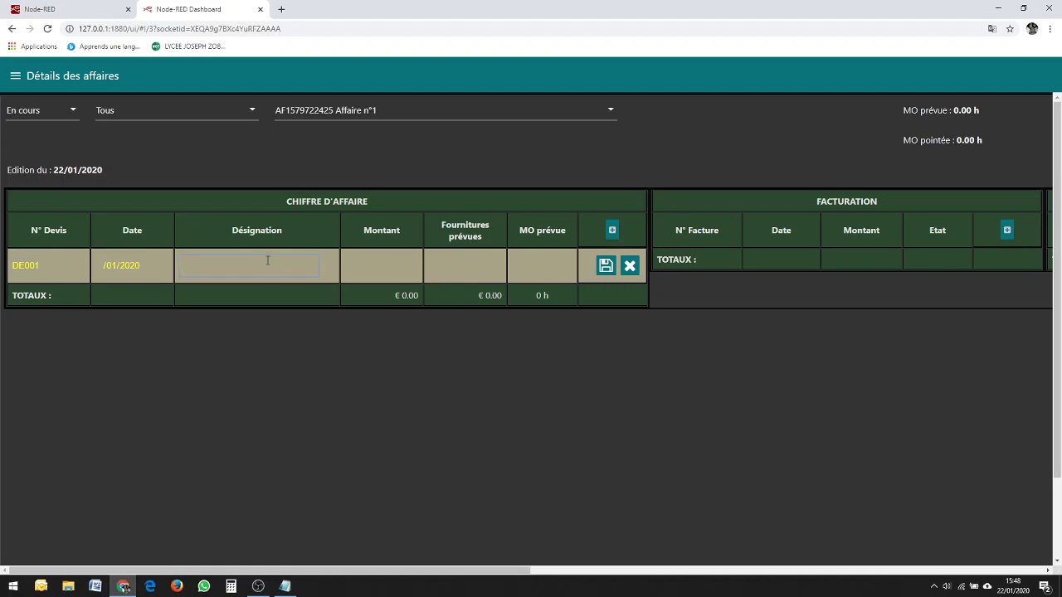
text(Devis principal)
click(476, 265)
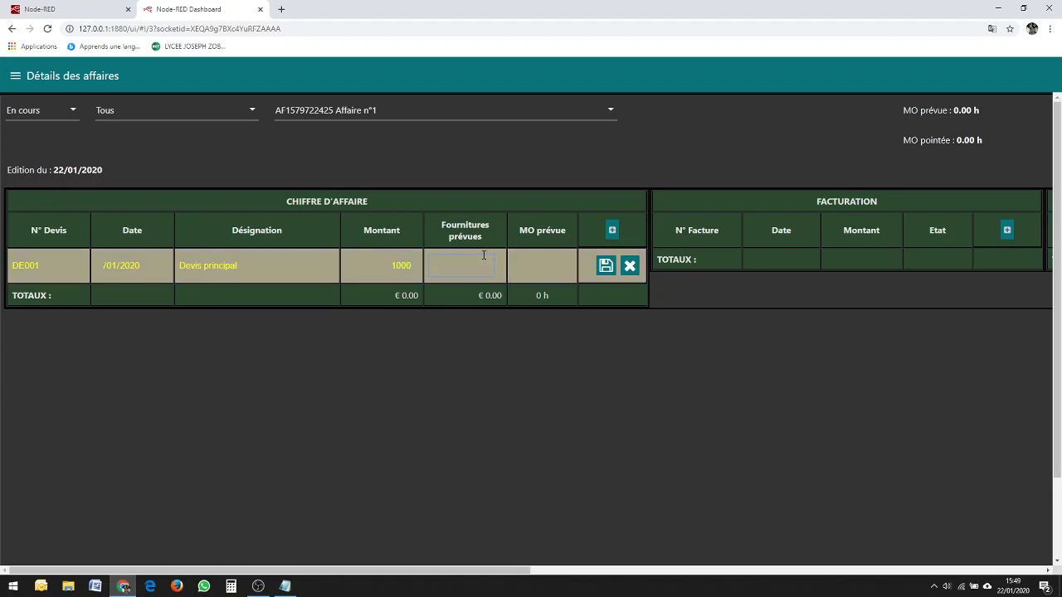
click(543, 267)
text(10)
click(606, 267)
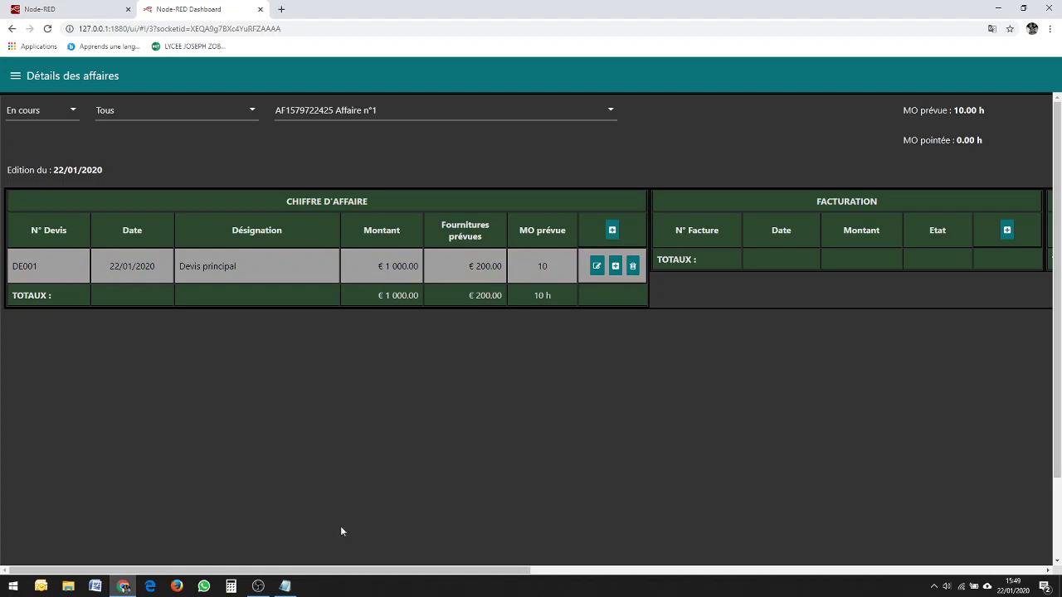
Add three blank rows to the Facturation table and three to the Prévisions achats table.
click(1006, 229)
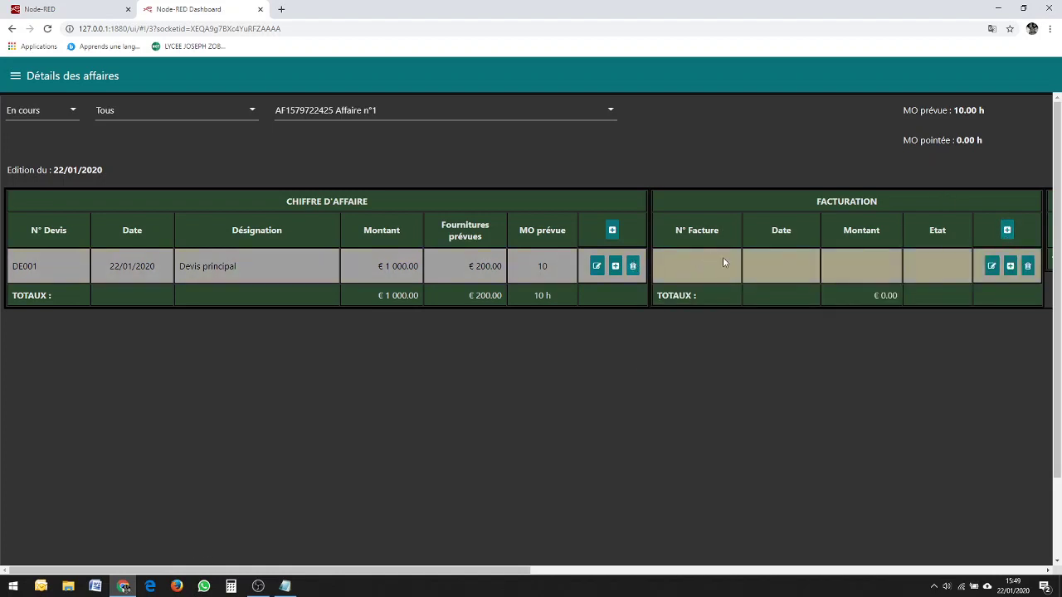
click(1006, 230)
click(1006, 231)
drag(507, 568, 842, 589)
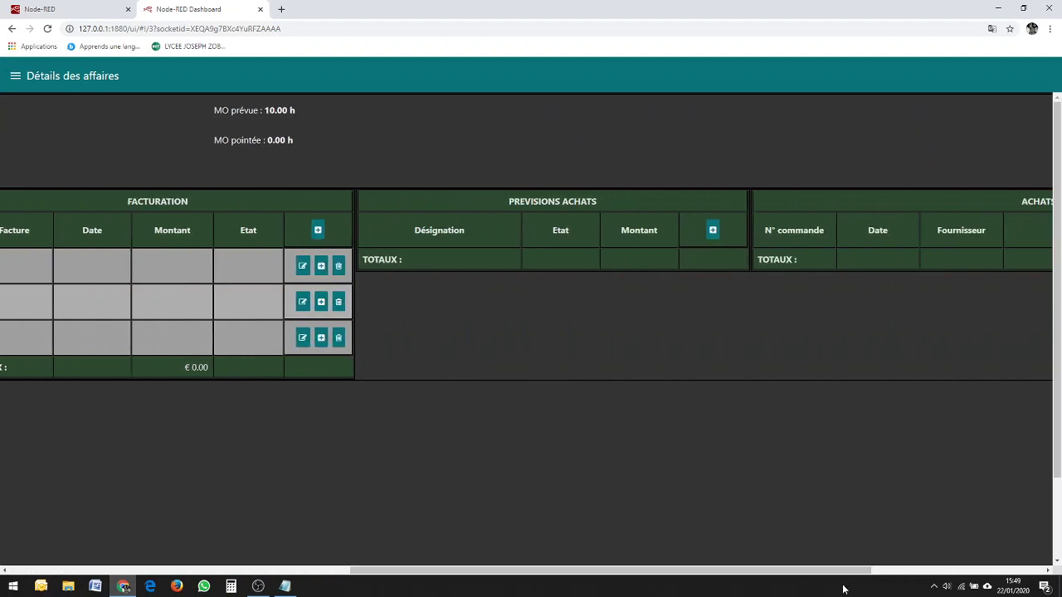
click(712, 230)
click(712, 229)
click(714, 231)
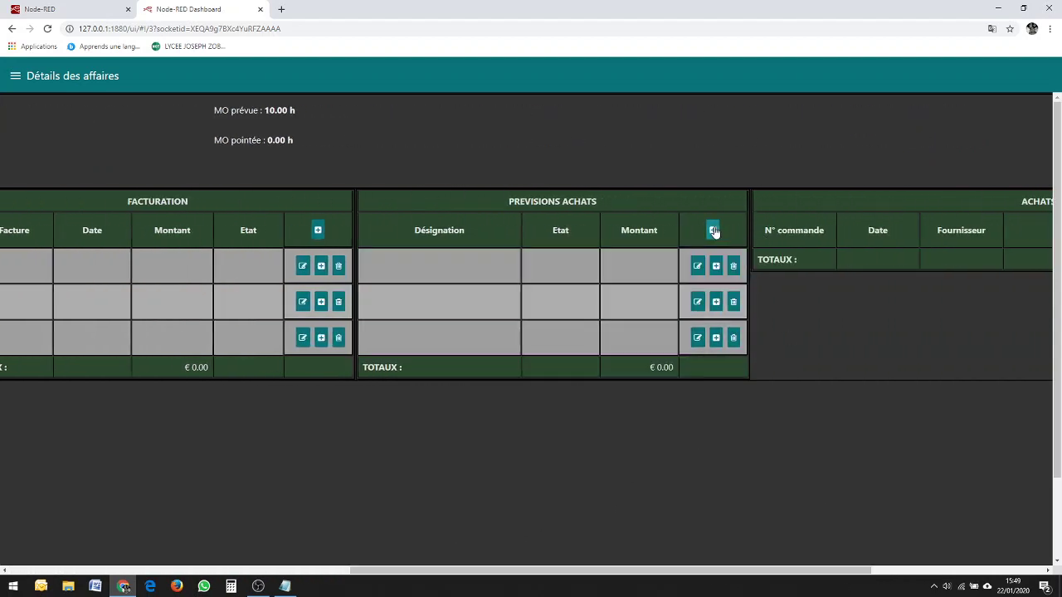
Fill the first Prévisions achats row with designation achat and Montant 200, keeping Etat at A venir, and save it.
drag(549, 568, 448, 584)
click(563, 589)
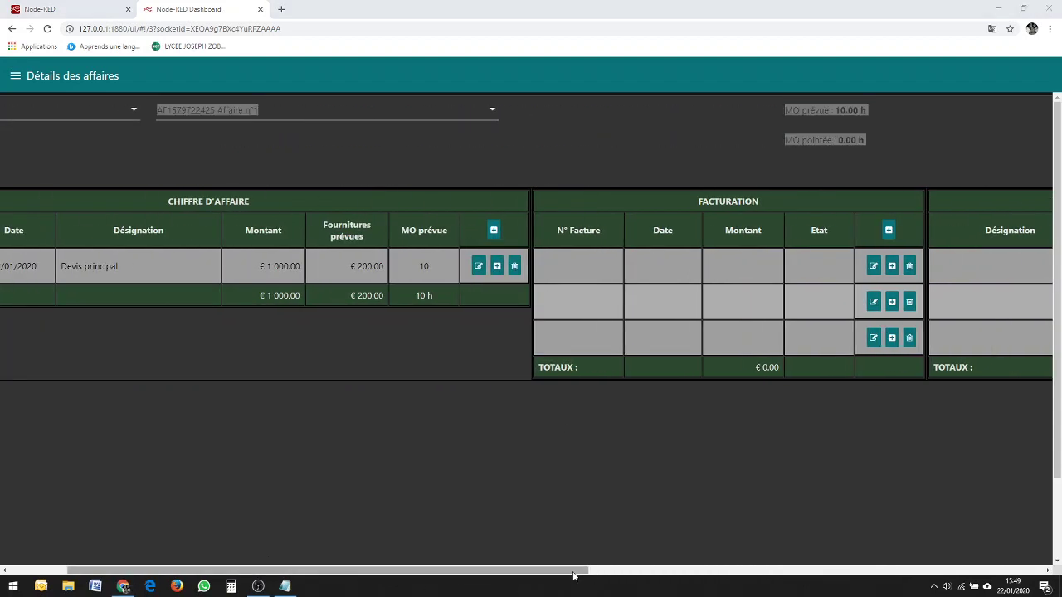
drag(573, 571, 798, 567)
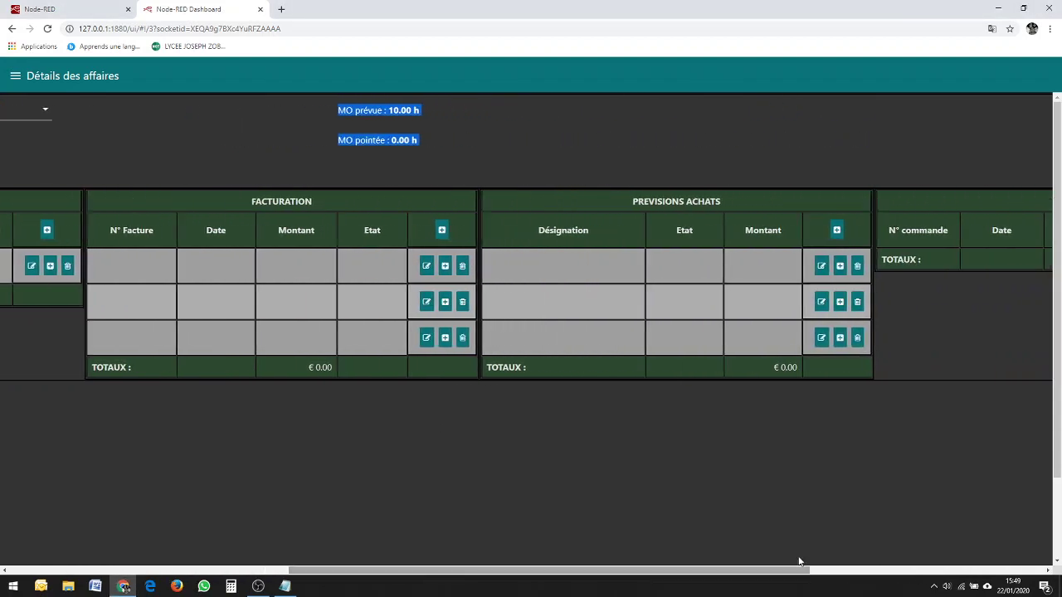
click(821, 265)
click(543, 265)
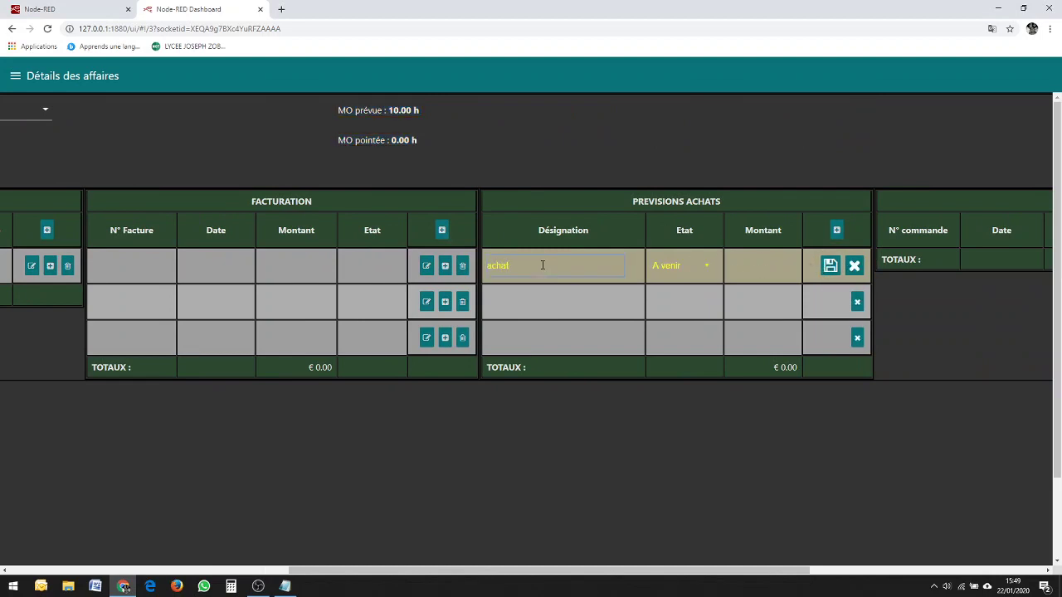
click(751, 272)
text(200)
click(830, 266)
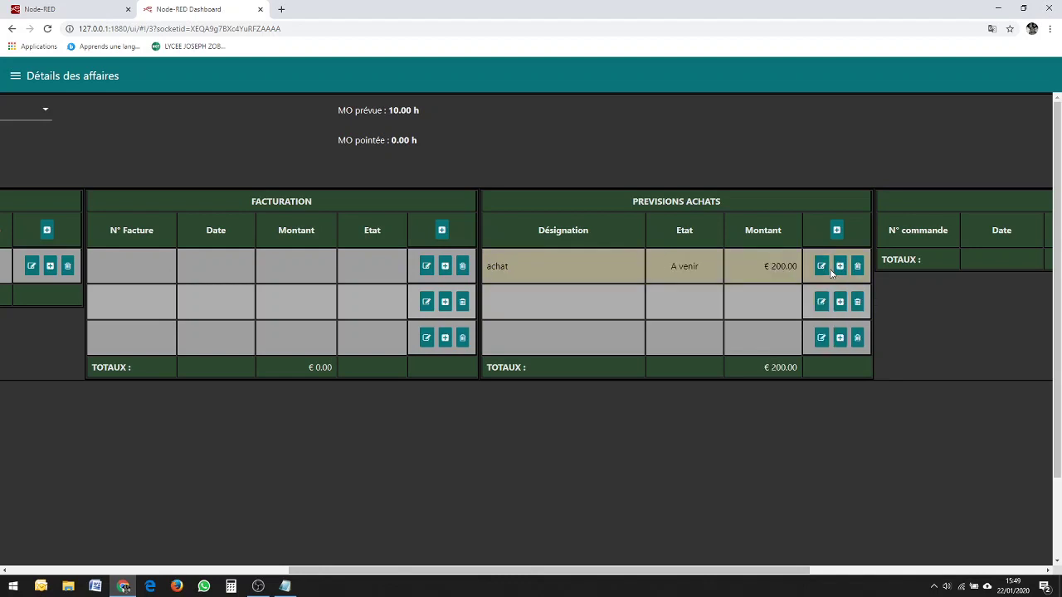
Add two blank rows to the Achats fournisseurs table.
drag(414, 570, 501, 571)
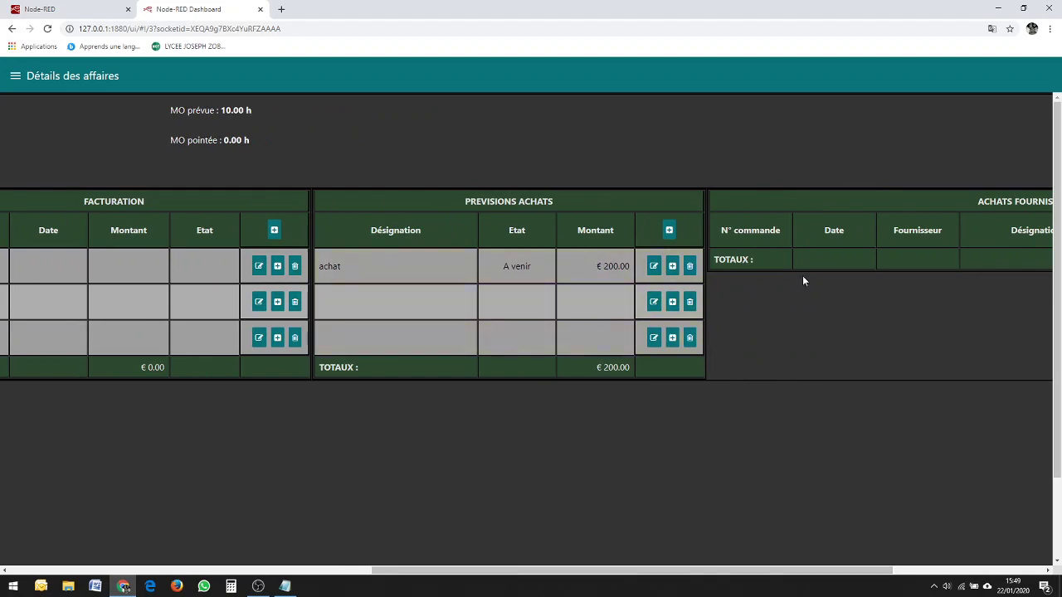
drag(519, 572, 689, 573)
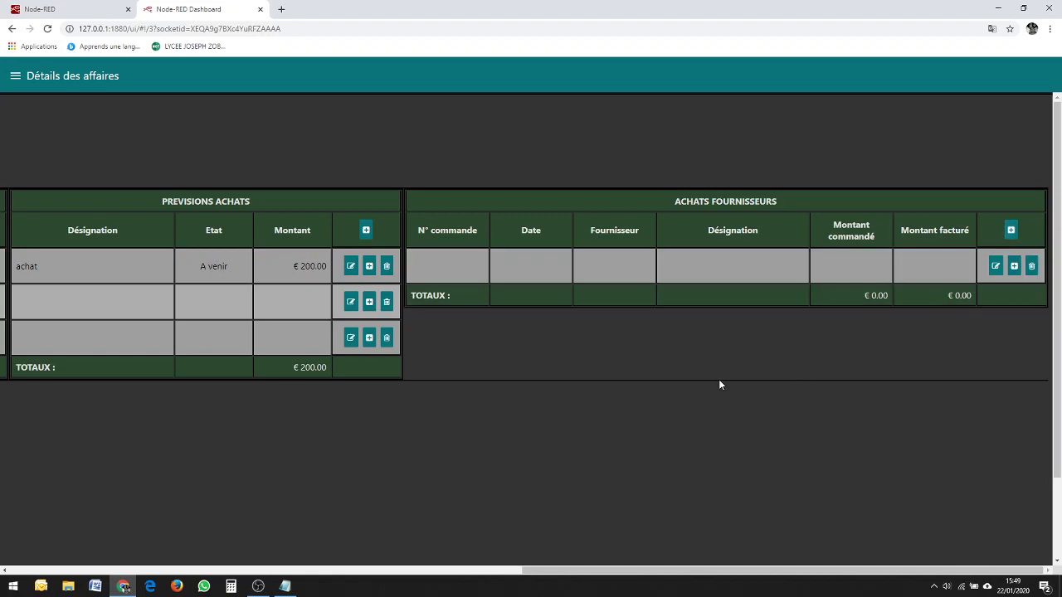
click(1009, 230)
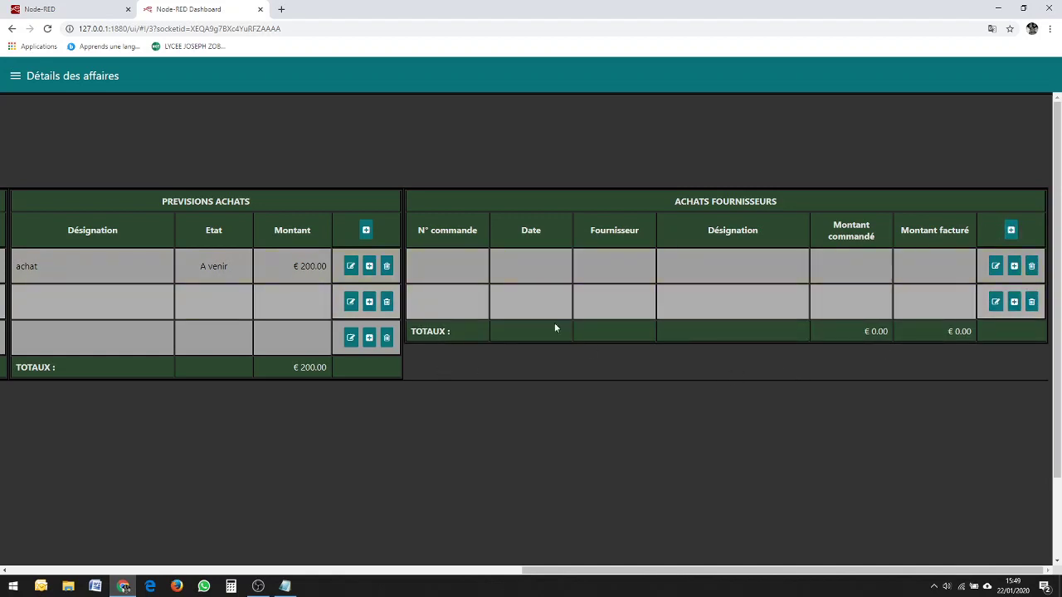
View the planned and remaining hours of Affaire n°1 on the Planning et pointages page.
drag(597, 570, 23, 422)
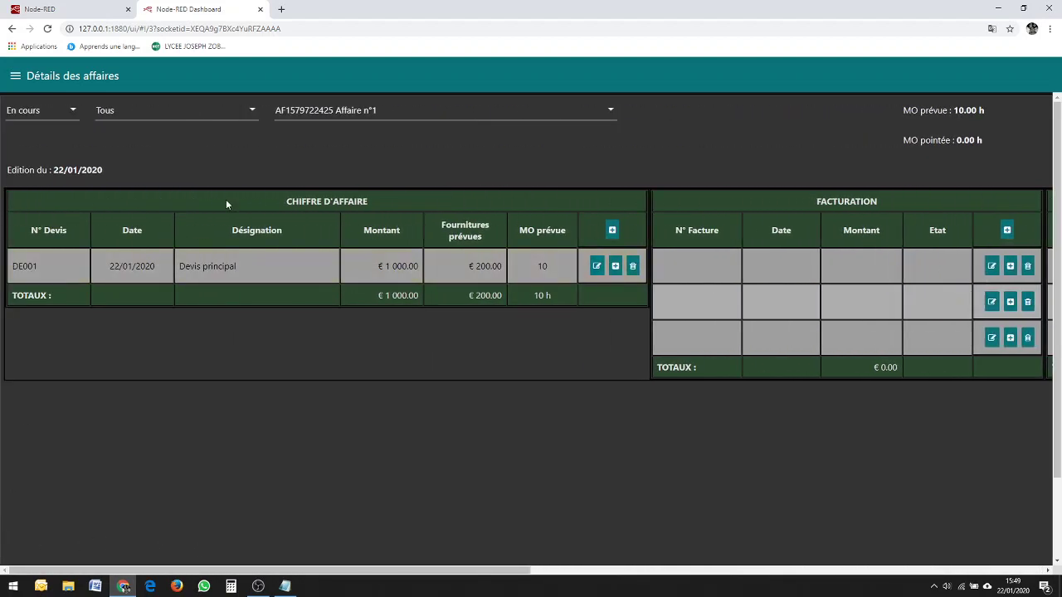
click(15, 75)
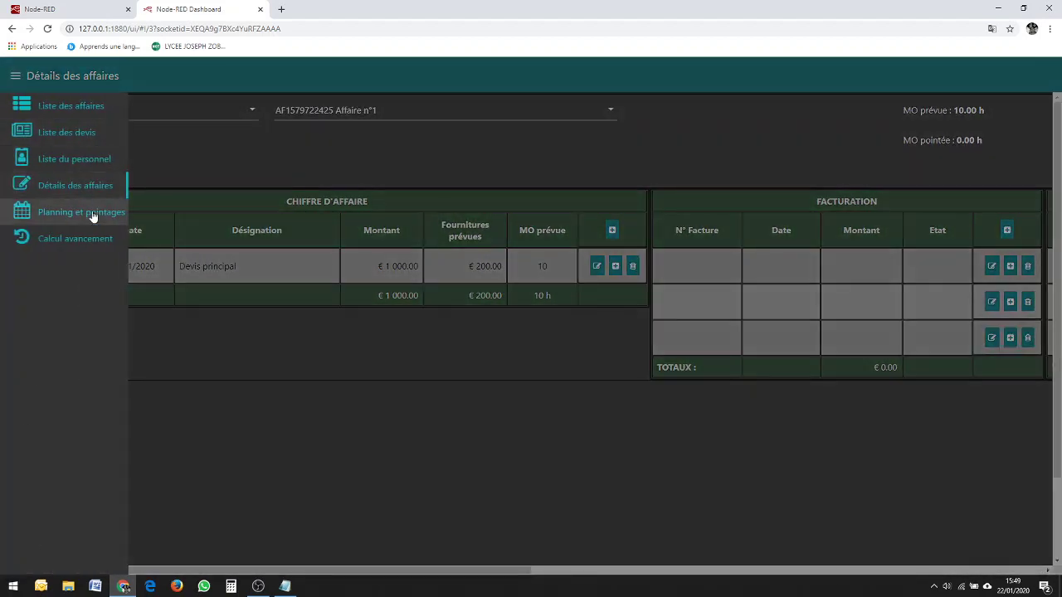
click(81, 212)
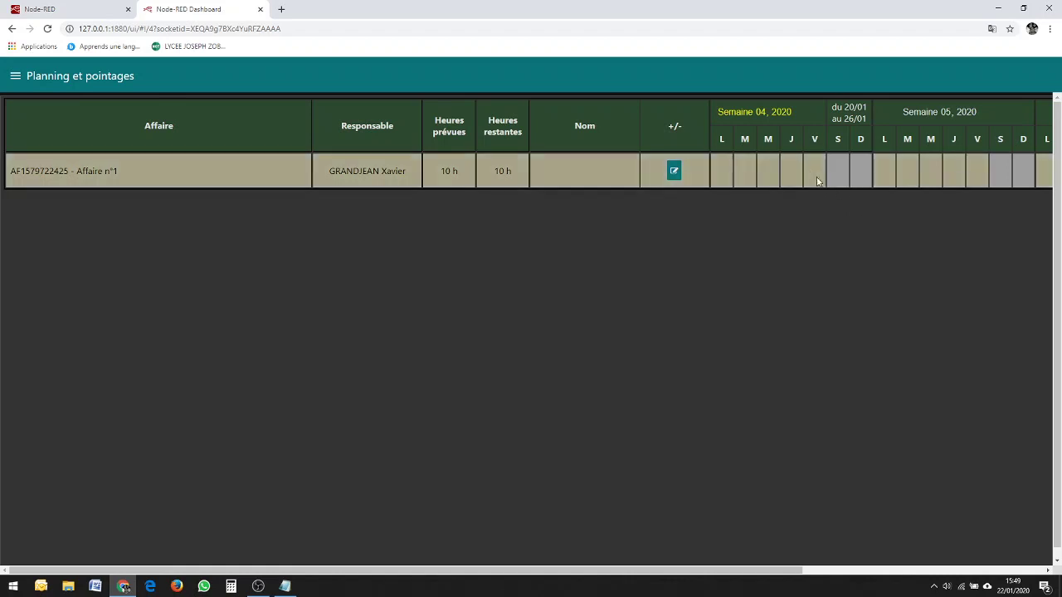
Add a staff record named OUVRIER 1 with Statut Production to the Liste du personnel and save it.
click(15, 76)
click(93, 160)
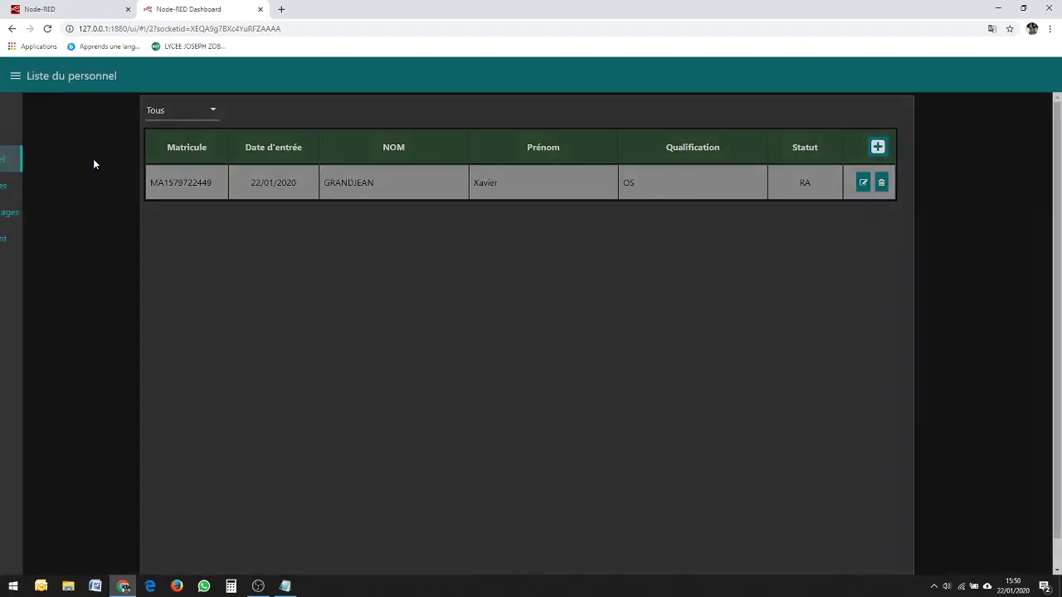
click(877, 148)
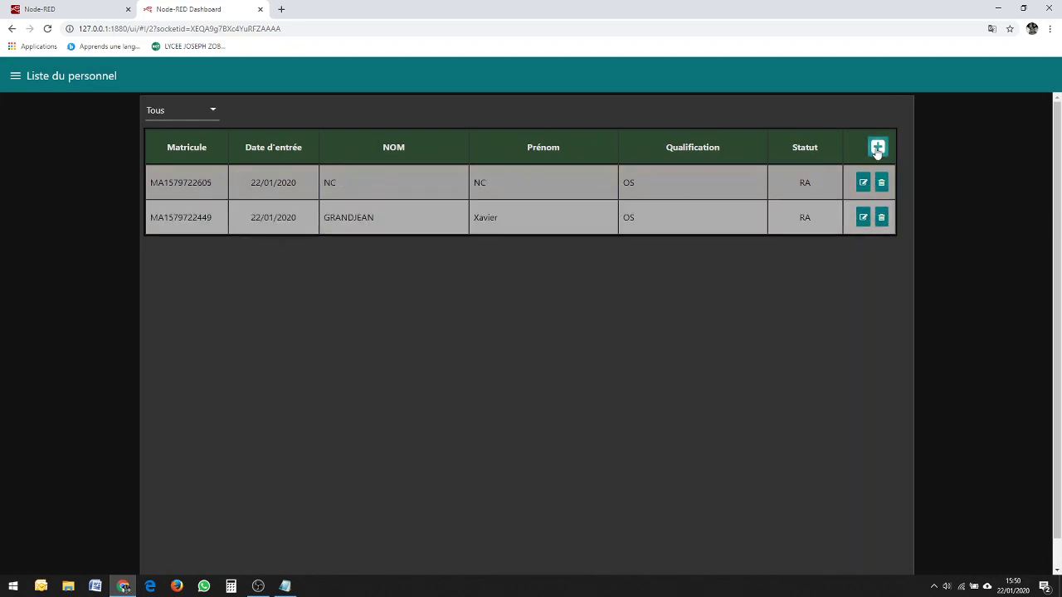
double_click(330, 181)
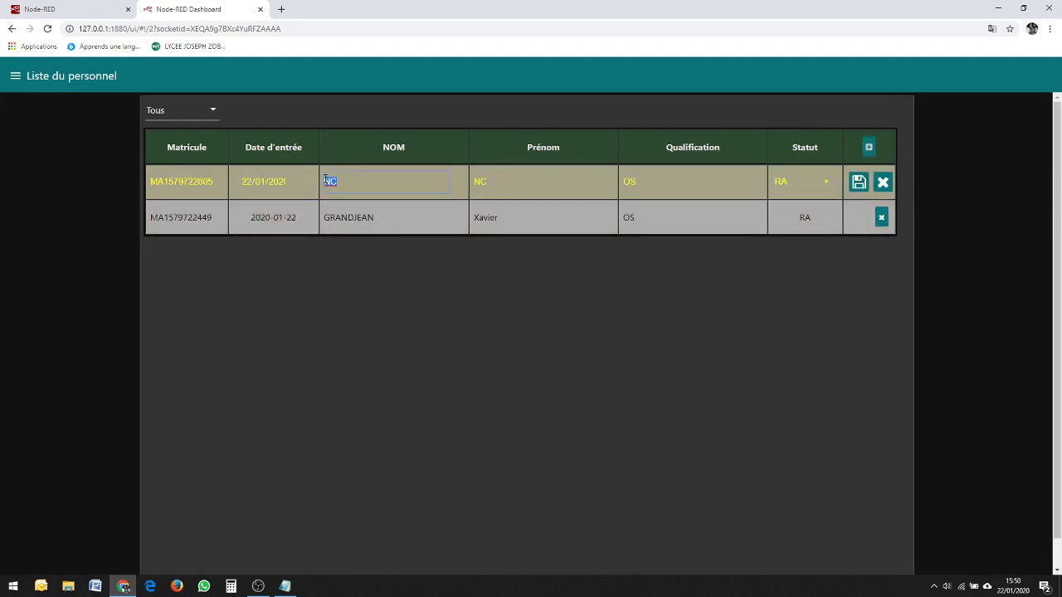
key(BackSpace)
text(DUVRIER 1)
click(822, 186)
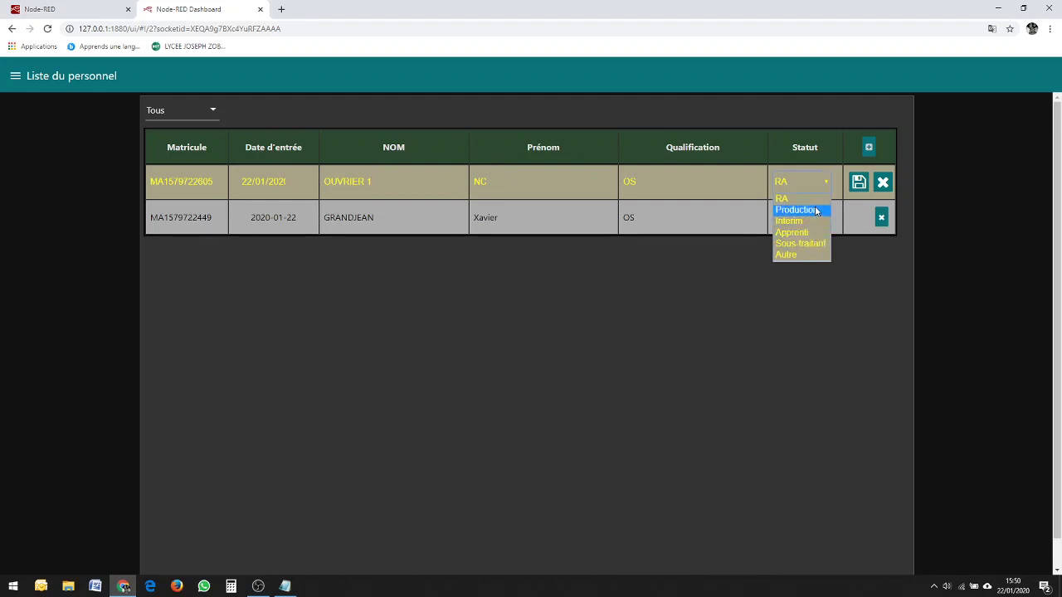
click(796, 209)
click(859, 184)
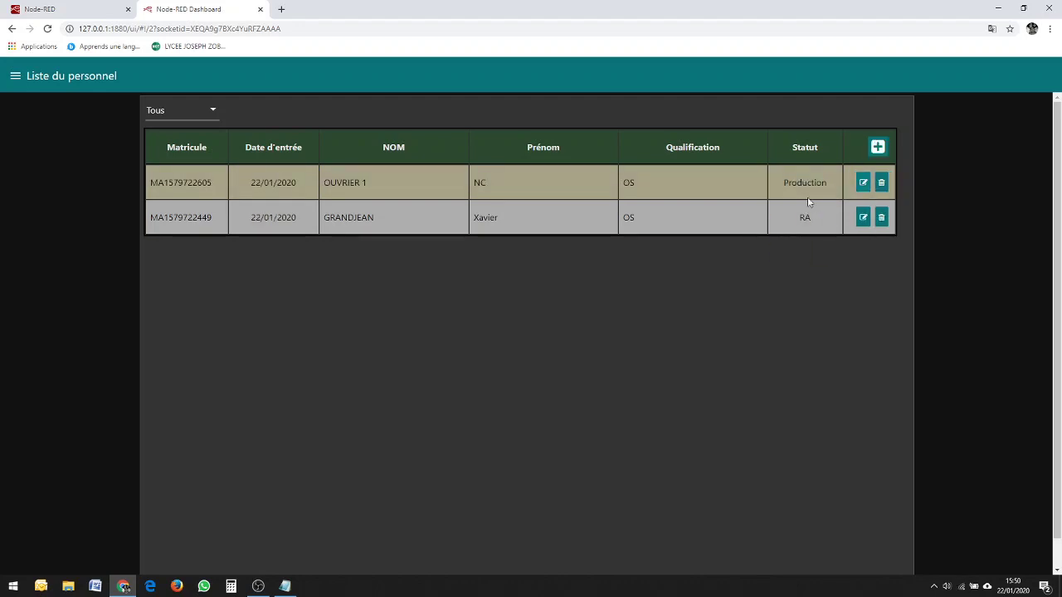
Add a second staff record named OUVRIER 2 with Statut Interim to the Liste du personnel and save it.
click(879, 150)
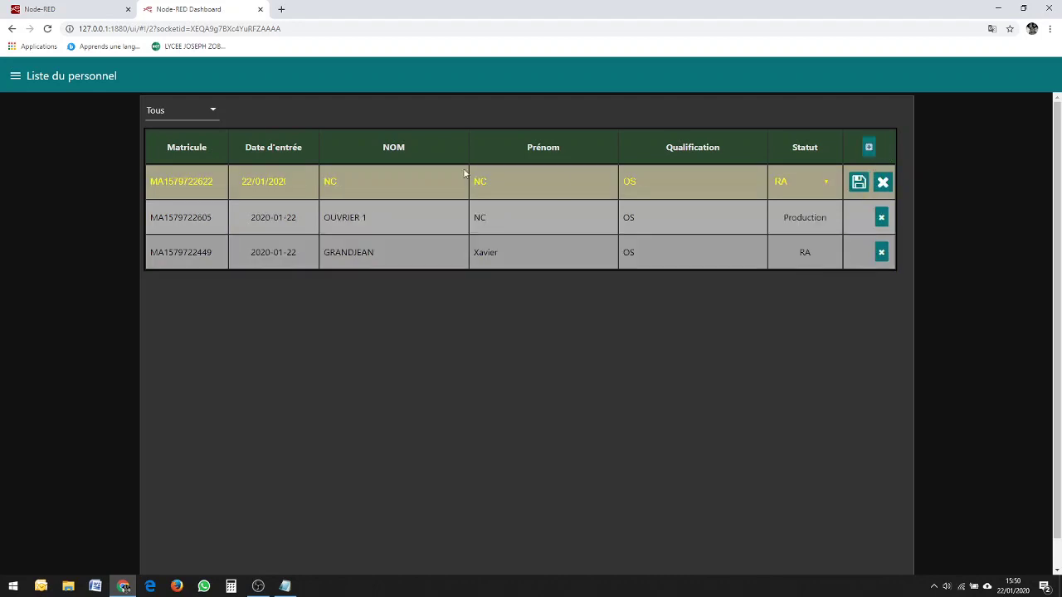
key(BackSpace)
key(BackSpace)
text(OUVRIER)
click(801, 182)
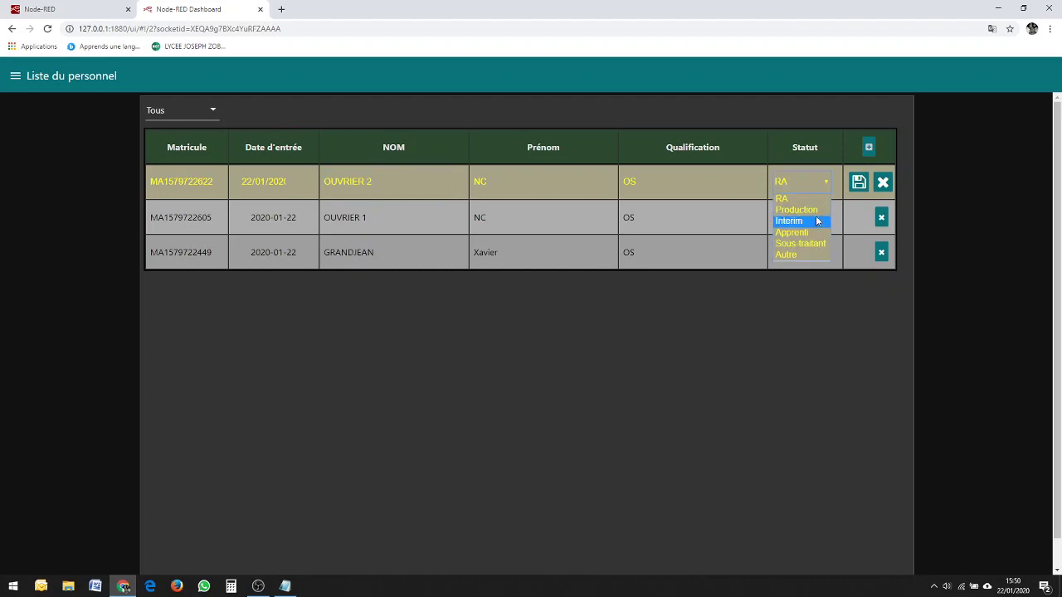
click(816, 222)
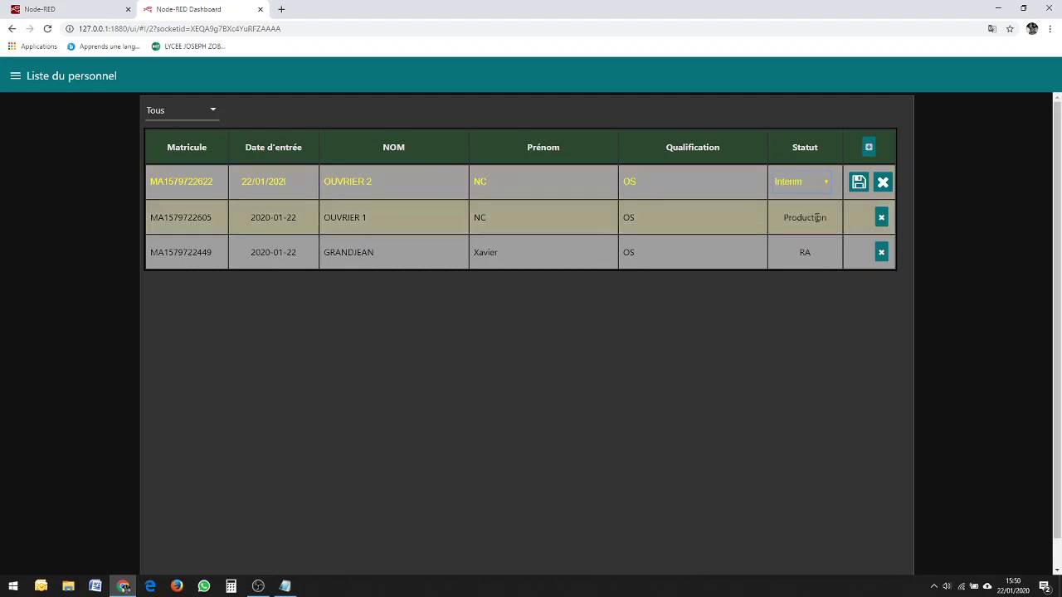
click(858, 182)
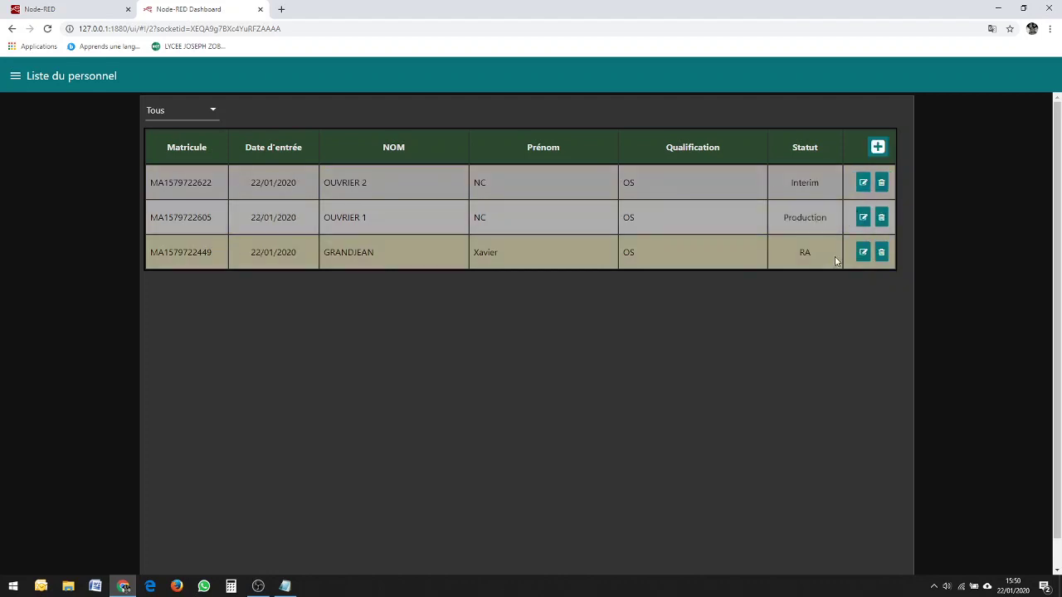
Edit the Affaire n°1 row on the Planning et pointages page and choose OUVRIER 1 as the Nom.
click(18, 77)
click(83, 213)
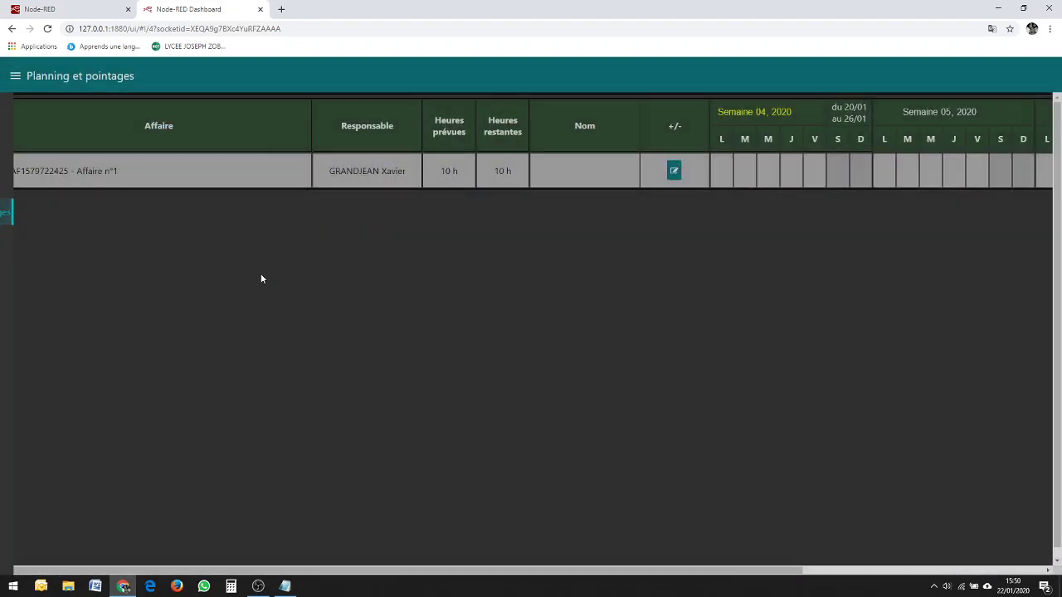
click(674, 172)
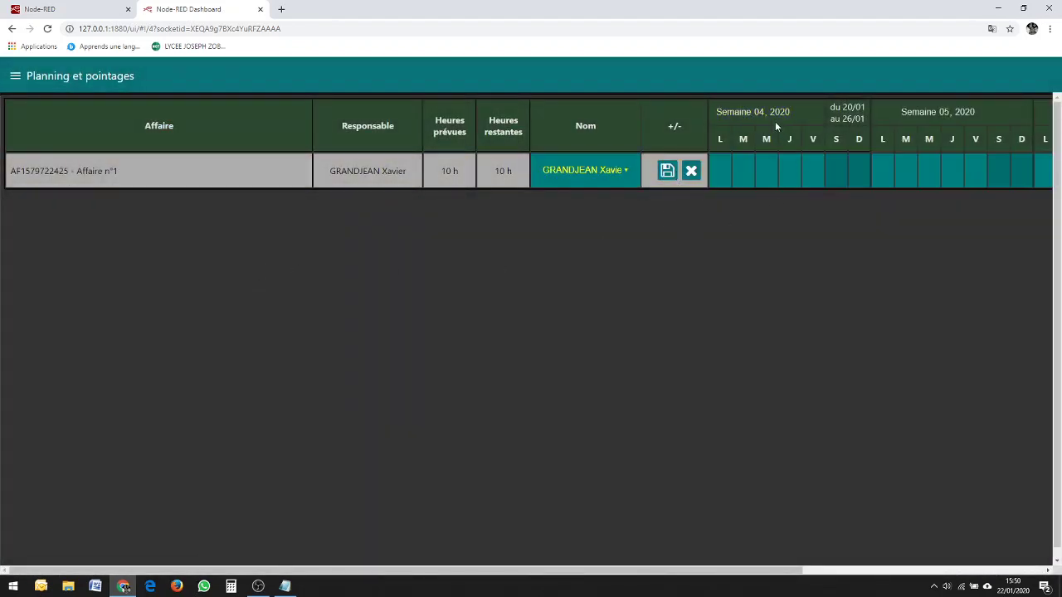
click(623, 171)
click(615, 199)
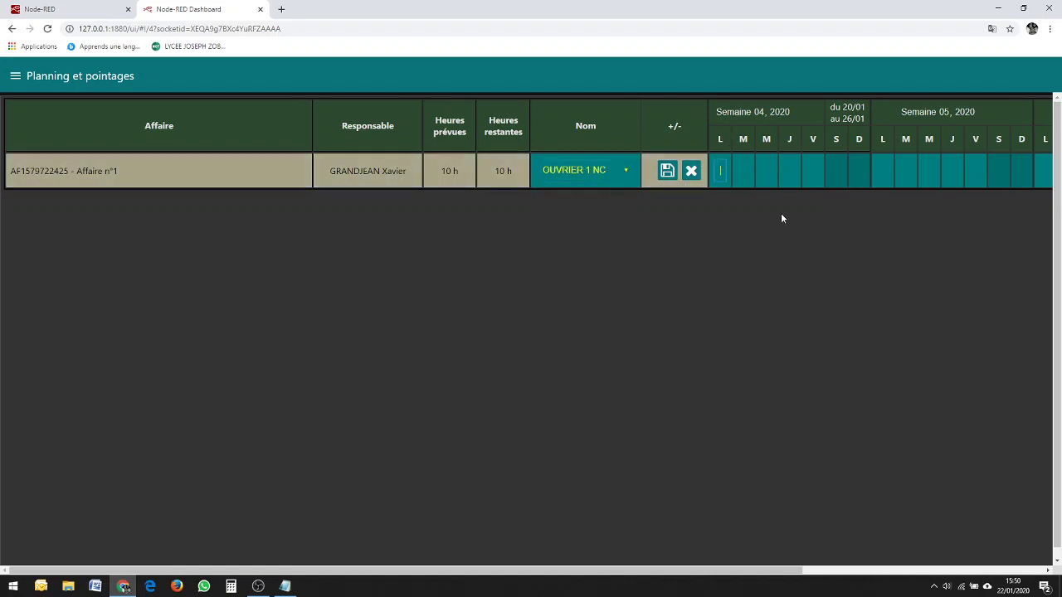
Enter 8, 8, 5, 8 and 10 hours for Monday to Friday of Semaine 04 for OUVRIER 1, and save the row.
text(8)
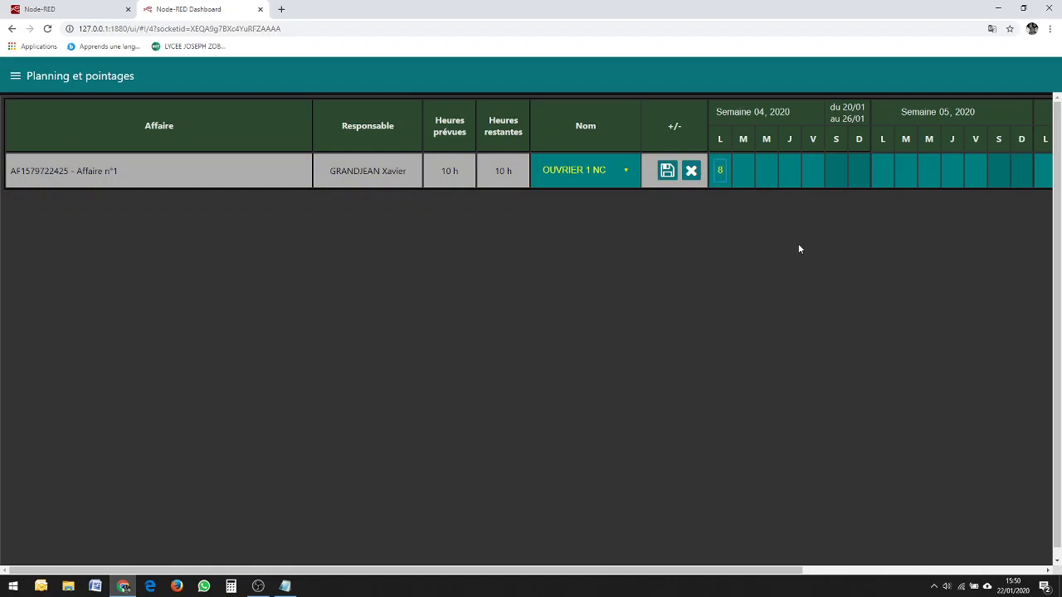
key(Tab)
text(8)
key(Tab)
text(5)
key(Tab)
text(8)
key(Tab)
text(10)
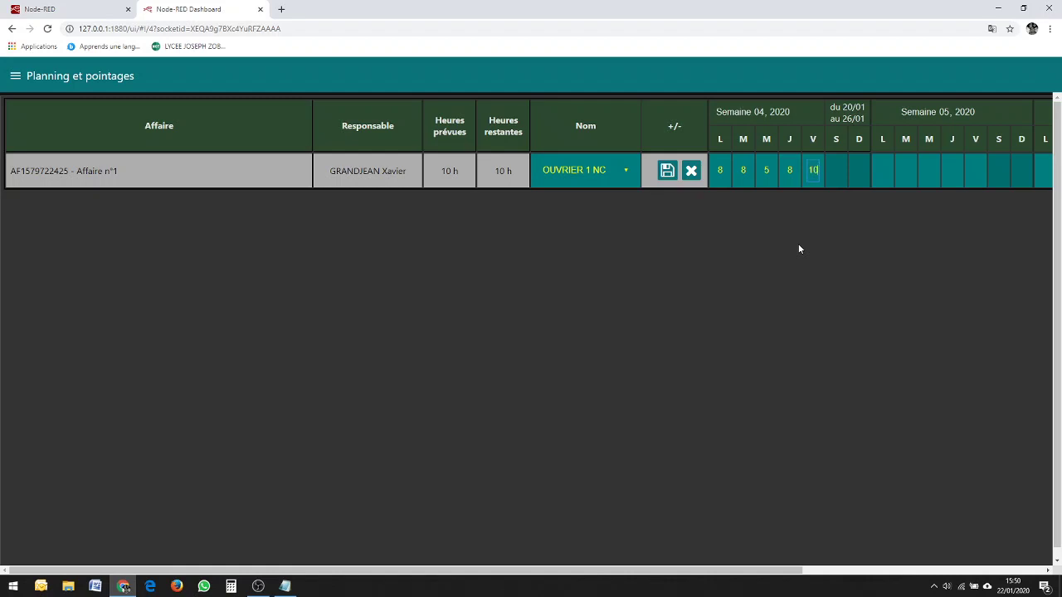
click(669, 171)
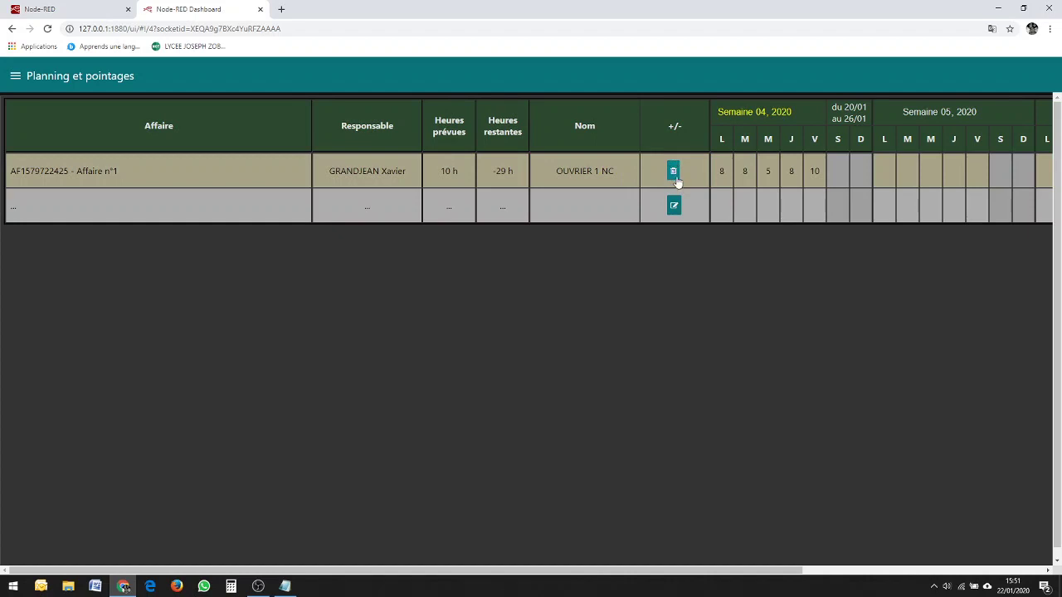
Edit the empty planning row below OUVRIER 1 and enter 8, 8 and 5 hours for Monday to Wednesday of Semaine 04.
click(673, 205)
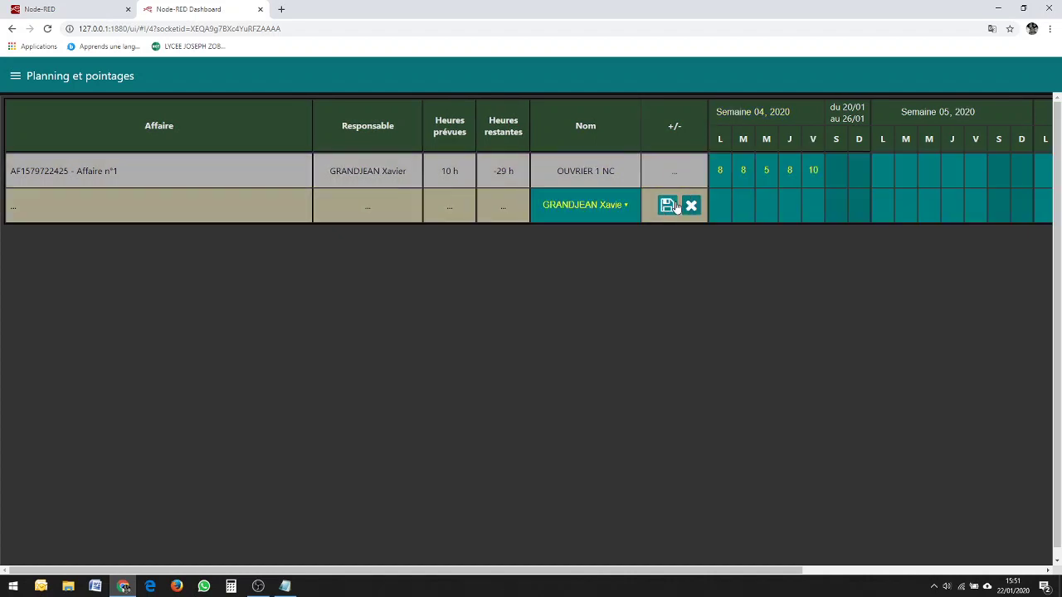
click(624, 208)
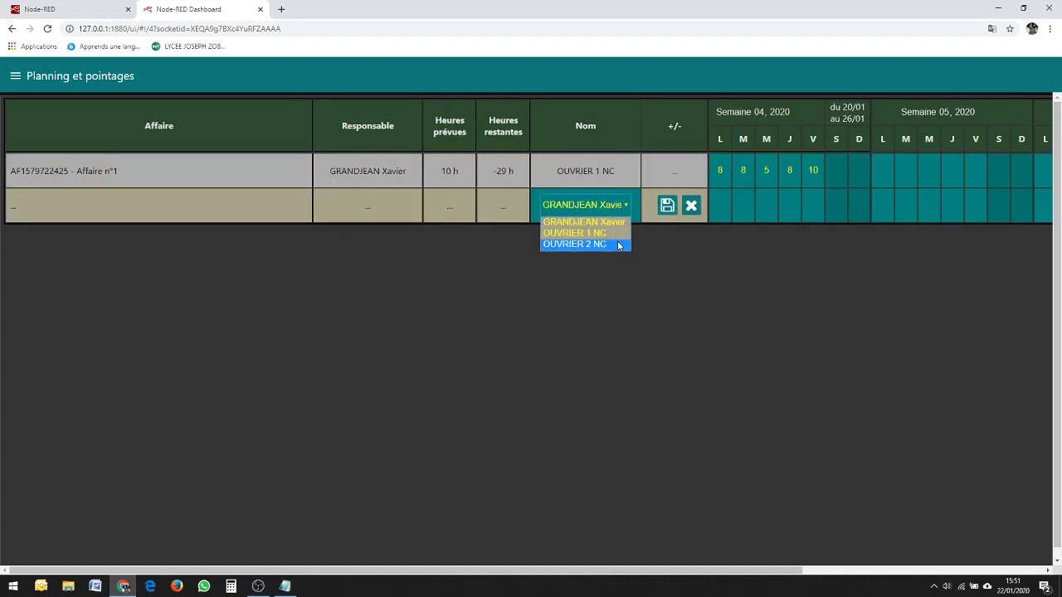
click(615, 233)
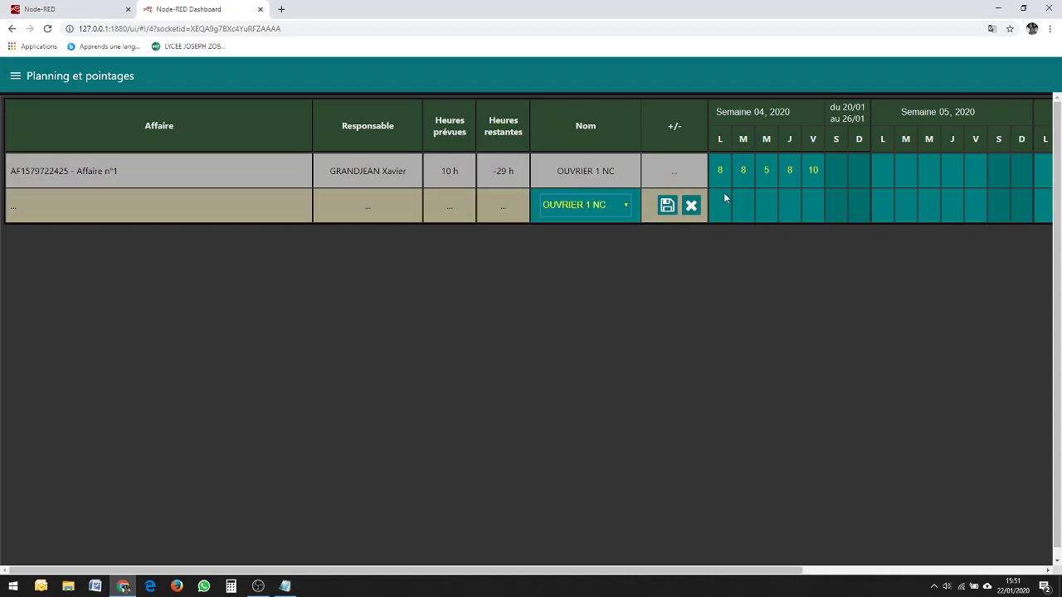
click(720, 203)
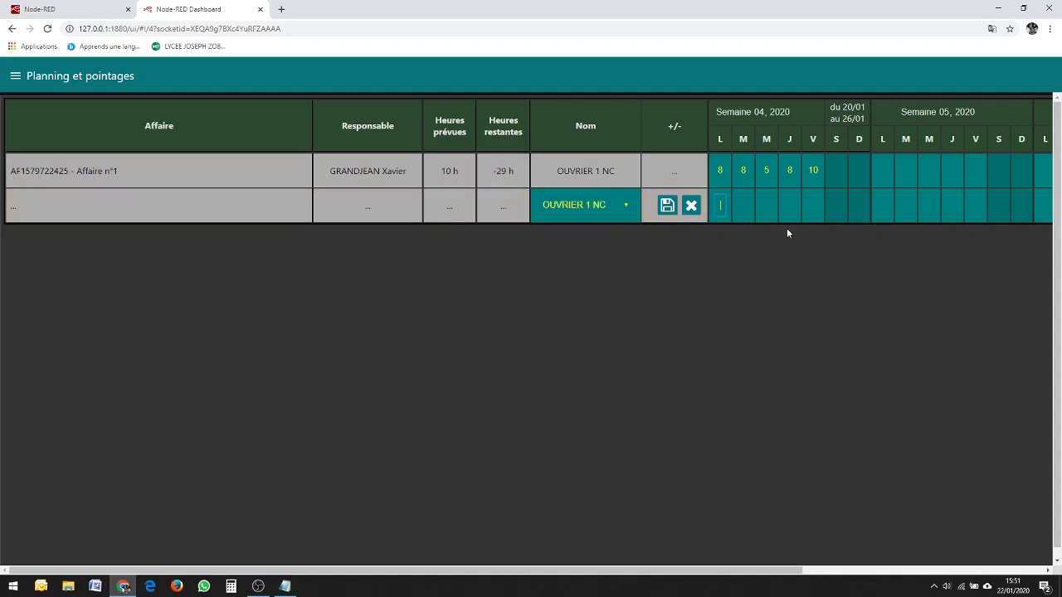
text(8)
key(Tab)
text(8)
key(Tab)
Replace the Thursday hours of Semaine 04 in the existing OUVRIER 1 row with 10.
key(BackSpace)
text(8)
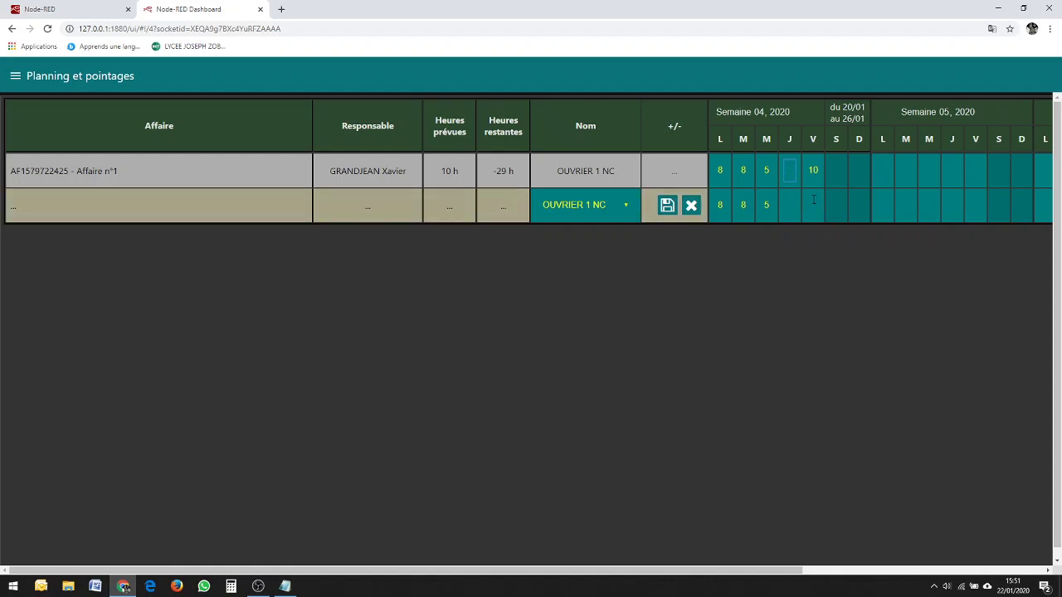
text(10)
Enter 10 hours for Thursday of Semaine 04 in the new row, choose OUVRIER 2 as the Nom, and save.
click(786, 205)
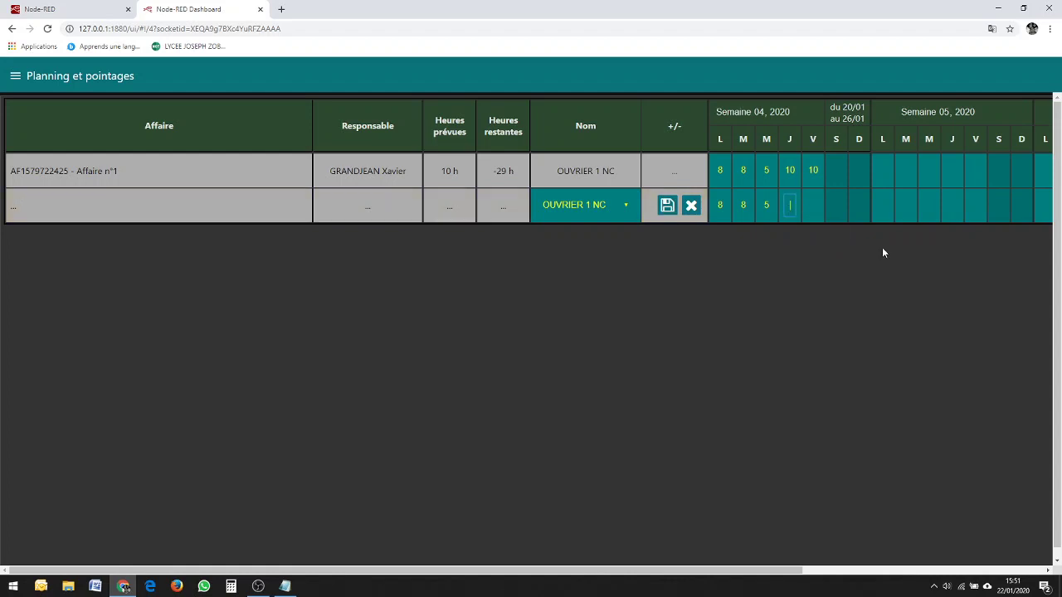
text(10)
click(813, 206)
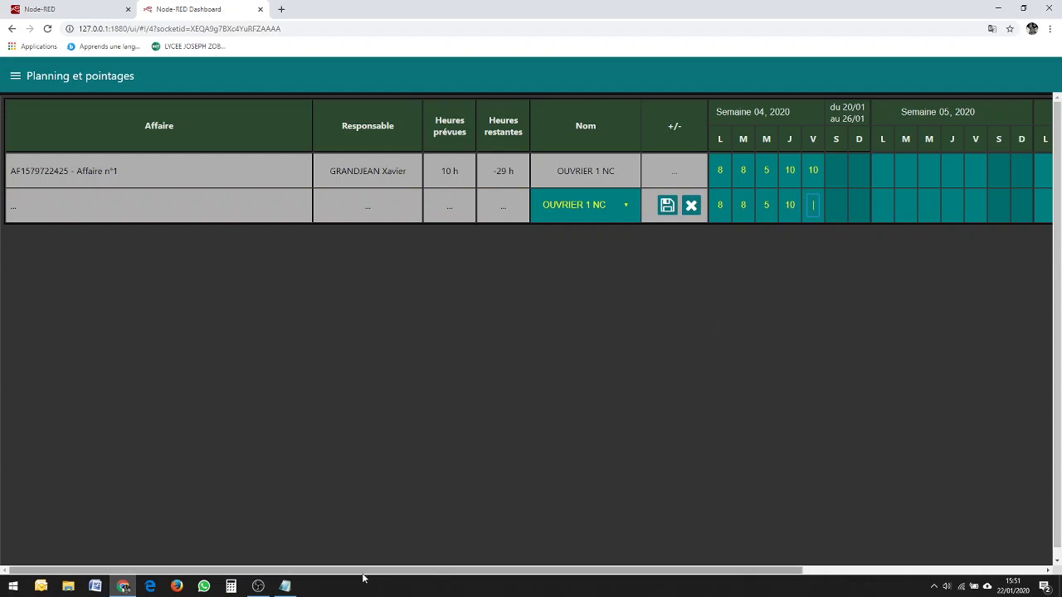
drag(365, 571, 578, 584)
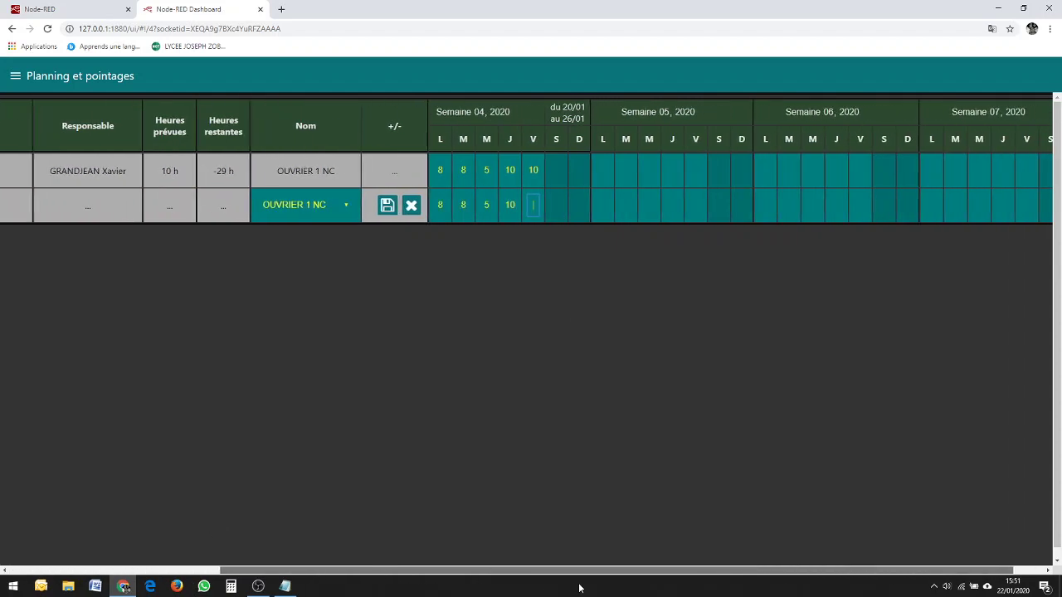
click(344, 204)
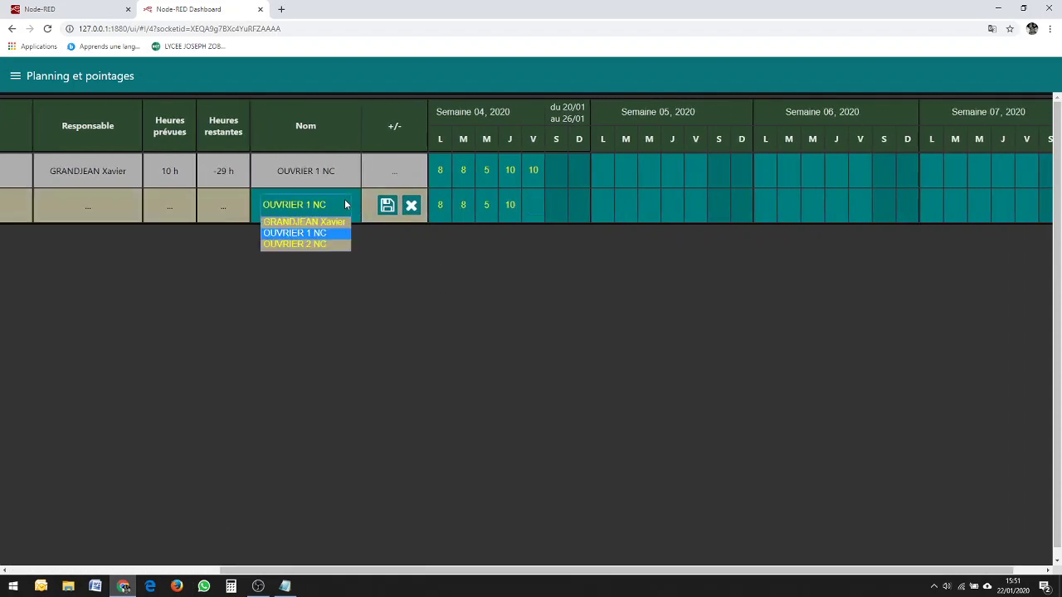
click(330, 244)
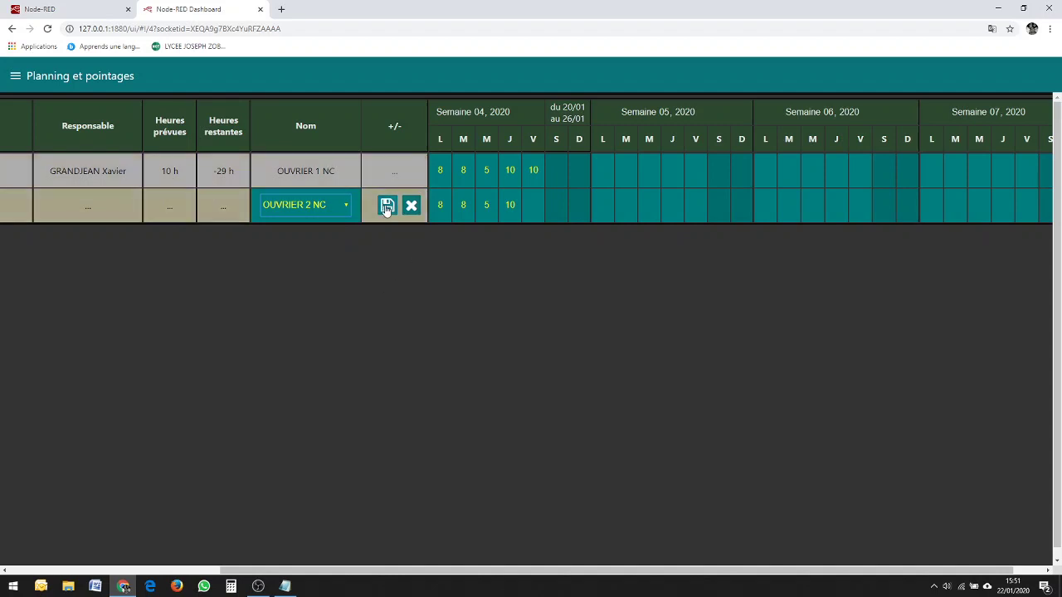
click(387, 208)
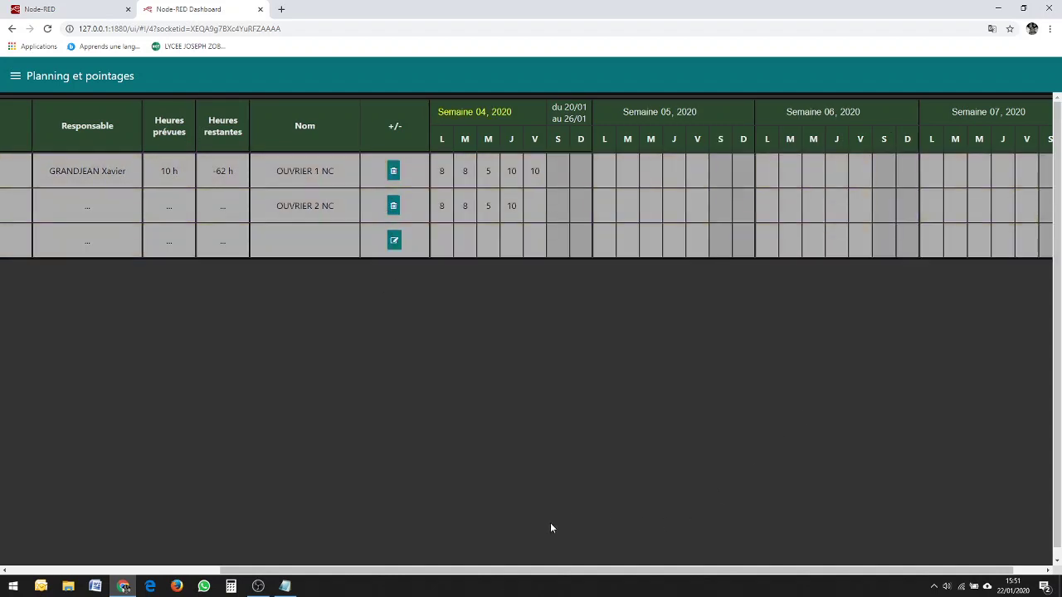
Set the first week shown in the planning to Semaine 03, 2020.
drag(556, 572, 500, 572)
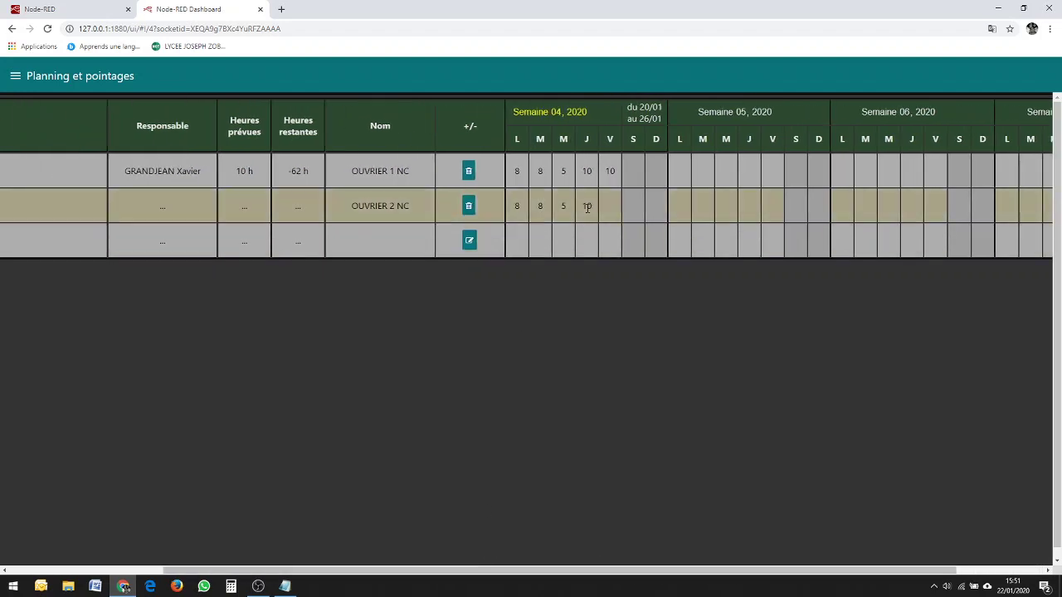
click(599, 113)
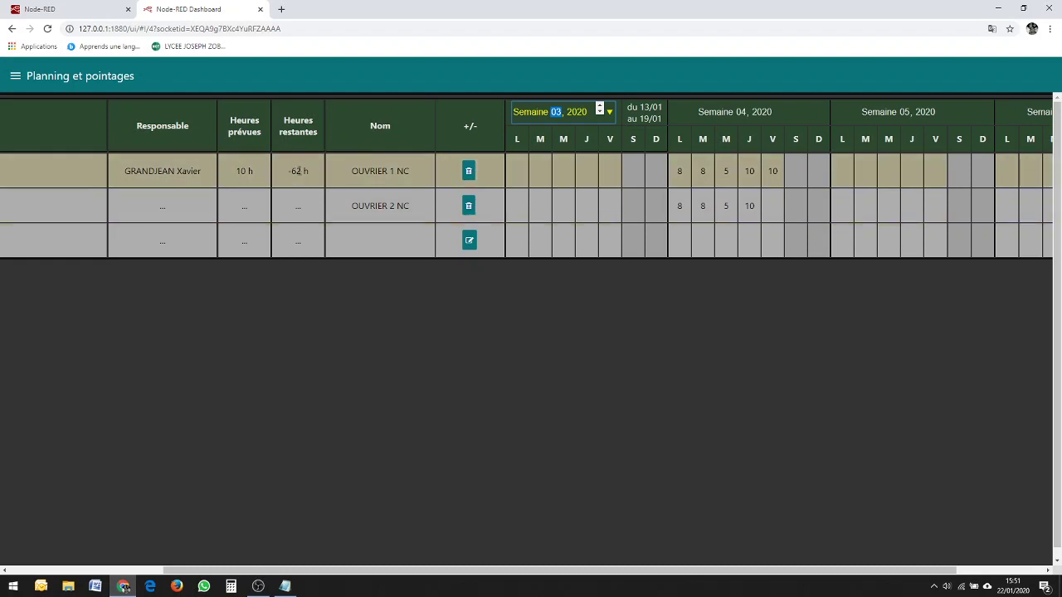
drag(451, 573, 297, 573)
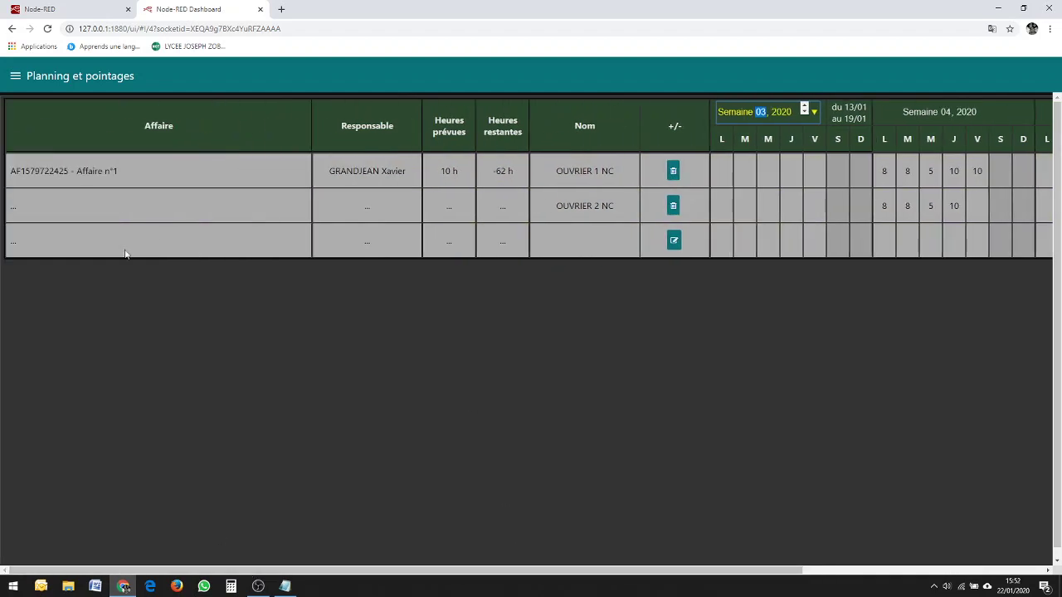
Open the Calcul avancement page and add four empty task rows to the operations table of Affaire n°1.
click(15, 77)
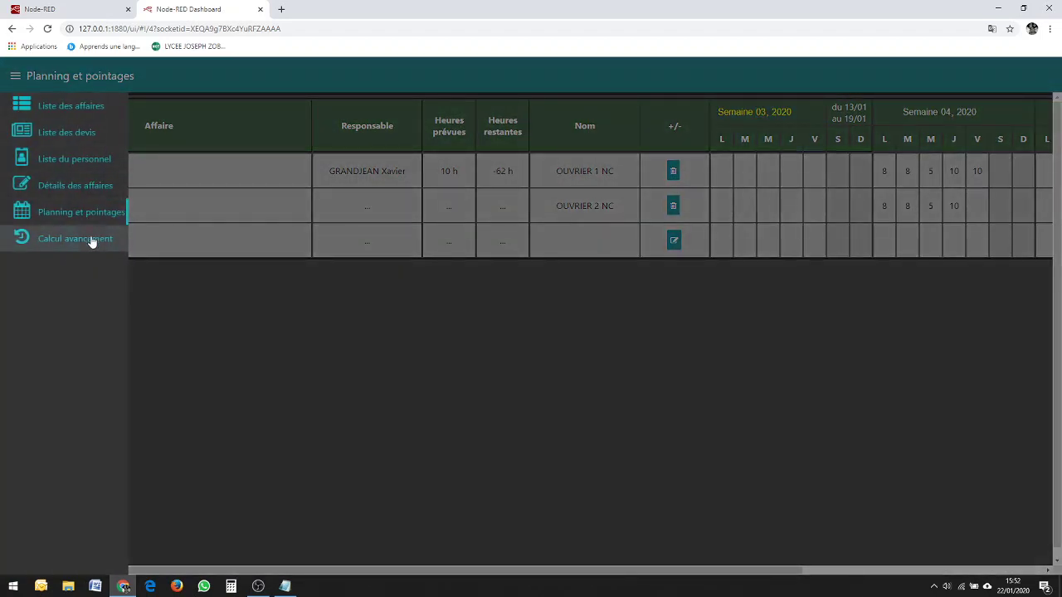
click(90, 239)
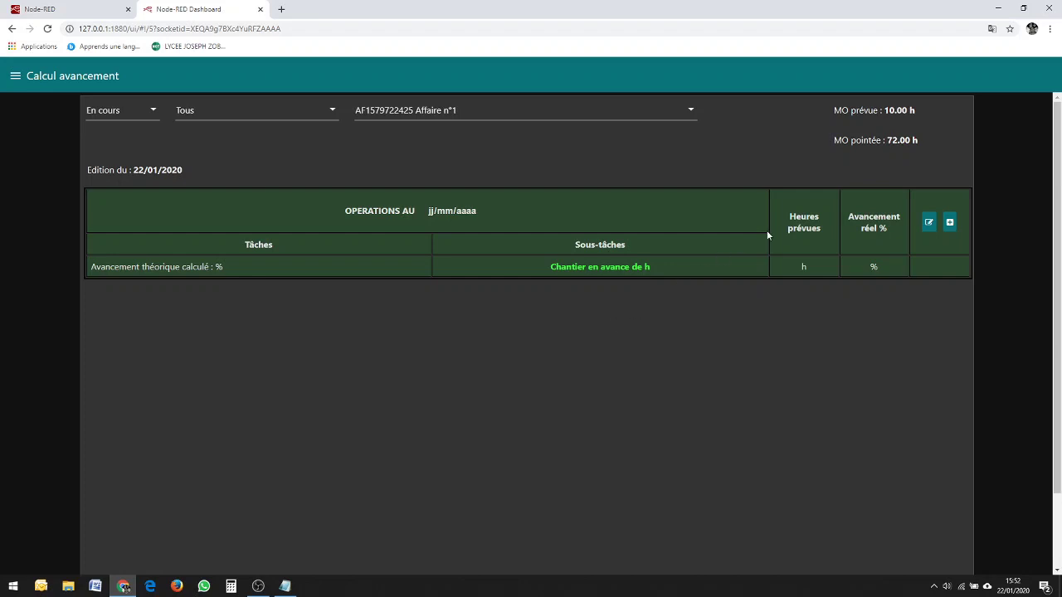
click(949, 223)
click(950, 223)
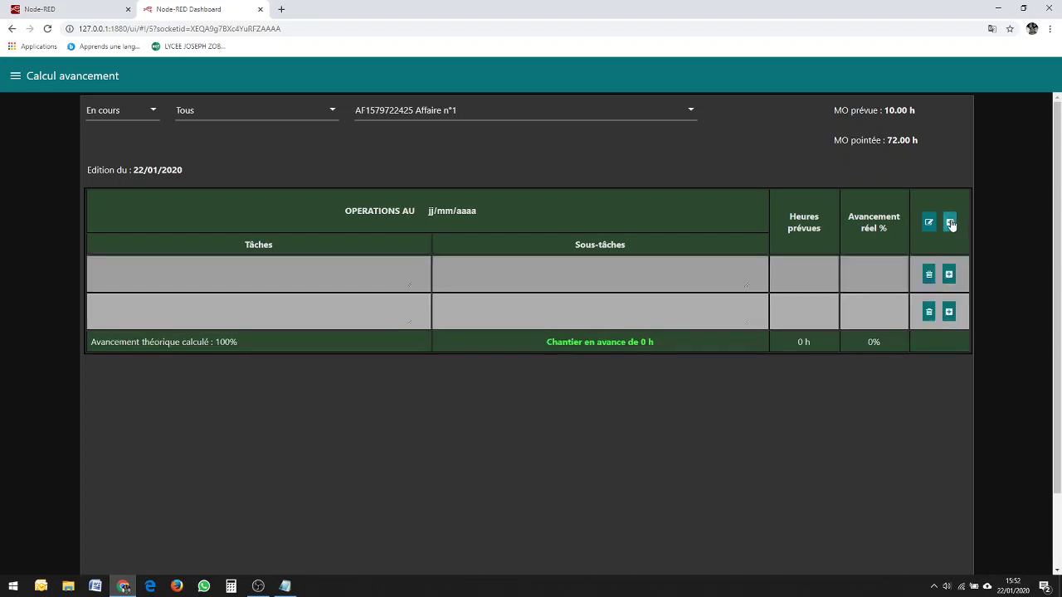
click(949, 222)
click(950, 223)
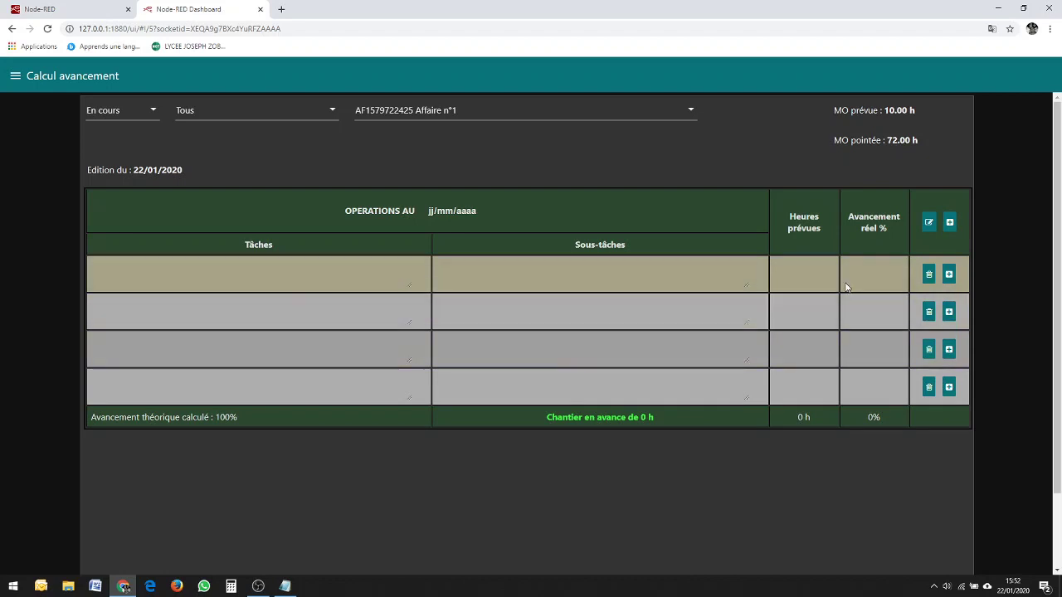
Edit the operations table, set its date to 22/01/2020, and enter peinture as the first row's task.
click(928, 222)
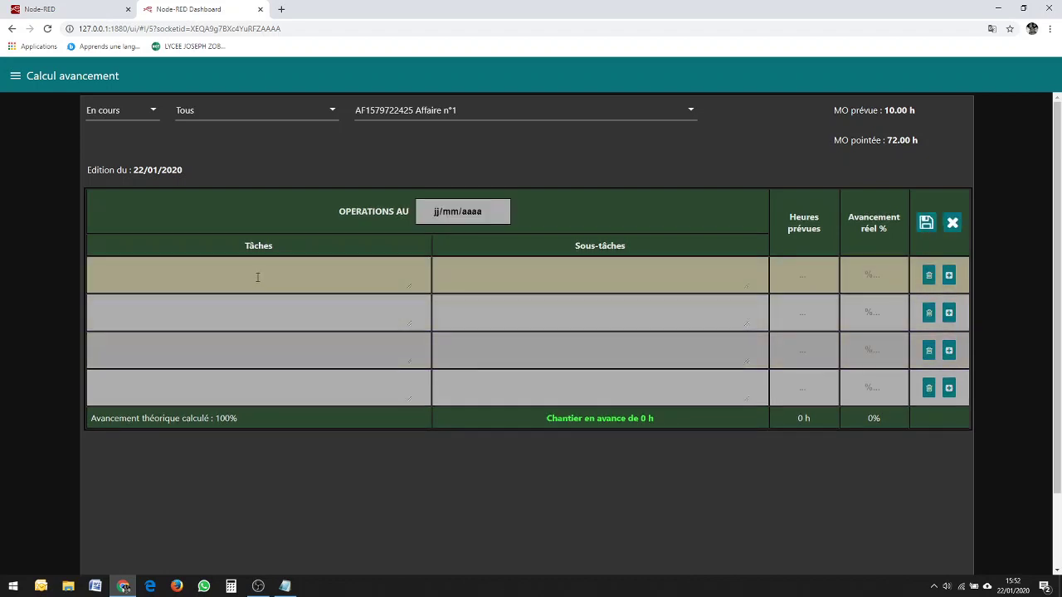
click(504, 213)
click(532, 238)
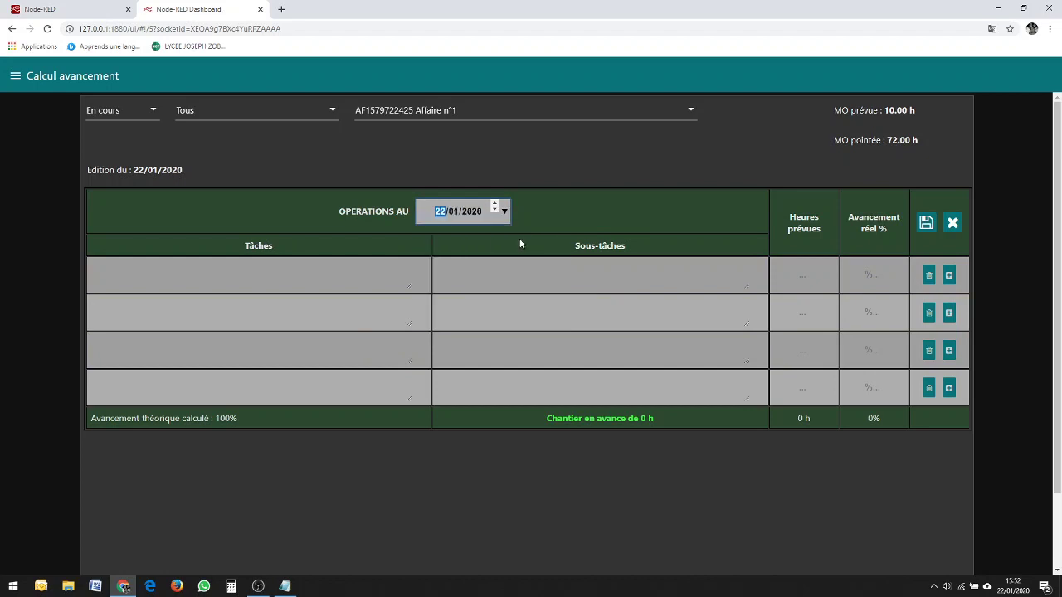
click(292, 278)
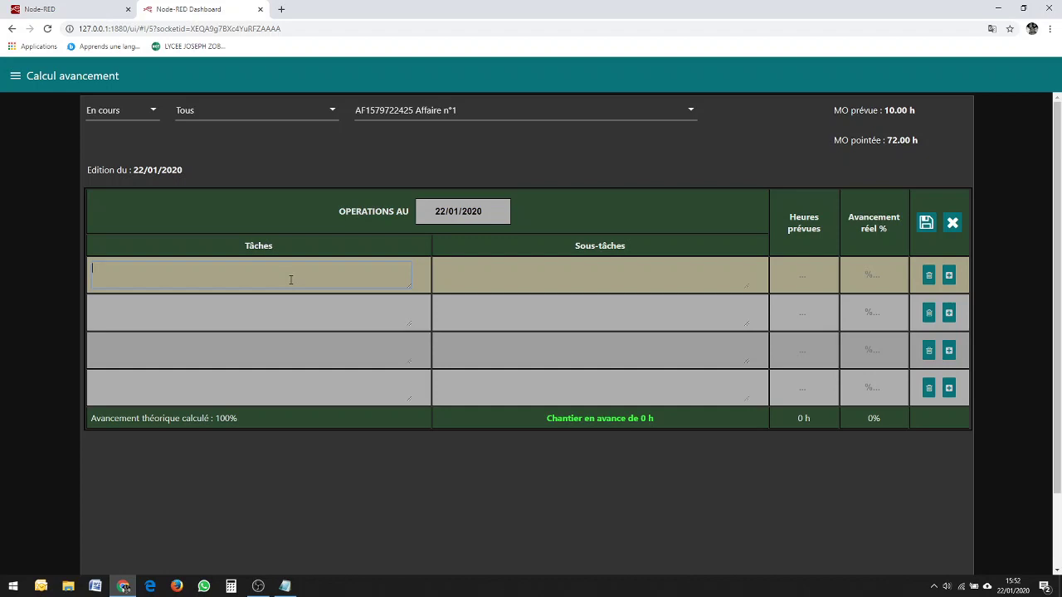
text(peinture)
click(199, 316)
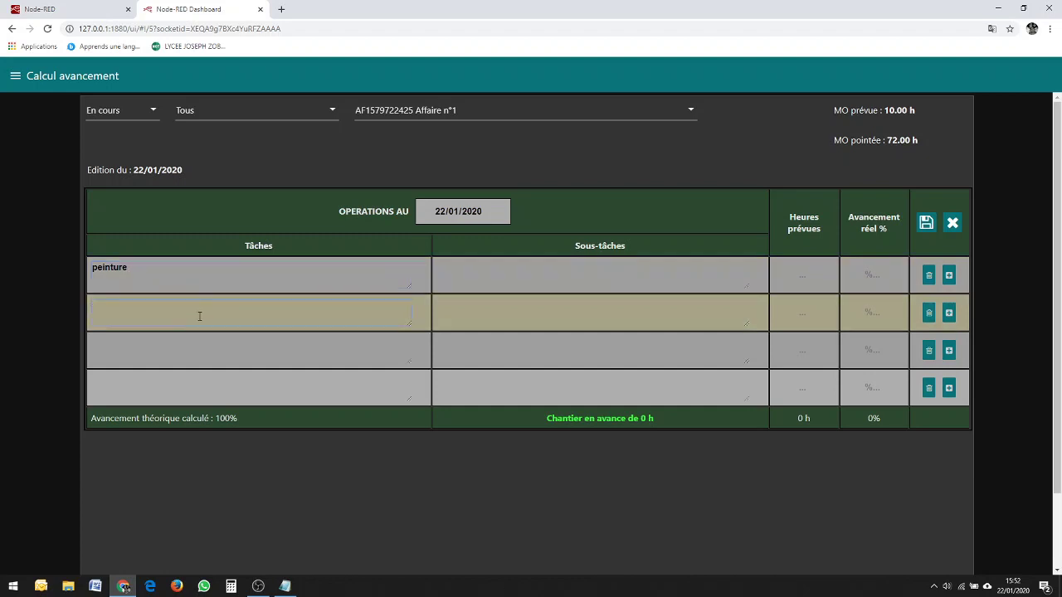
text(électricité)
click(597, 275)
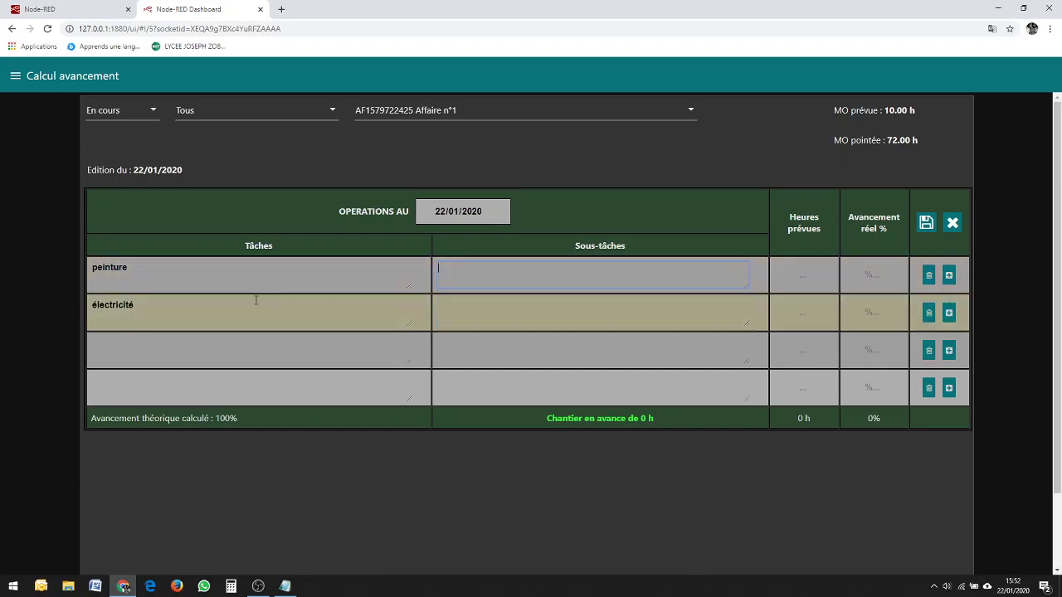
click(143, 304)
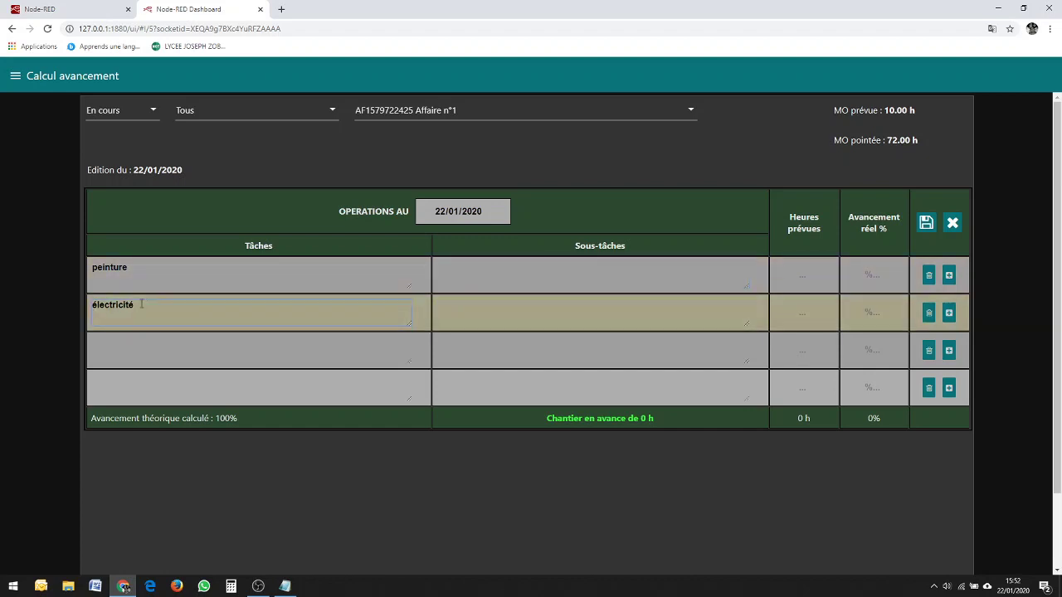
key(BackSpace)
key(BackSpace)
key(BackSpace)
key(BackSpace)
key(BackSpace)
key(BackSpace)
key(BackSpace)
key(BackSpace)
key(BackSpace)
key(BackSpace)
key(BackSpace)
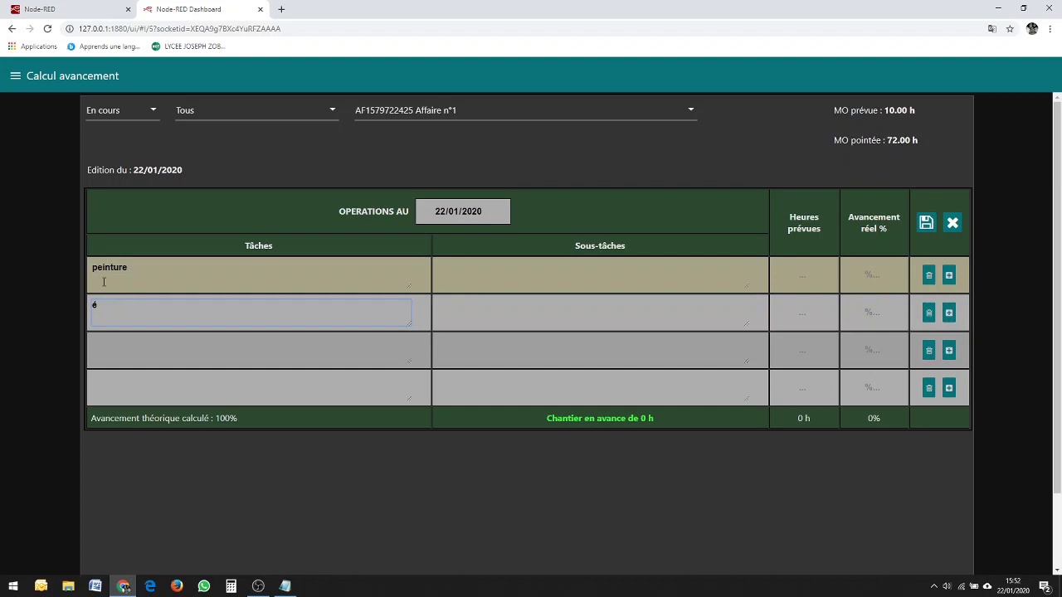
Enter Electricité as the third row's task, and salle 1 and salle 2 as sub-tasks in the first two rows.
click(96, 355)
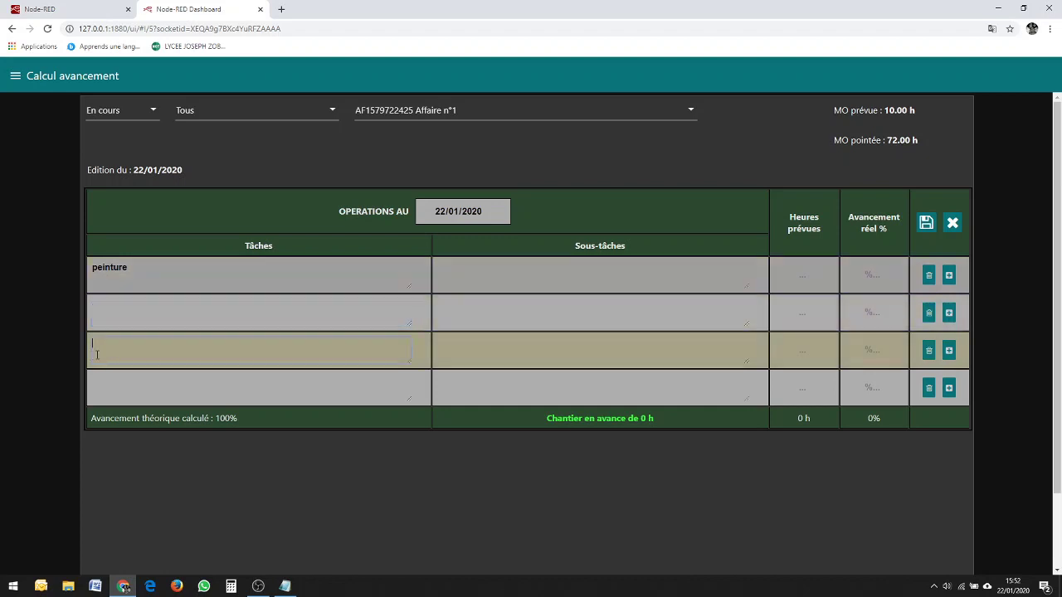
text(Electricité)
click(511, 272)
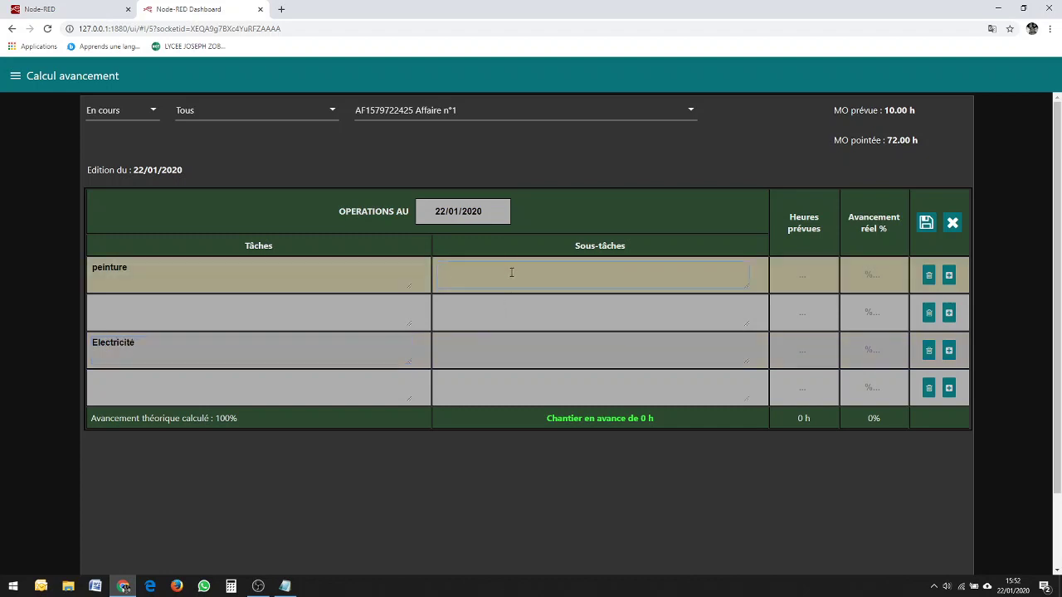
text(salle 1)
click(594, 311)
text(salle 2)
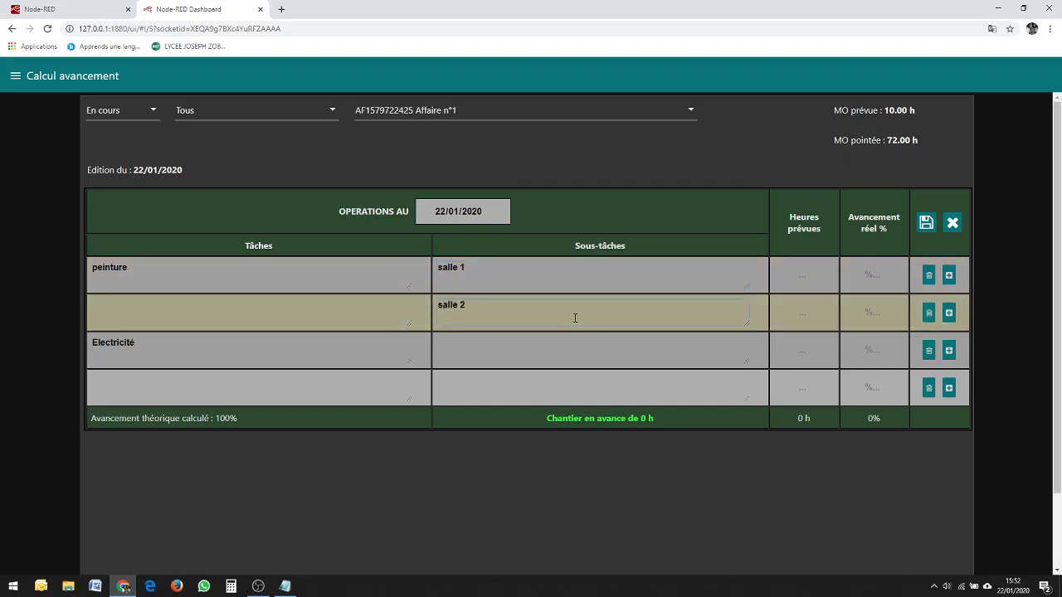
Enter salle 1 and salle 2 as sub-tasks in the Electricité row and the row below it, and save the operations table.
click(526, 356)
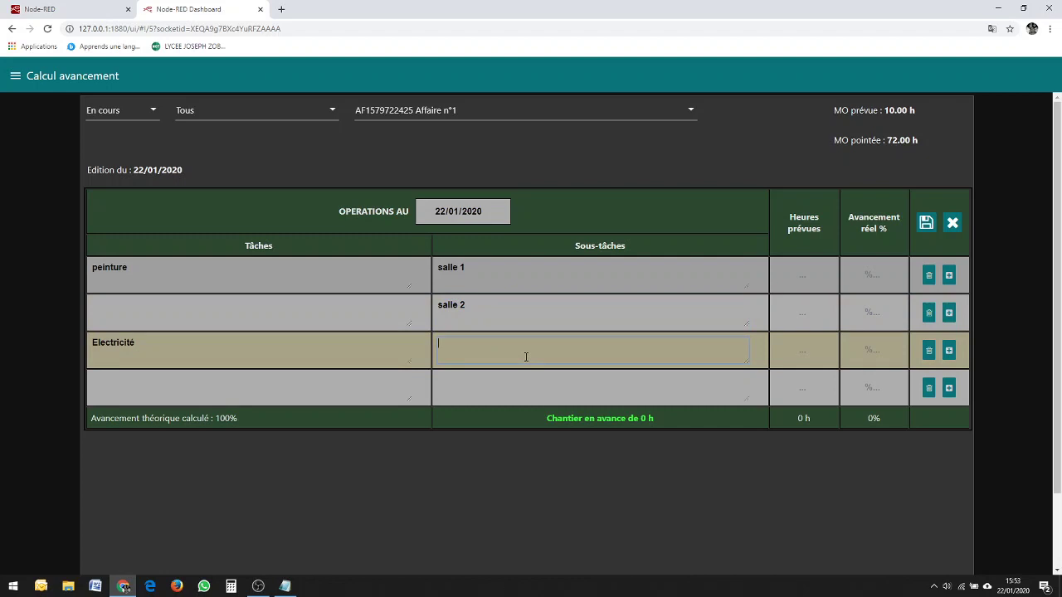
text(salle 1)
click(485, 390)
text(salle)
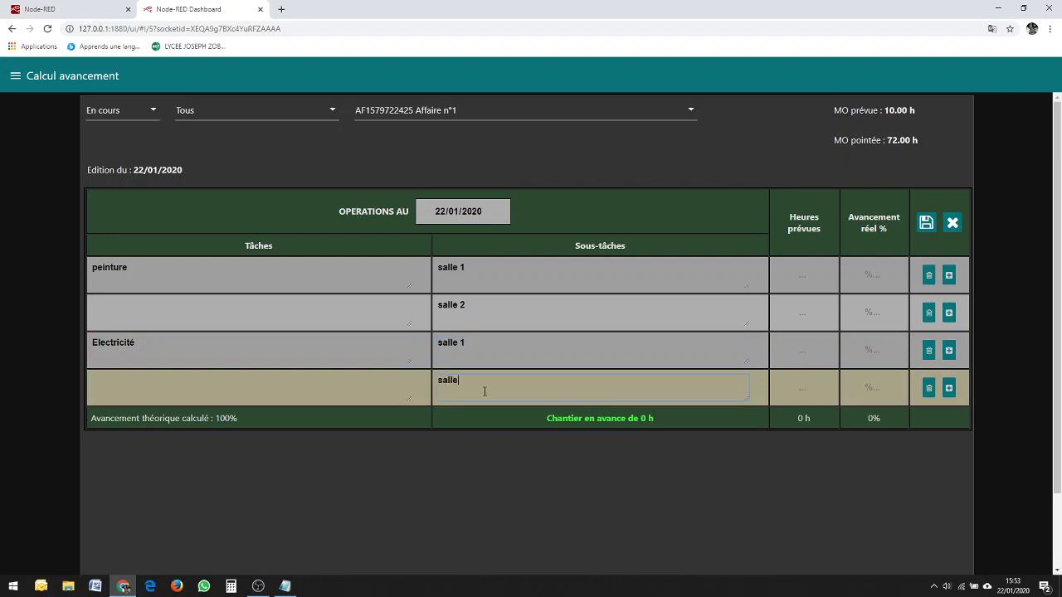
text( 2)
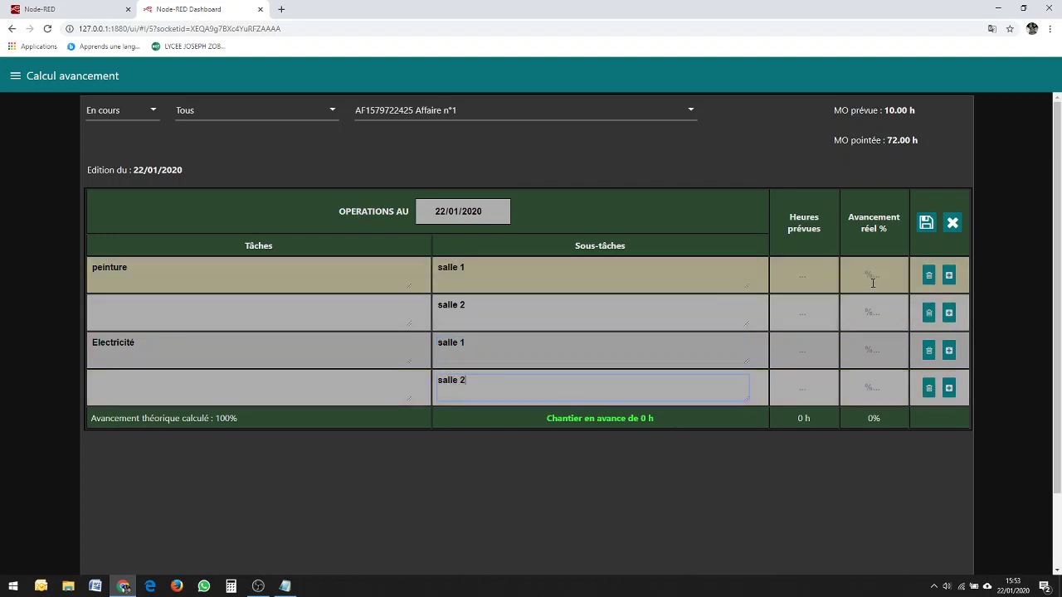
click(822, 269)
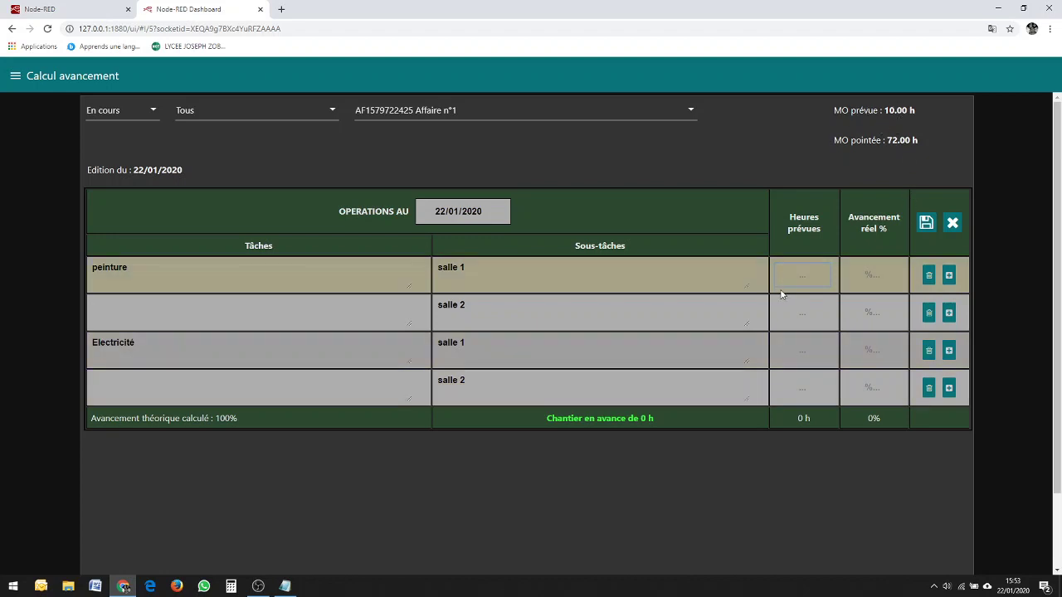
click(925, 224)
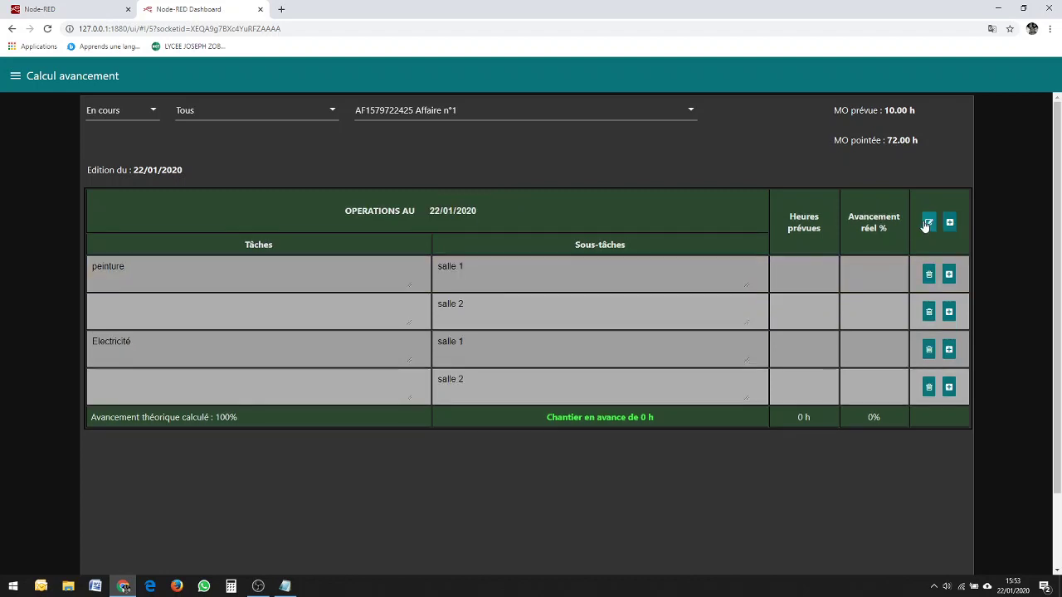
Open the Détails des affaires page for Affaire n°1.
click(15, 76)
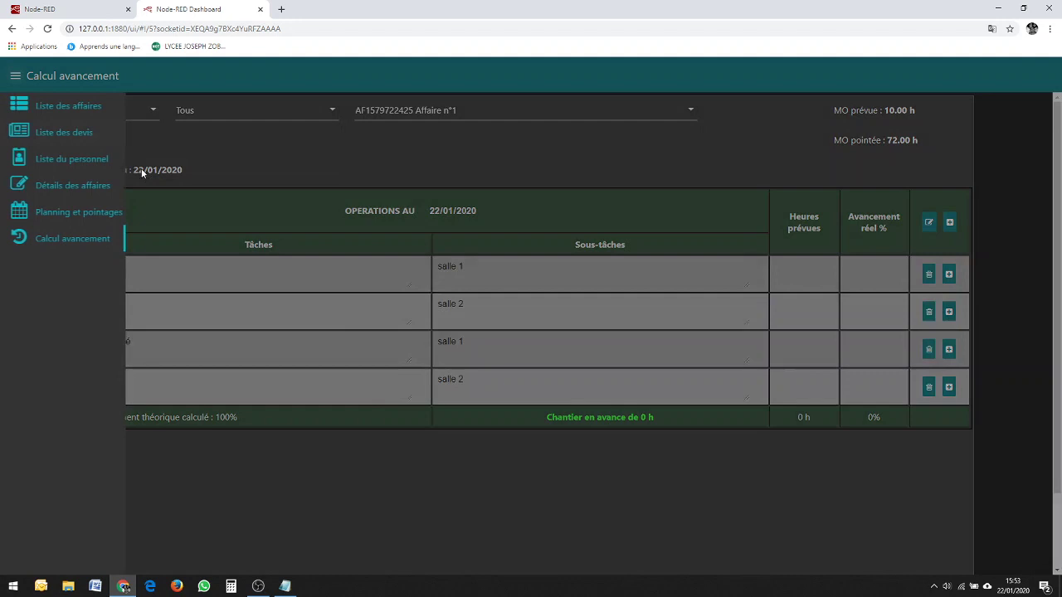
click(98, 189)
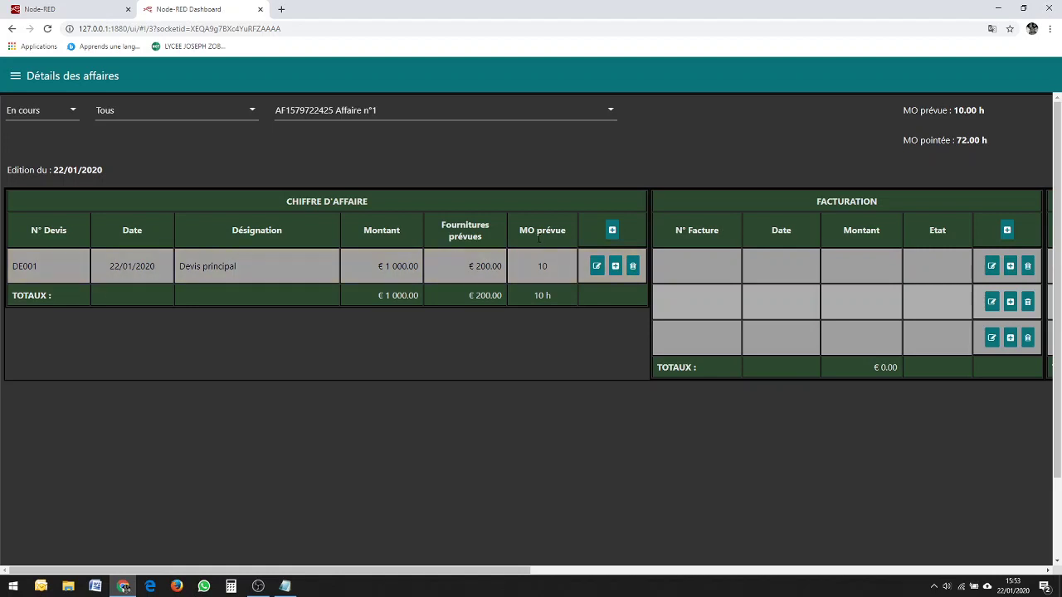
Add a second row to the Chiffre d'affaire table with 50 hours of MO prévue, and save it.
click(615, 265)
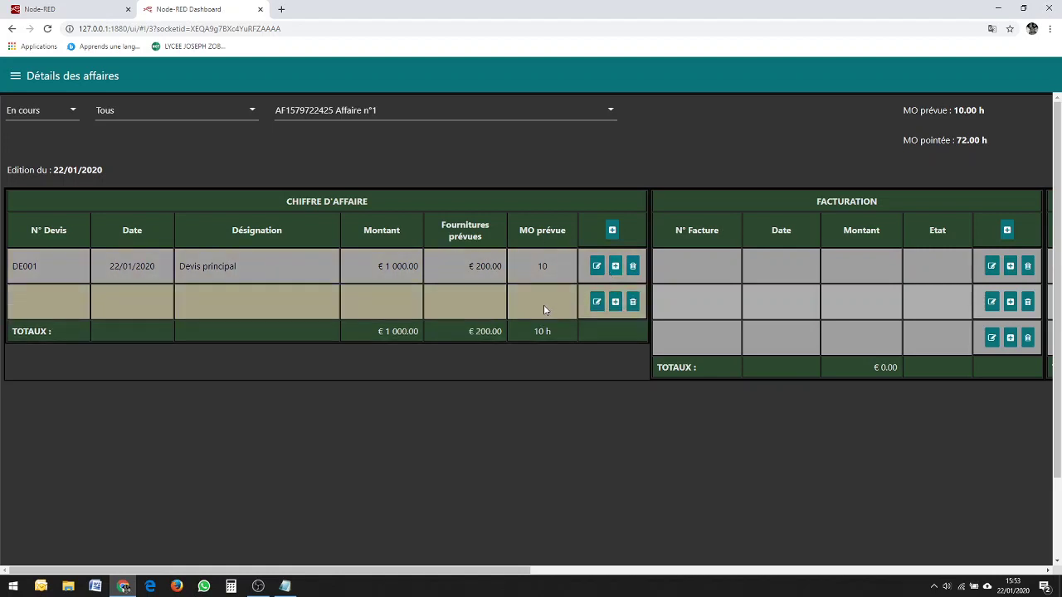
click(596, 301)
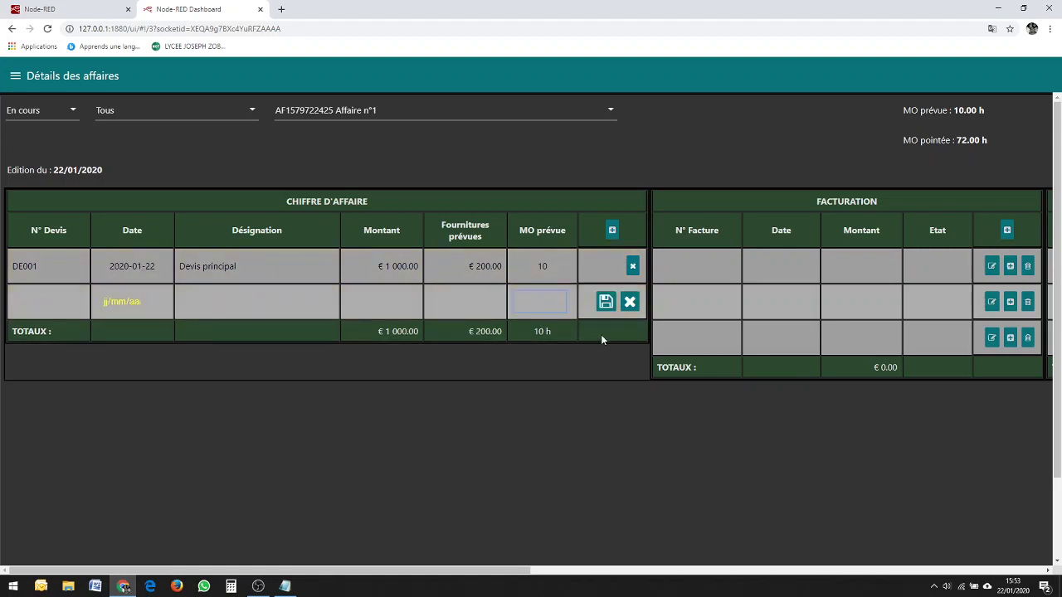
text(50)
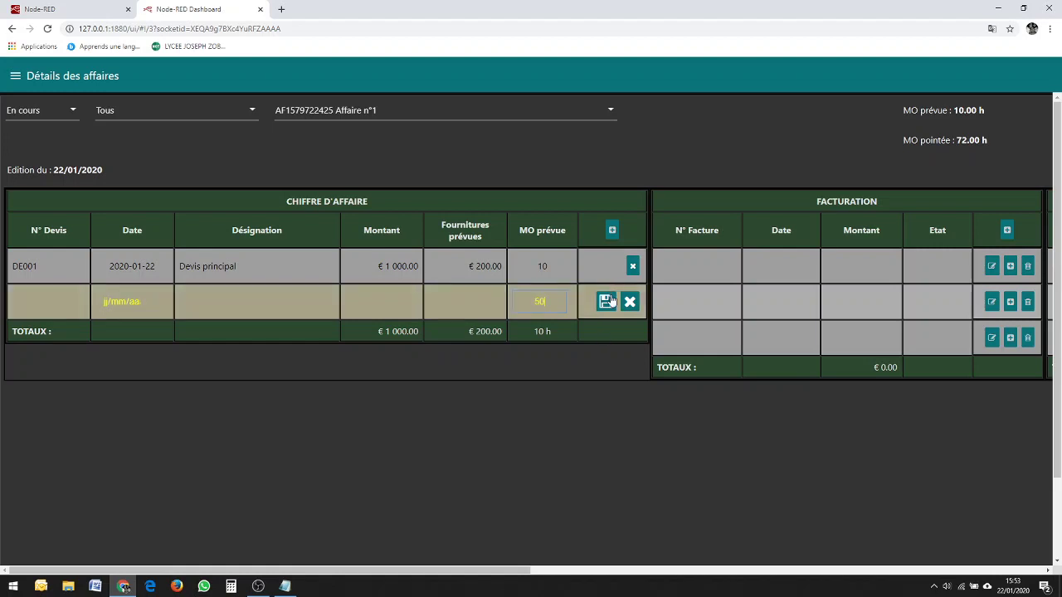
click(604, 302)
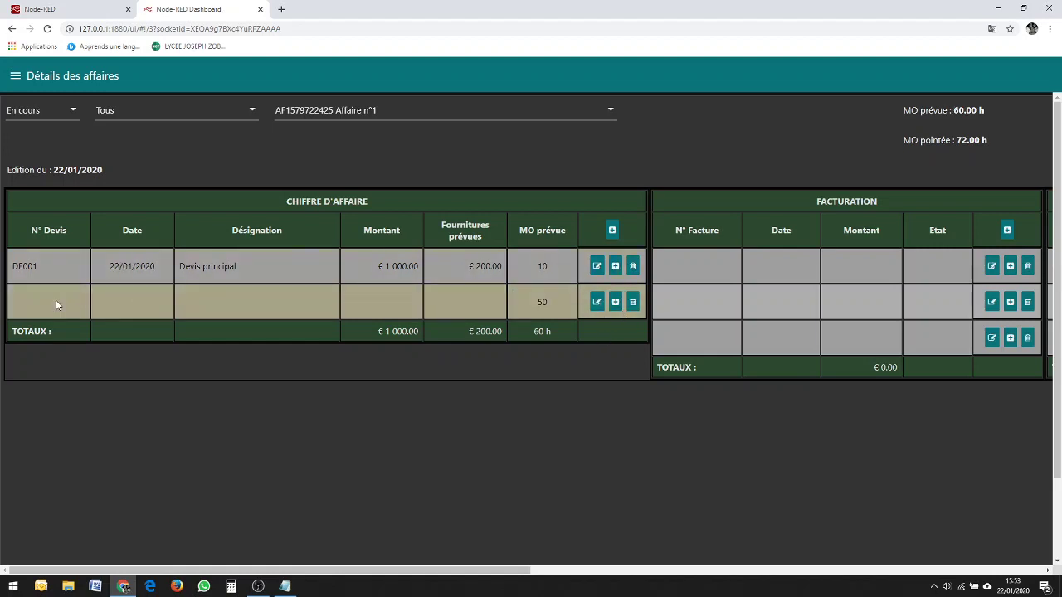
Complete the second quote row with number DE002, date 24/01/2020 and designation Avenant, and save it.
click(596, 301)
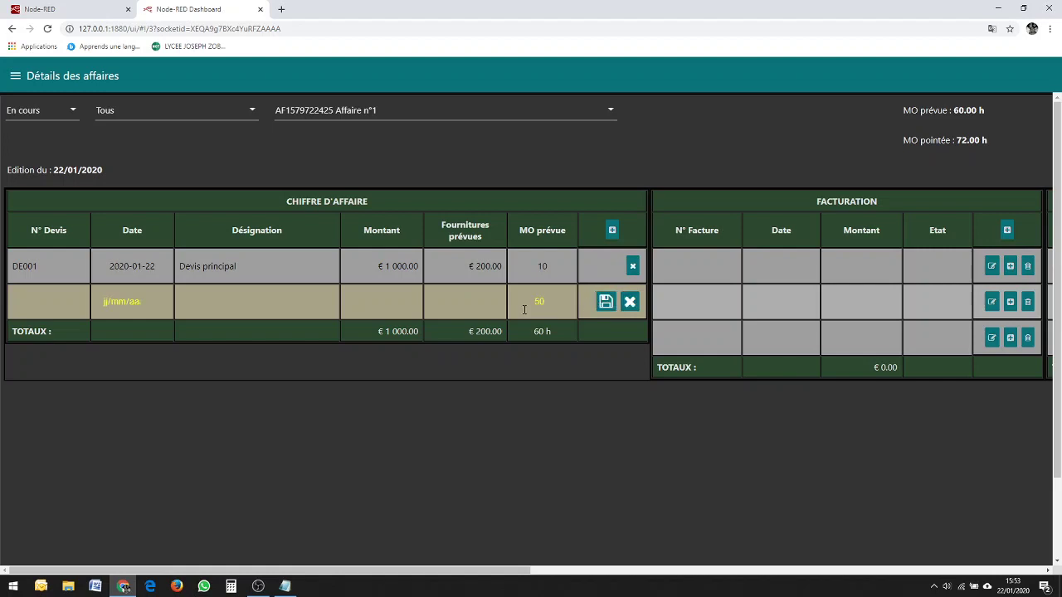
click(63, 304)
text(DE002)
click(163, 301)
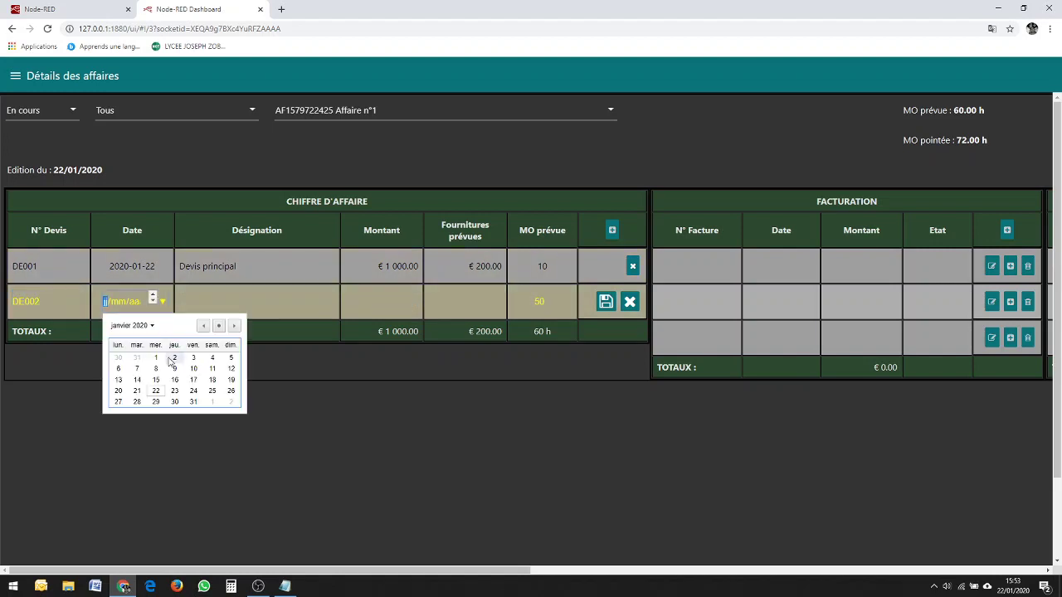
click(194, 391)
click(219, 301)
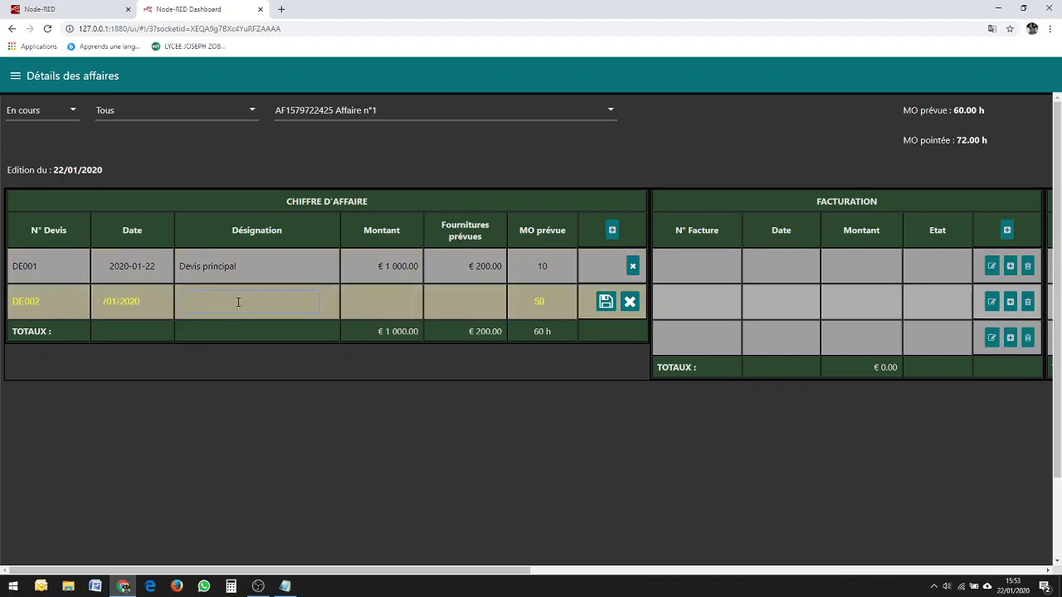
text(Ava)
text(nant)
click(606, 302)
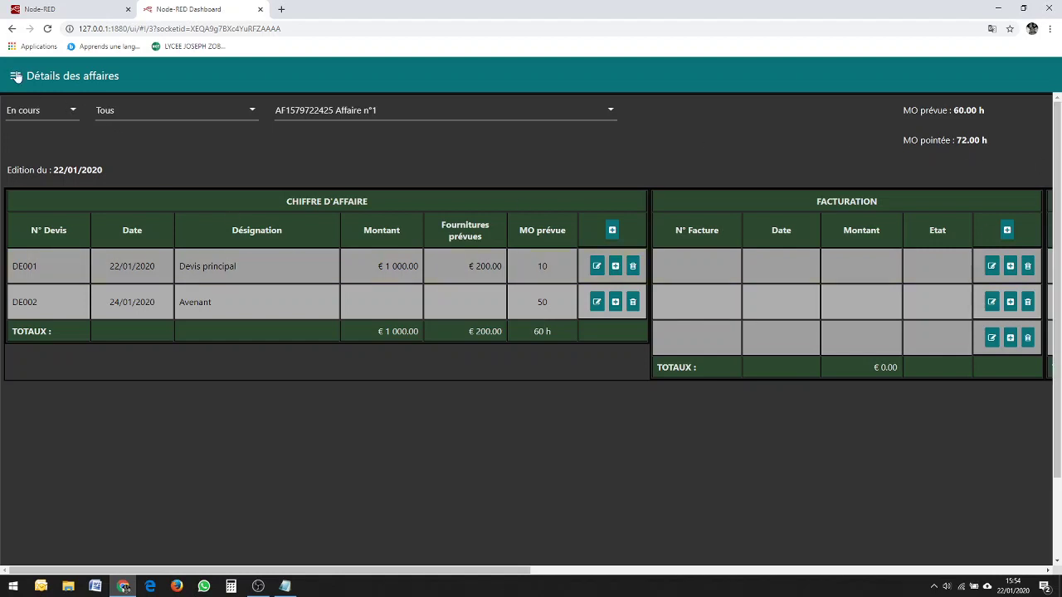
On the Calcul avancement page, edit the operations table and set Heures prévues to 15 for all four sub-tasks.
click(17, 76)
click(72, 238)
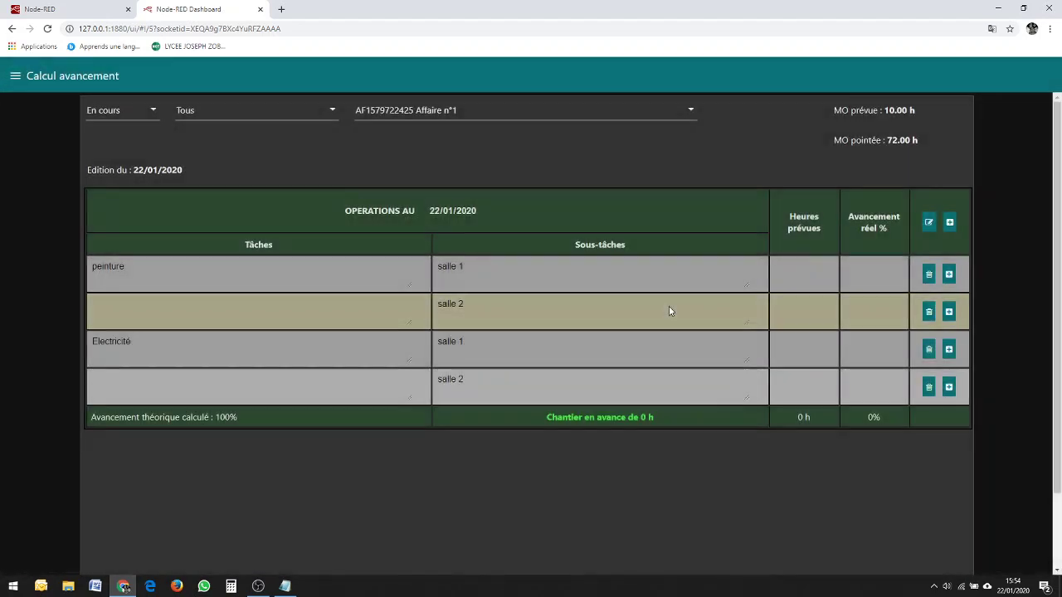
click(928, 224)
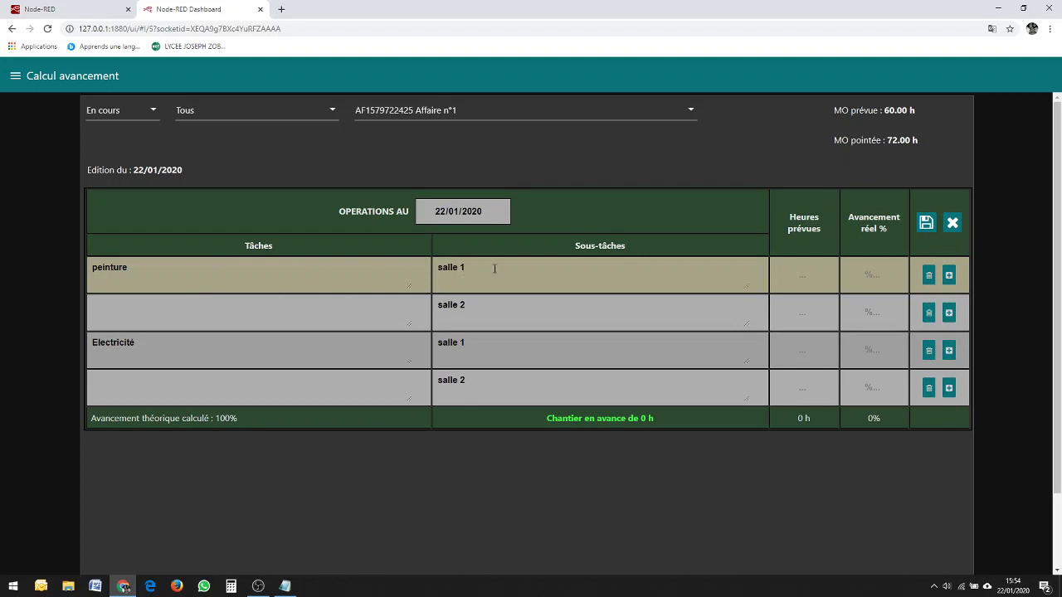
click(802, 276)
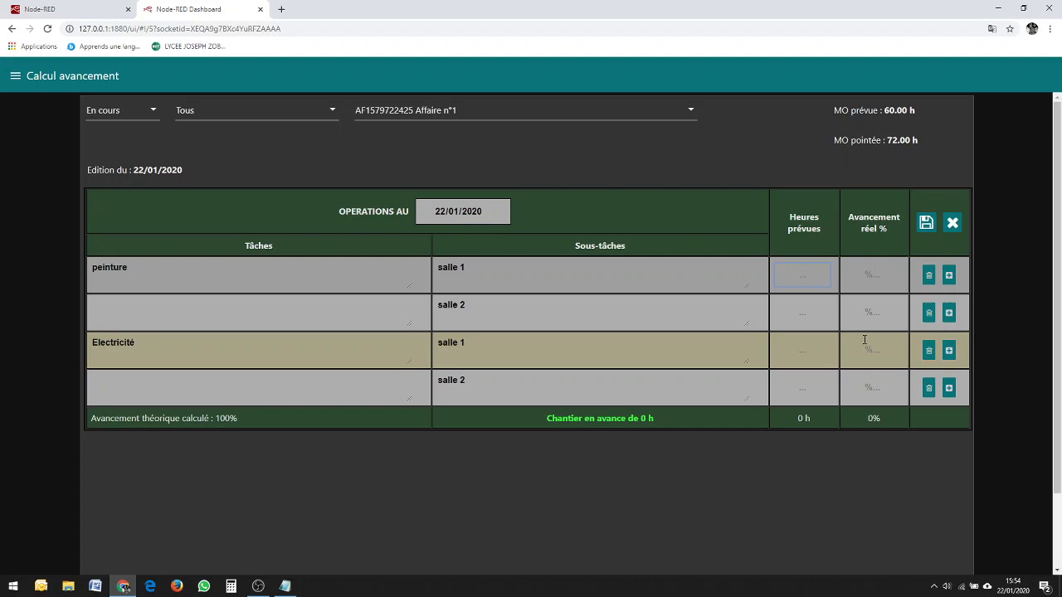
text(15)
right_click(797, 290)
click(803, 311)
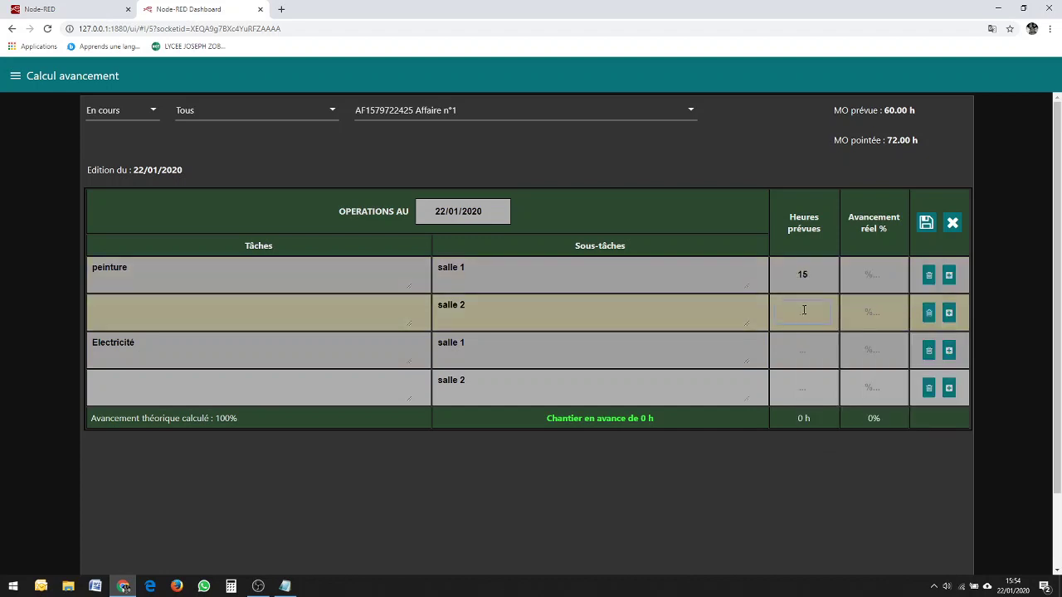
text(15)
click(831, 341)
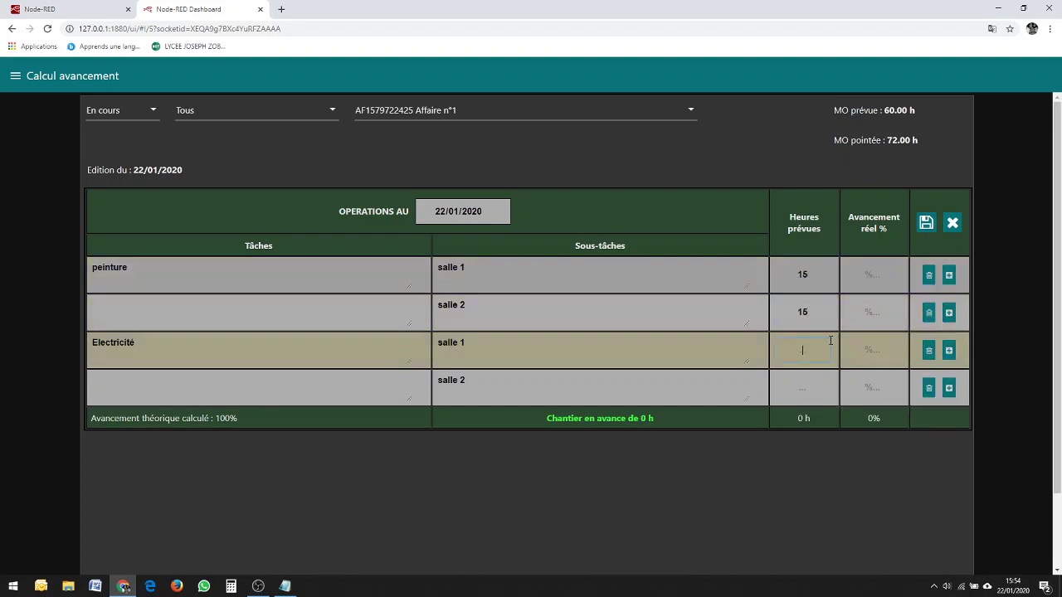
text(15)
click(786, 375)
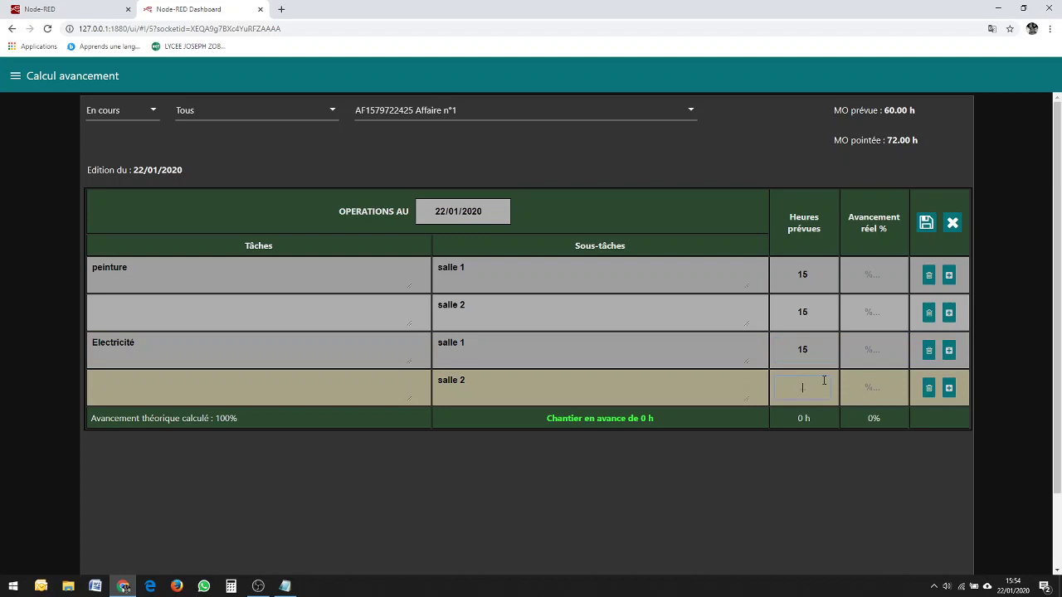
text(15)
Set Avancement réel to 80% and 50% for the peinture rooms and 100% for both Electricité rooms, and save the operations table.
click(871, 274)
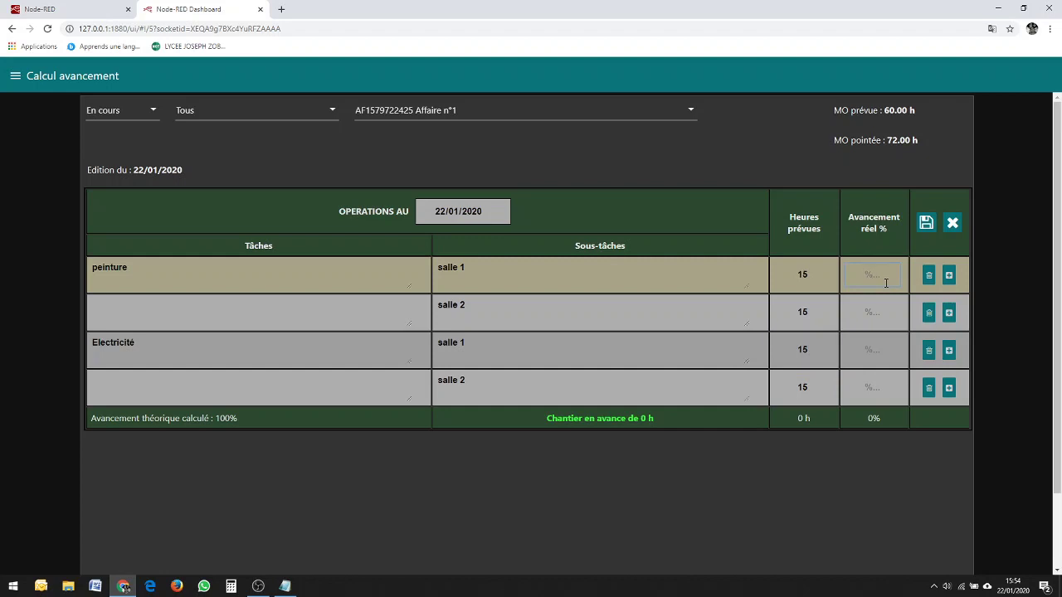
text(80)
click(891, 308)
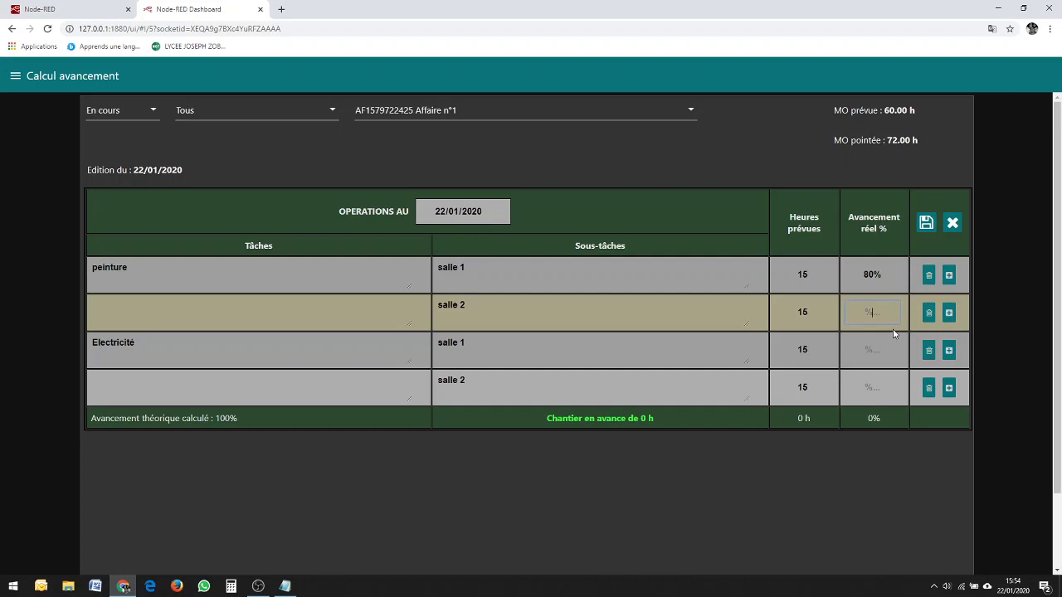
text(50)
click(872, 349)
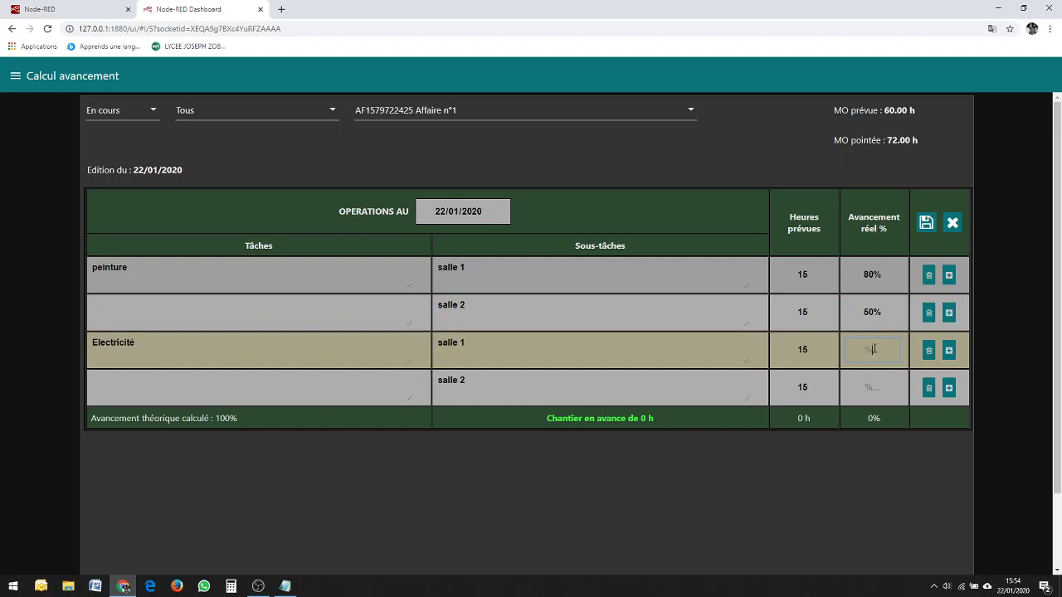
text(100)
click(864, 387)
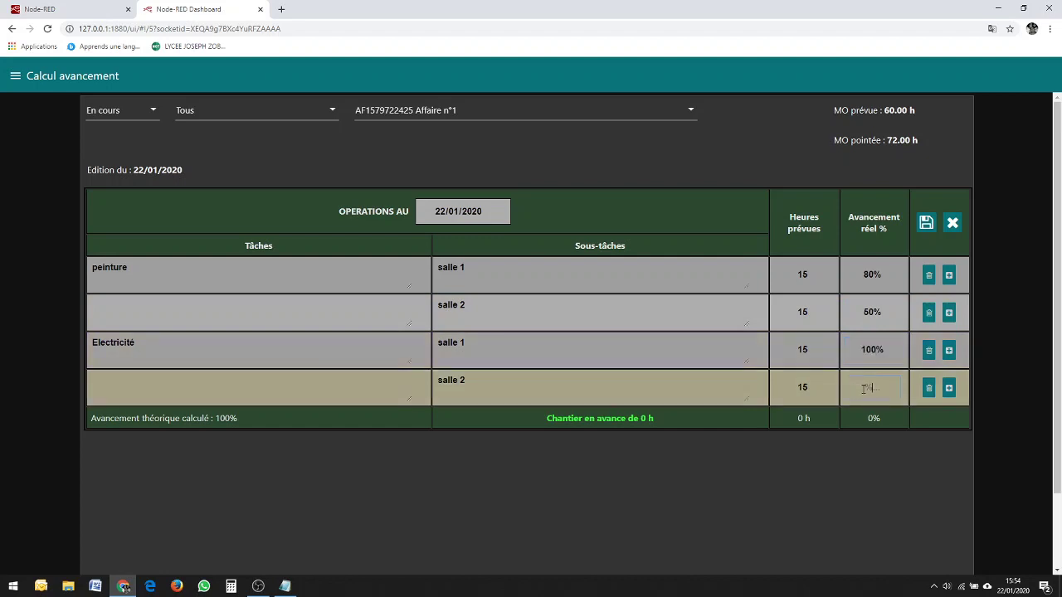
text(100)
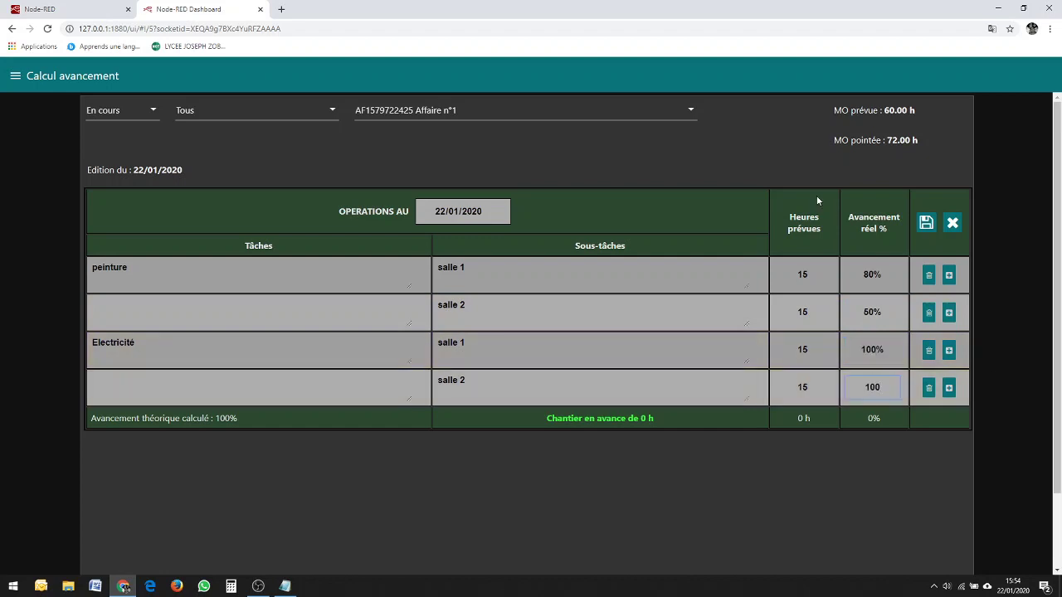
click(711, 386)
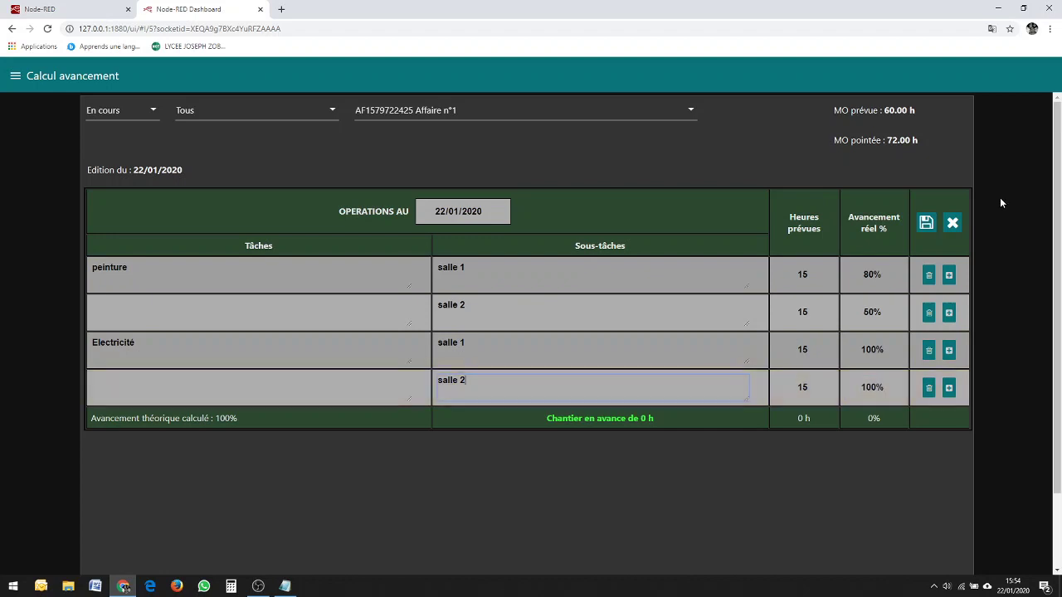
click(925, 223)
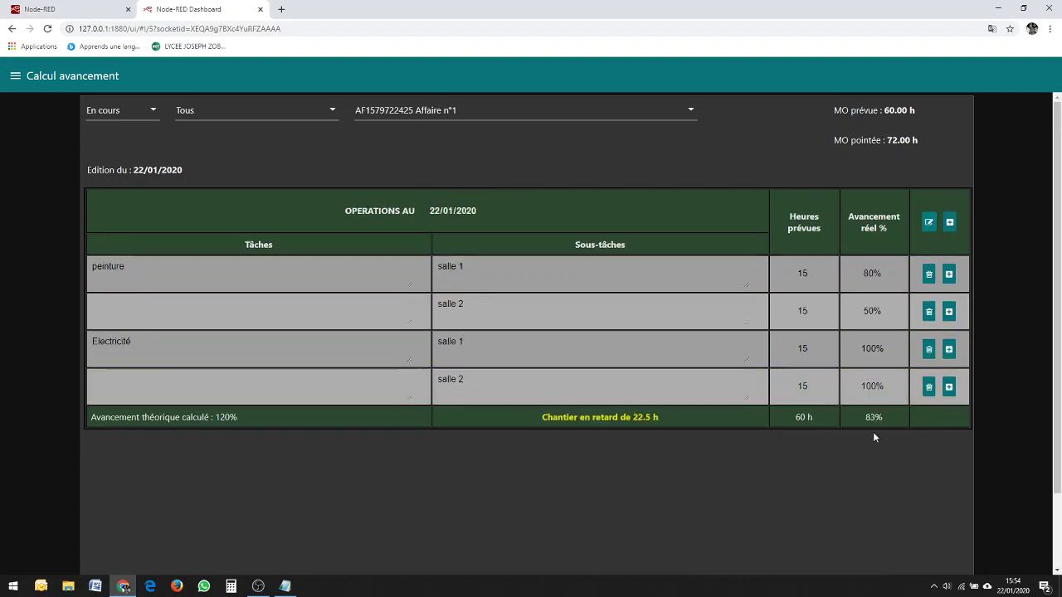